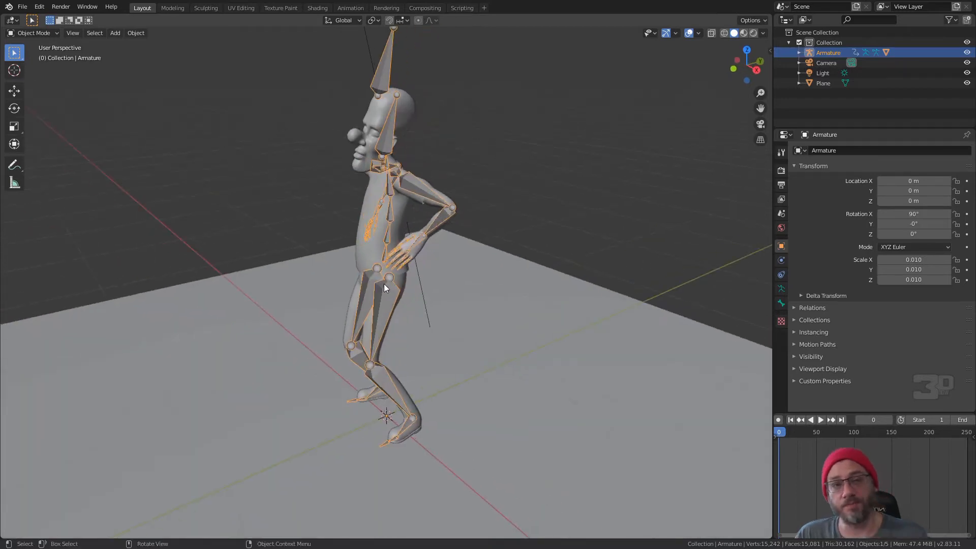
Select the character's armature and set the current frame to 1
middle_click_drag(395, 286, 424, 279)
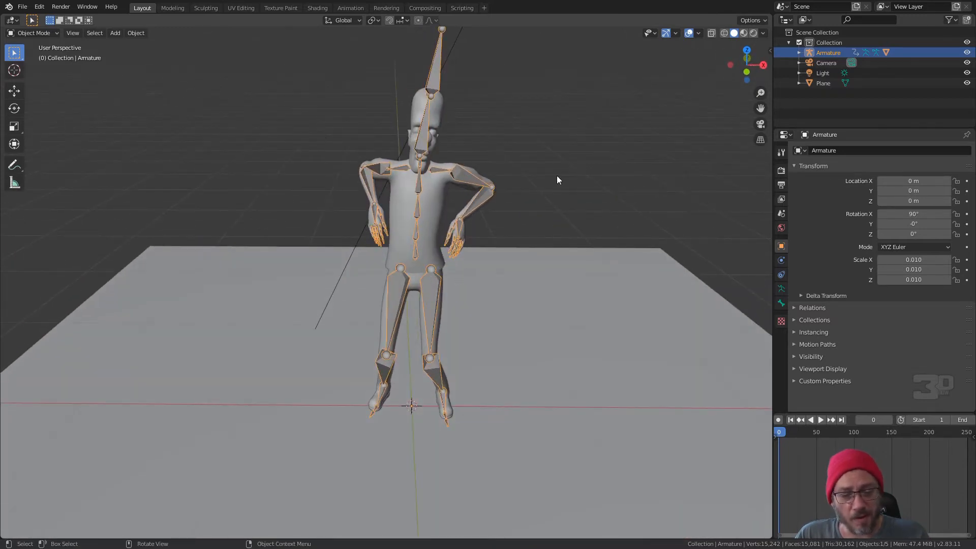
left_click(453, 173)
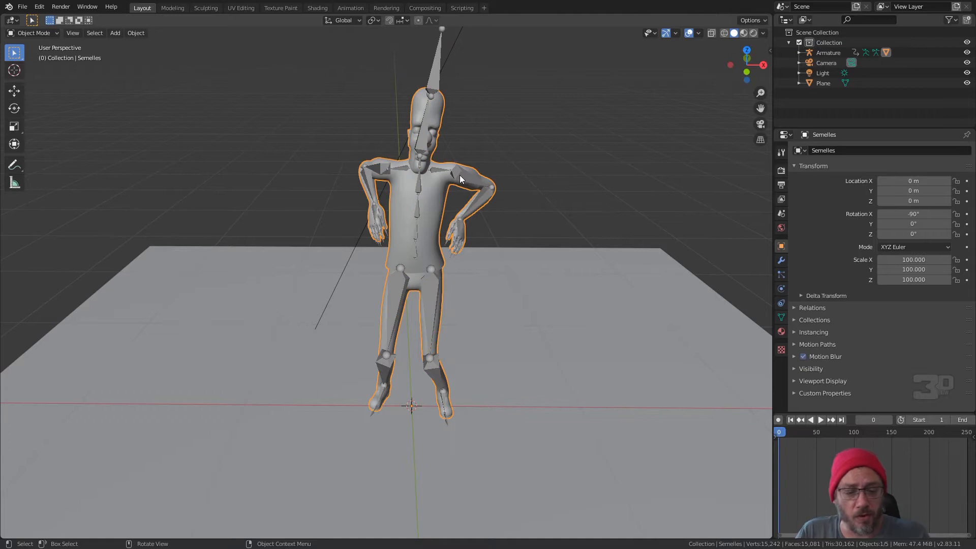
left_click(369, 203)
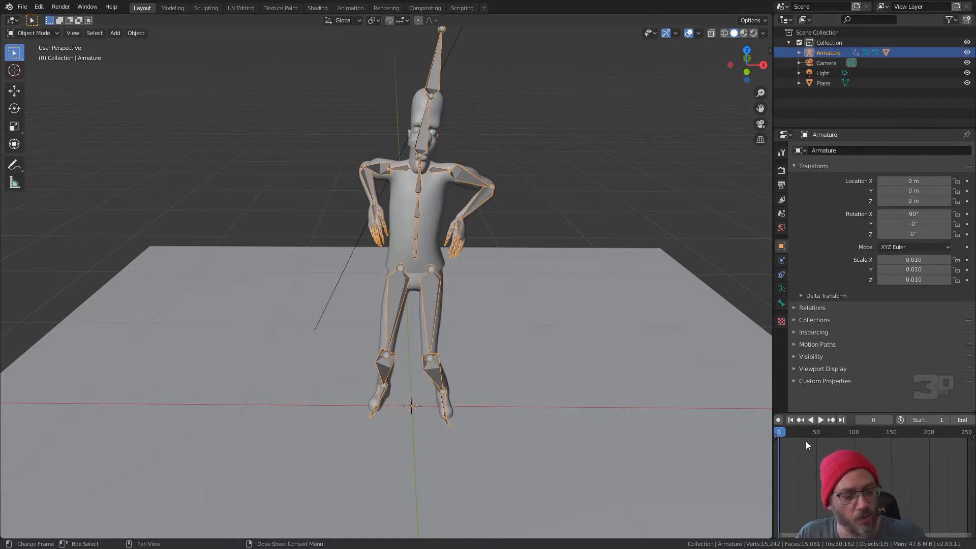
mouse_move(779, 432)
left_mouse_down()
mouse_move(888, 437)
mouse_move(821, 446)
mouse_move(777, 441)
mouse_move(780, 431)
left_mouse_up()
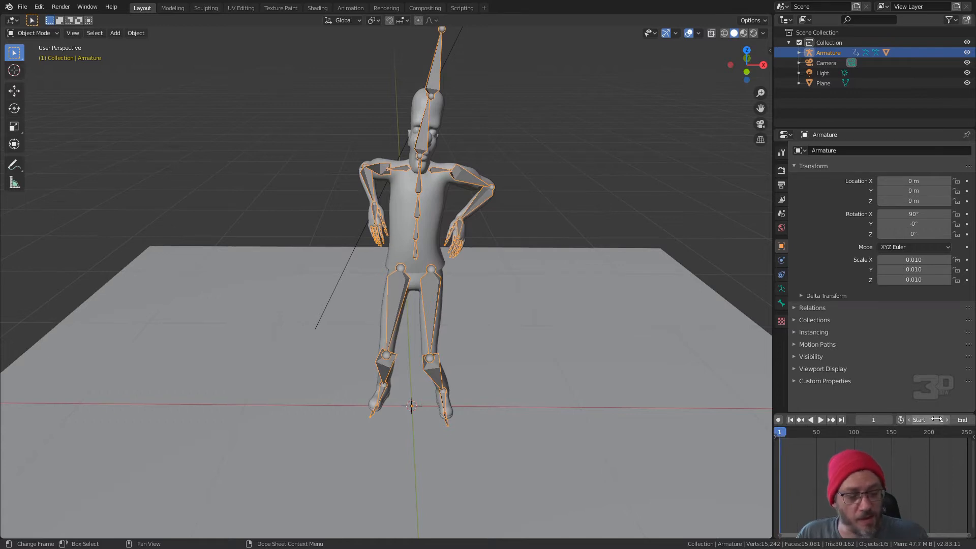
middle_click_drag(905, 417, 895, 416)
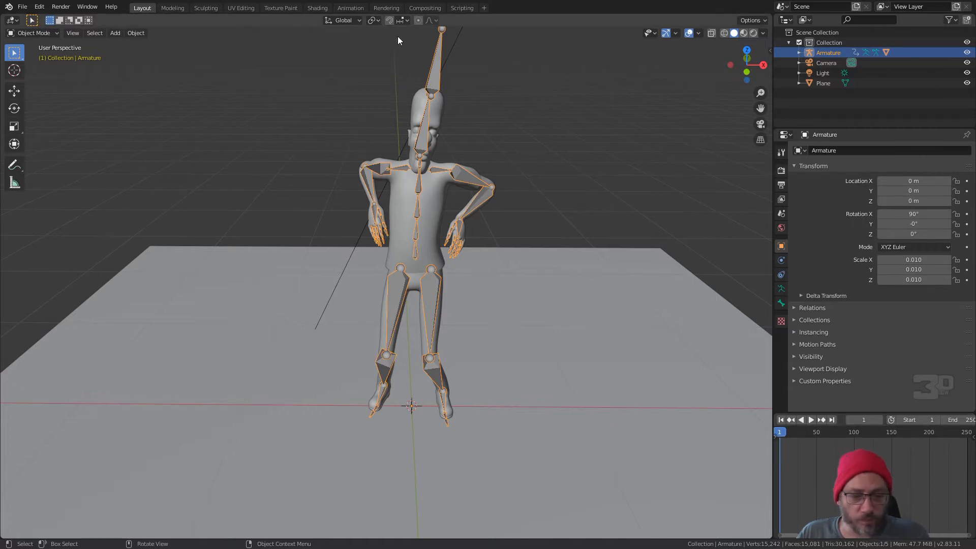
Switch the armature to Pose Mode and select all of its bones
left_click(32, 33)
left_click(32, 65)
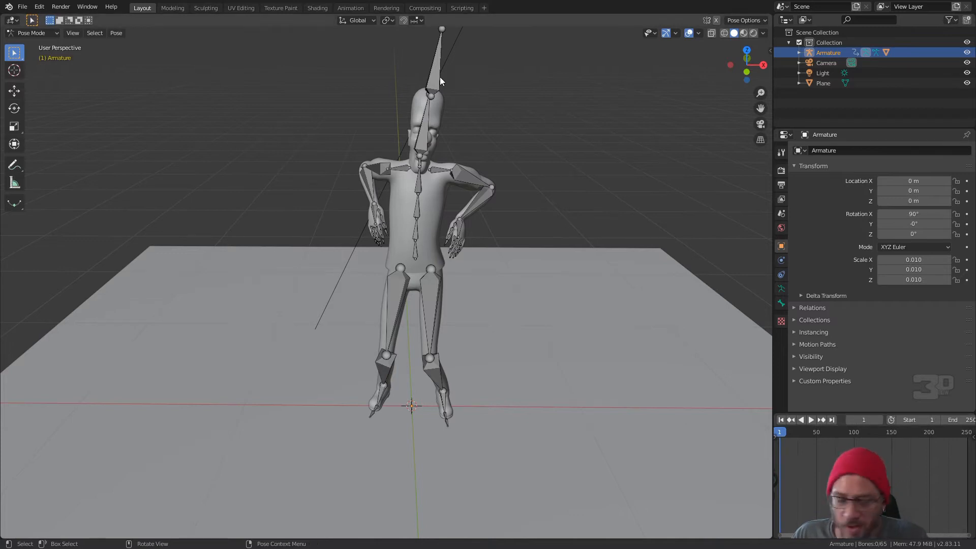
key("a")
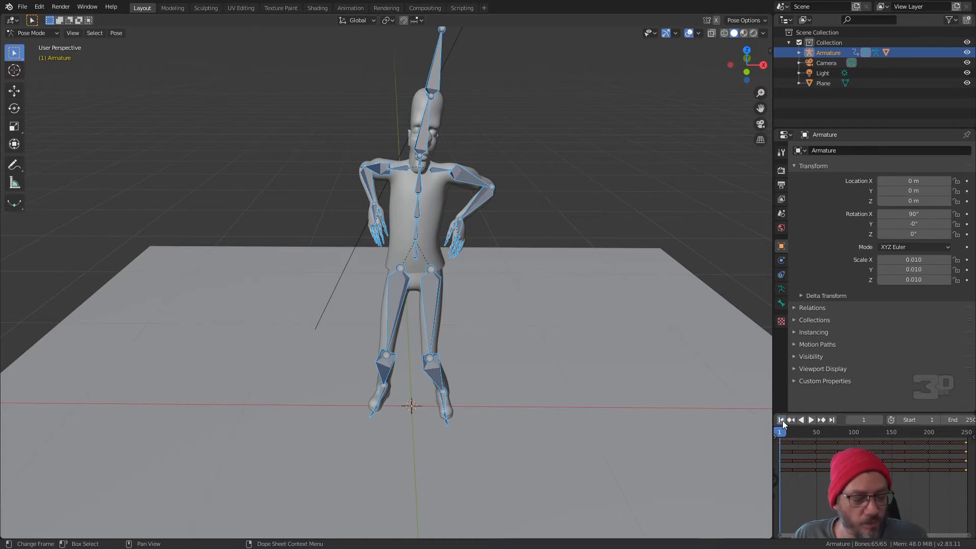
At frame 0, clear the rotation and location of all bones to restore the rest pose
left_click(777, 432)
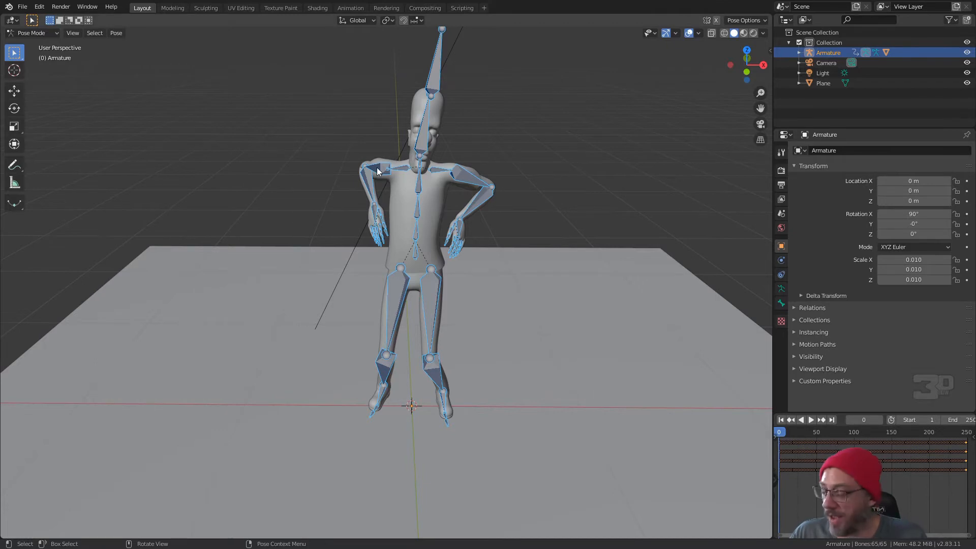
key("alt+r")
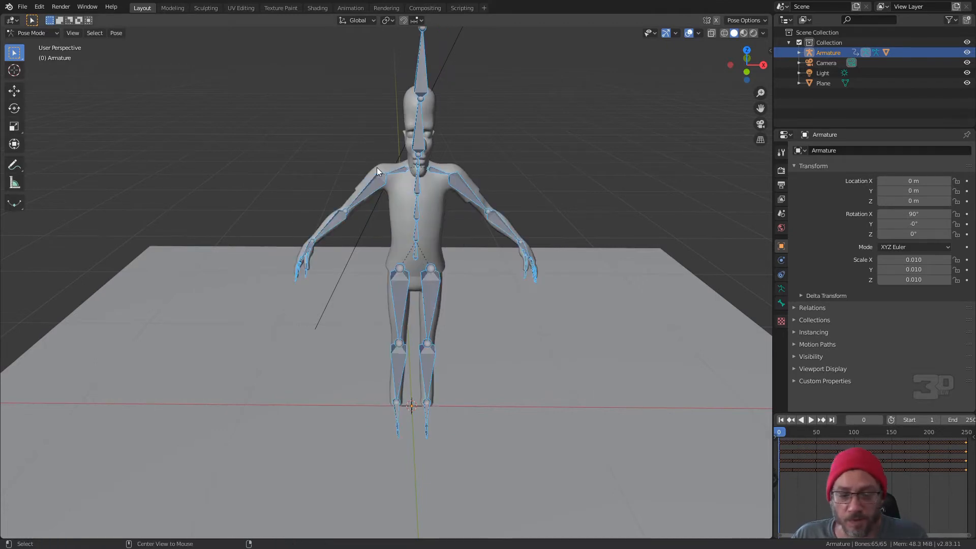
key("alt+g")
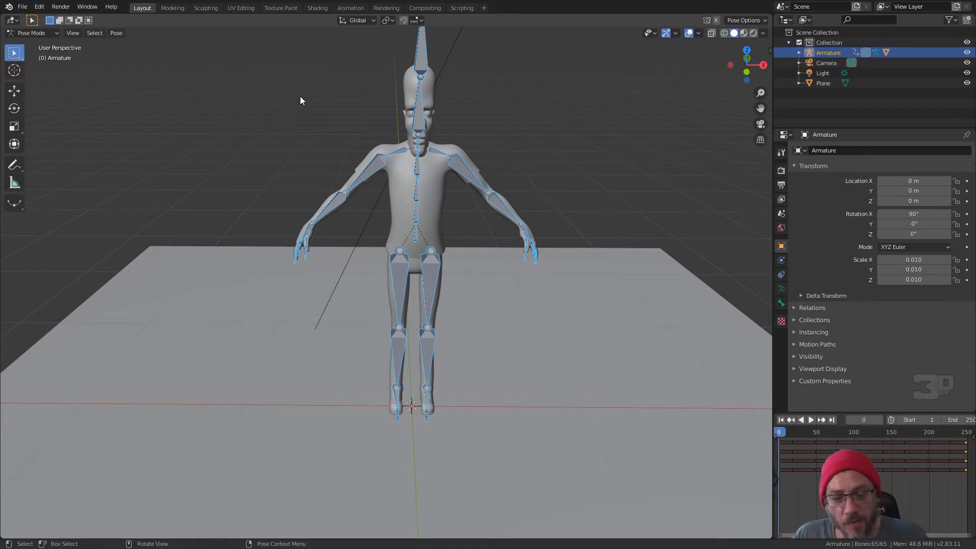
left_click(116, 34)
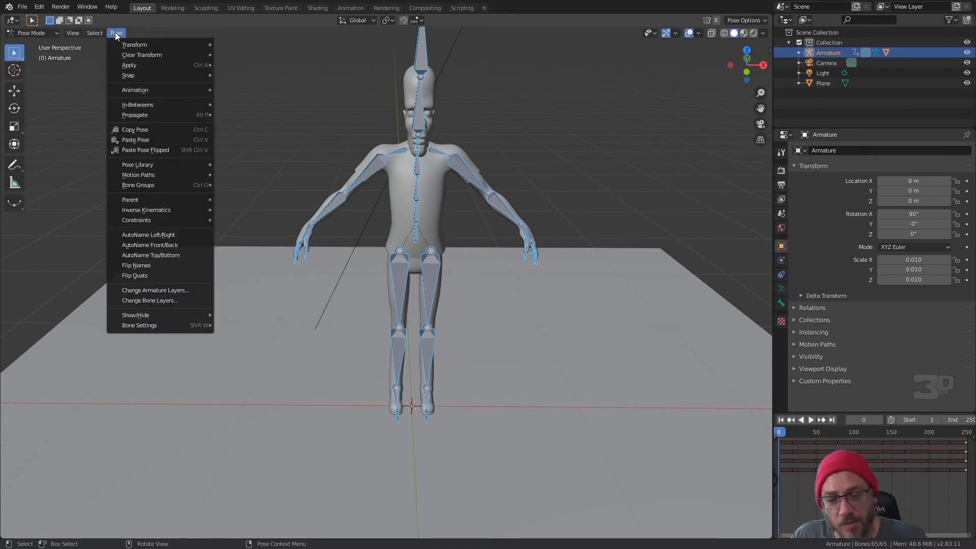
mouse_move(178, 67)
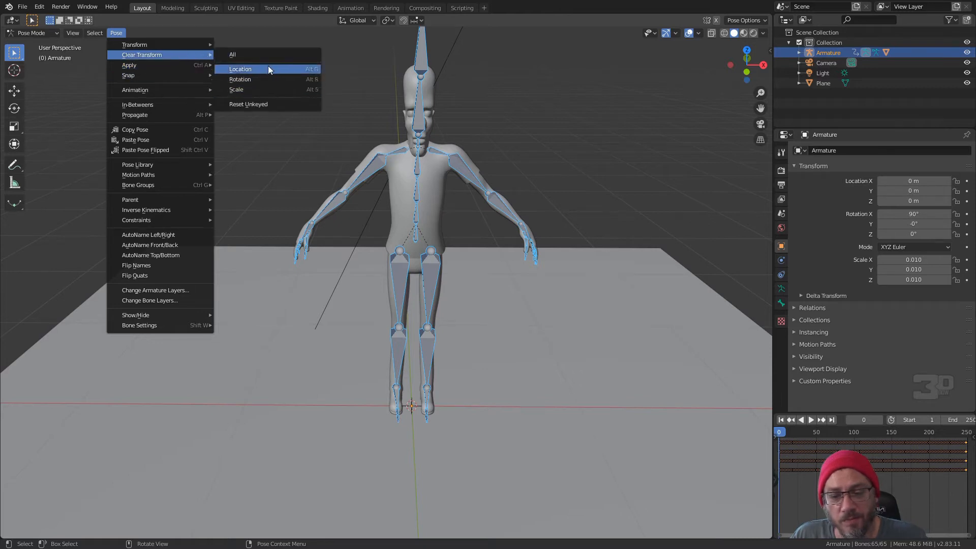
mouse_move(427, 197)
middle_mouse_down()
mouse_move(459, 207)
mouse_move(551, 196)
mouse_move(300, 175)
mouse_move(420, 190)
middle_mouse_up()
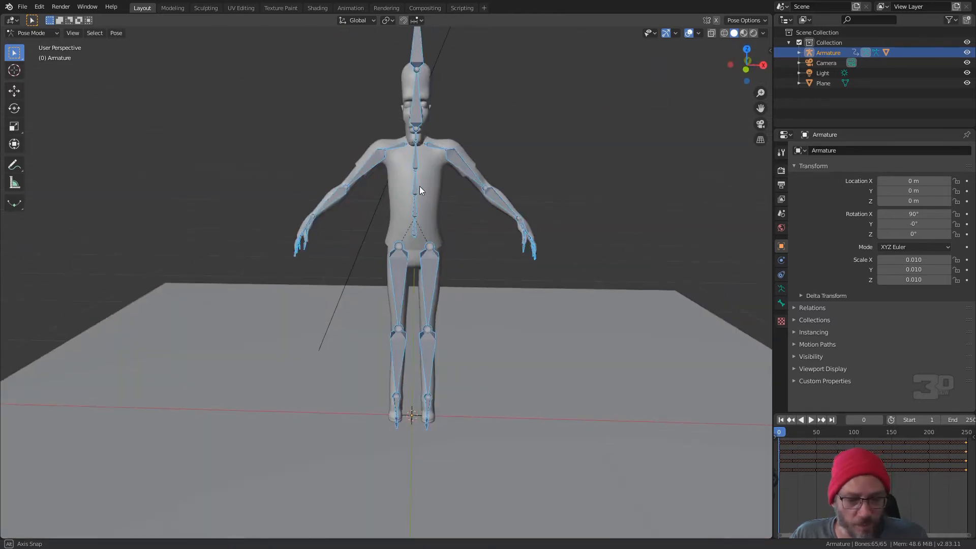
Insert a LocRotScale keyframe for all bones at frame 0
right_click(453, 141)
left_click(452, 139)
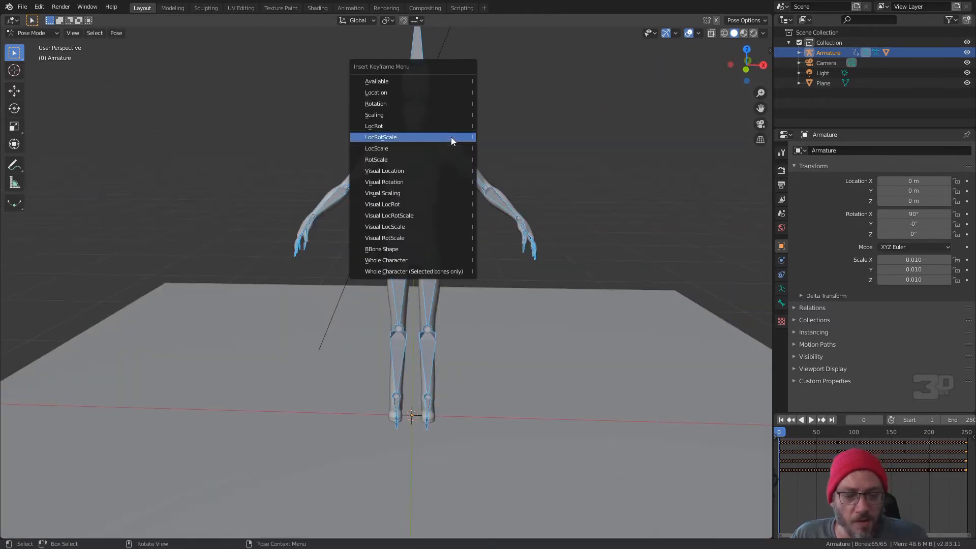
left_click(385, 137)
Play the animation to check how the character moves out of the rest pose, and return to frame 0
left_click_drag(781, 431, 958, 448)
key("space")
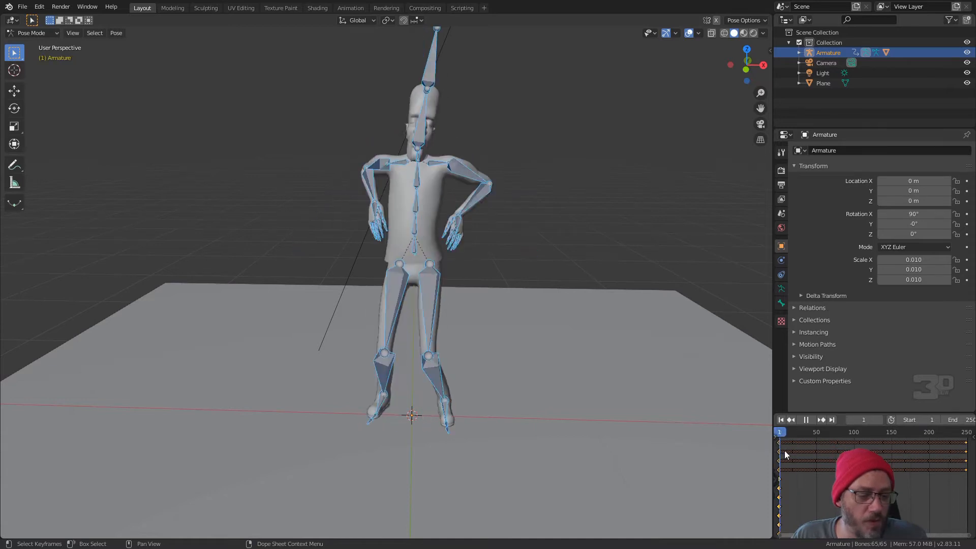
key("Escape")
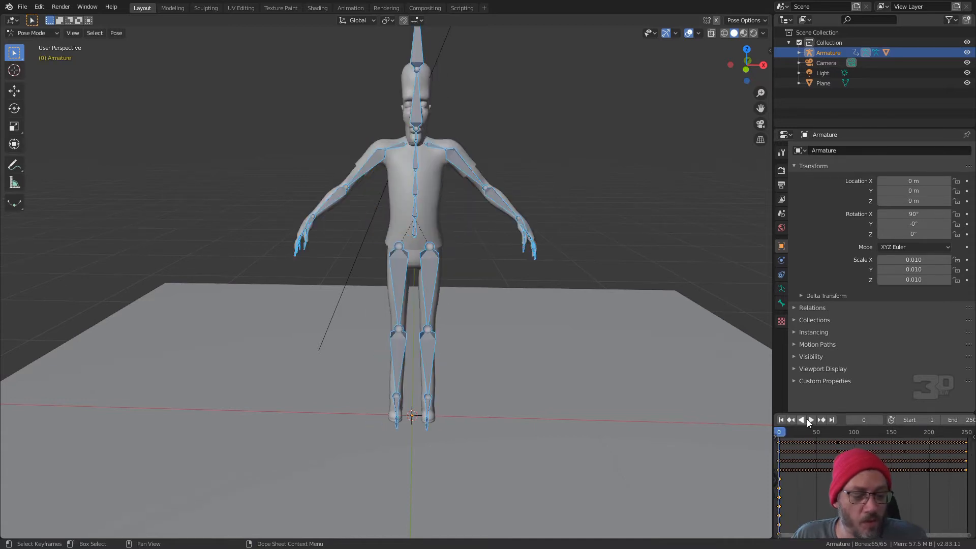
left_click(811, 420)
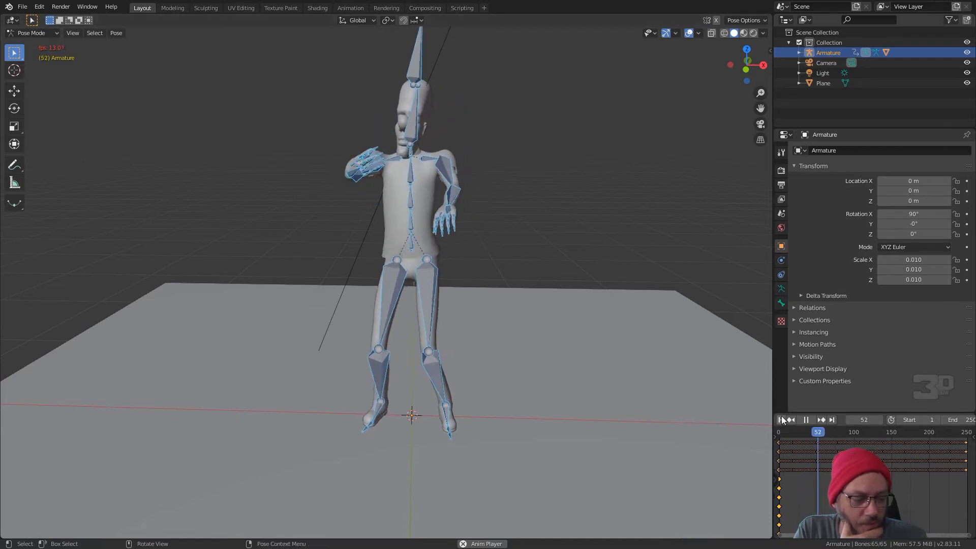
left_click(784, 432)
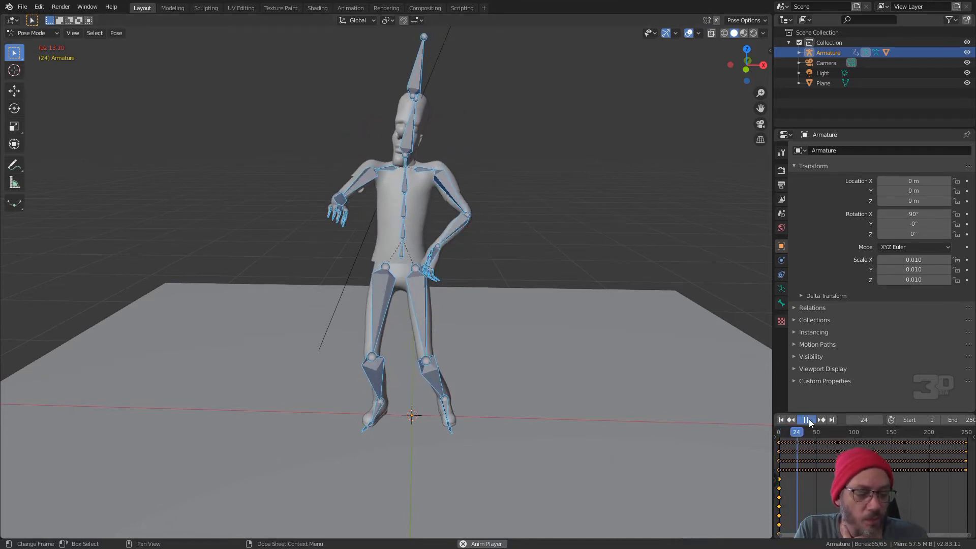
left_click(807, 419)
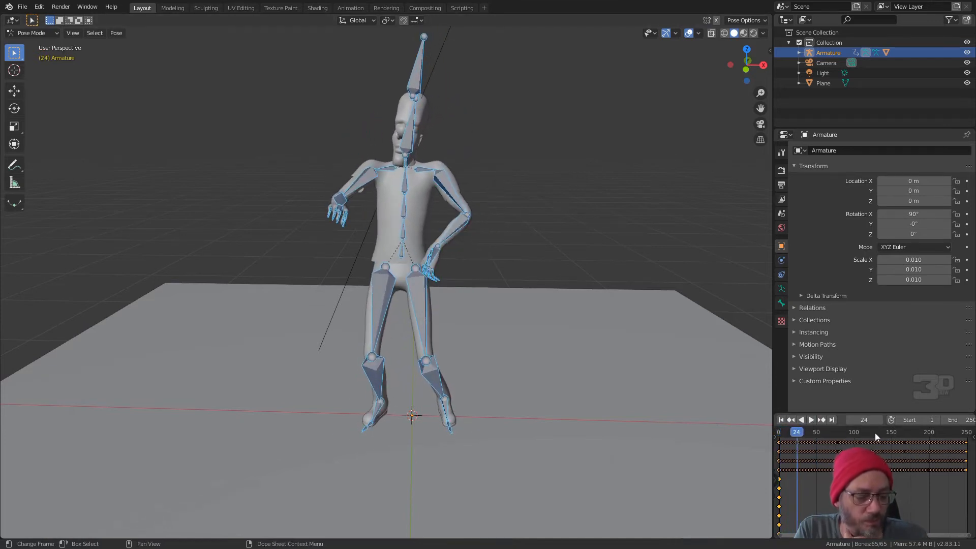
left_click(781, 419)
left_click(848, 420)
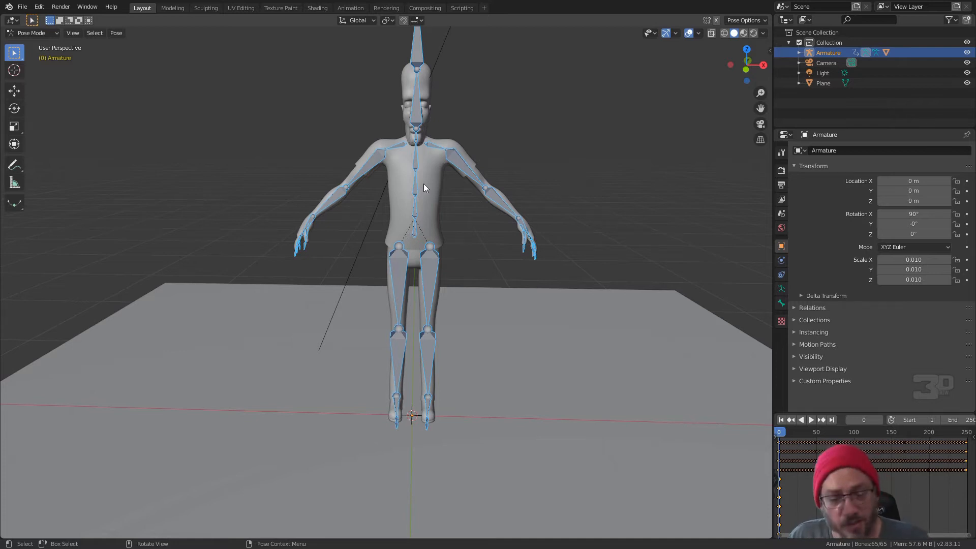
Deselect all bones and return the armature to Object Mode
key("alt+a")
mouse_move(433, 205)
middle_mouse_down()
mouse_move(507, 217)
mouse_move(452, 206)
middle_mouse_up()
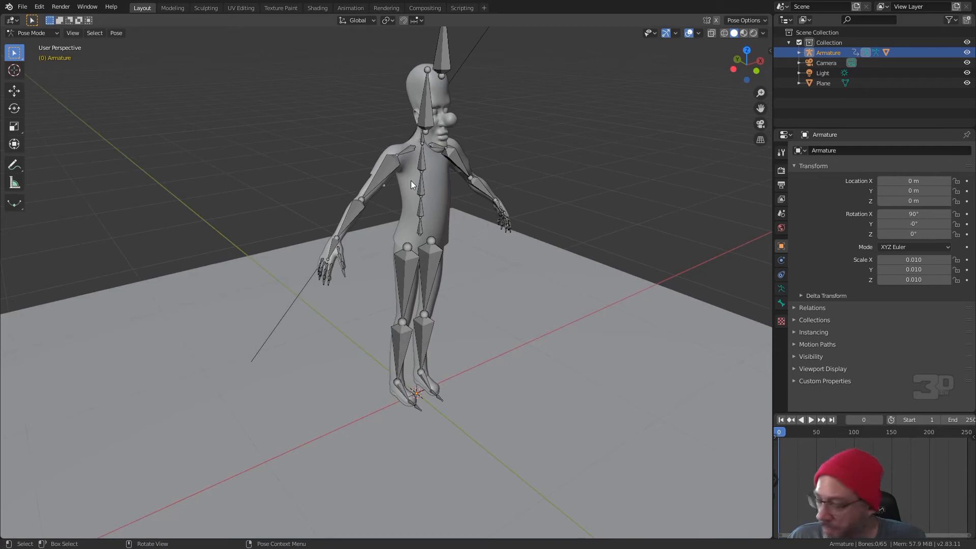
key("Tab")
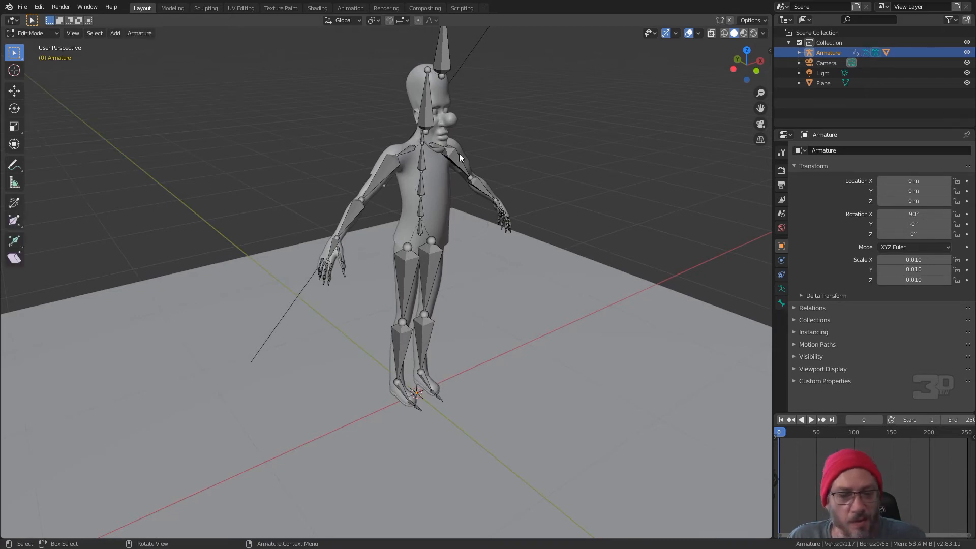
middle_click_drag(479, 155, 440, 151)
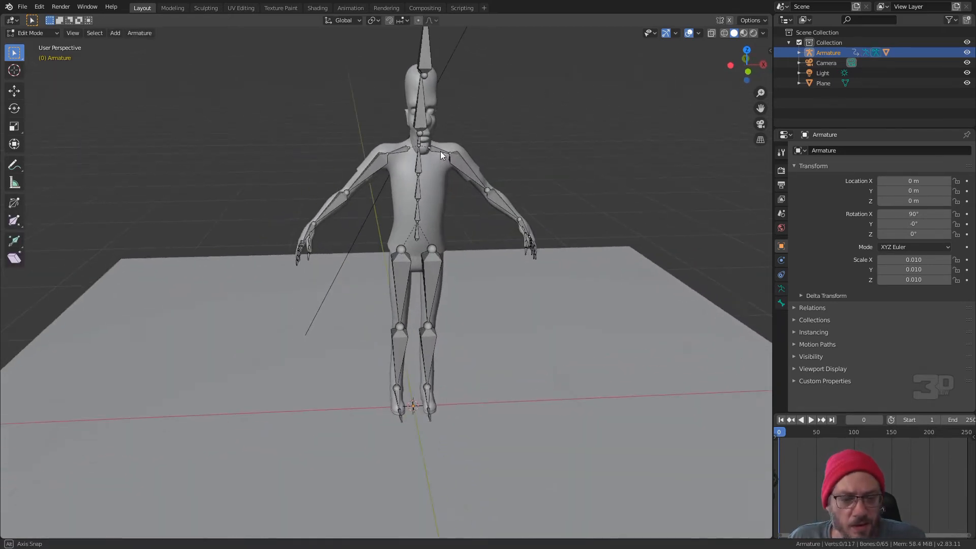
key("ctrl+Tab")
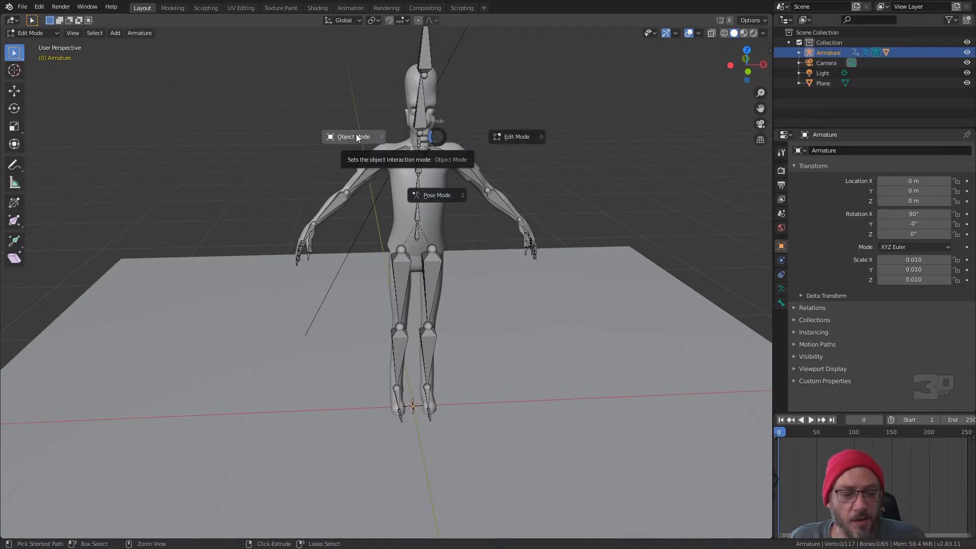
left_click(356, 136)
Open the character mesh in Edit Mode, isolate it in local view and clear the vertex selection
left_click(413, 96)
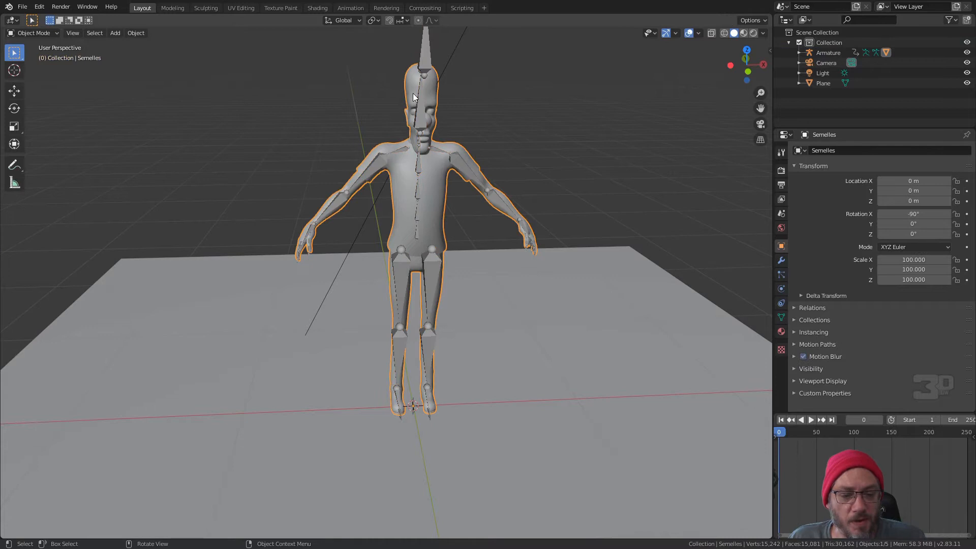
key("Tab")
middle_click_drag(425, 119, 461, 128)
scroll(413, 166, "up", 3)
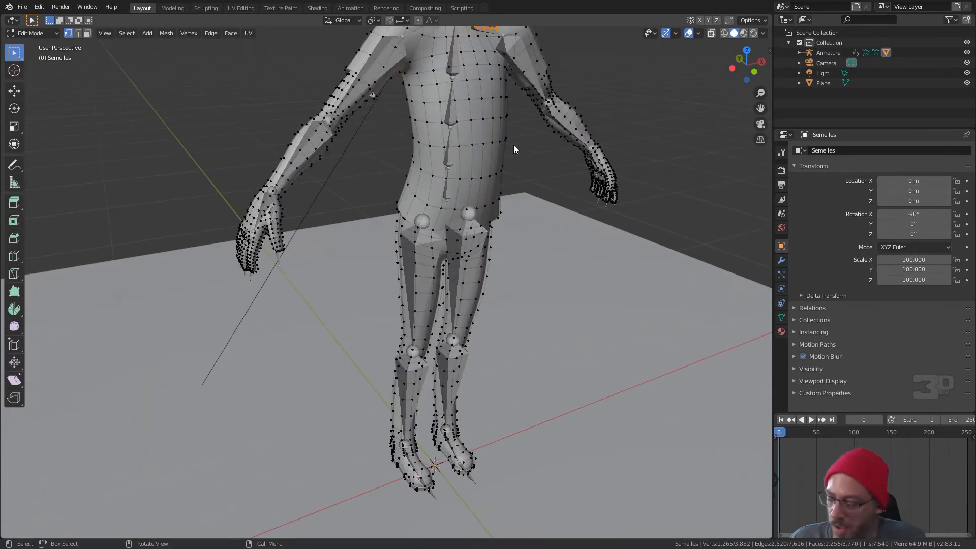
key("KP_Divide")
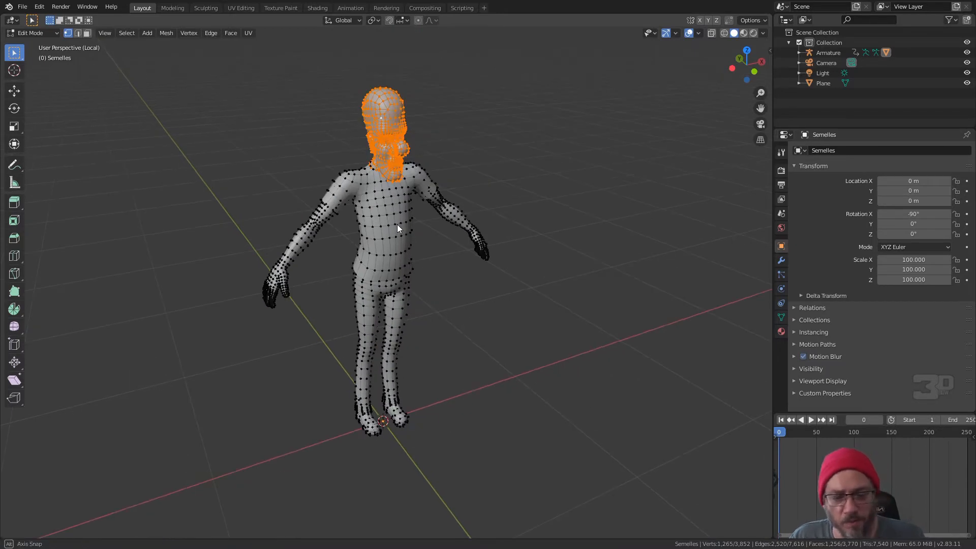
key("alt+a")
middle_click_drag(456, 277, 434, 269)
scroll(344, 226, "up", 5)
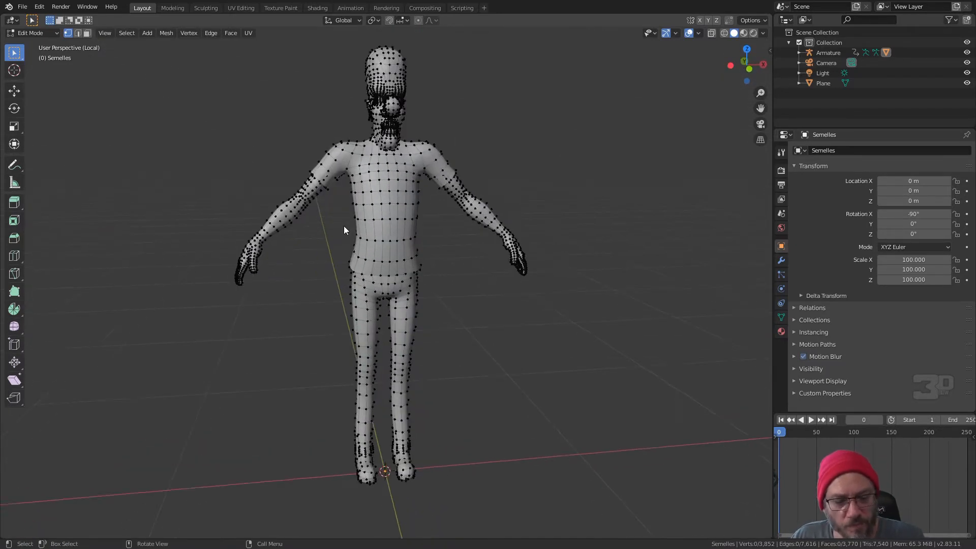
Select all linked vertices of the shirt on the character mesh
scroll(376, 225, "down", 4)
middle_click_drag(399, 220, 401, 200)
left_click(385, 238)
middle_click_drag(418, 242, 404, 276)
scroll(405, 277, "down", 3)
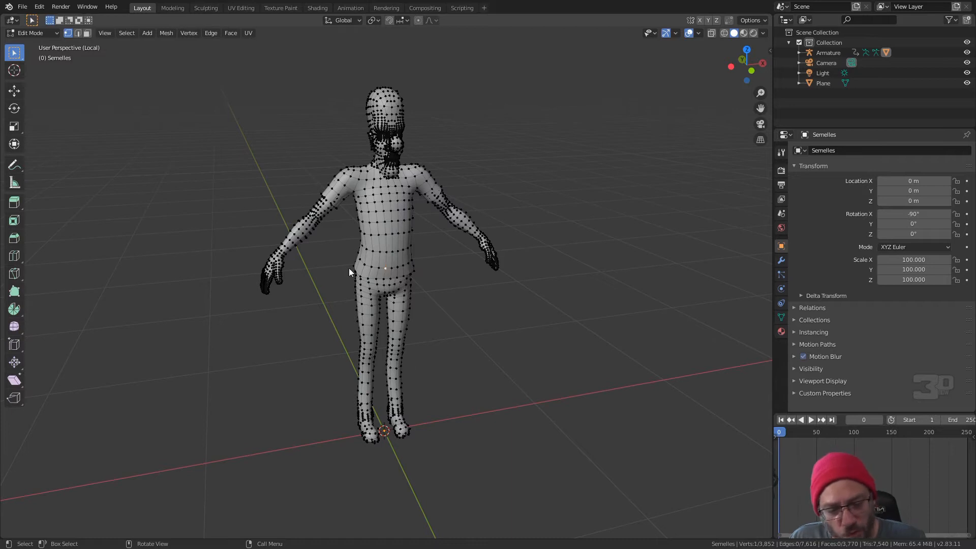
scroll(393, 234, "up", 4)
scroll(384, 237, "down", 2)
key("l")
scroll(374, 191, "down", 3)
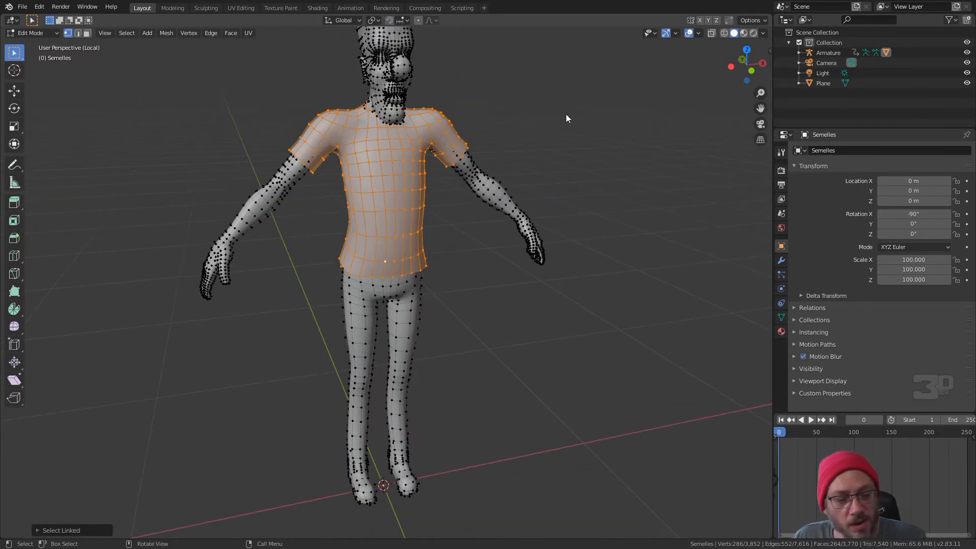
Start the Shortcut VUr add-on's on-screen key display and hide the sidebar
left_click(771, 50)
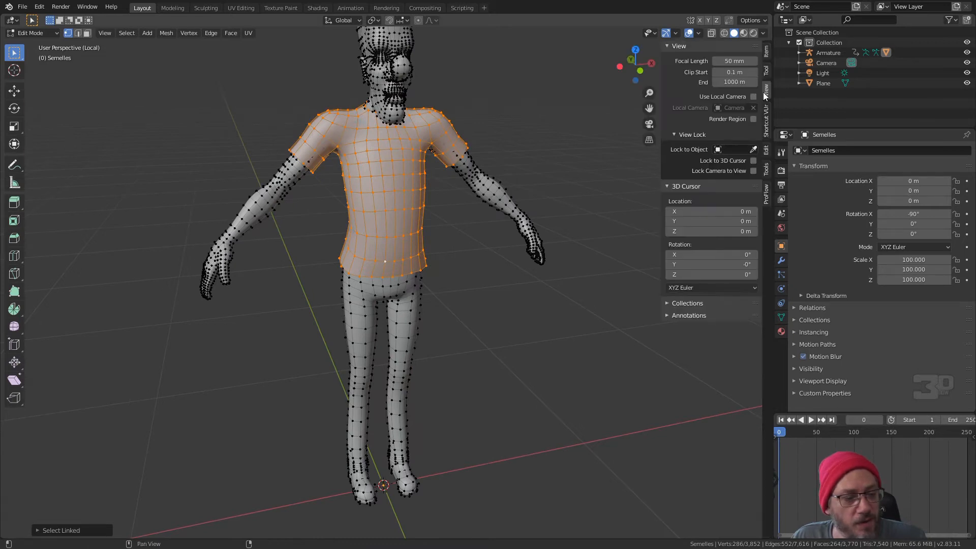
left_click(766, 121)
left_click(716, 62)
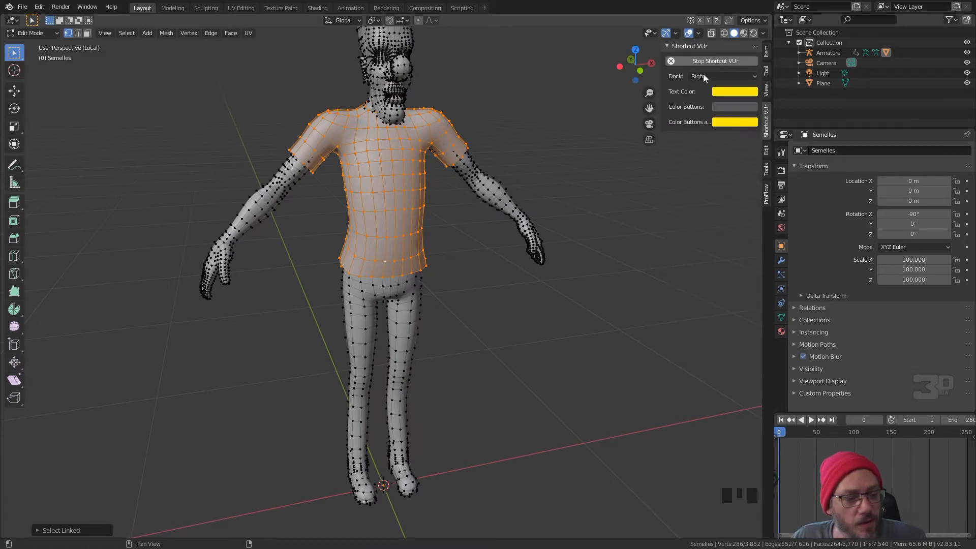
key("n")
Reselect the shirt's linked vertices, separate the selection into its own object and return to Object Mode
left_click(251, 275)
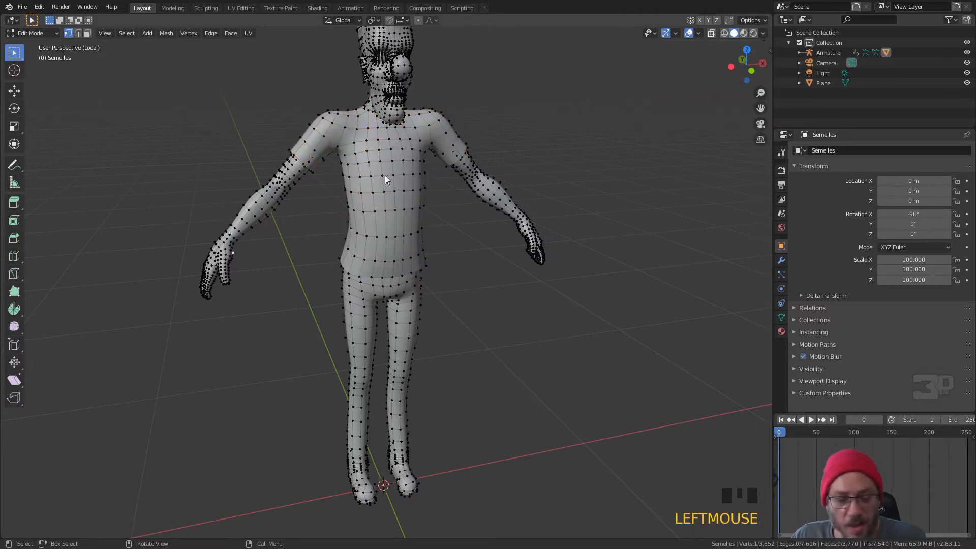
key("l")
middle_click_drag(413, 211, 422, 197)
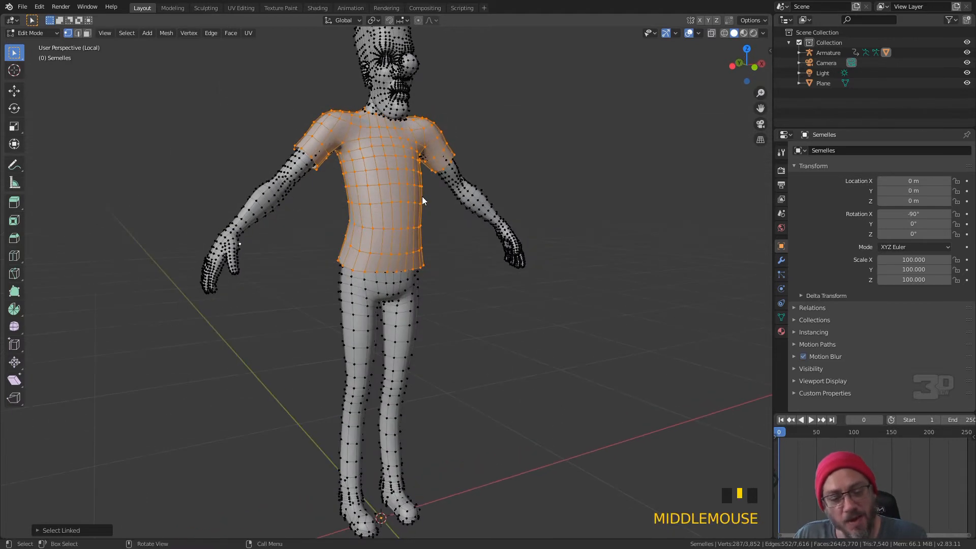
key("p")
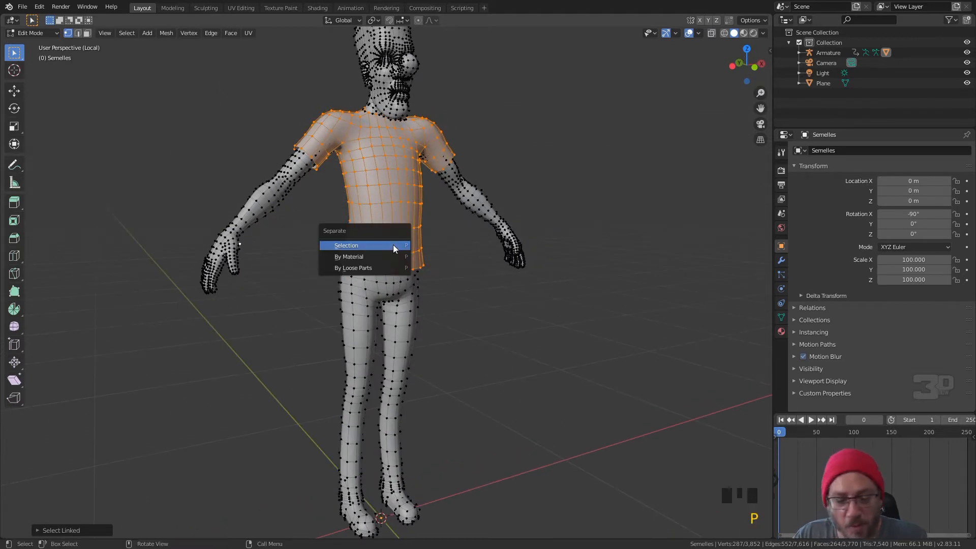
left_click(393, 247)
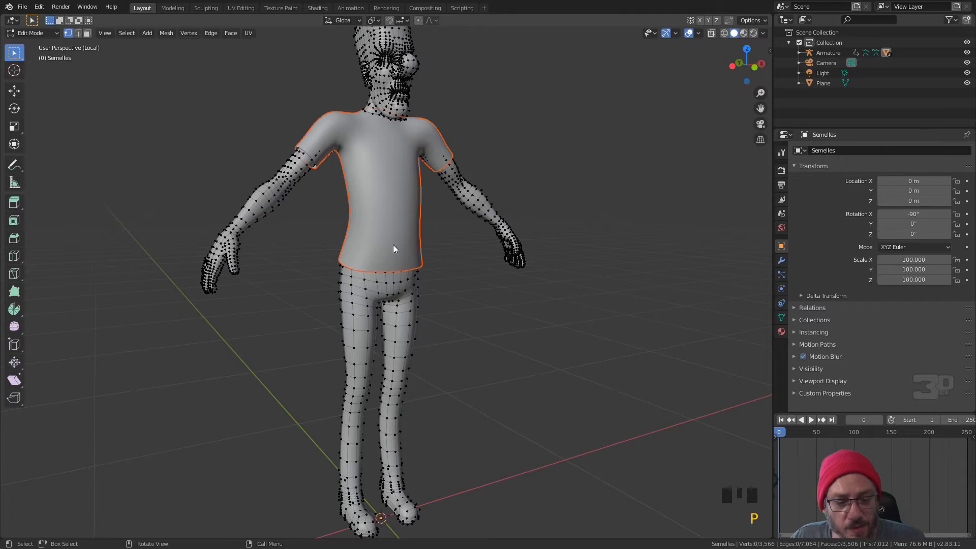
key("Tab")
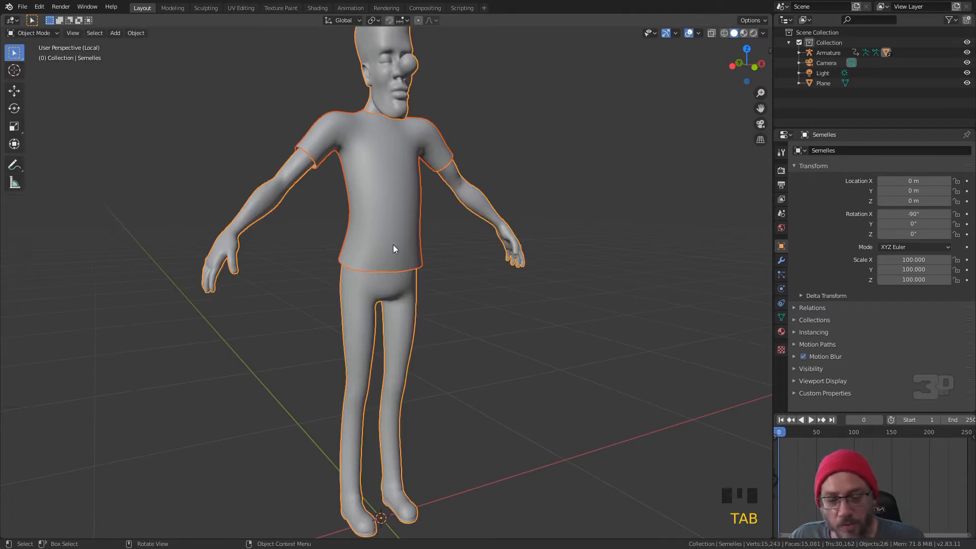
Select the separated shirt and replace its Subdivision modifier with a Multiresolution modifier, keeping the Armature modifier
left_click(393, 248)
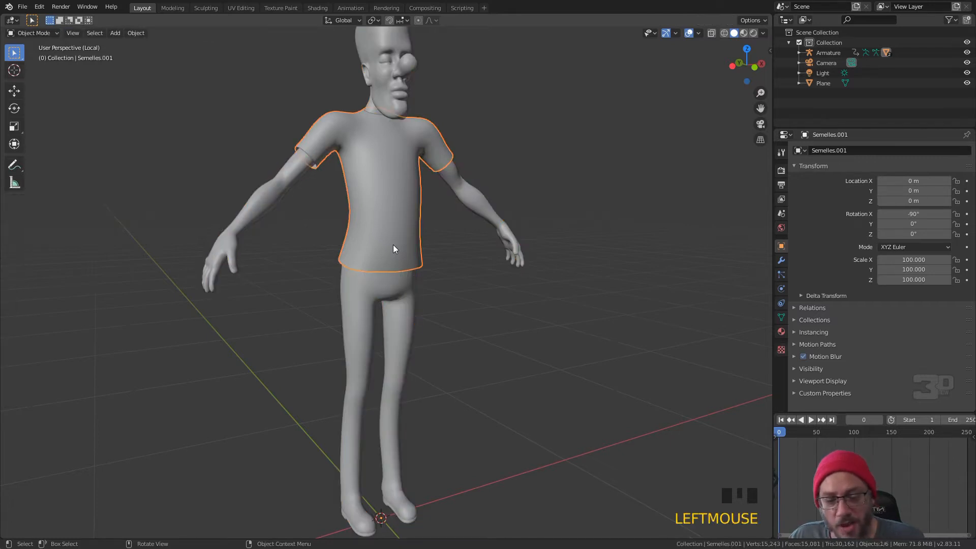
left_click(781, 317)
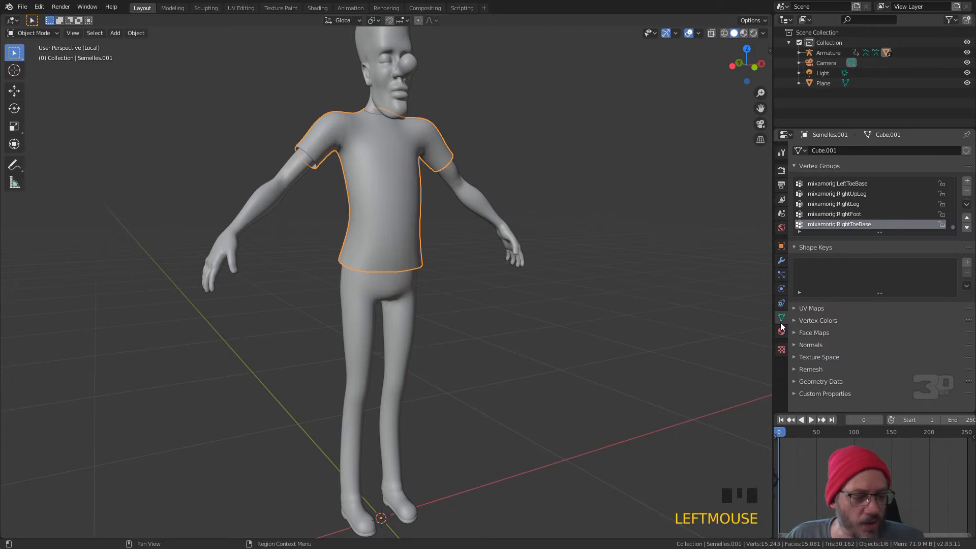
left_click(782, 260)
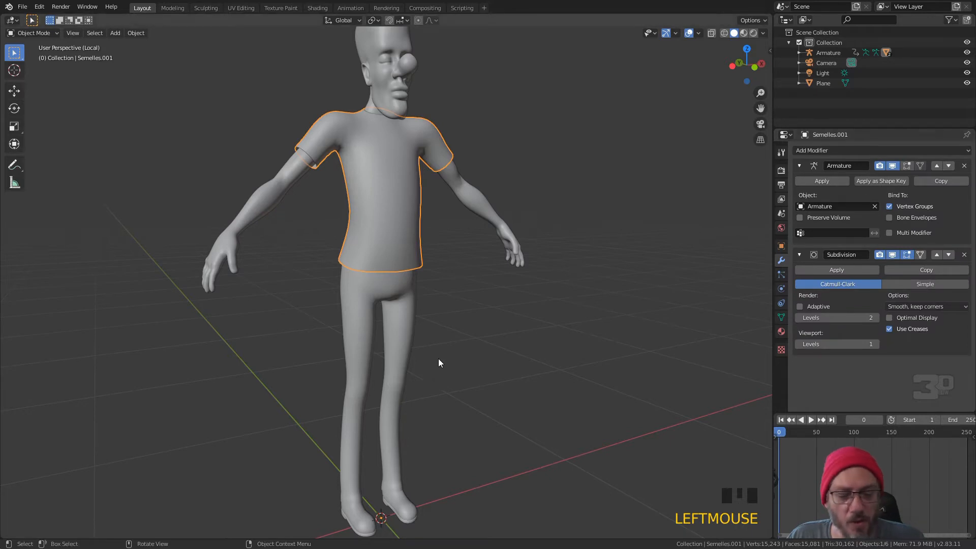
left_click(405, 330)
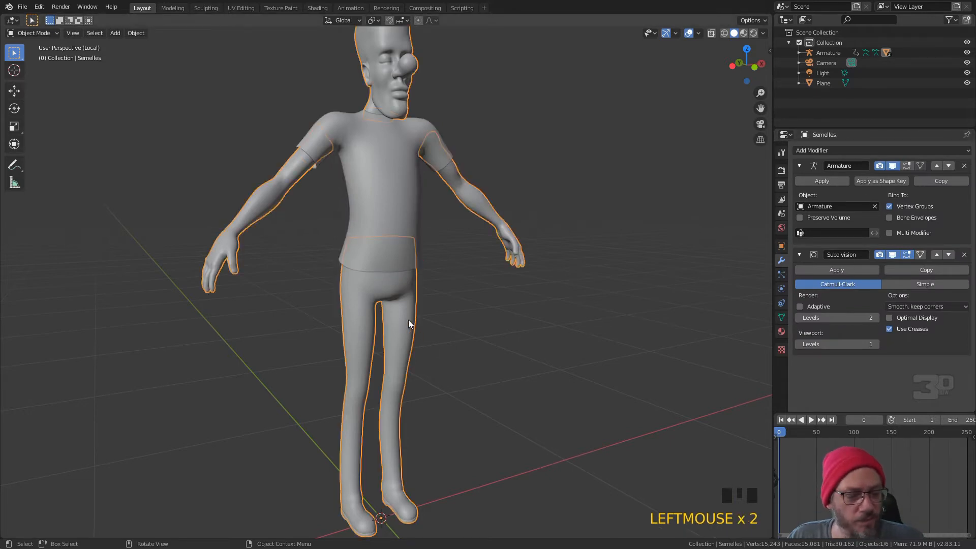
left_click(389, 163)
middle_click_drag(390, 247, 404, 275)
scroll(375, 251, "up", 2)
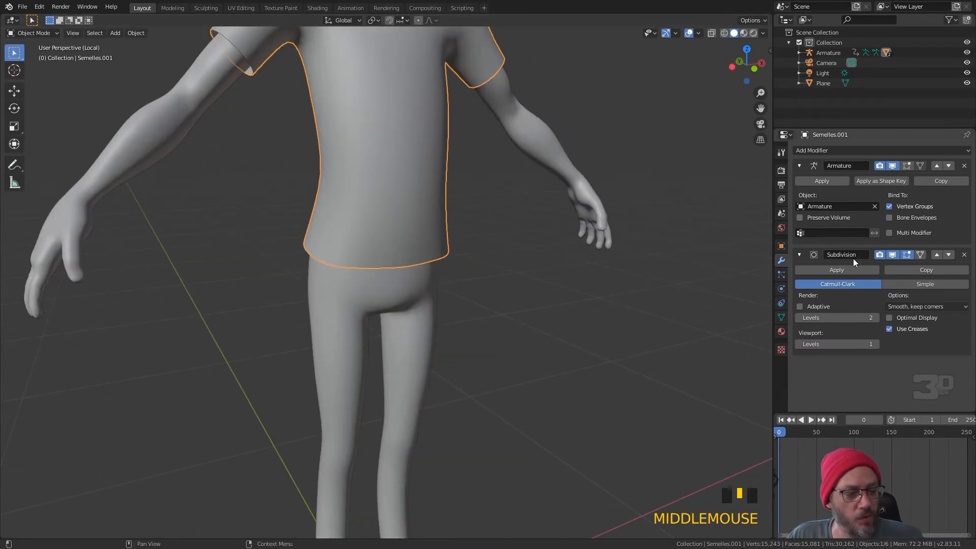
left_click(962, 256)
scroll(521, 251, "down", 3)
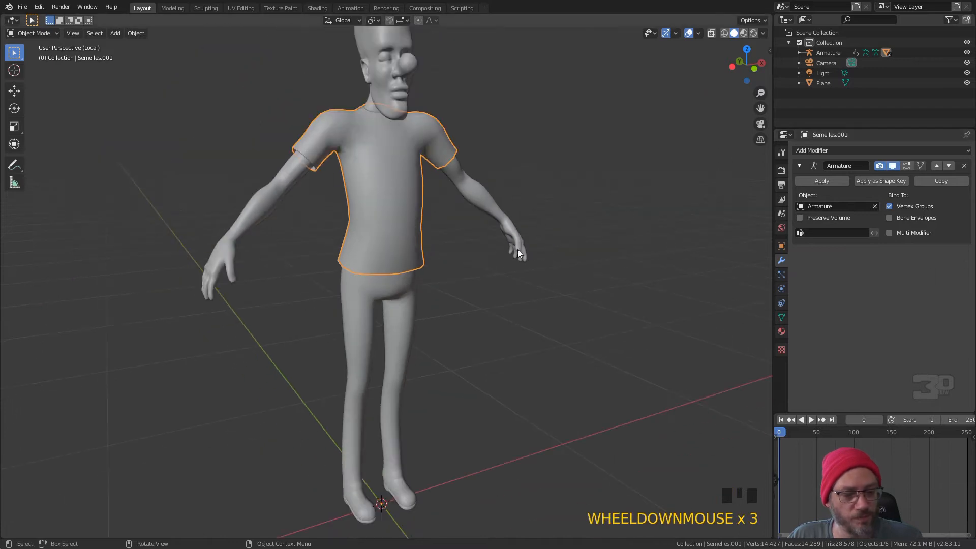
left_click(814, 149)
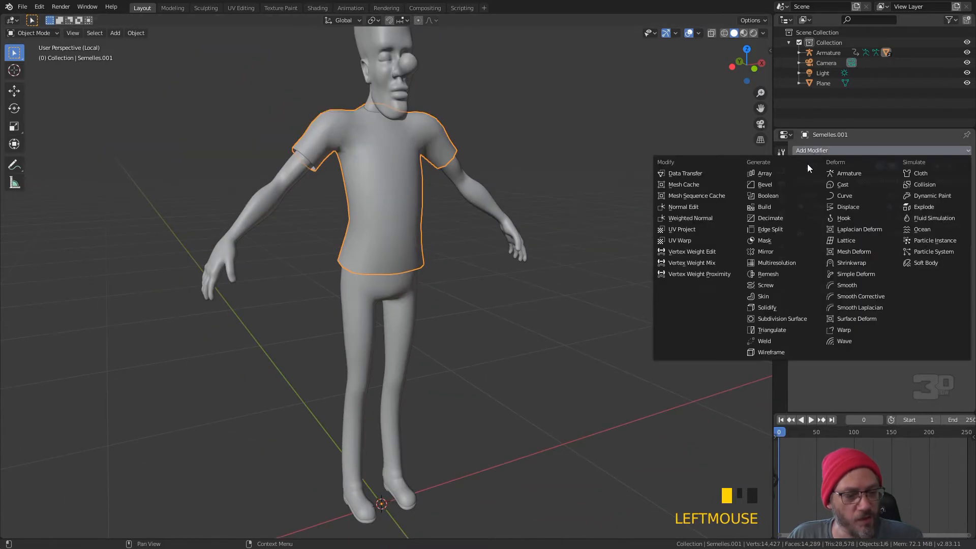
left_click(793, 264)
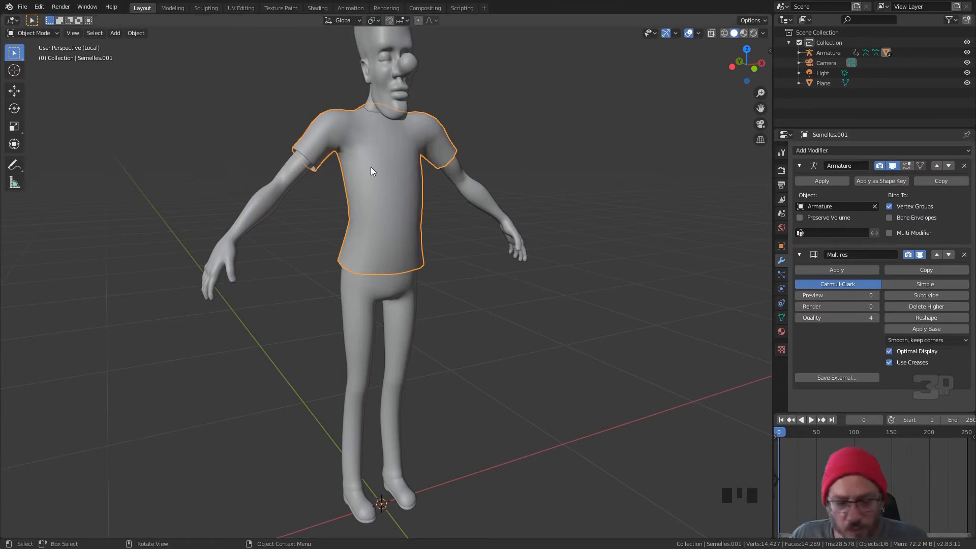
Open the shirt mesh in Edit Mode and isolate it alone in local view
key("Tab")
scroll(370, 166, "up", 2)
middle_click_drag(346, 151, 379, 138)
key("KP_Divide")
key("KP_Divide")
middle_click_drag(389, 172, 423, 211)
scroll(346, 166, "up", 4)
middle_click_drag(346, 166, 353, 222)
Select the edge loop around the first sleeve opening and close it with Grid Fill
key("3")
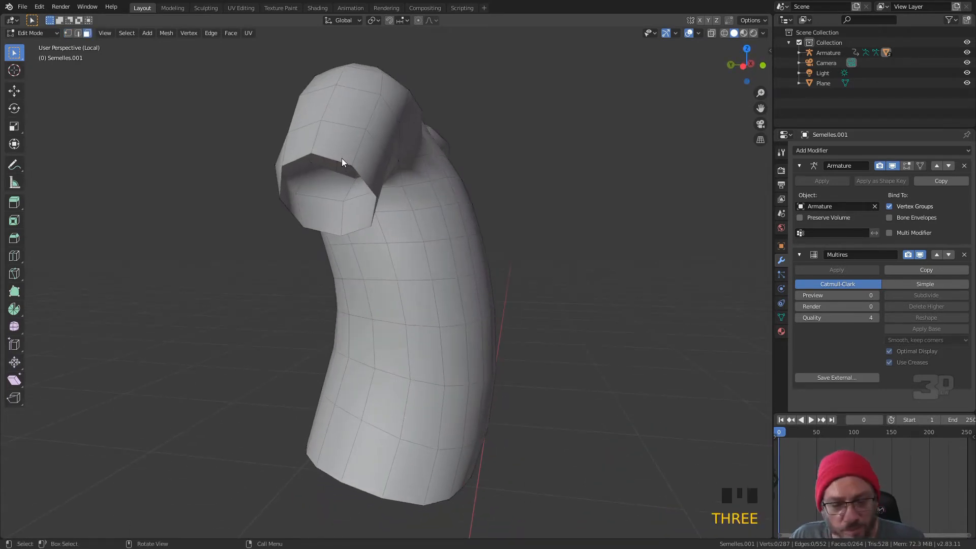
left_click(340, 161)
key("2")
left_click(338, 160)
left_click(339, 161, "alt")
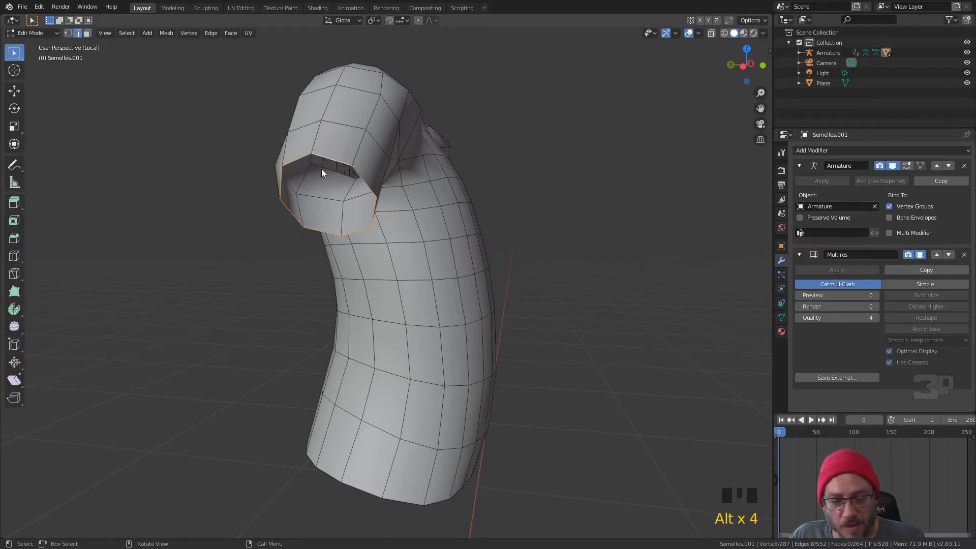
left_click(231, 34)
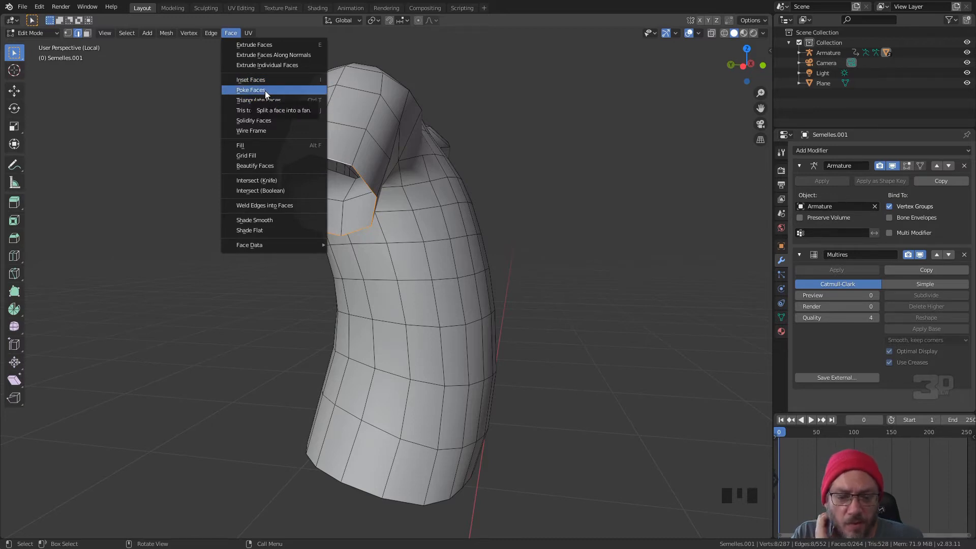
left_click(260, 154)
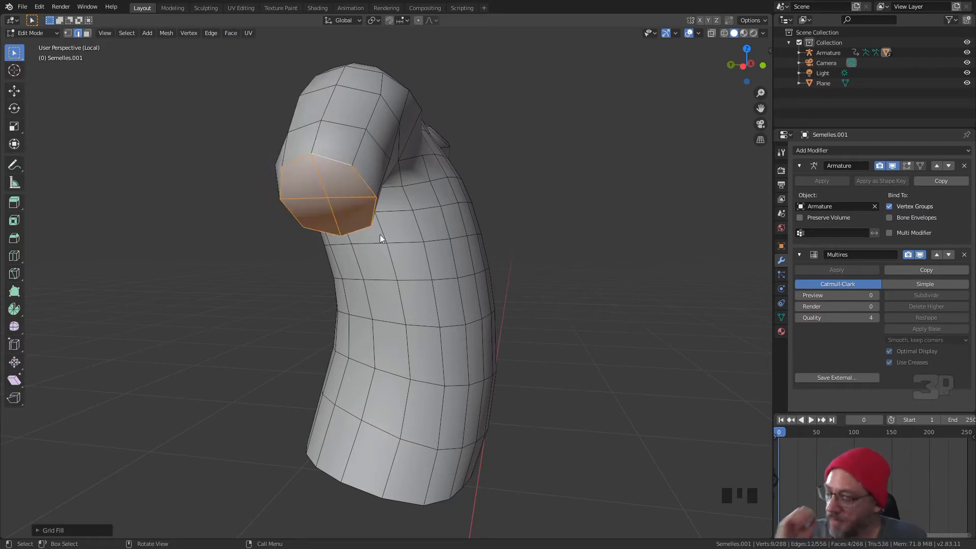
Inset the first sleeve's cap faces by about 0.007 and extrude them about 0.018 m into the sleeve
key("i")
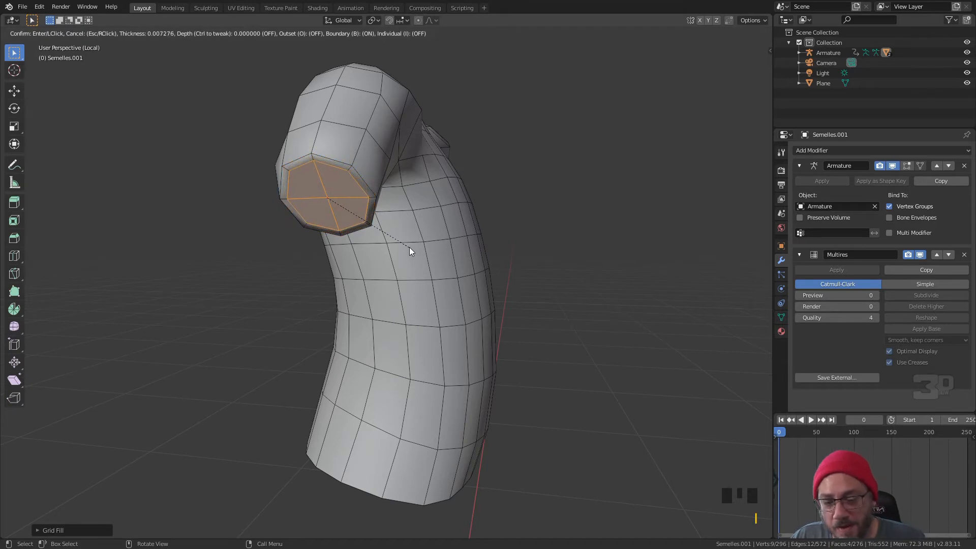
left_click(410, 247)
middle_click_drag(410, 247, 305, 230)
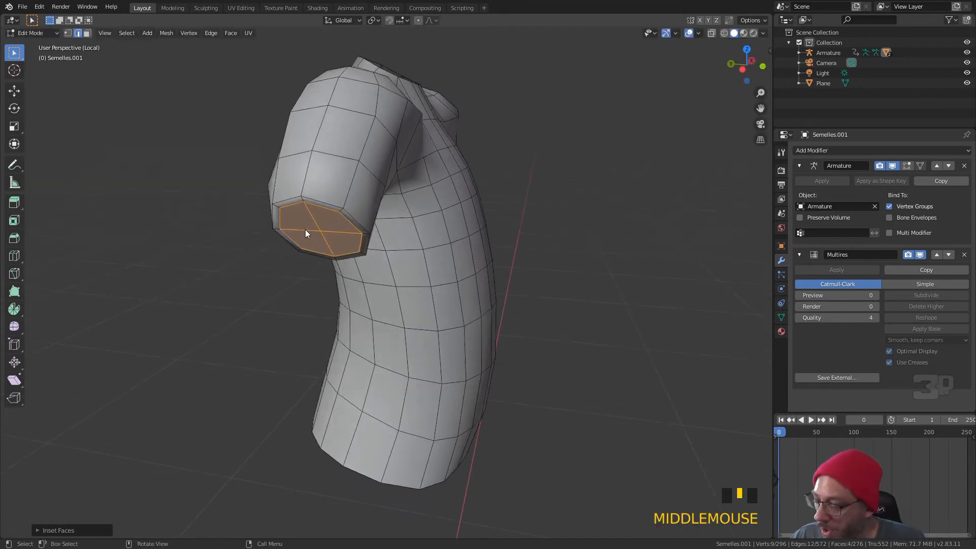
key("e")
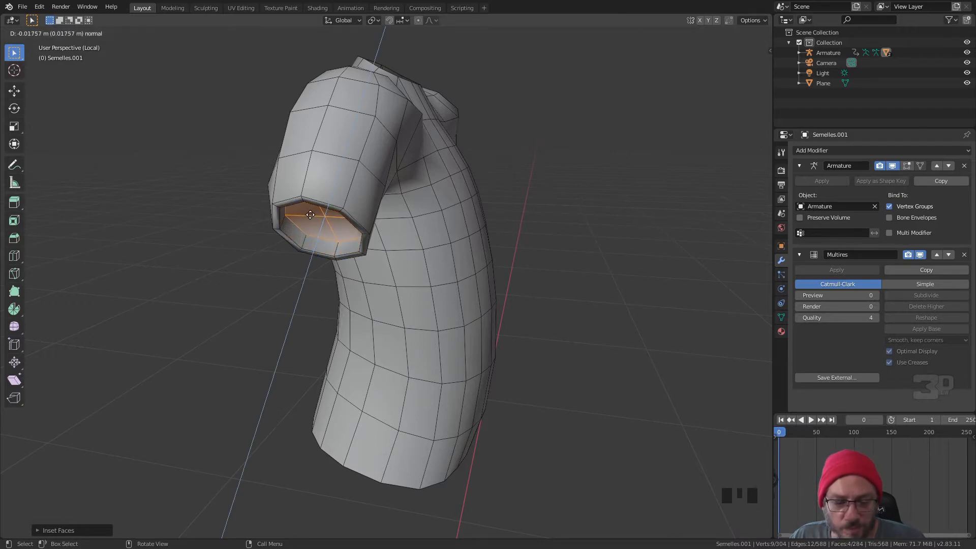
left_click(311, 217)
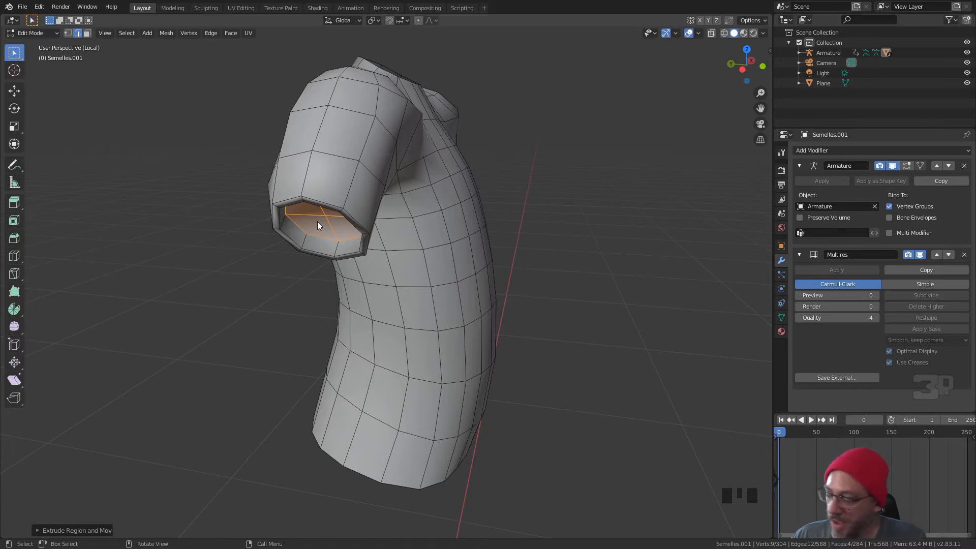
Add three supporting loop cuts to the first sleeve: outside the rim, just inside it and near the recessed cap
key("ctrl+r")
left_click(312, 189)
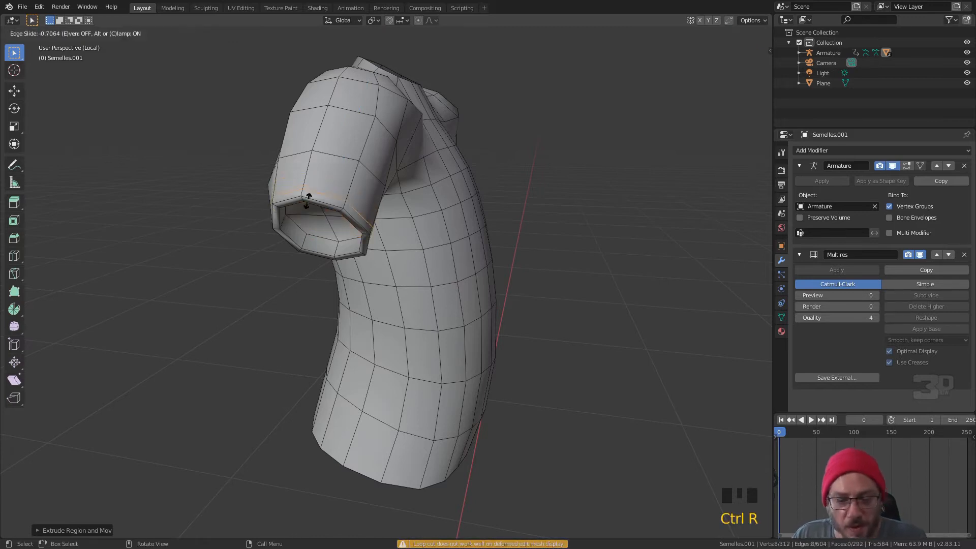
left_click(308, 207)
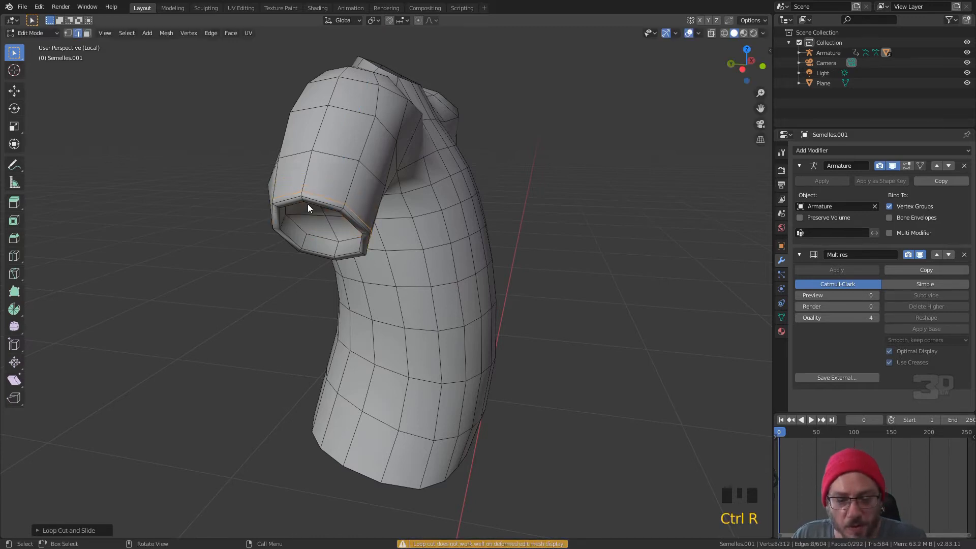
key("ctrl+r")
left_click(300, 238)
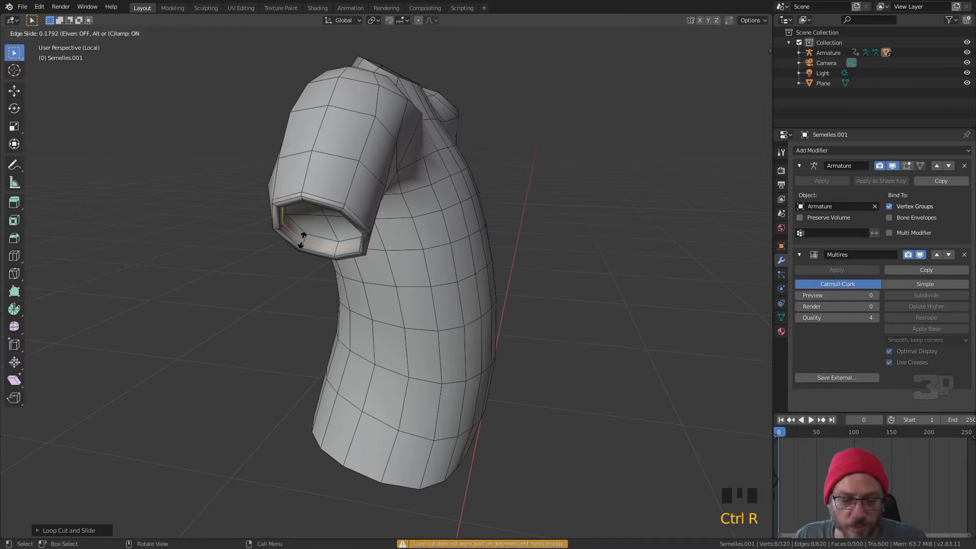
left_click(302, 243)
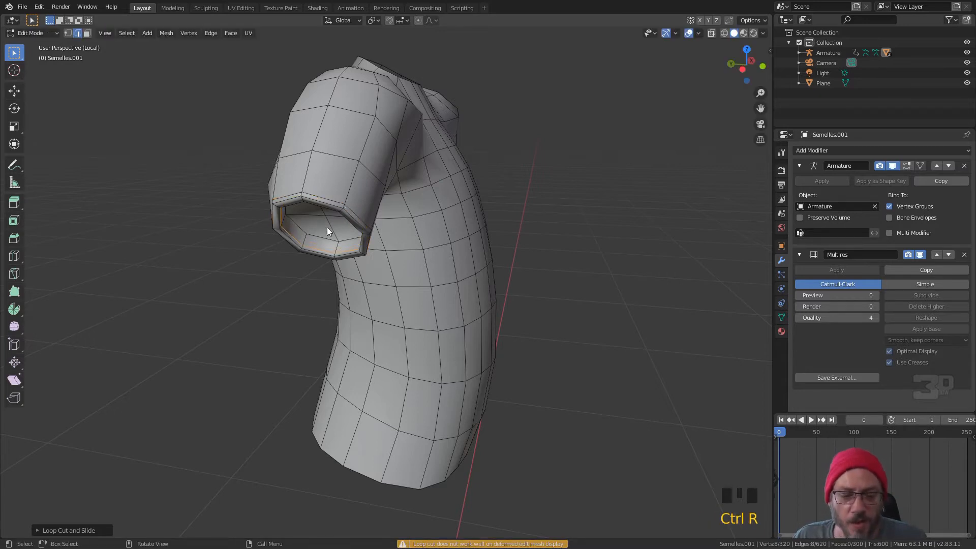
key("ctrl+r")
left_click(304, 239)
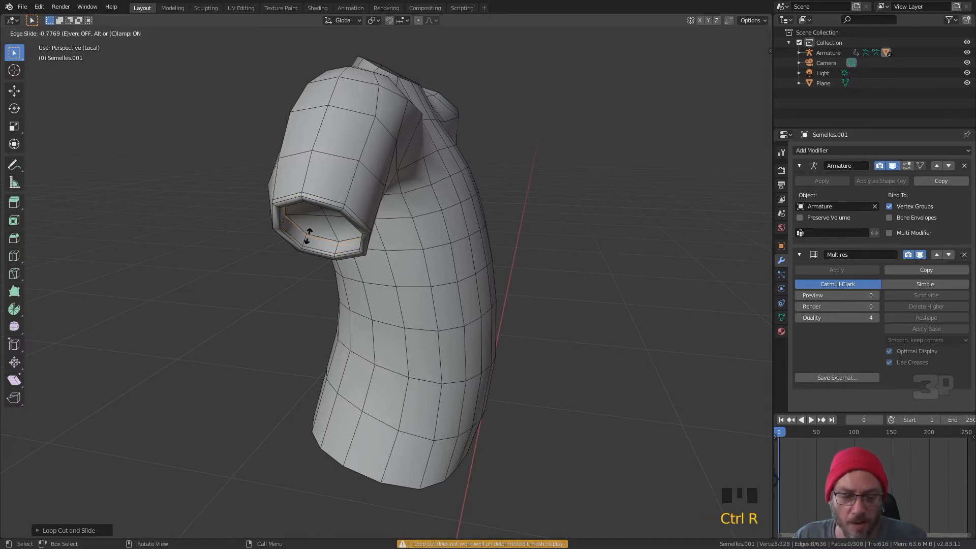
left_click(311, 243)
Select the edge loop around the opposite sleeve opening and close it with Grid Fill
middle_click_drag(312, 243, 254, 240)
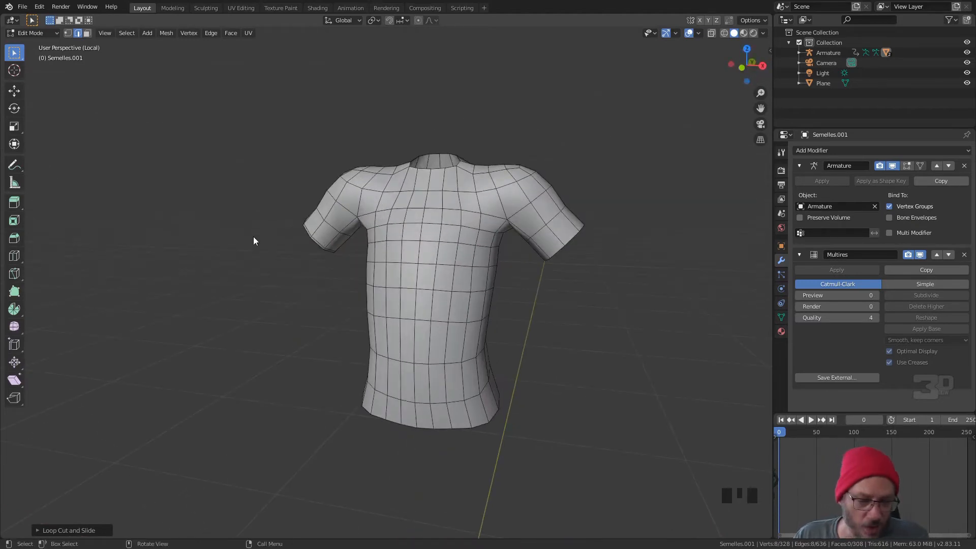
middle_click_drag(480, 244, 478, 196)
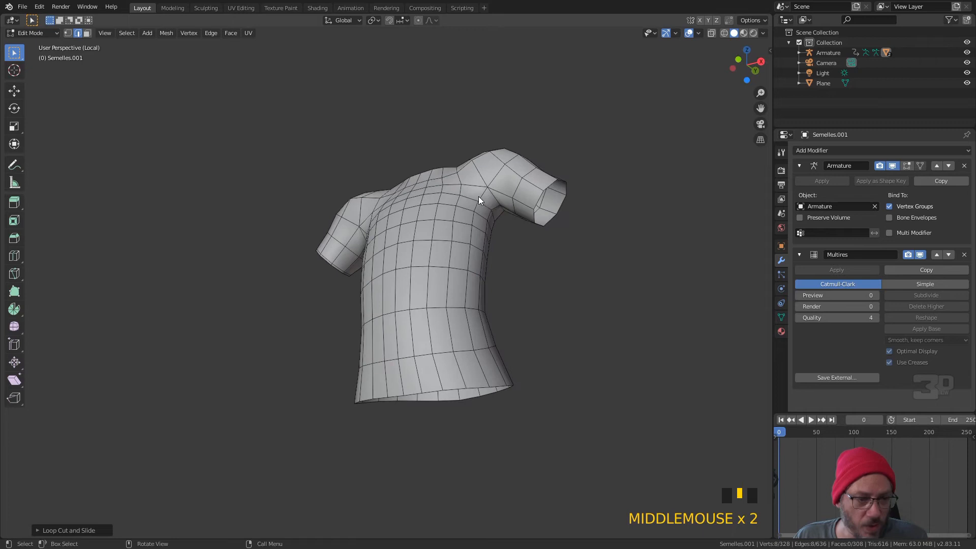
scroll(549, 192, "up", 2)
left_click(610, 179, "alt")
middle_click_drag(611, 179, 549, 213)
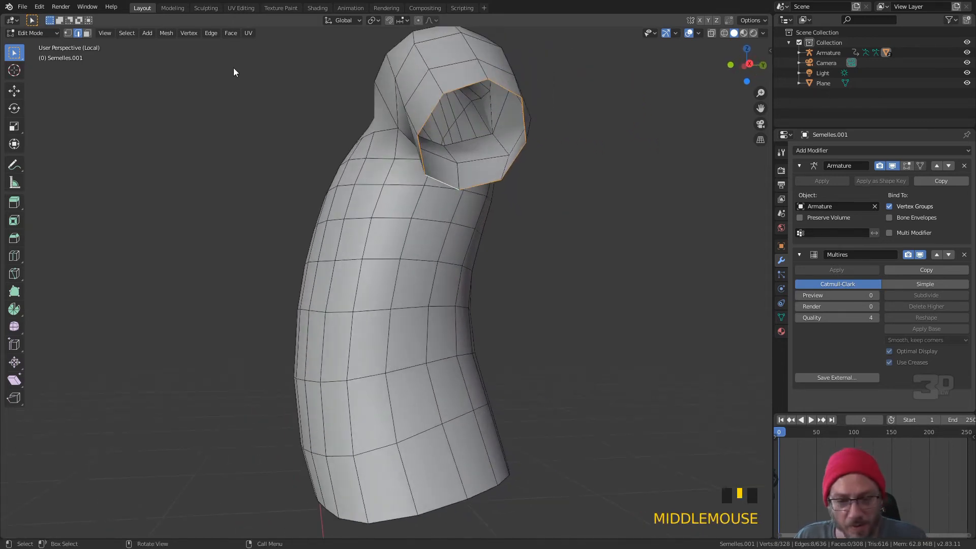
left_click(228, 32)
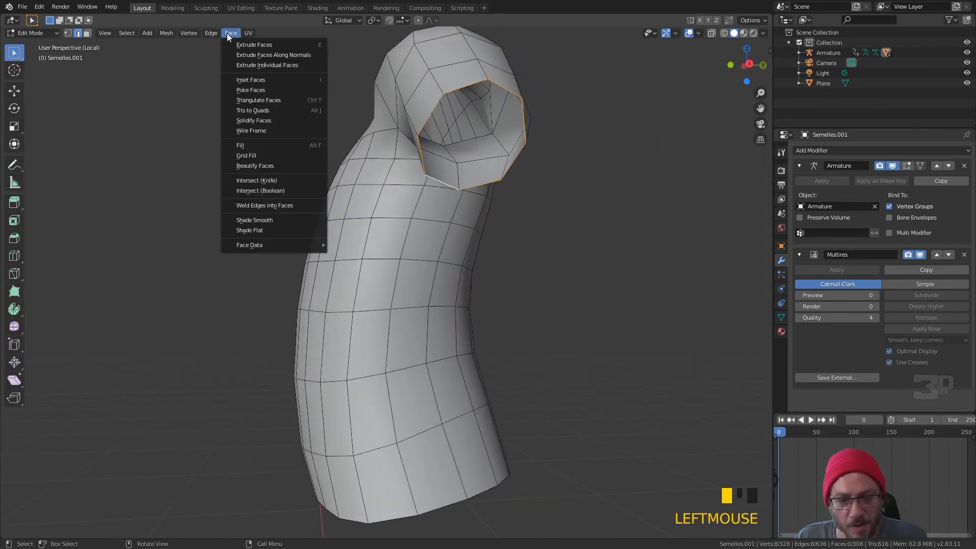
left_click(270, 155)
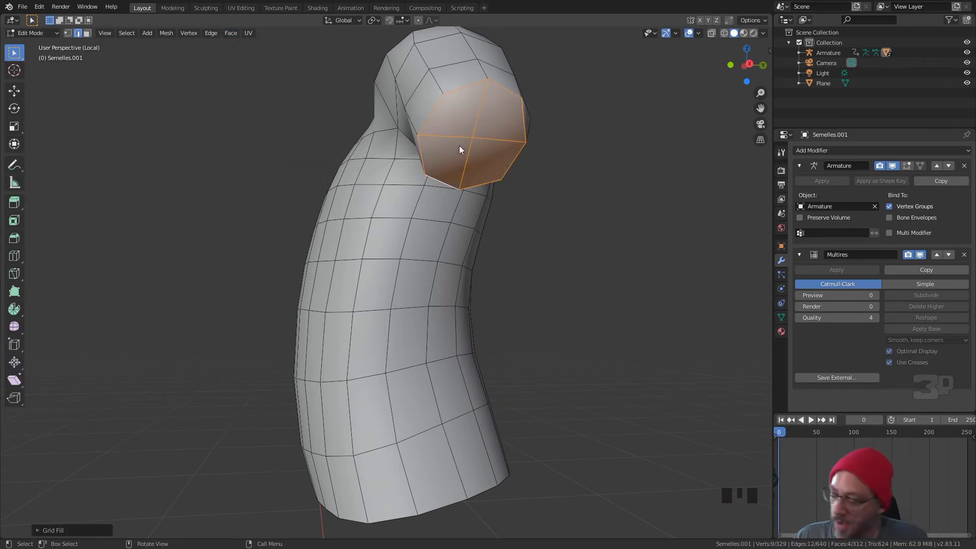
Inset the opposite sleeve's cap faces by about 0.008 and extrude them inward into the sleeve
key("i")
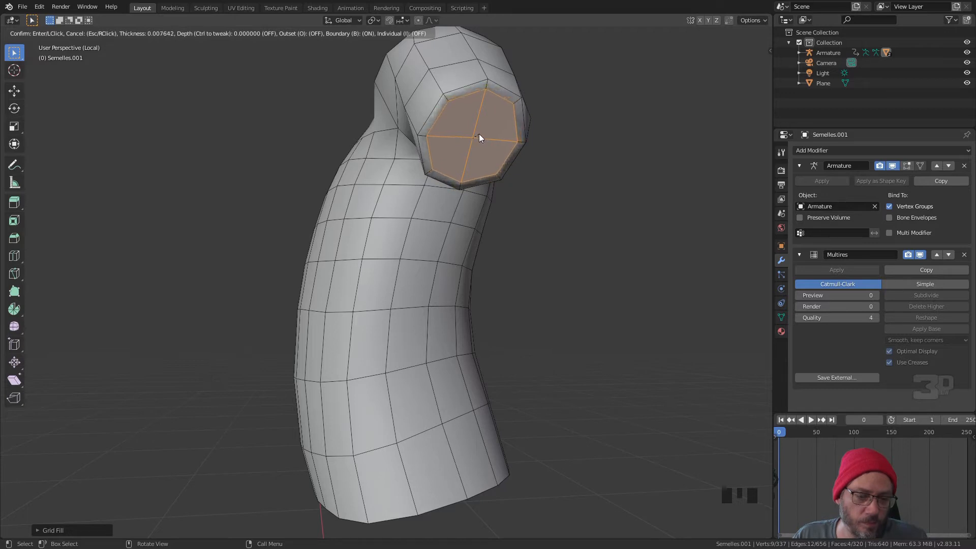
left_click(480, 136)
key("e")
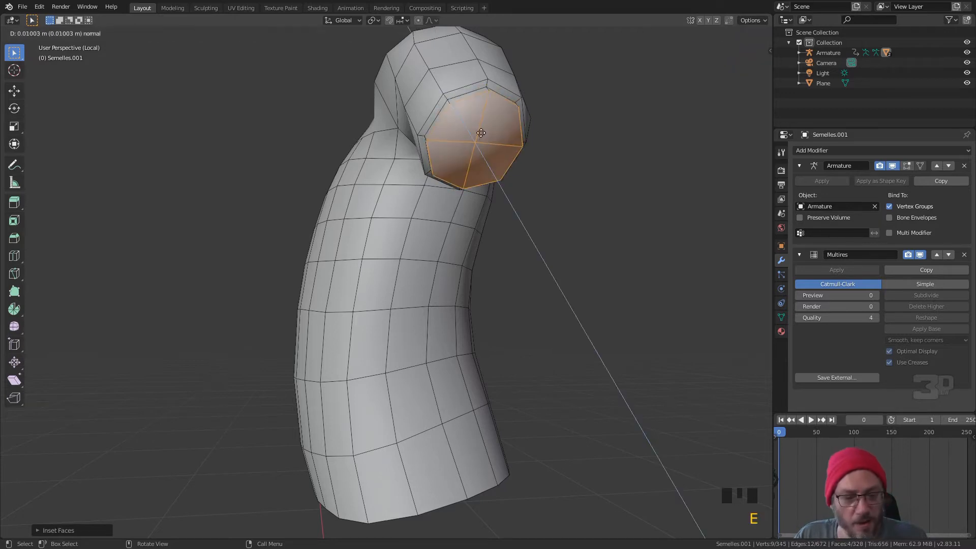
left_click(467, 118)
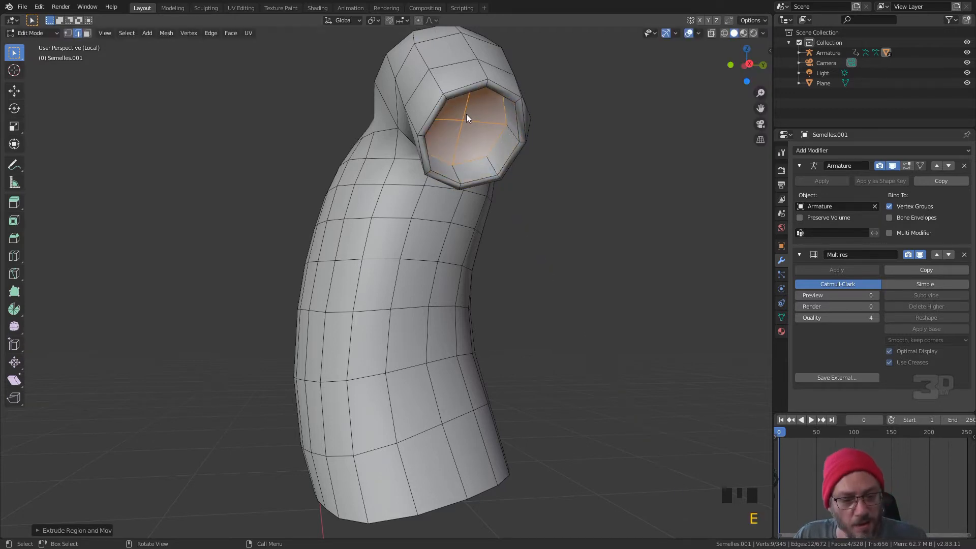
Add three supporting loop cuts to the opposite sleeve: near the recessed cap, just inside the rim and outside the rim
key("ctrl+r")
left_click(488, 154)
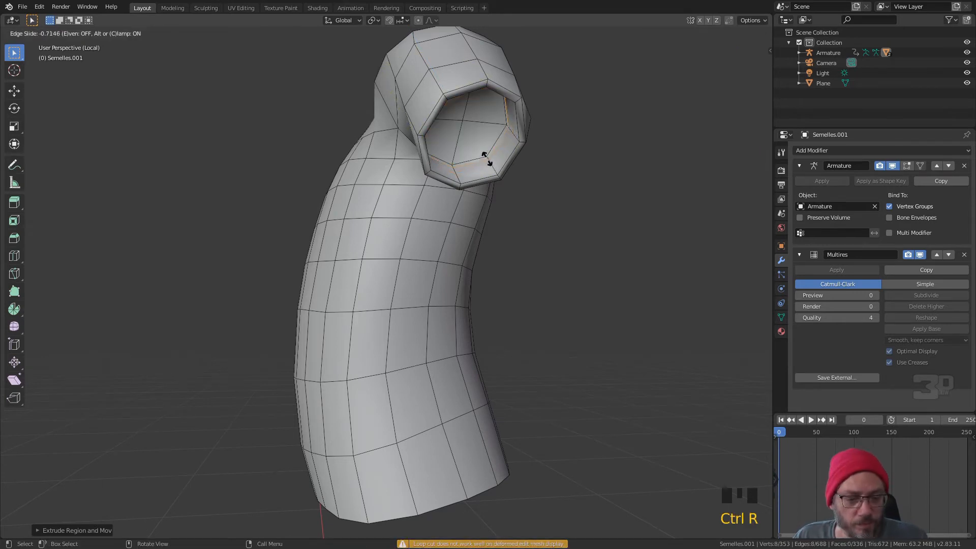
left_click(490, 163)
key("ctrl+r")
left_click(490, 163)
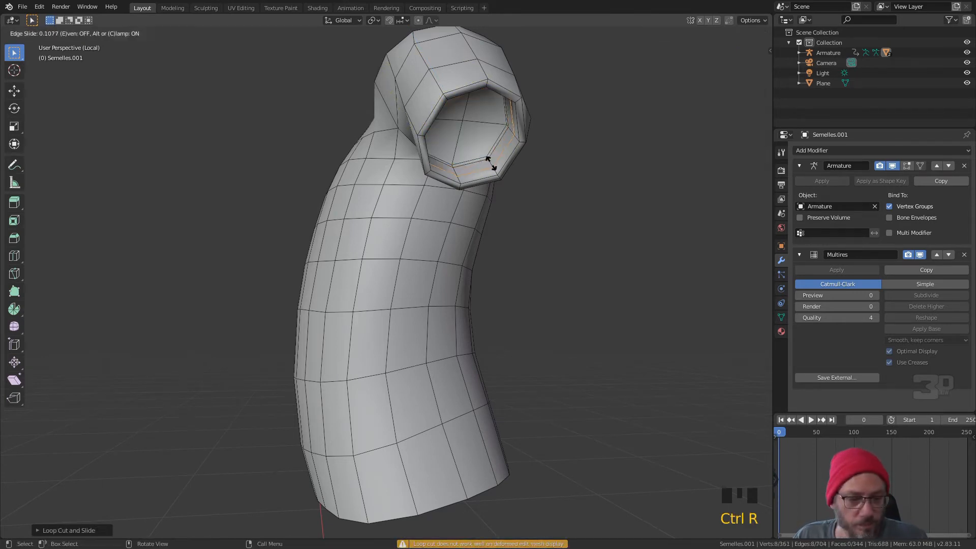
left_click(496, 165)
key("ctrl+r")
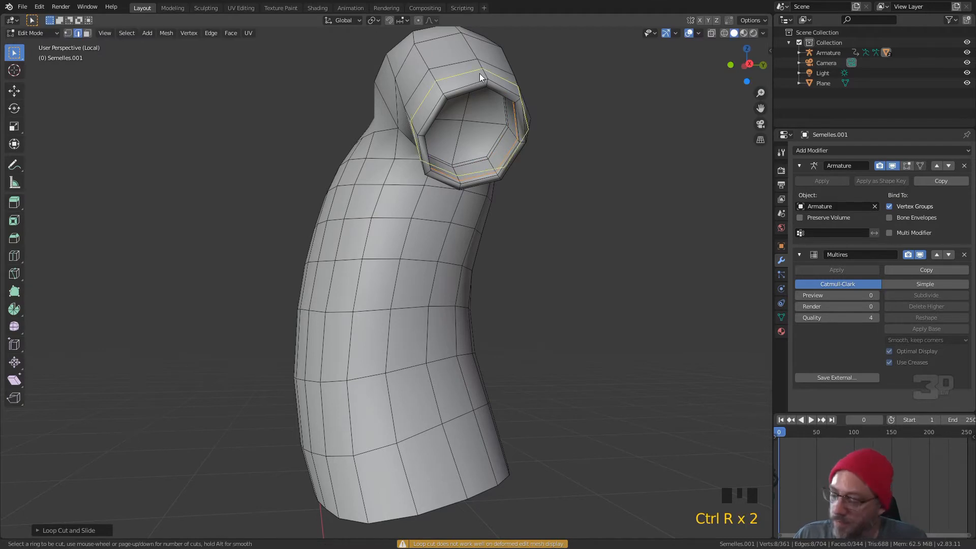
left_click(480, 73)
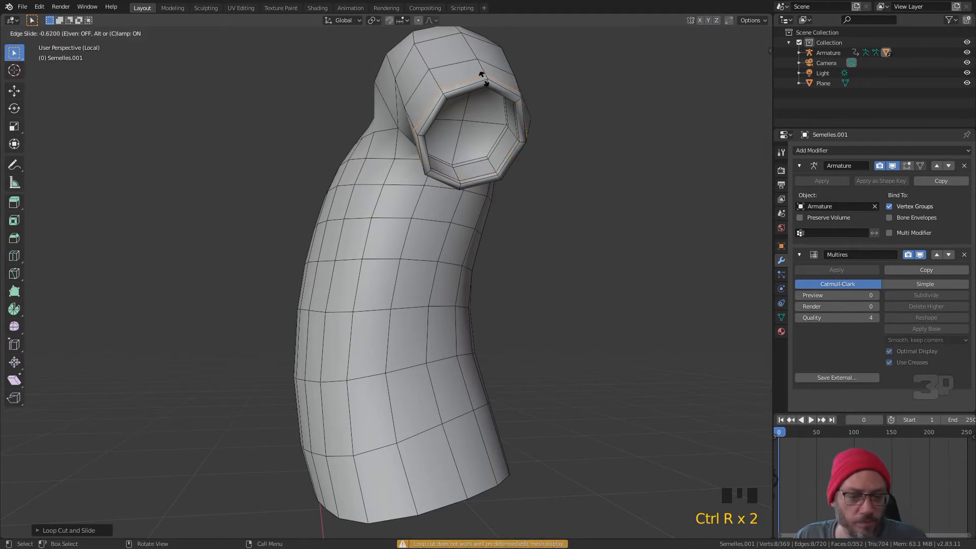
left_click(483, 98)
Select the edge loop around the neck opening and close it with Grid Fill
scroll(476, 144, "down", 3)
middle_click_drag(477, 145, 483, 242)
left_click(421, 208, "alt")
left_click(426, 213, "alt")
scroll(428, 204, "up", 2)
middle_click_drag(429, 205, 409, 212)
scroll(425, 158, "up", 2)
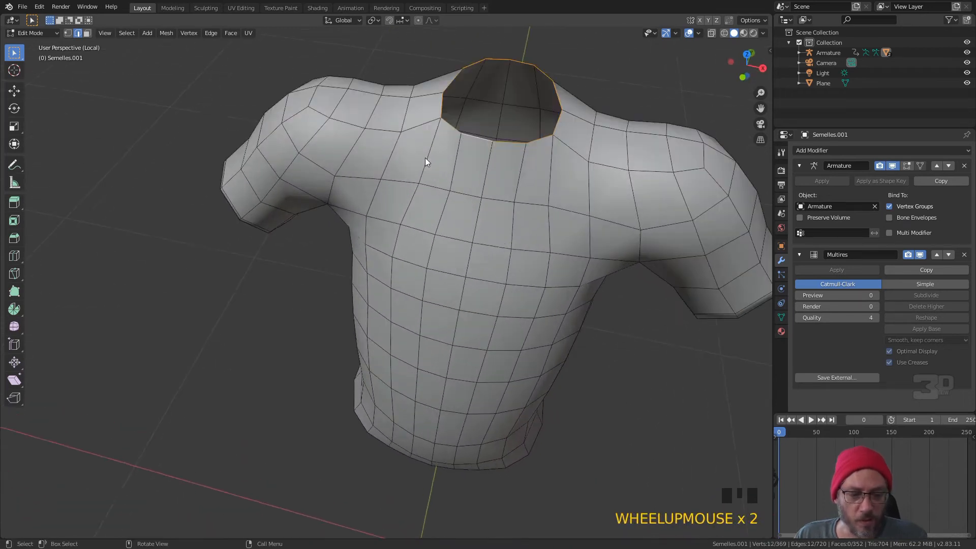
right_click(443, 152)
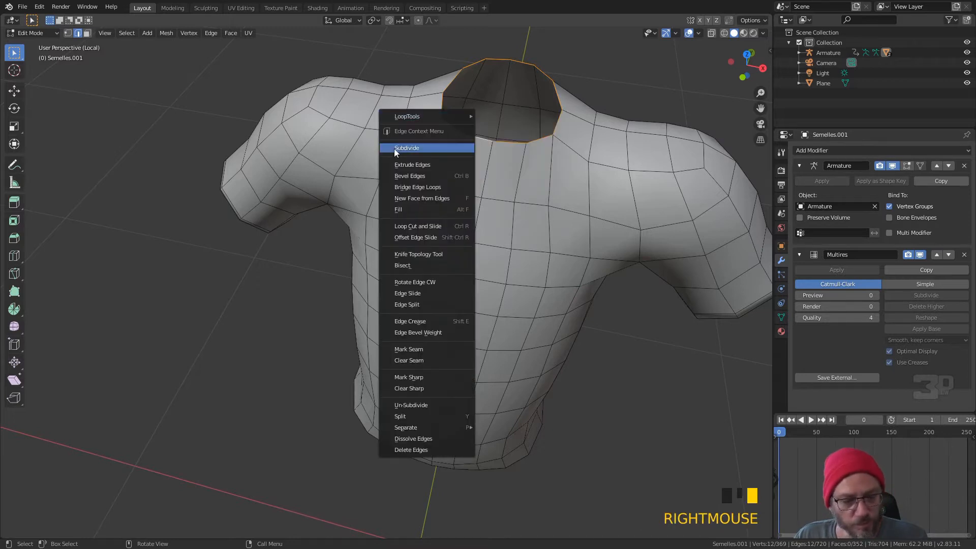
left_click(231, 33)
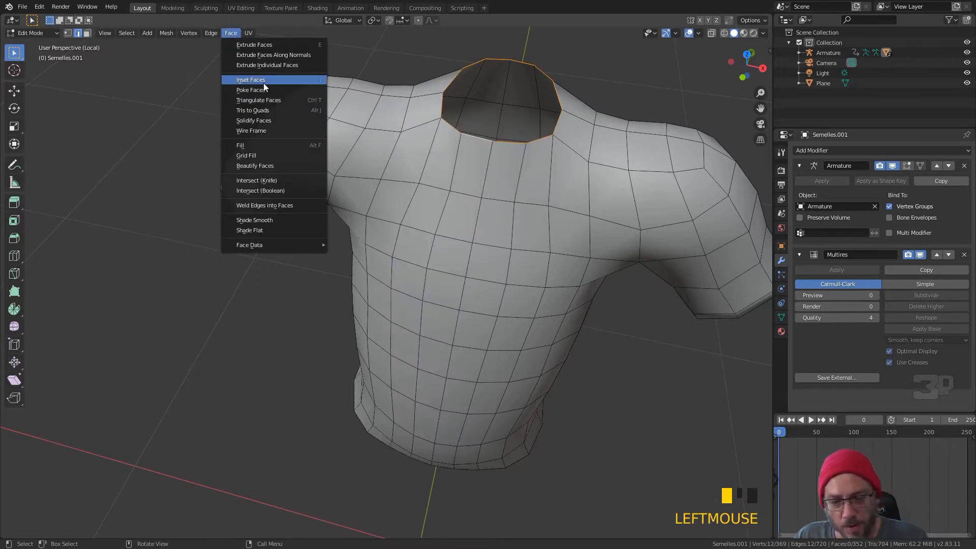
left_click(263, 155)
Inset the neck's cap faces by about 0.005 m
middle_click_drag(517, 126, 528, 163)
scroll(536, 209, "down", 1)
middle_click_drag(536, 210, 432, 206)
scroll(434, 205, "up", 2)
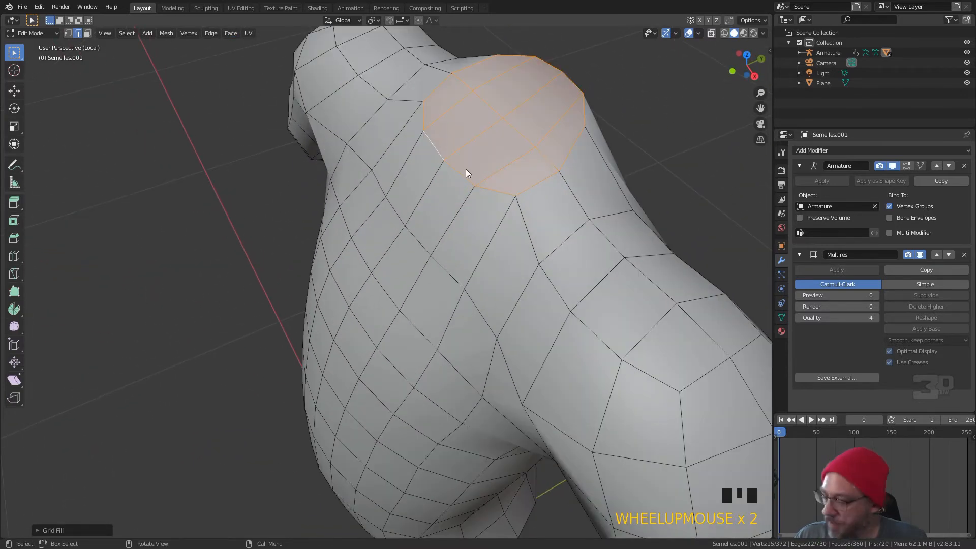
key("i")
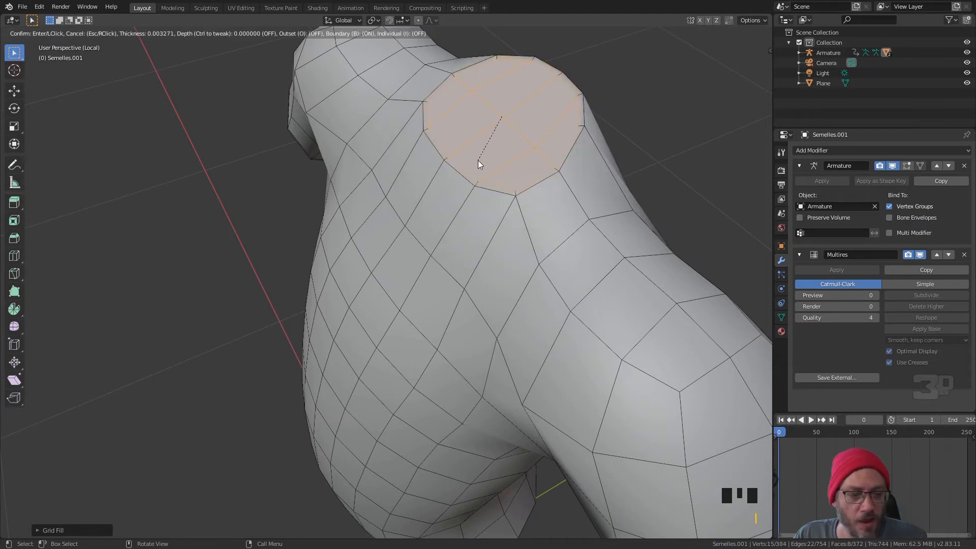
left_click(480, 161)
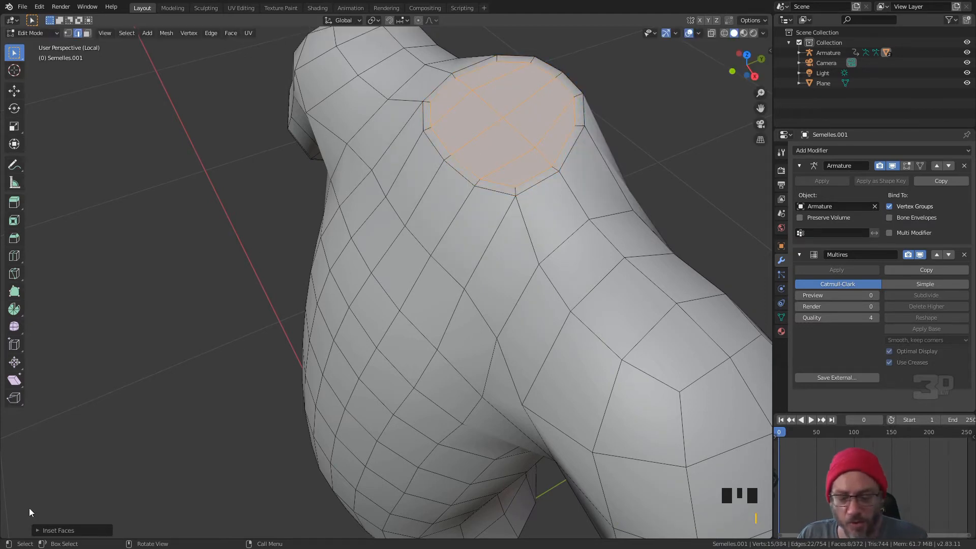
left_click(41, 531)
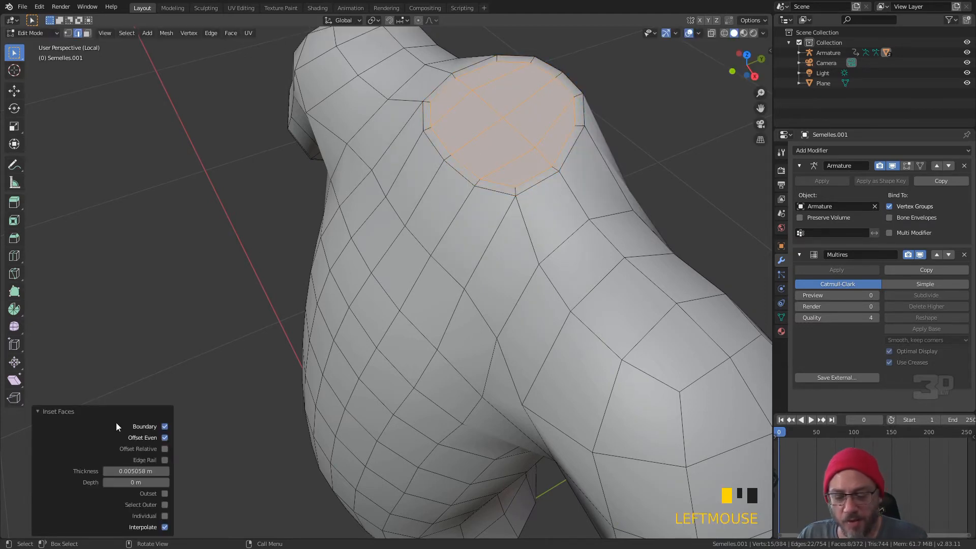
left_click(53, 413)
Add a loop cut around the narrow inset ring of the neck cap
middle_click_drag(449, 191, 469, 125)
key("ctrl+r")
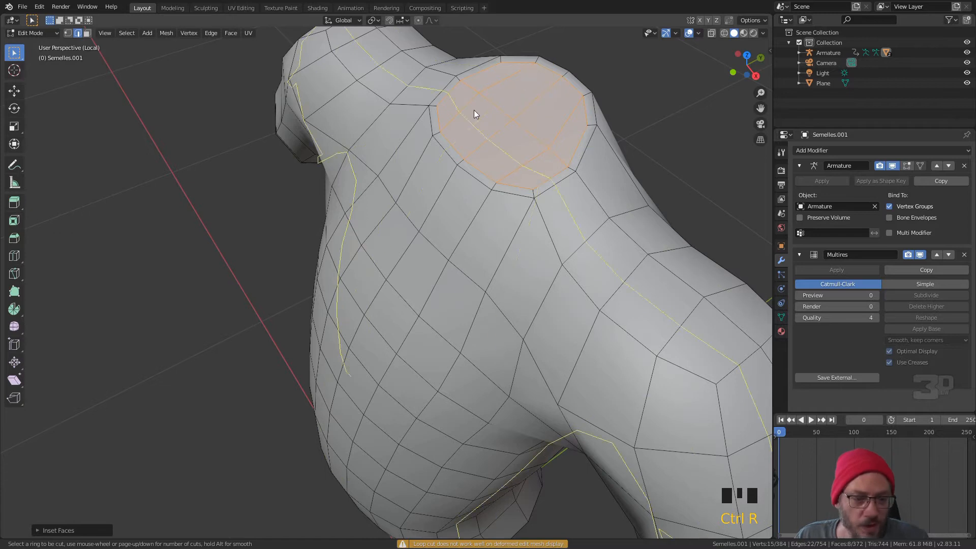
left_click(434, 130)
left_click(435, 131)
middle_click_drag(465, 137, 443, 133)
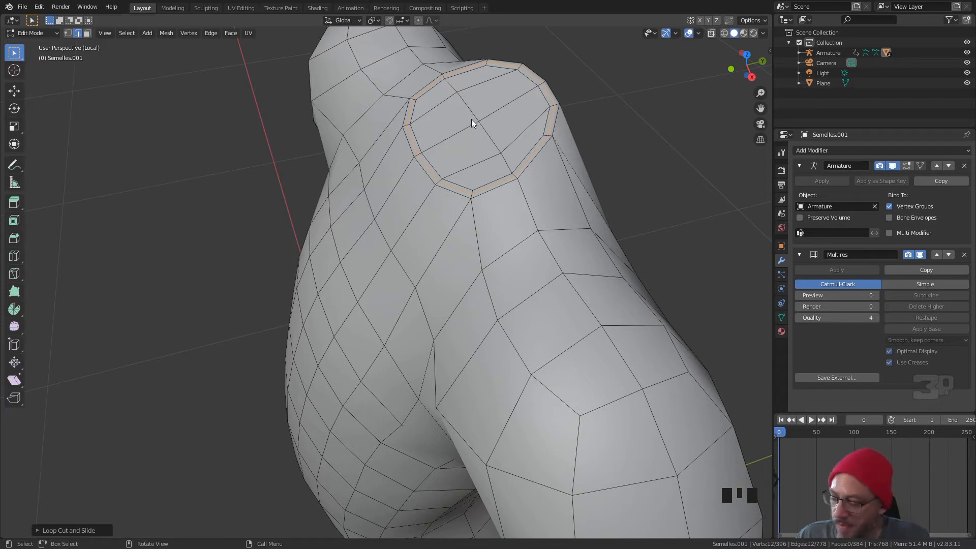
key("c")
left_click(455, 93)
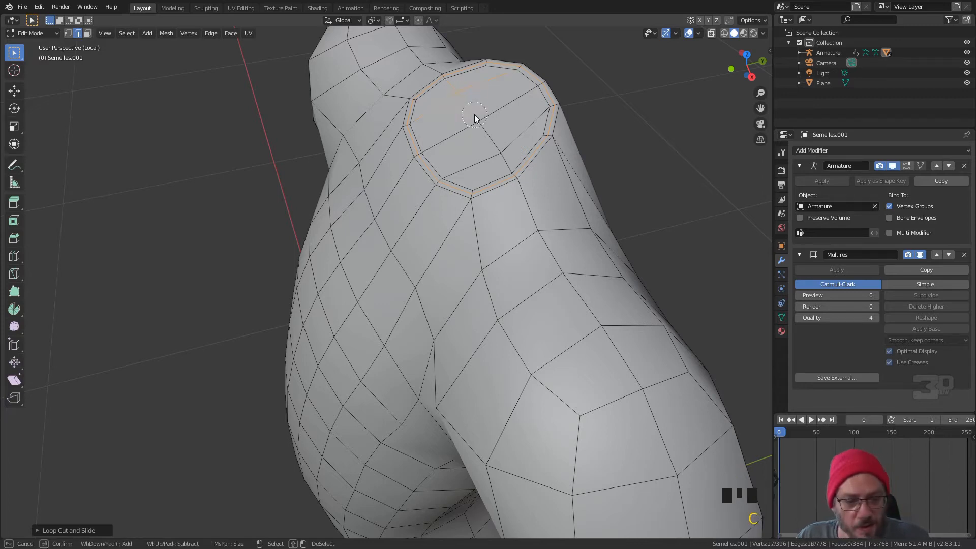
right_click(464, 102)
Circle-select the neck cap's inner faces in face mode and extrude them twice into the neck, making the second extrusion very short
key("3")
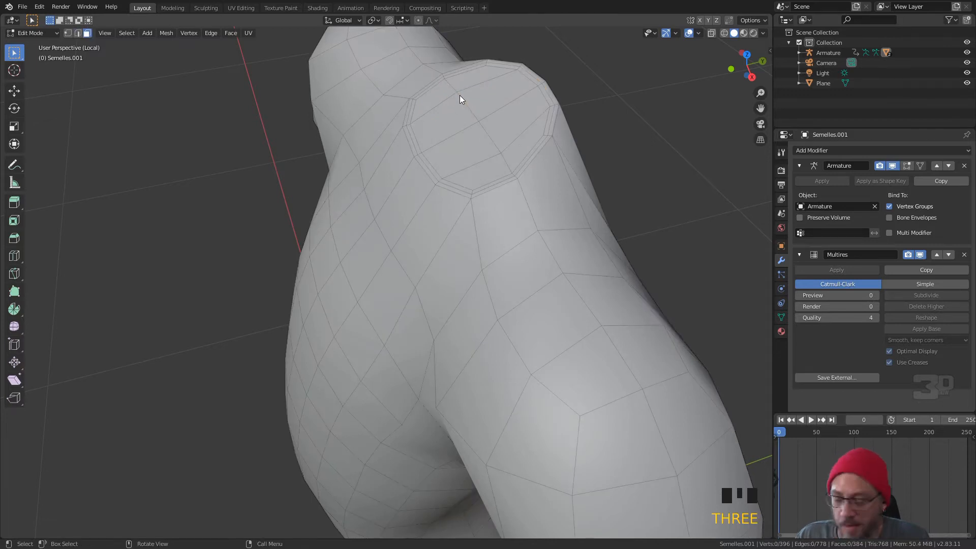
key("c")
left_click_drag(458, 96, 495, 148)
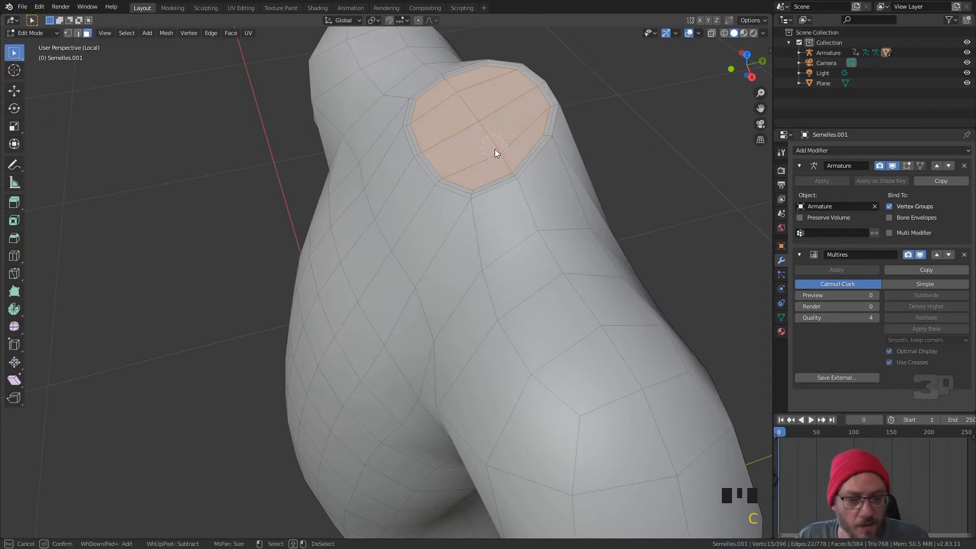
right_click(474, 133)
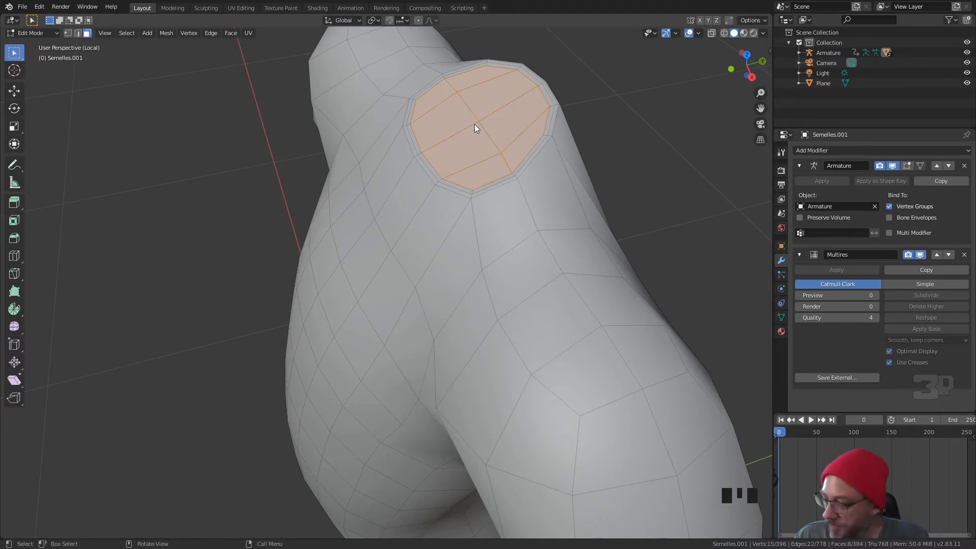
key("e")
left_click(477, 129)
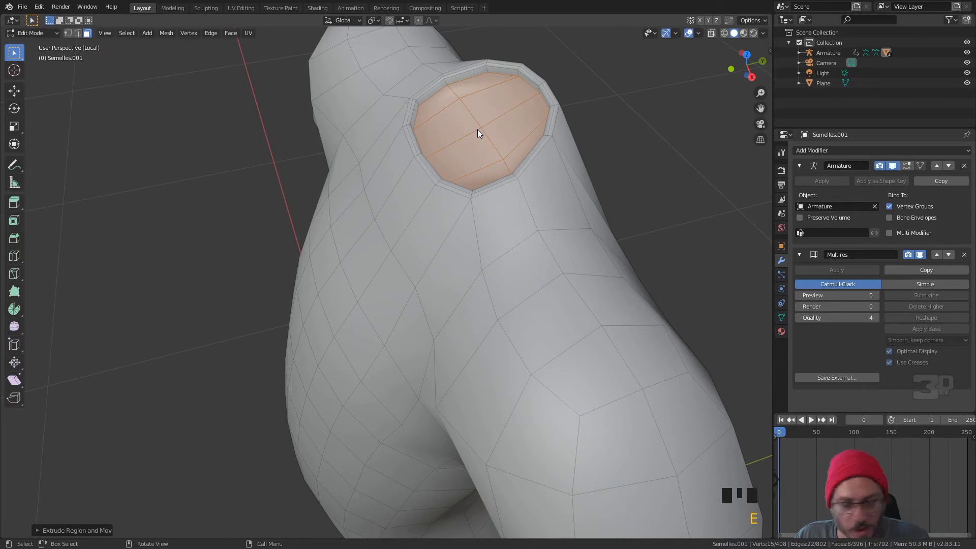
key("e")
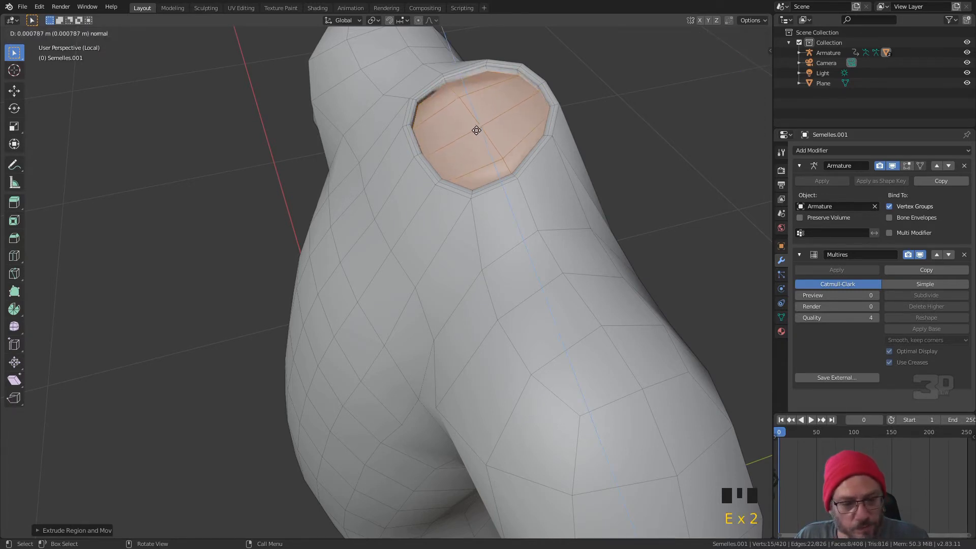
left_click(477, 130)
Inset the recessed neck cap faces slightly for an extra supporting loop, and clear the selection
middle_click_drag(476, 130, 519, 105)
scroll(519, 105, "up", 2)
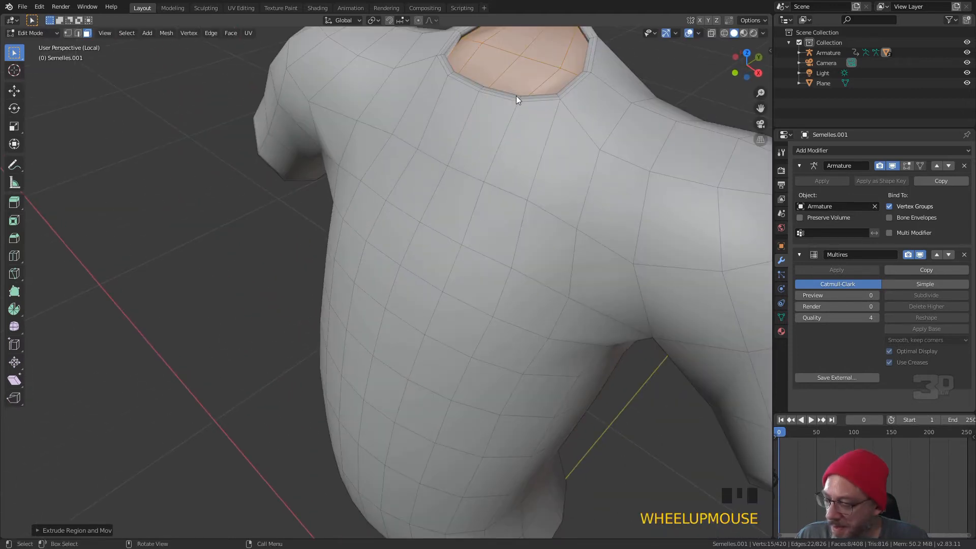
key("i")
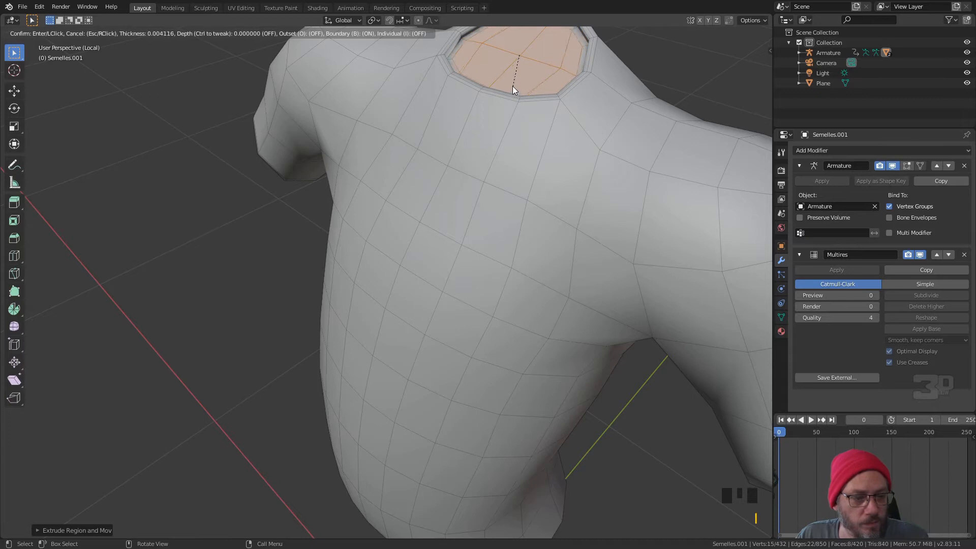
left_click(512, 87)
scroll(524, 78, "down", 2)
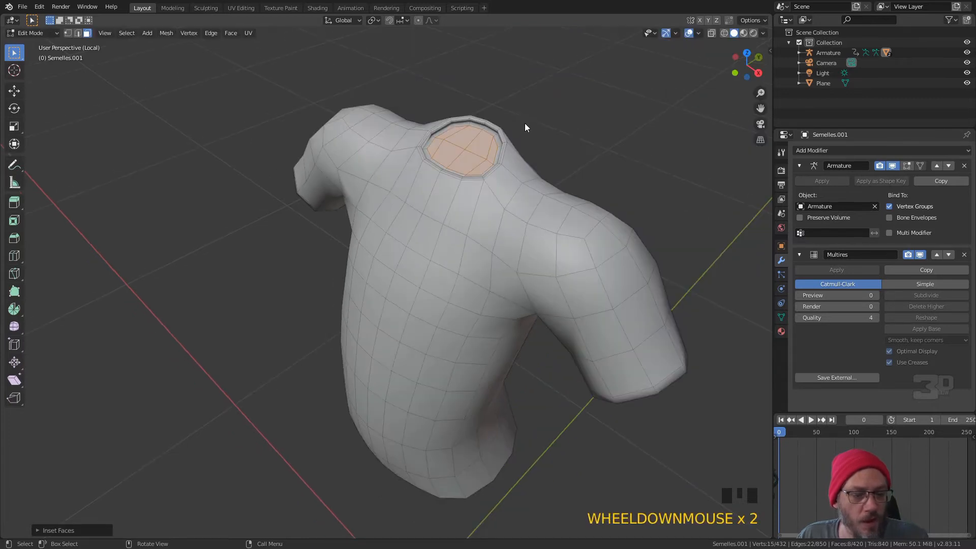
left_click(525, 124)
Examine the recessed neckline and the whole shirt from several angles, and briefly play the animation to check deformation
scroll(524, 127, "down", 1)
middle_click_drag(525, 127, 487, 205)
scroll(435, 239, "up", 5)
scroll(442, 229, "down", 1)
scroll(484, 218, "down", 3)
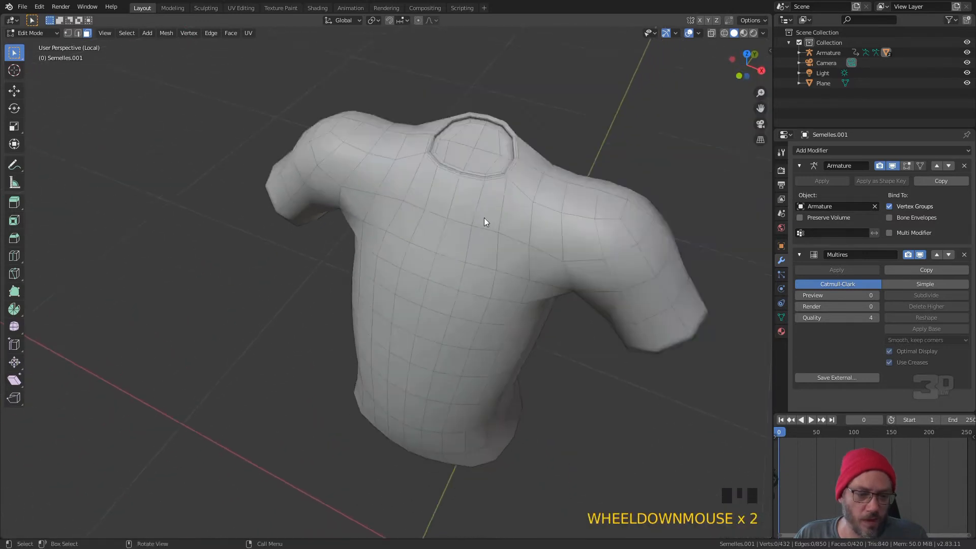
middle_click_drag(471, 167, 490, 146)
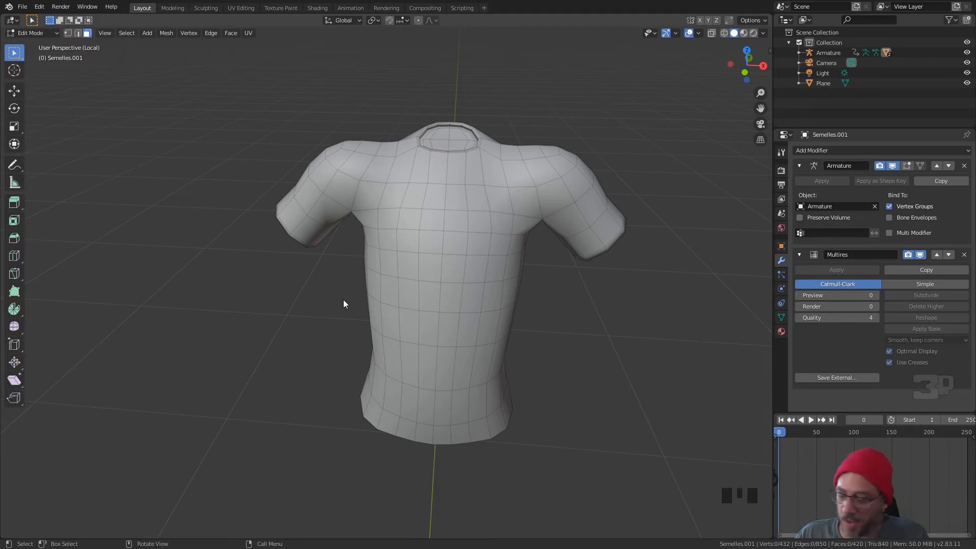
key("space")
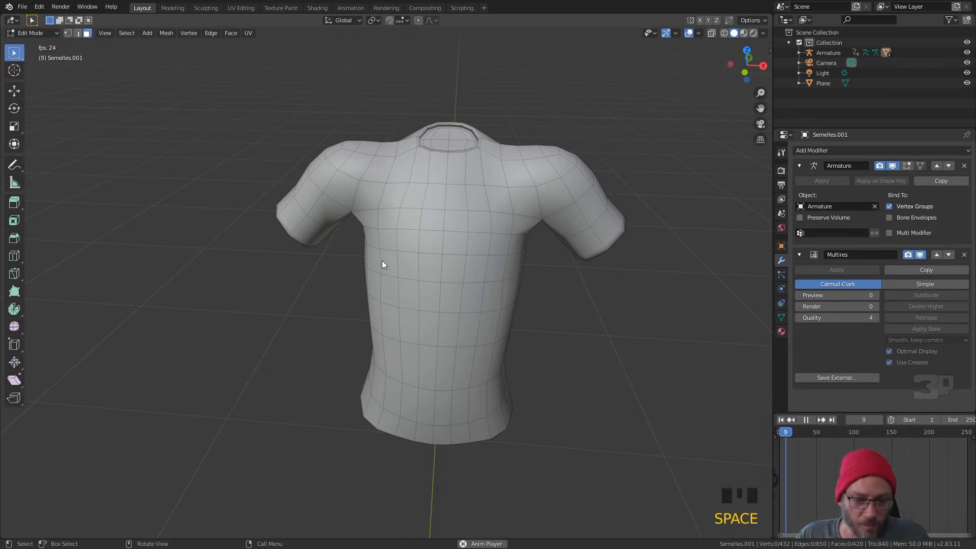
key("space")
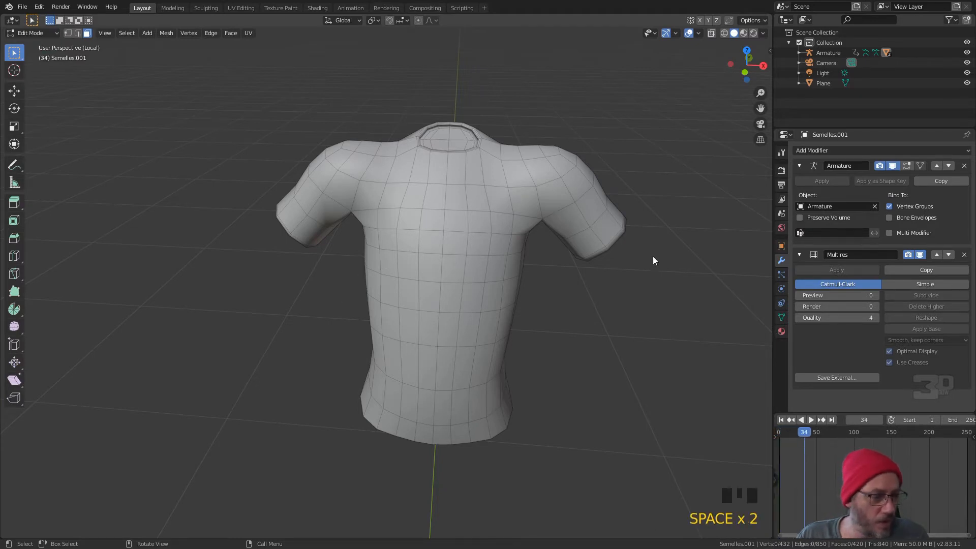
Play the animation to frame 222 with the Armature modifier shown on cage and temporarily in Edit Mode
left_click(919, 165)
left_click(909, 165)
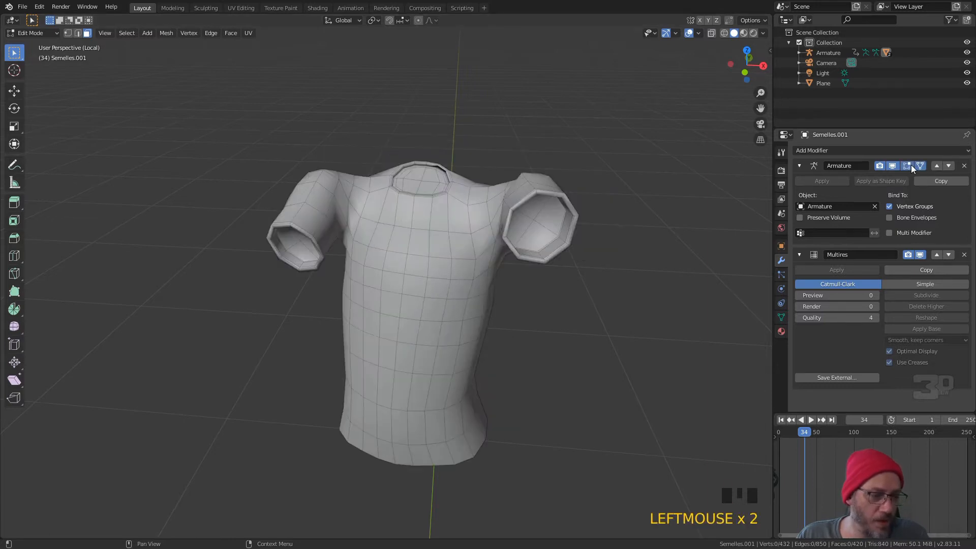
key("space")
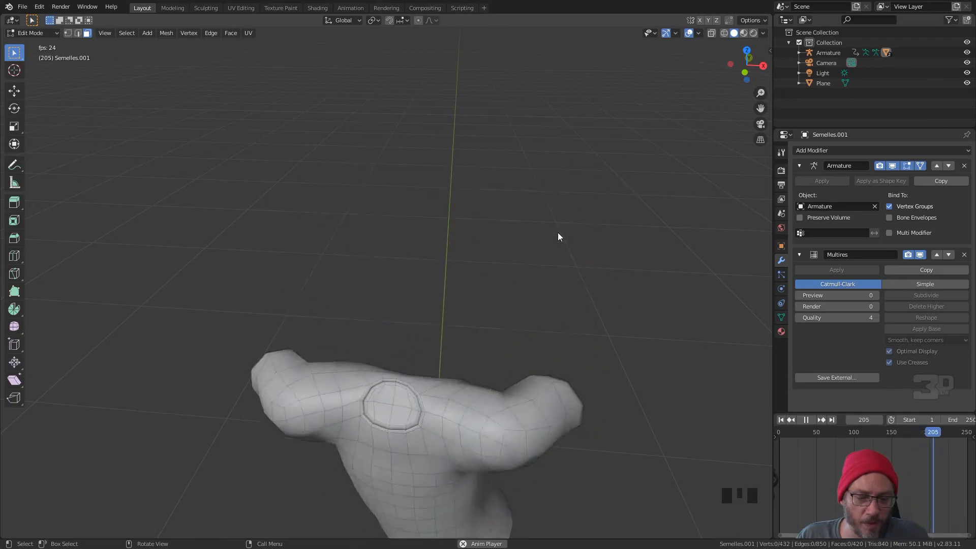
key("space")
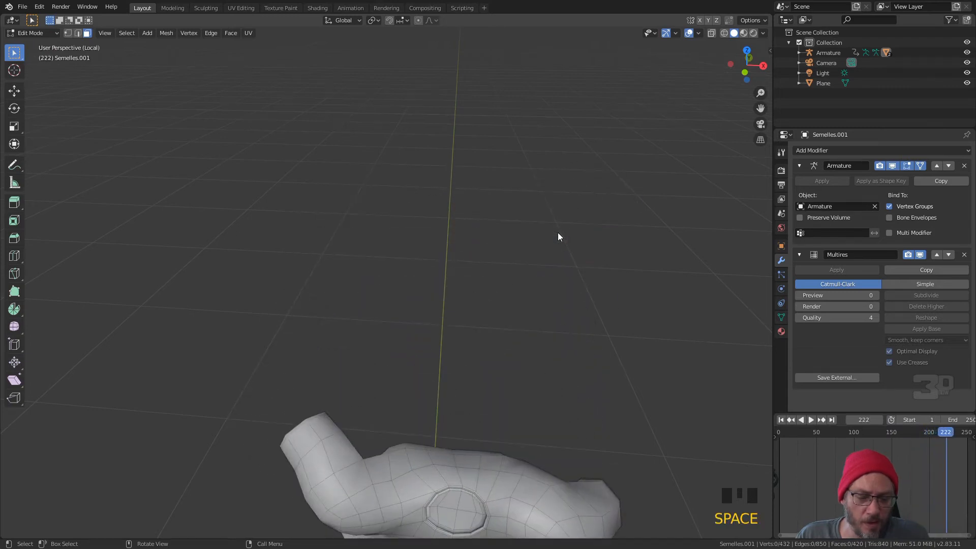
left_click(907, 165)
Add a supporting loop cut close to the edge of the shirt's bottom hem
middle_click_drag(614, 243, 475, 167)
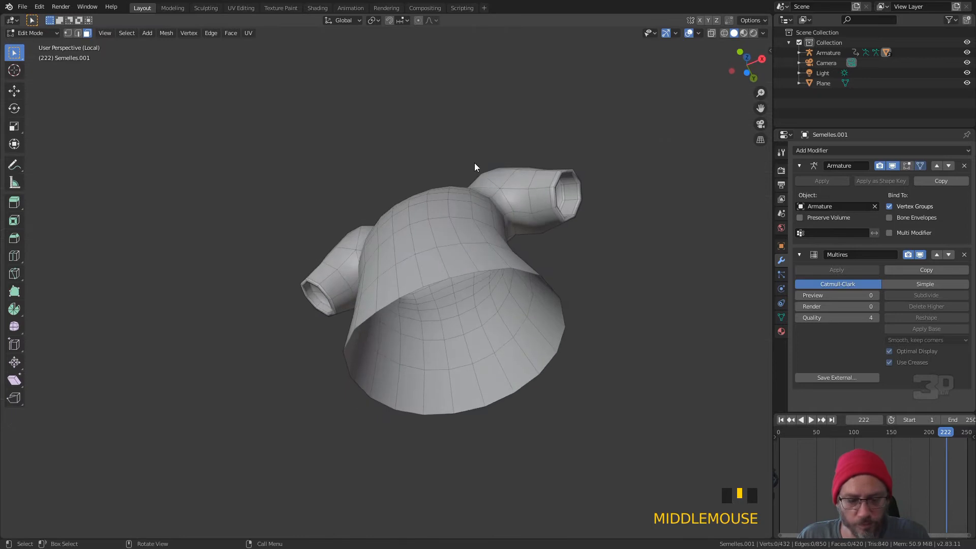
left_click(440, 274)
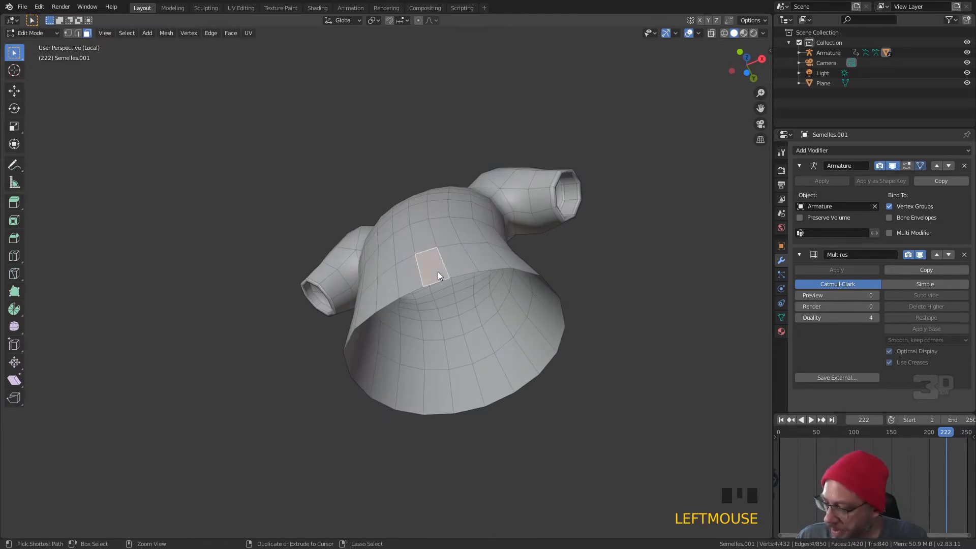
key("ctrl+r")
left_click(438, 273)
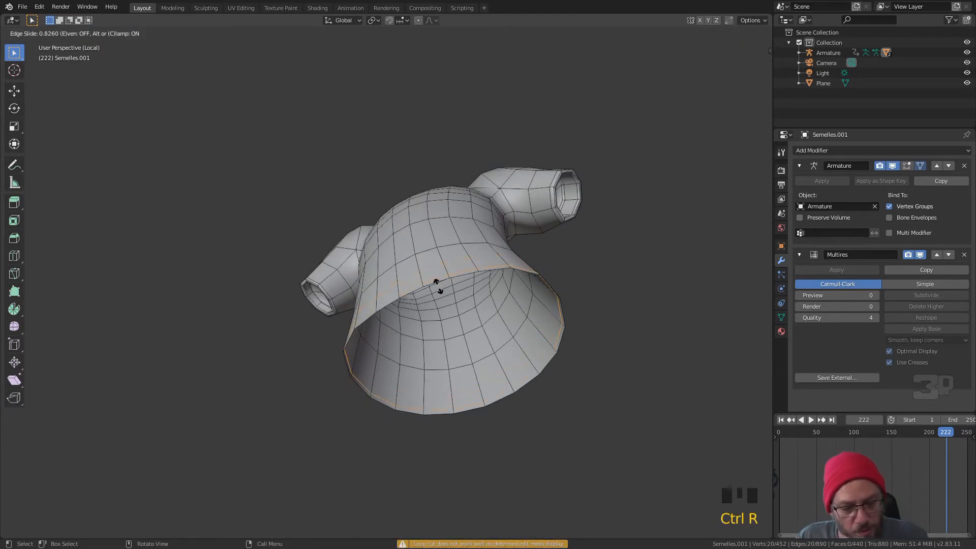
left_click(433, 297)
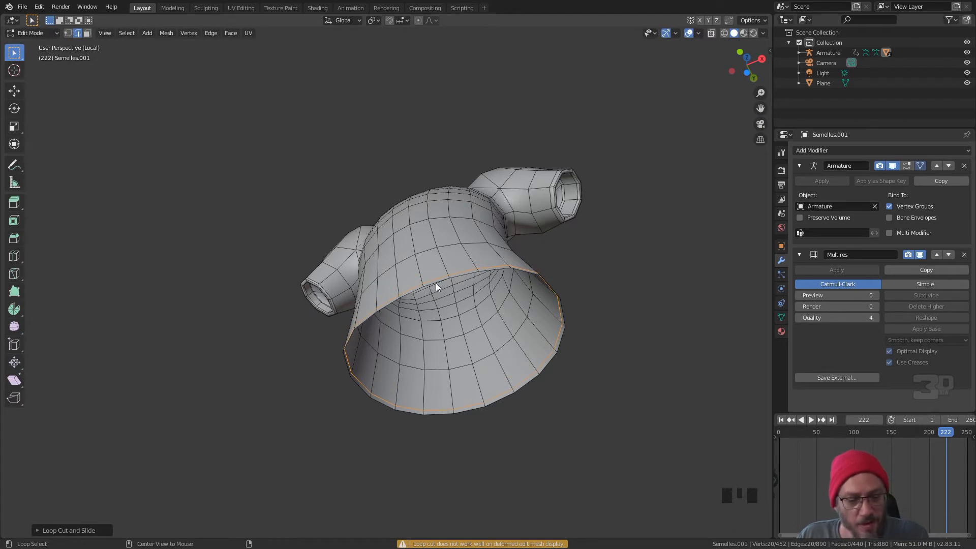
Cap the shirt's open bottom edge loop with Grid Fill and inset the cap faces slightly
left_click(435, 282, "alt")
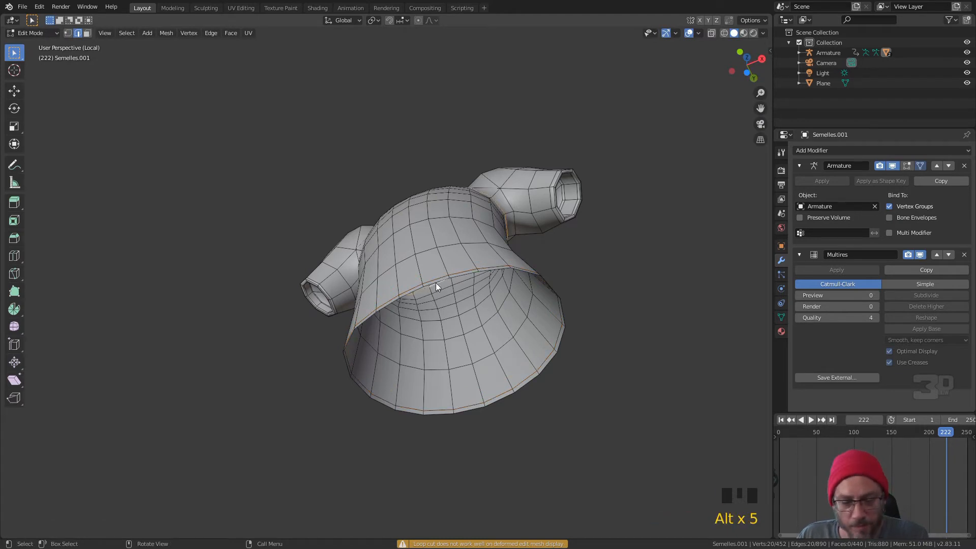
left_click(466, 276, "alt")
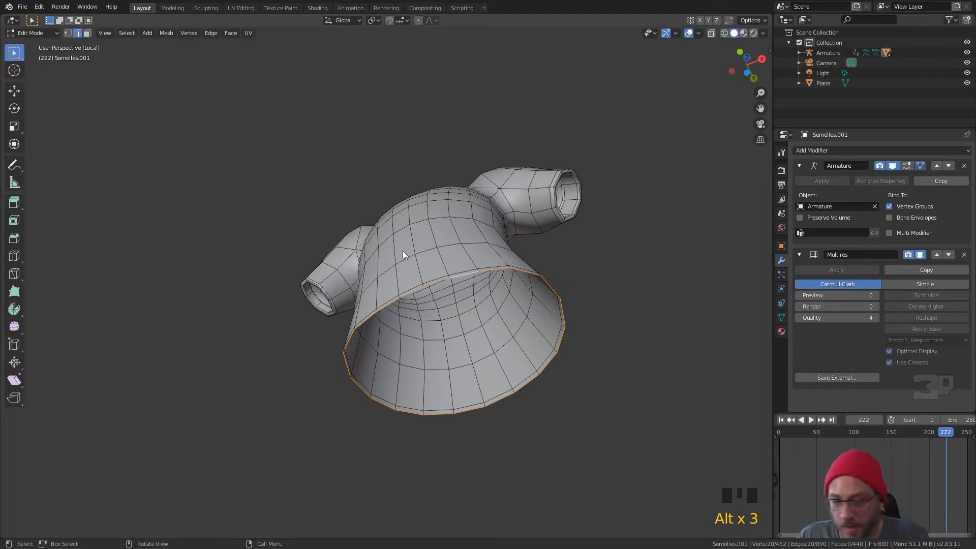
left_click(229, 33)
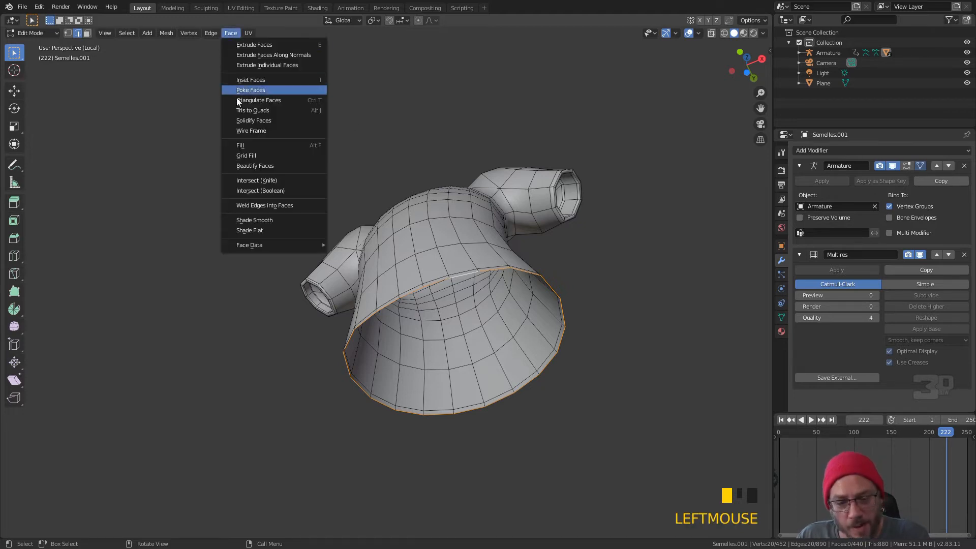
left_click(254, 156)
mouse_move(442, 255)
middle_mouse_down()
mouse_move(454, 261)
mouse_move(438, 257)
middle_mouse_up()
key("i")
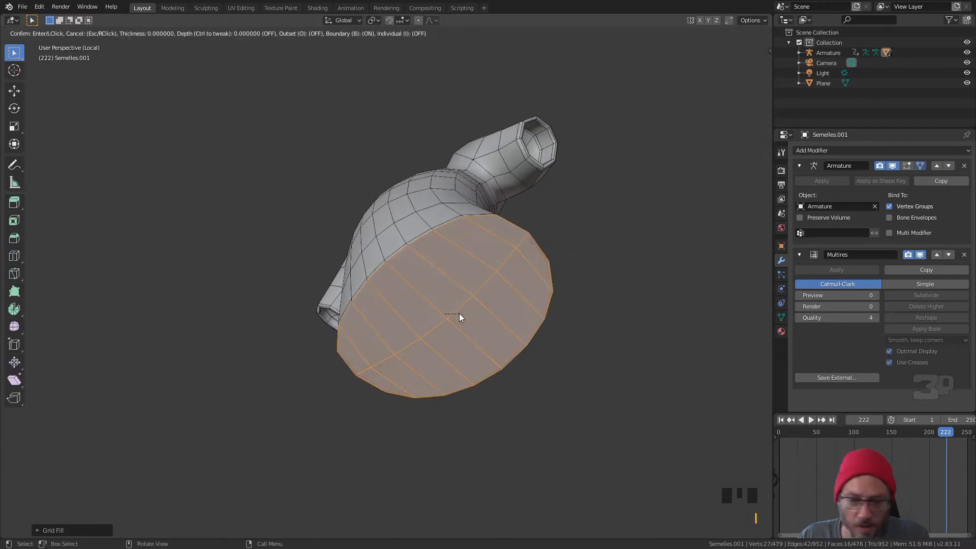
left_click(451, 310)
Extrude the bottom cap faces slightly up into the shirt and scale them down a little
middle_click_drag(452, 310, 422, 347)
key("e")
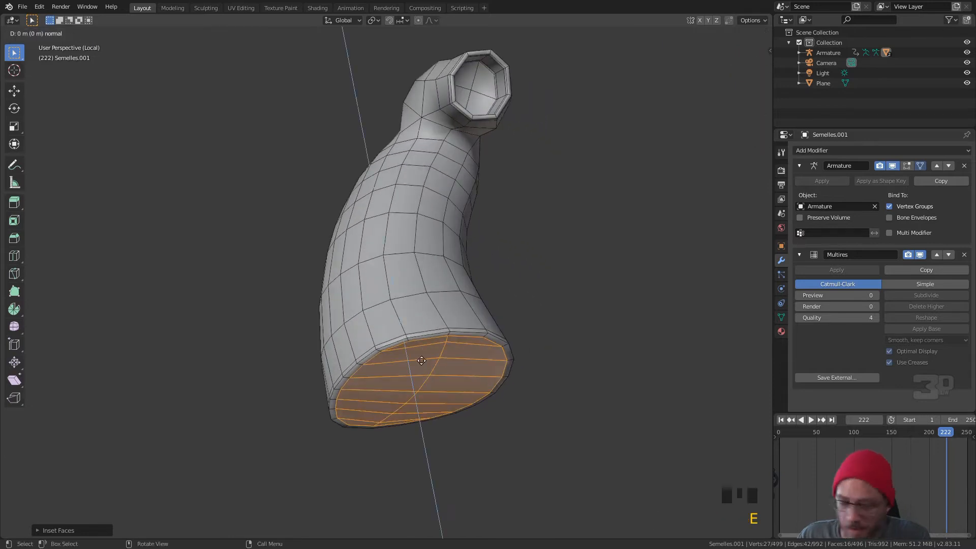
left_click(422, 346)
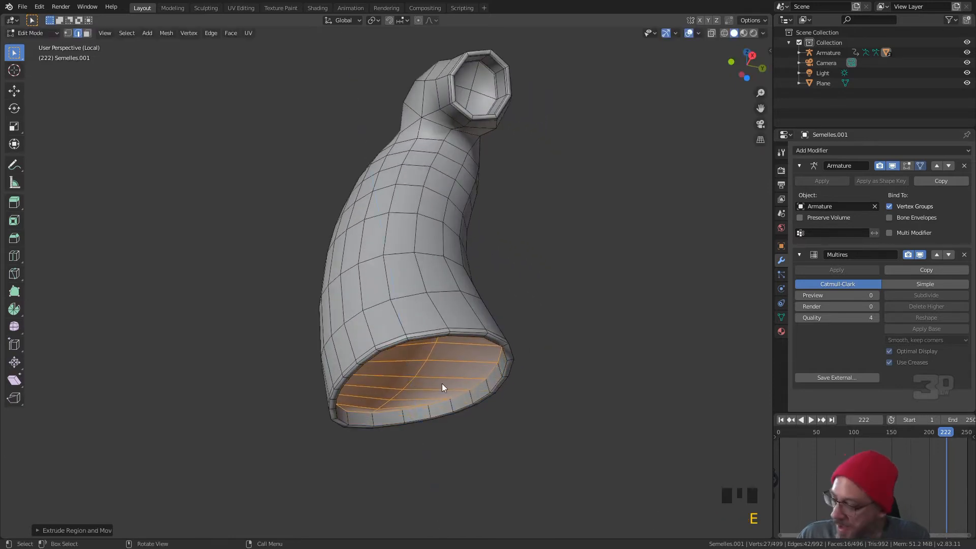
key("s")
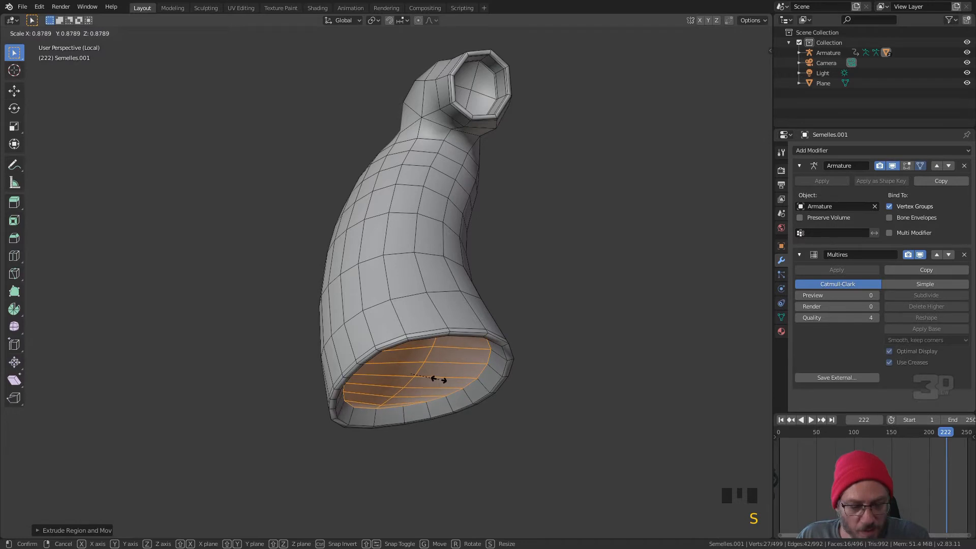
left_click(459, 403)
Add two supporting loop cuts to the recessed bottom wall, one close to the cap and one close to the hem rim
middle_click_drag(459, 401, 352, 333)
scroll(352, 333, "up", 2)
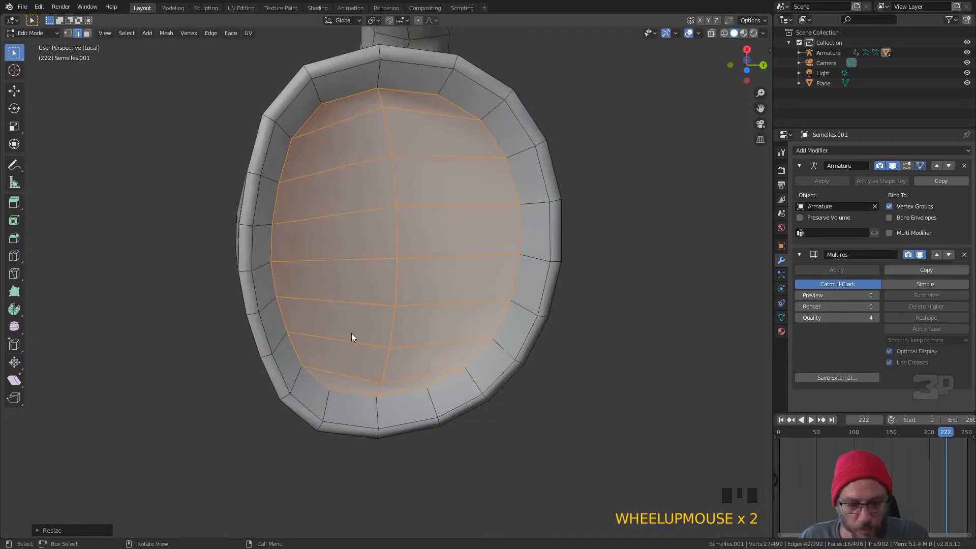
key("ctrl+r")
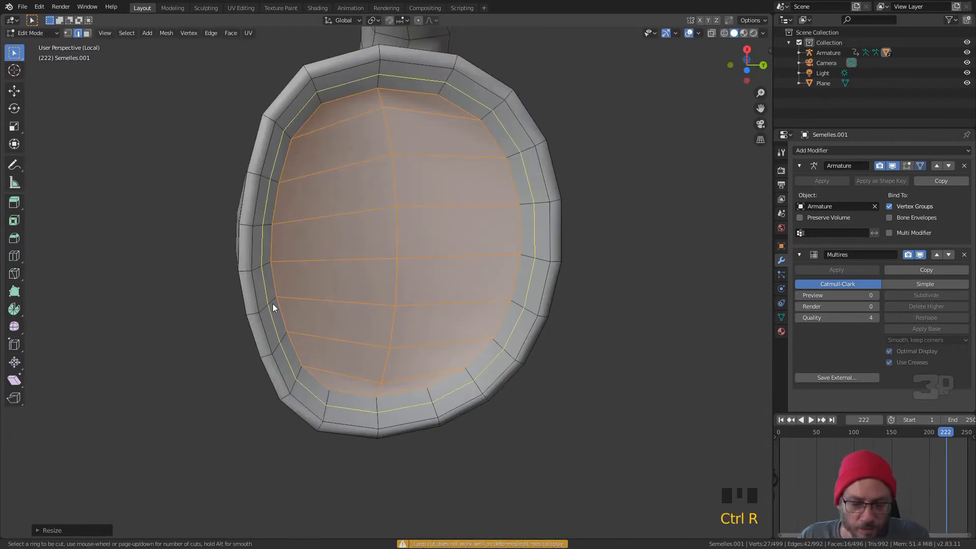
left_click(272, 303)
left_click(283, 308)
middle_click_drag(283, 309, 230, 343)
key("ctrl+r")
left_click(217, 366)
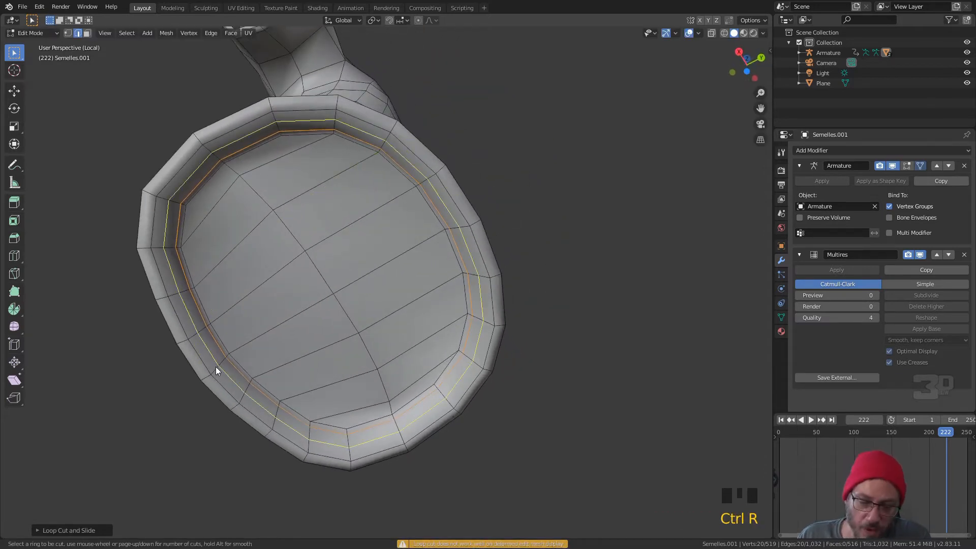
left_click(221, 379)
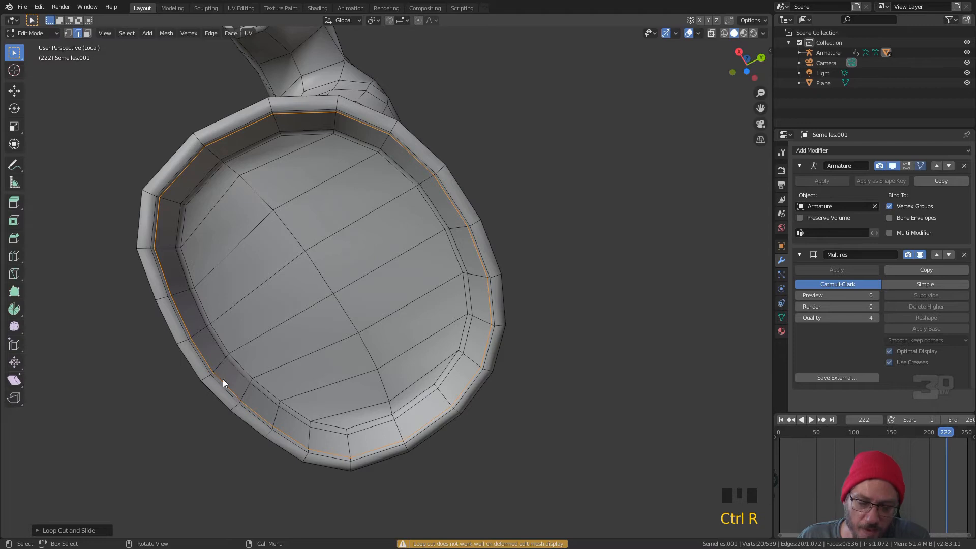
Examine the closed shirt in Object Mode from several angles and compare it with its Edit Mode mesh
scroll(299, 321, "down", 5)
middle_click_drag(299, 321, 508, 394)
scroll(508, 394, "up", 2)
left_click(508, 395)
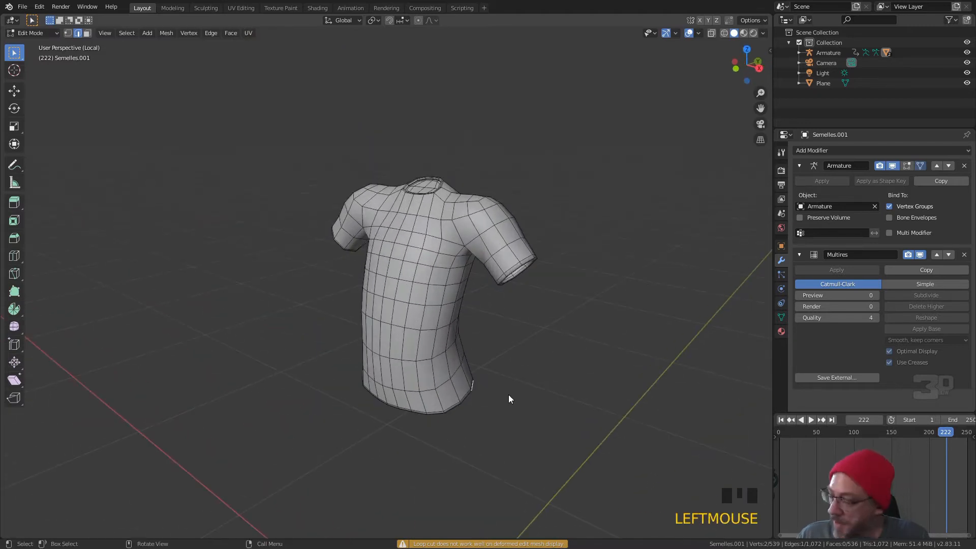
key("Tab")
mouse_move(471, 344)
middle_mouse_down()
mouse_move(508, 248)
mouse_move(510, 270)
mouse_move(479, 310)
mouse_move(473, 266)
mouse_move(477, 347)
middle_mouse_up()
scroll(473, 265, "up", 3)
scroll(456, 259, "down", 3)
middle_click_drag(403, 363, 532, 319)
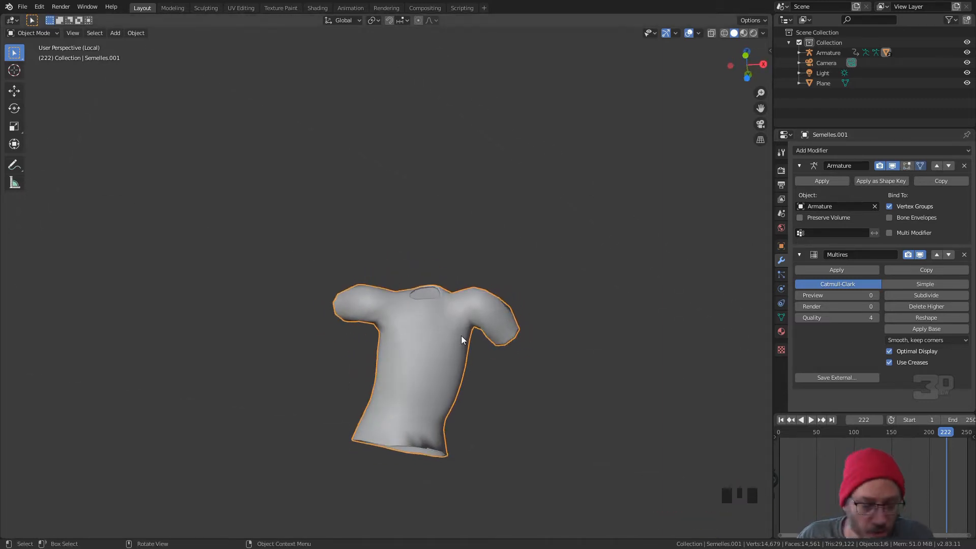
left_click(420, 350)
key("Tab")
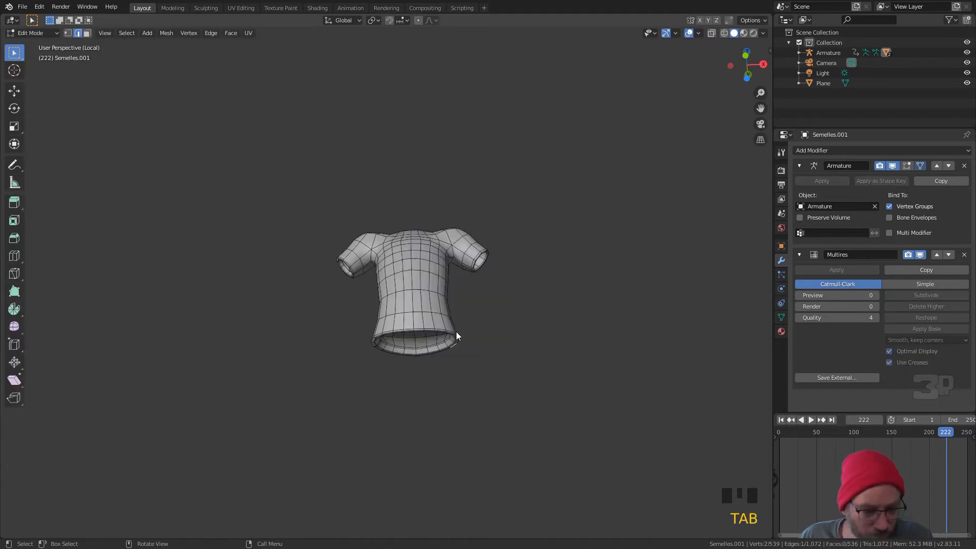
key("Tab")
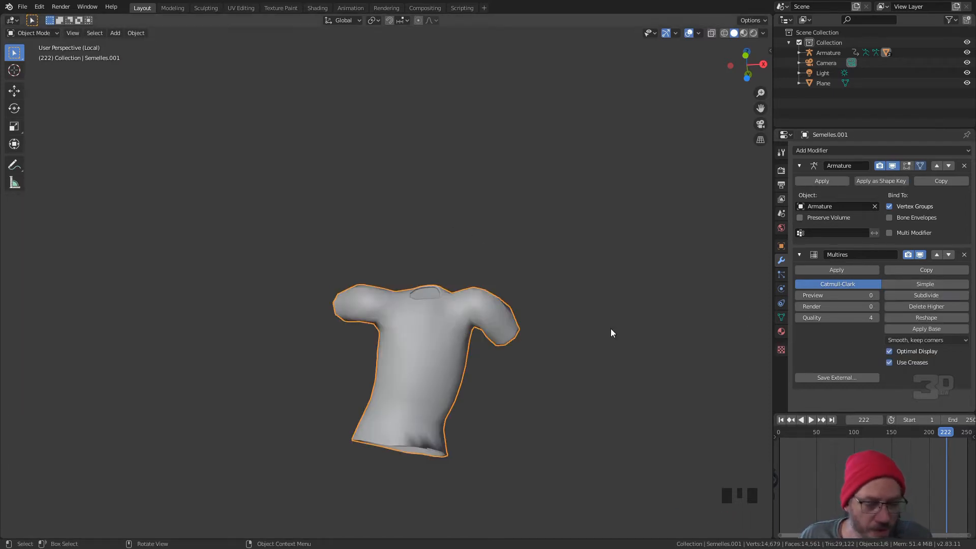
Turn off the shirt's Armature modifier for both the viewport and renders
left_click(892, 165)
left_click(879, 166)
middle_click_drag(478, 300, 521, 320)
scroll(474, 311, "up", 3)
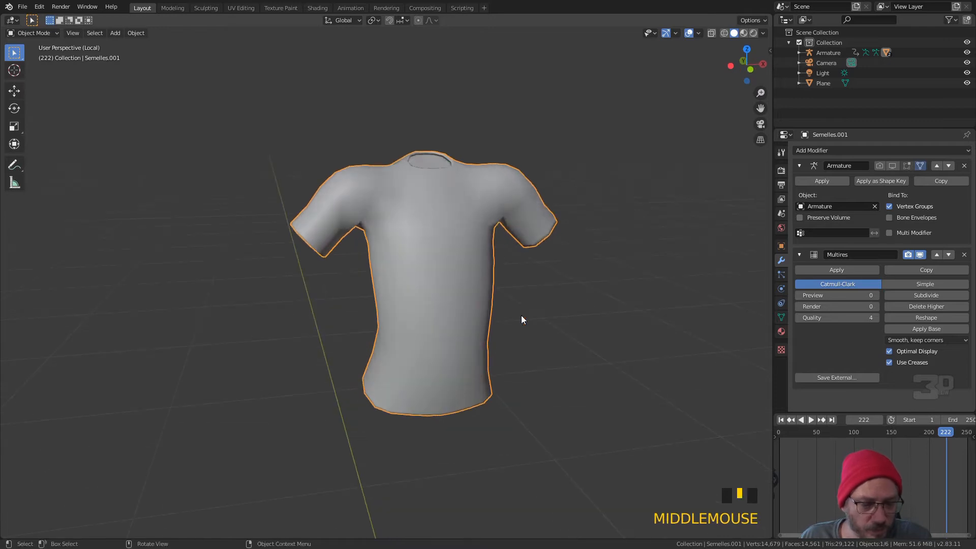
Subdivide the shirt's Multires modifier to level 2 and briefly check the base mesh in Edit Mode
left_click(927, 295)
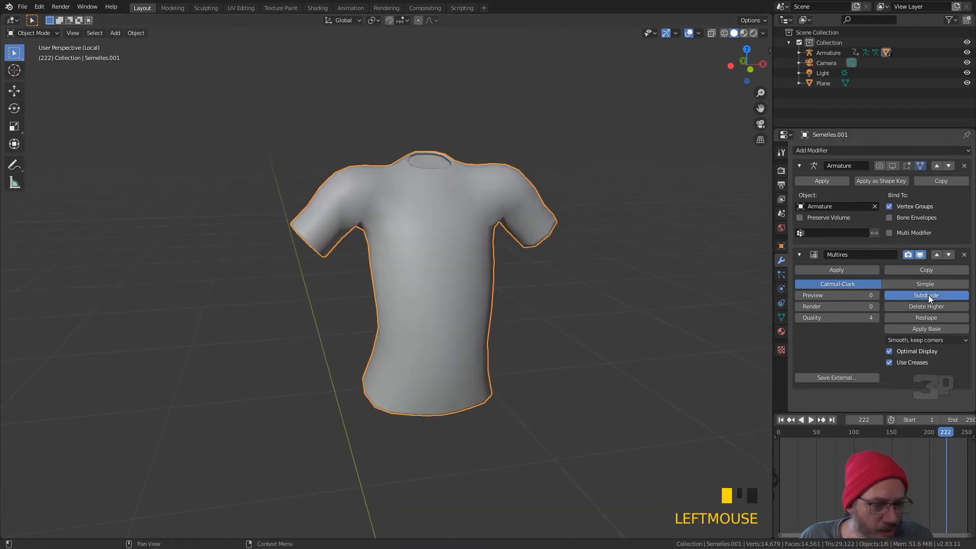
left_click(928, 295)
middle_click_drag(528, 279, 510, 298)
key("Tab")
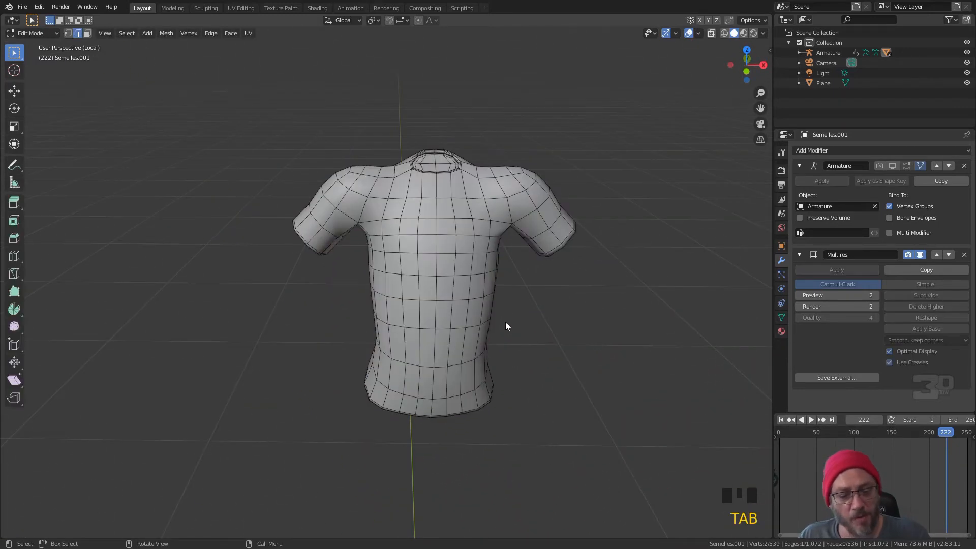
key("Tab")
Leave local view and turn off the character body's Armature modifier in the viewport
key("KP_Divide")
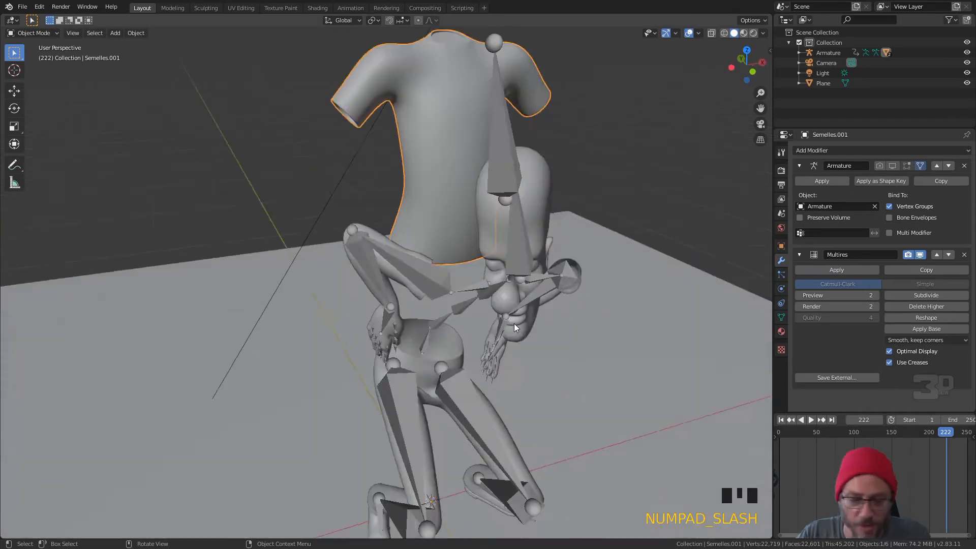
scroll(516, 326, "down", 2)
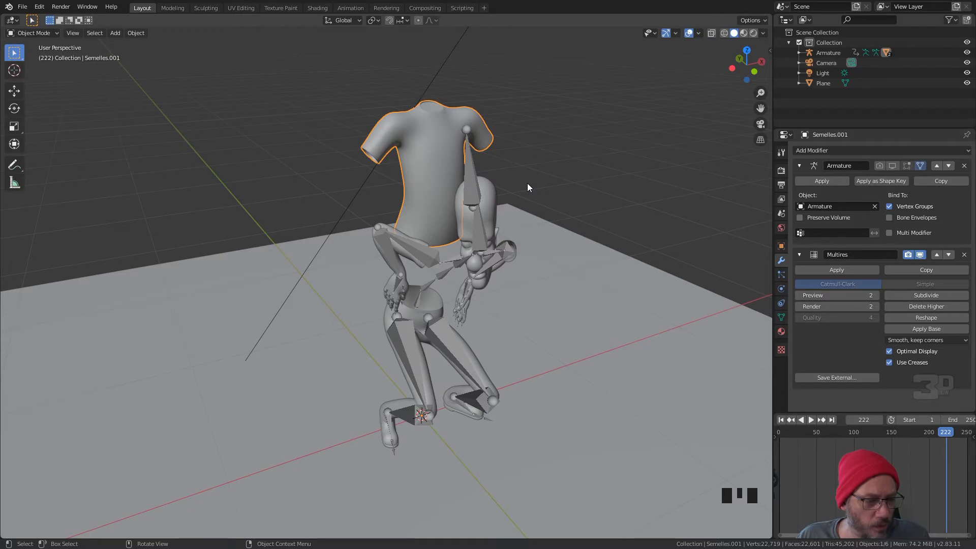
mouse_move(527, 183)
middle_mouse_down()
mouse_move(650, 202)
mouse_move(614, 179)
mouse_move(526, 180)
middle_mouse_up()
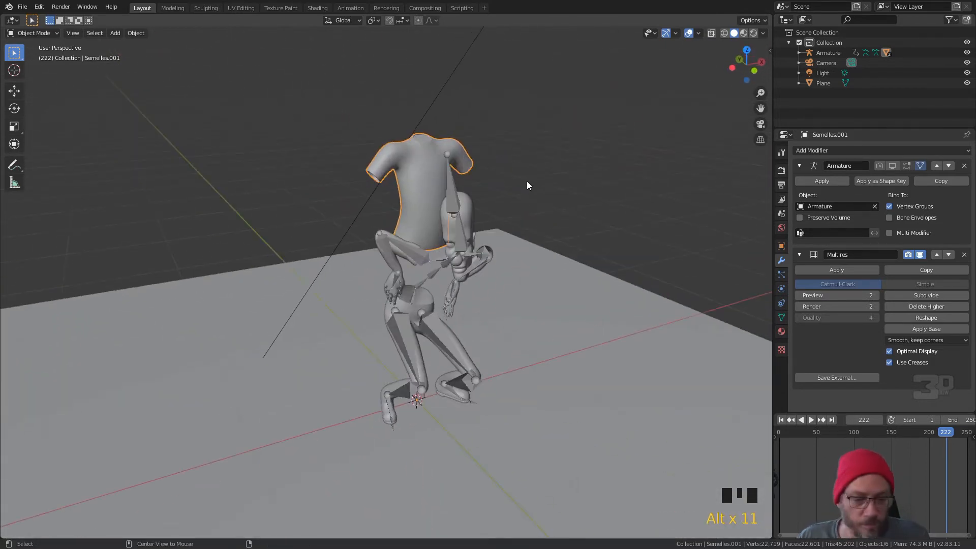
left_click(526, 183)
middle_click_drag(526, 183, 569, 200)
left_click(400, 291)
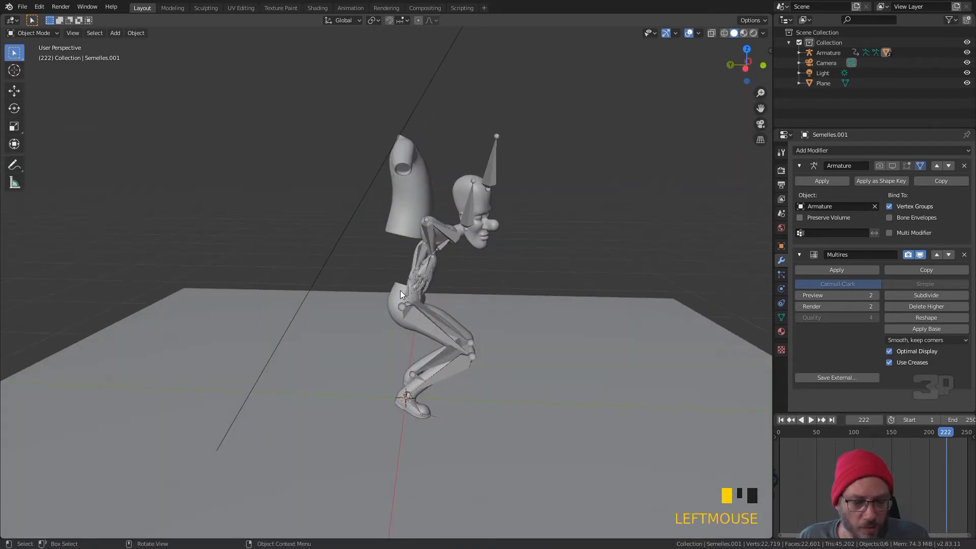
left_click(879, 167)
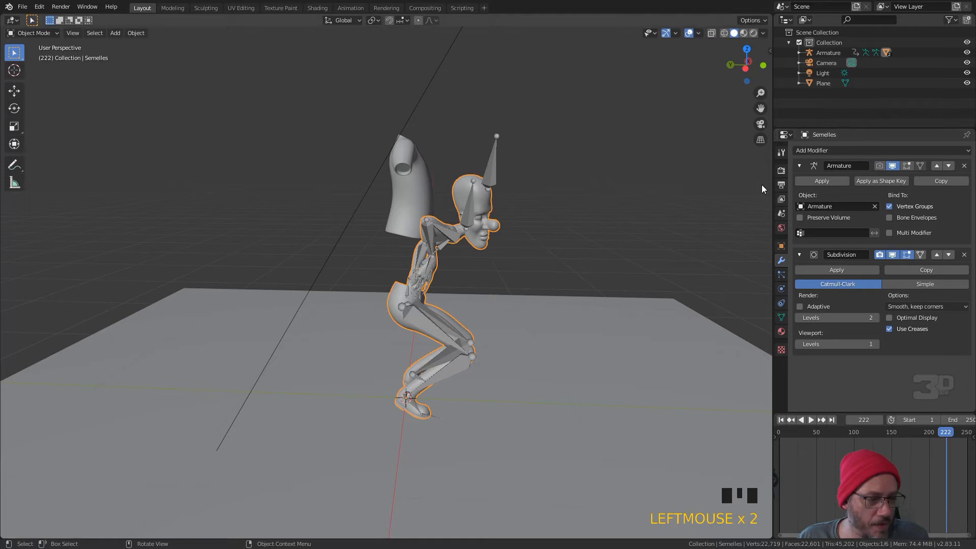
left_click(893, 166)
middle_click_drag(449, 255, 341, 262)
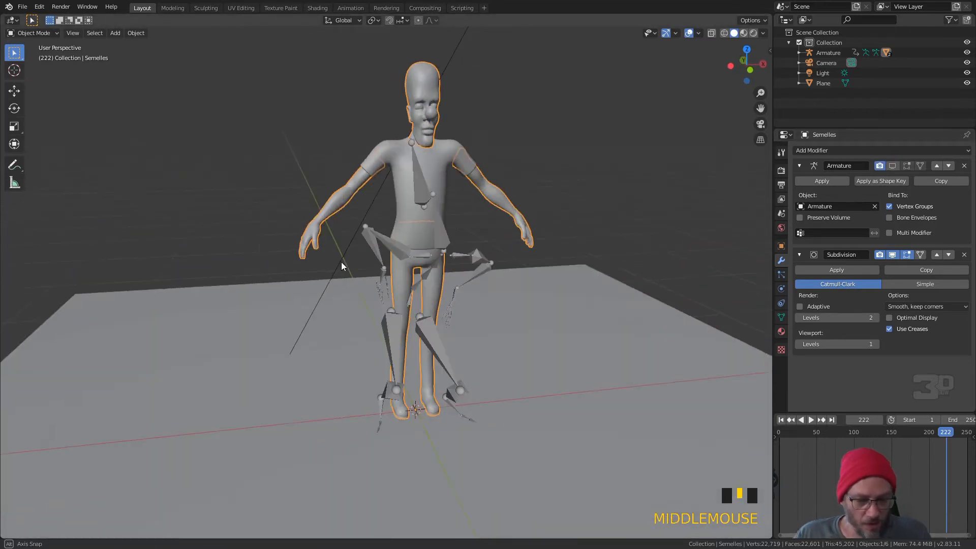
Hide all armature-type objects in the viewport through the object type visibility settings
left_click(655, 32)
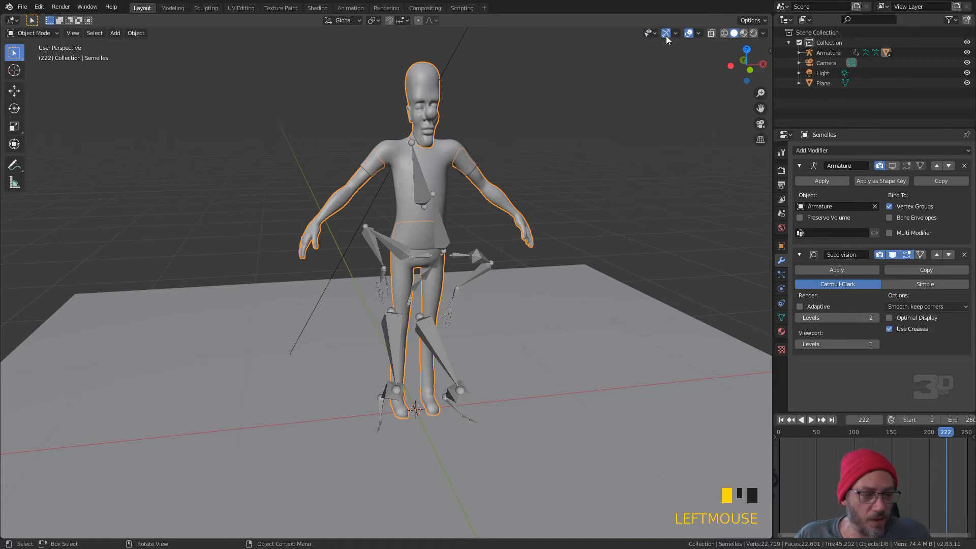
left_click(653, 32)
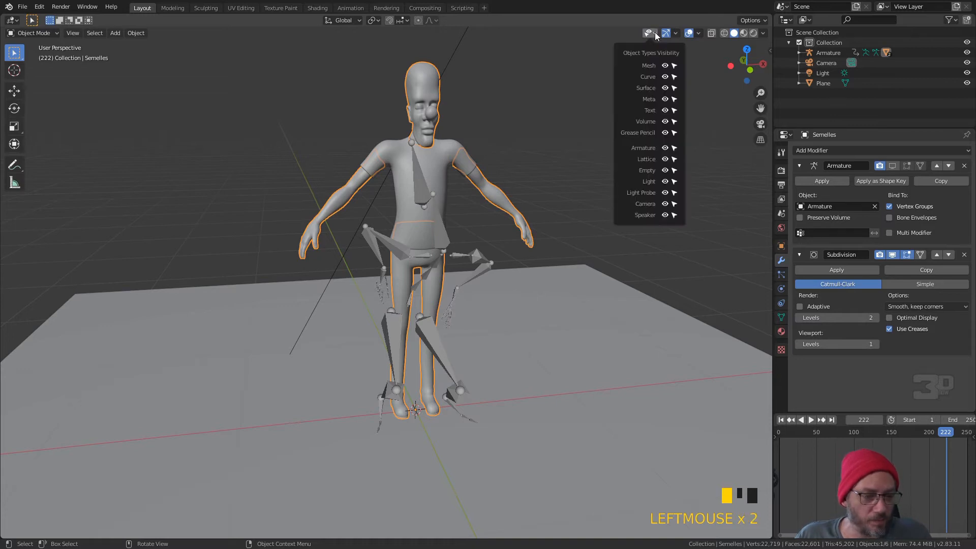
left_click(664, 148)
middle_click_drag(508, 239, 459, 248)
scroll(459, 248, "up", 3)
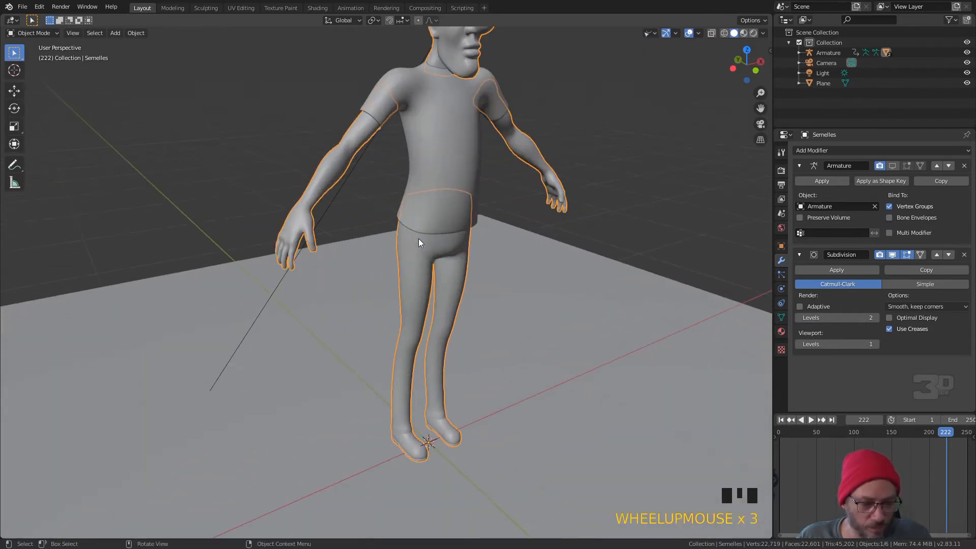
scroll(401, 224, "down", 1)
Separate both of the character's arms from the body mesh into their own object and return to Object Mode
left_click(367, 158)
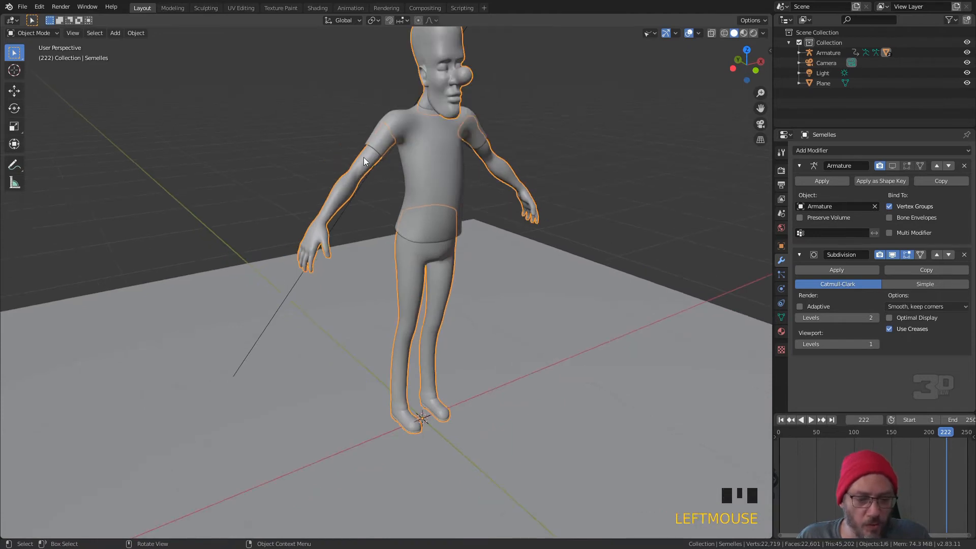
key("Tab")
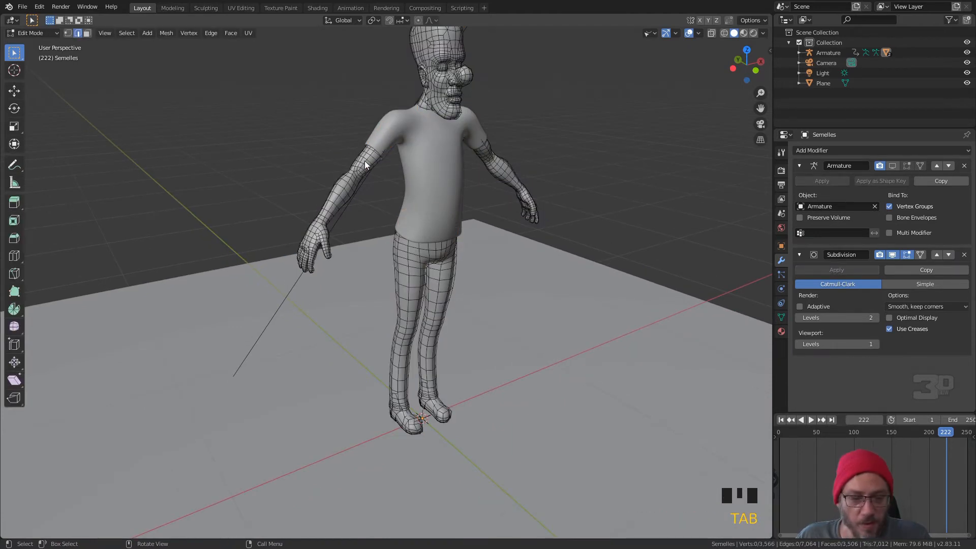
left_click(368, 162)
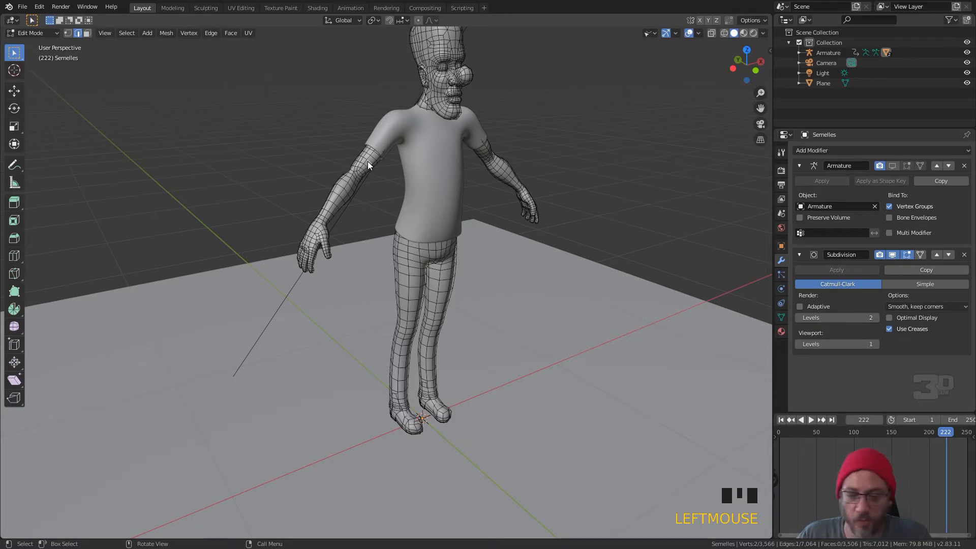
key("l")
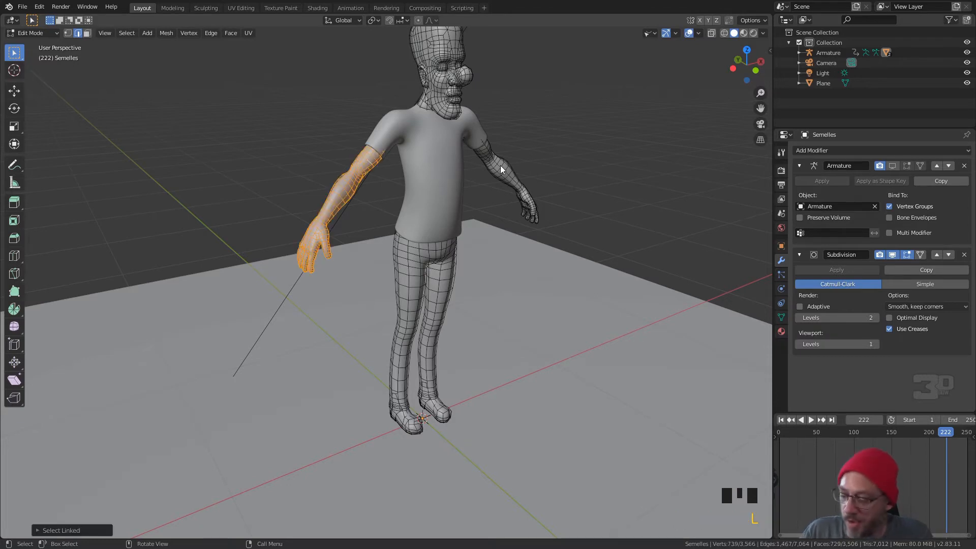
key("shift+l")
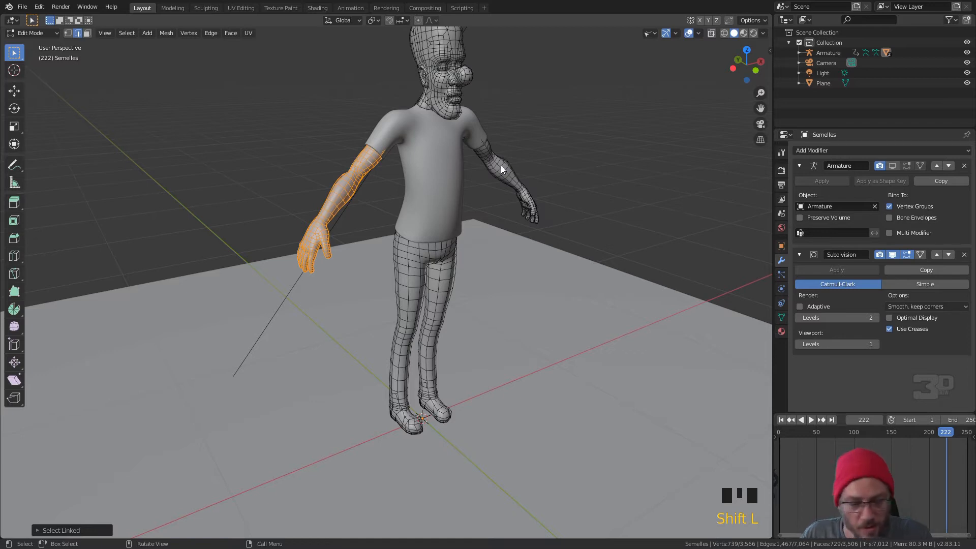
key("l")
middle_click_drag(520, 166, 416, 164)
scroll(425, 182, "up", 2)
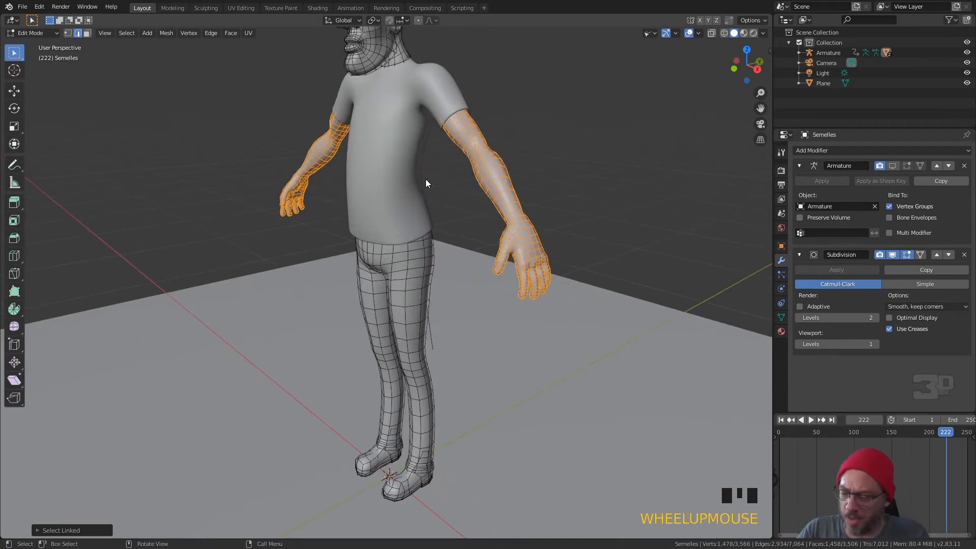
key("p")
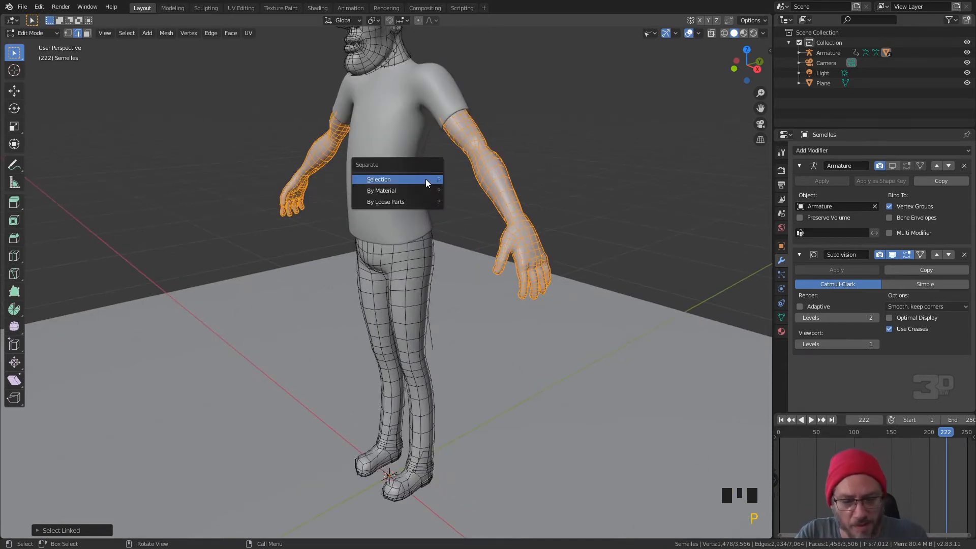
left_click(426, 179)
key("Tab")
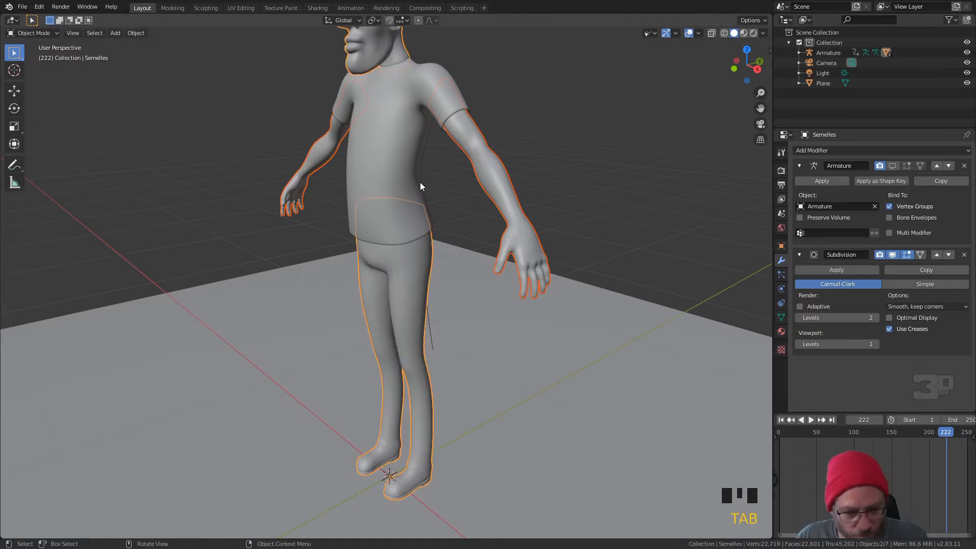
Isolate the separated arms in local view and replace their Subdivision modifier with a Multiresolution modifier
left_click(494, 163)
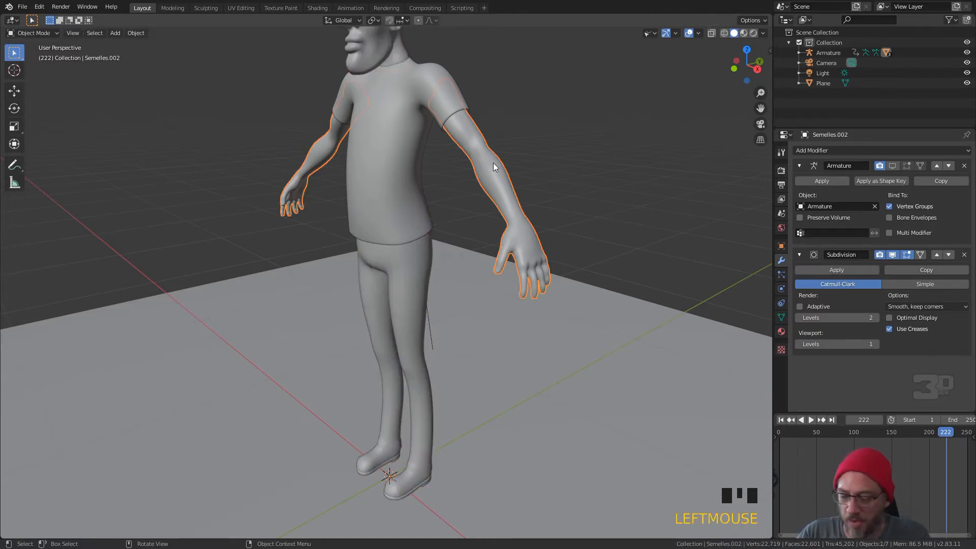
key("KP_Divide")
middle_click_drag(452, 184, 324, 307)
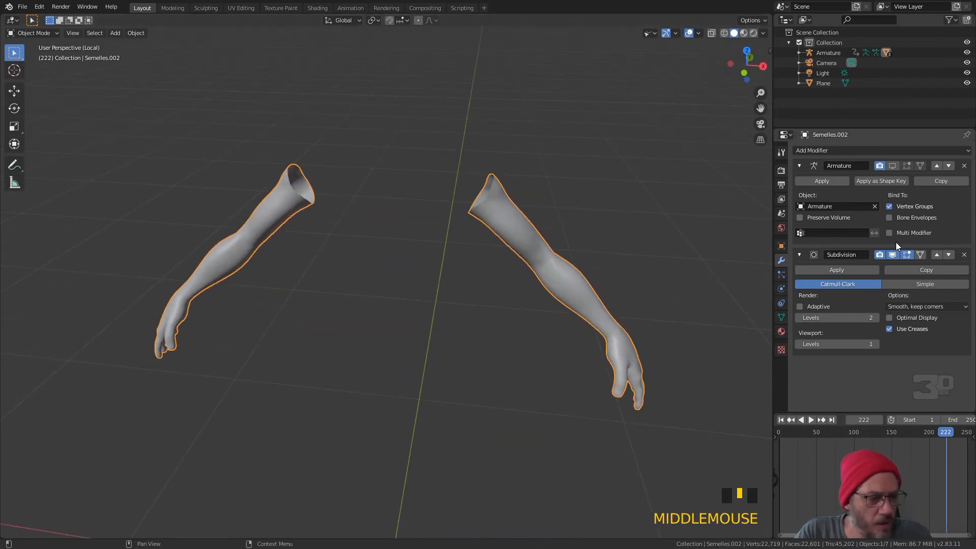
left_click(964, 254)
left_click(821, 149)
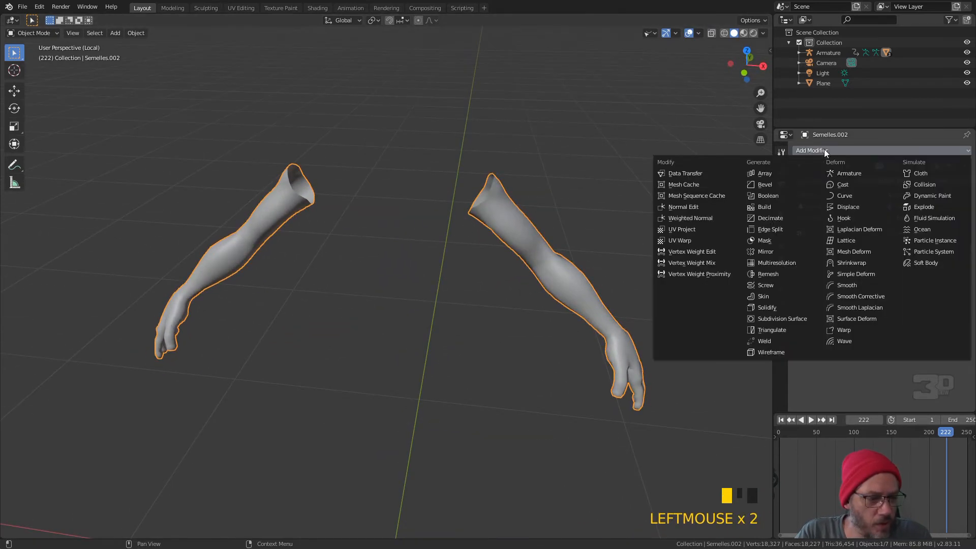
left_click(778, 263)
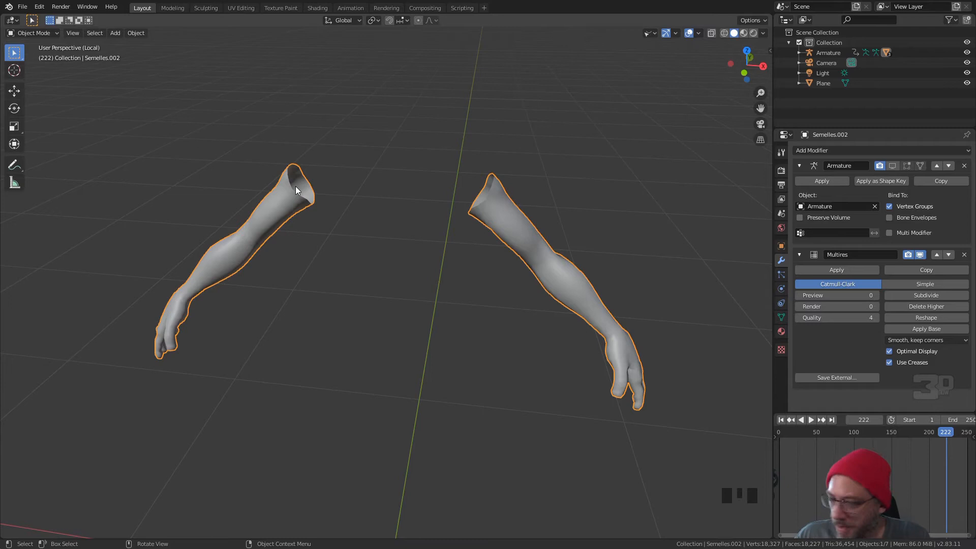
In Edit Mode, select the open edge loop at the top of the character's right arm and enable X-axis mesh symmetry
key("Tab")
middle_click_drag(295, 186, 337, 204)
scroll(307, 171, "up", 3)
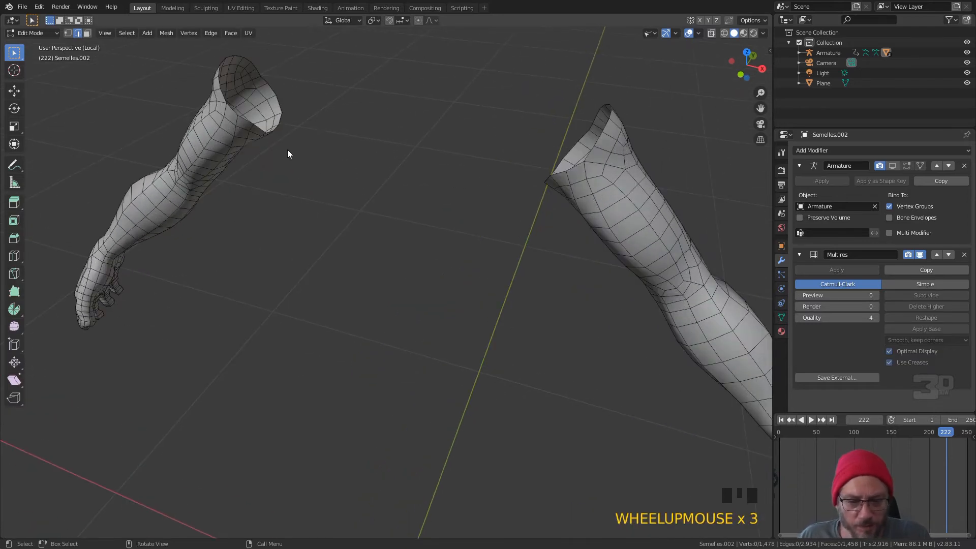
key("alt")
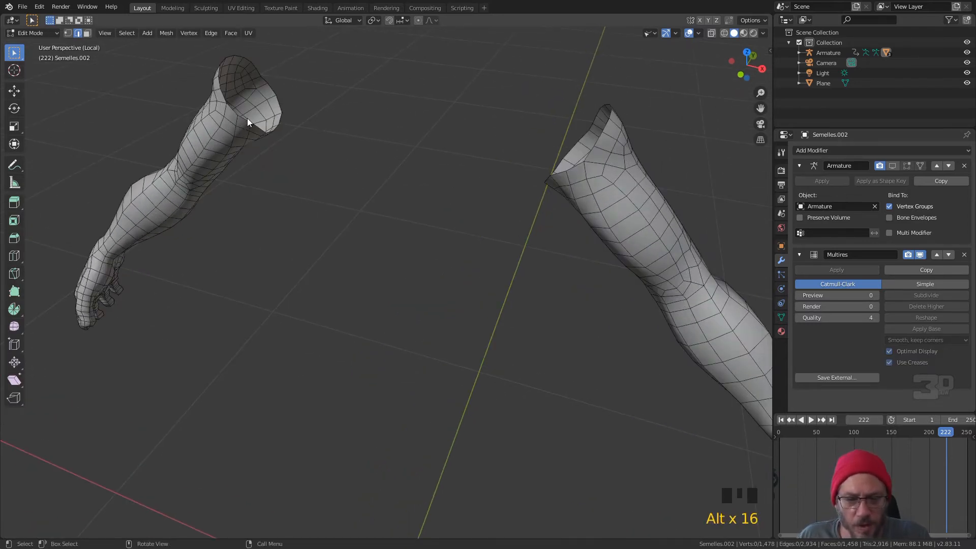
left_click(247, 118, "alt")
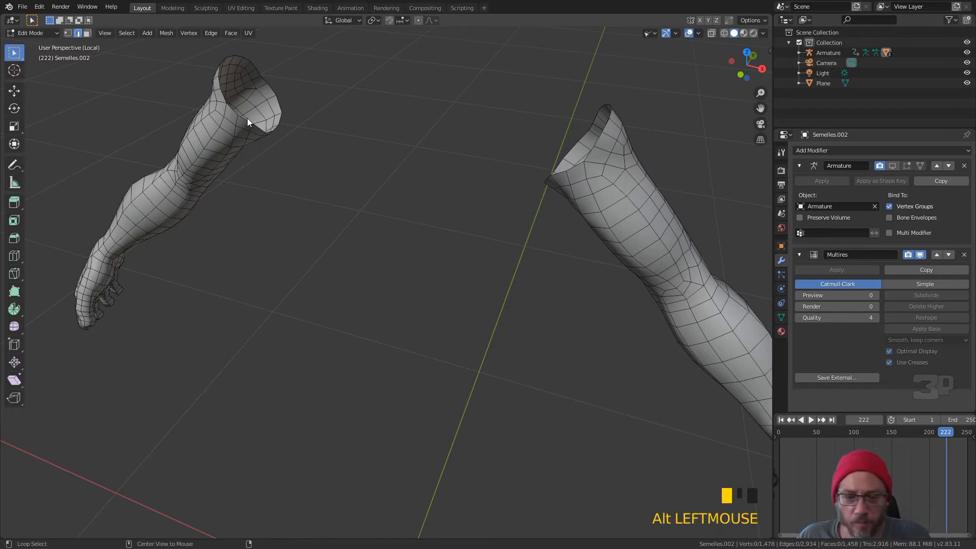
left_click(270, 90)
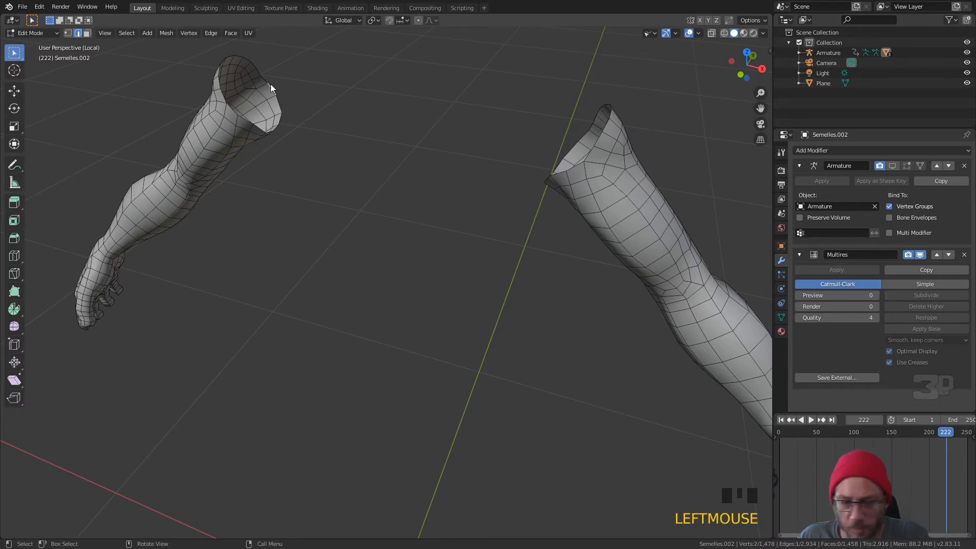
middle_click_drag(271, 84, 322, 117)
left_click(175, 172, "alt")
middle_click_drag(199, 173, 176, 144)
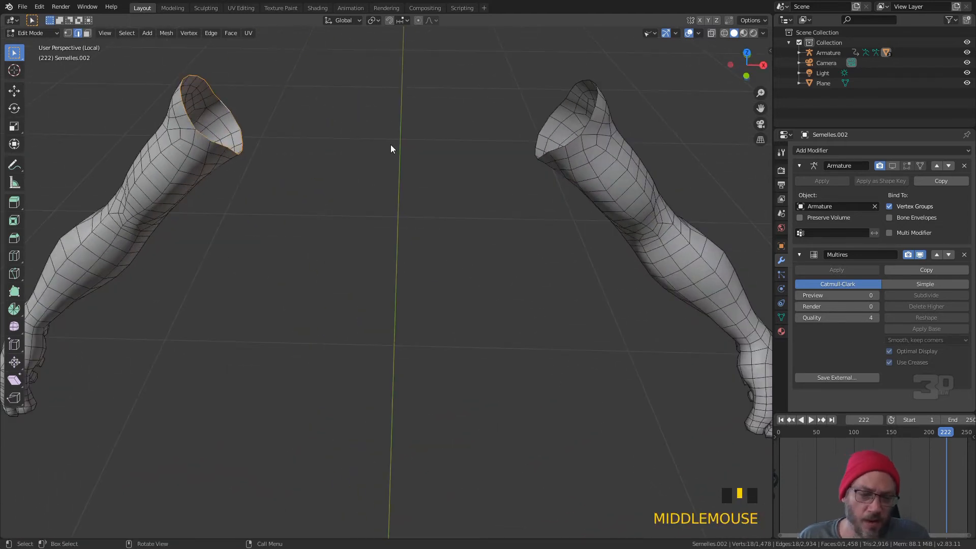
scroll(392, 152, "down", 3)
left_click(699, 21)
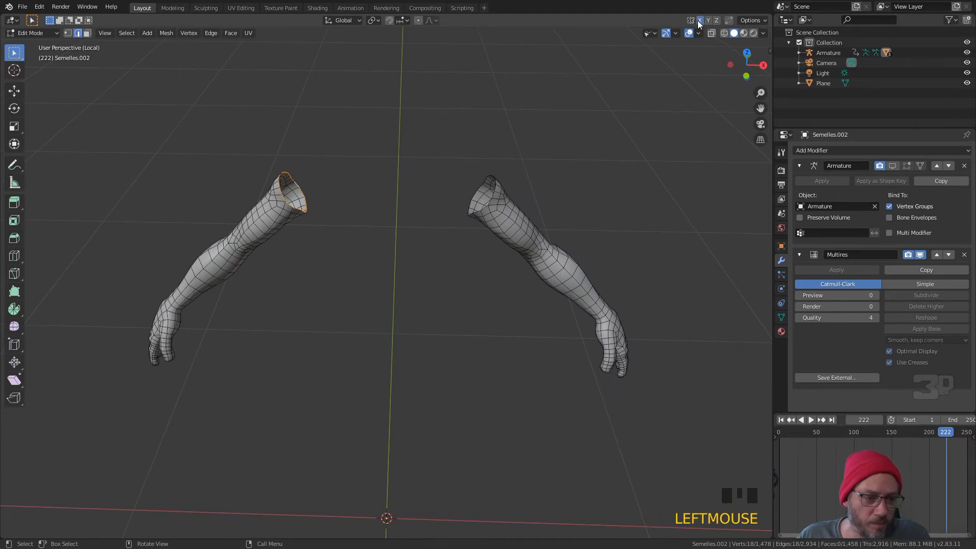
Select the open edge loop at the top of the character's left arm and close it with Grid Fill
left_click(481, 200)
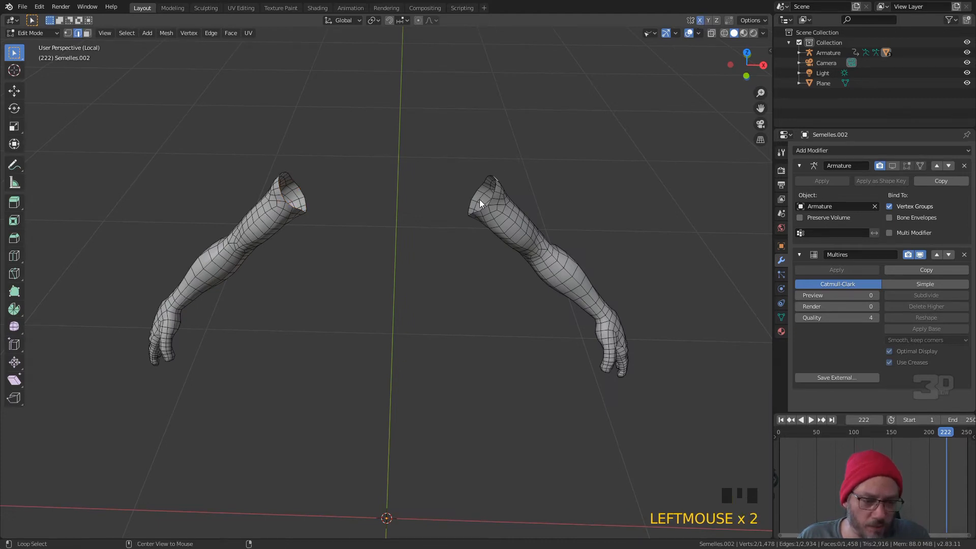
left_click(468, 206)
left_click(468, 205, "alt")
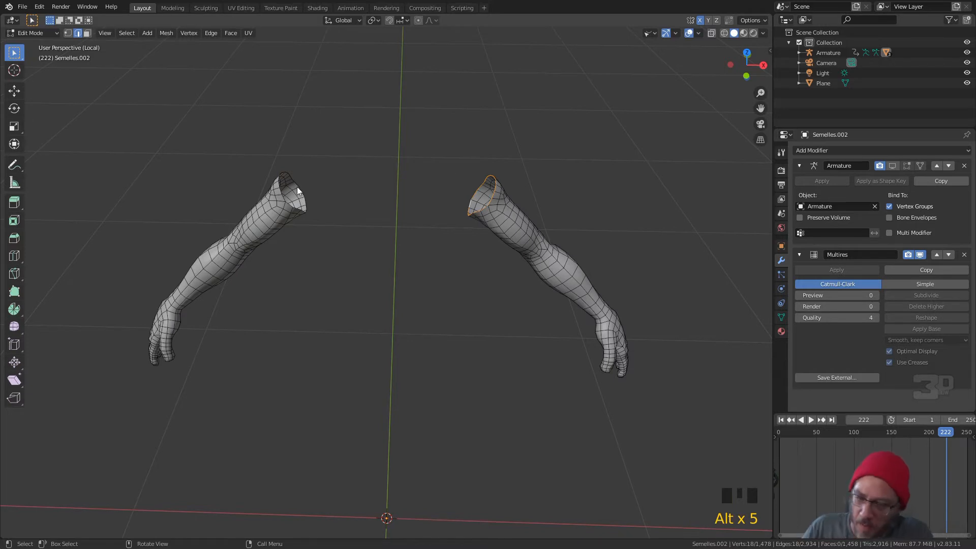
right_click(430, 194)
left_click(231, 32)
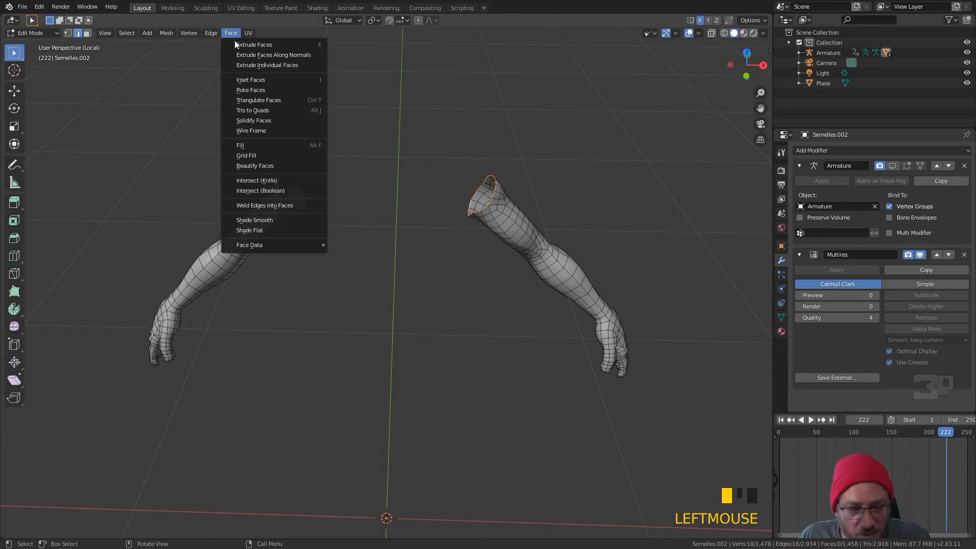
left_click(229, 33)
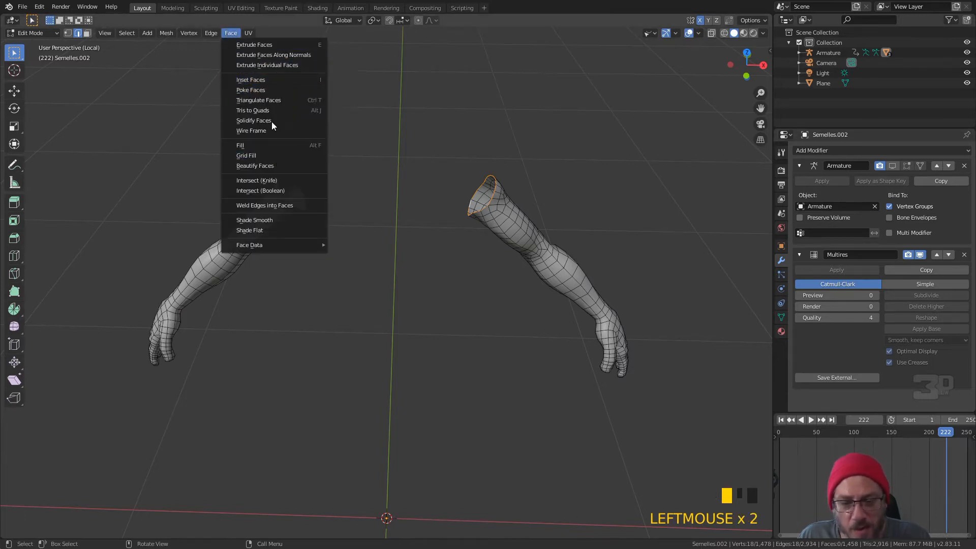
left_click(277, 154)
middle_click_drag(276, 156, 398, 144)
scroll(418, 136, "up", 3)
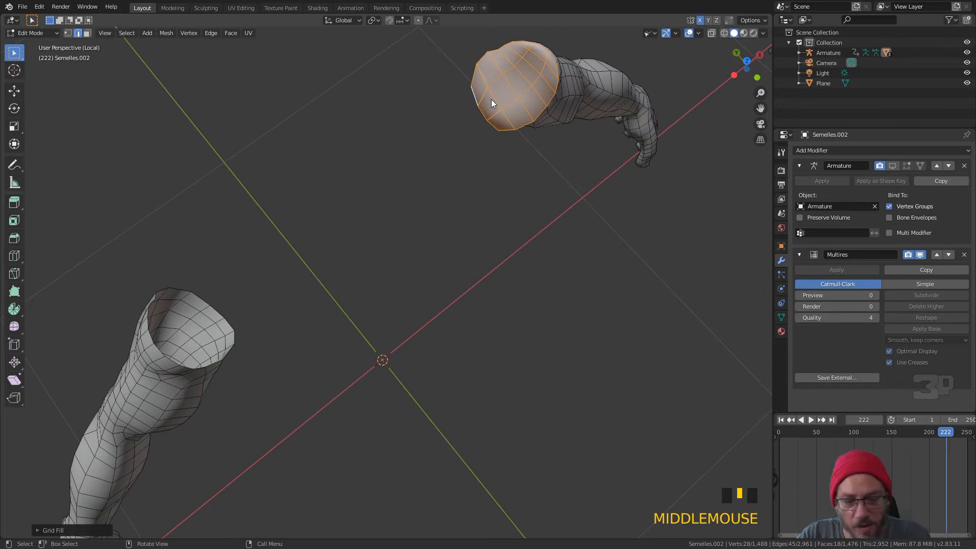
middle_click_drag(490, 99, 435, 45)
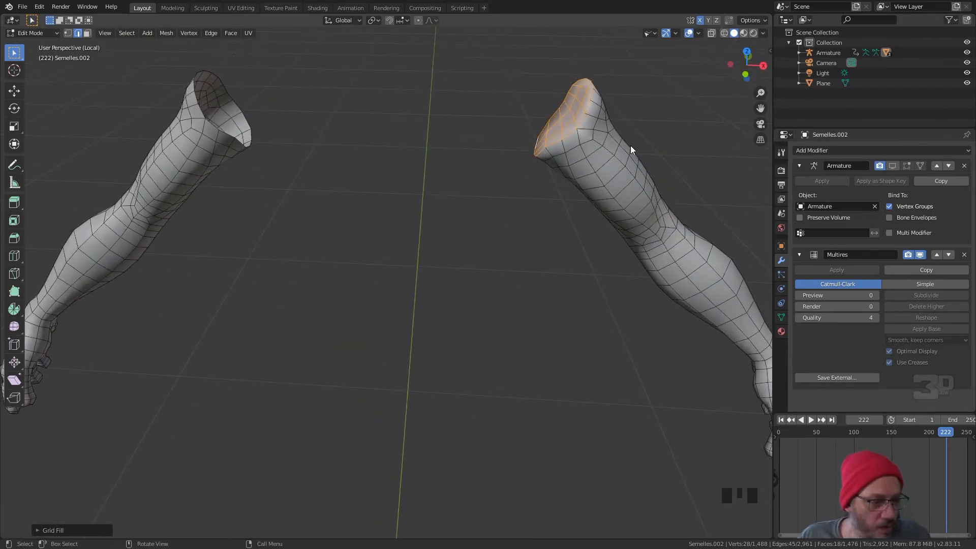
Return to Object Mode and subdivide the arms' Multires modifier to level 2
key("Tab")
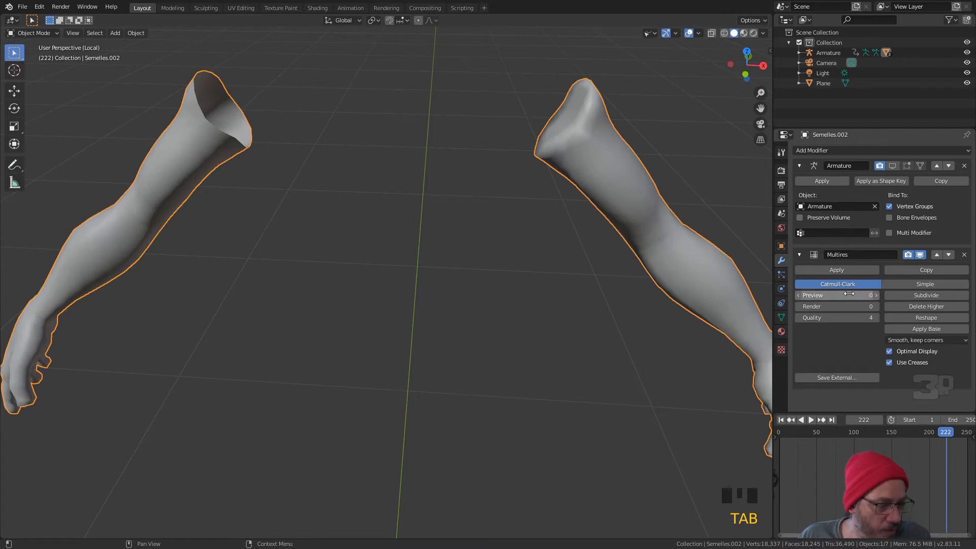
left_click(925, 297)
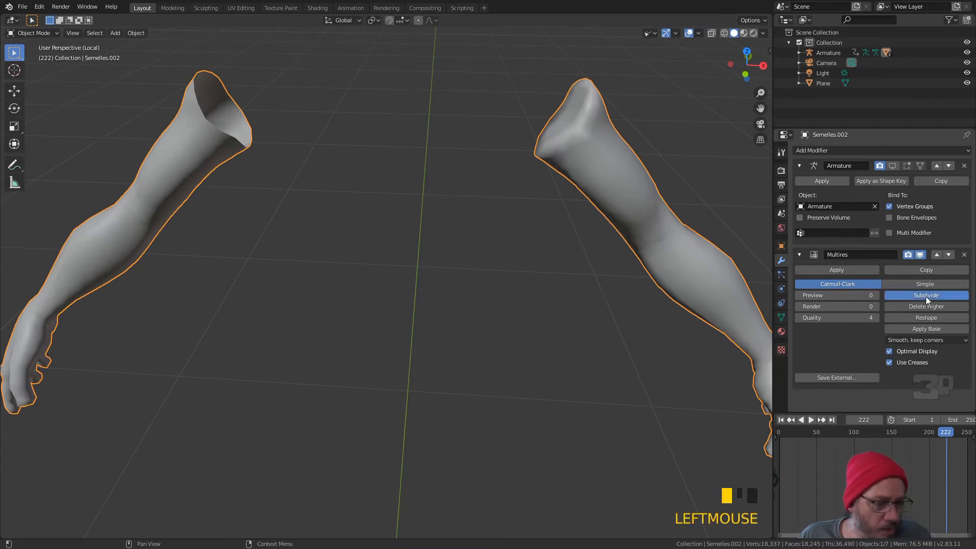
left_click(926, 297)
middle_click_drag(595, 263, 539, 249)
left_click(303, 193)
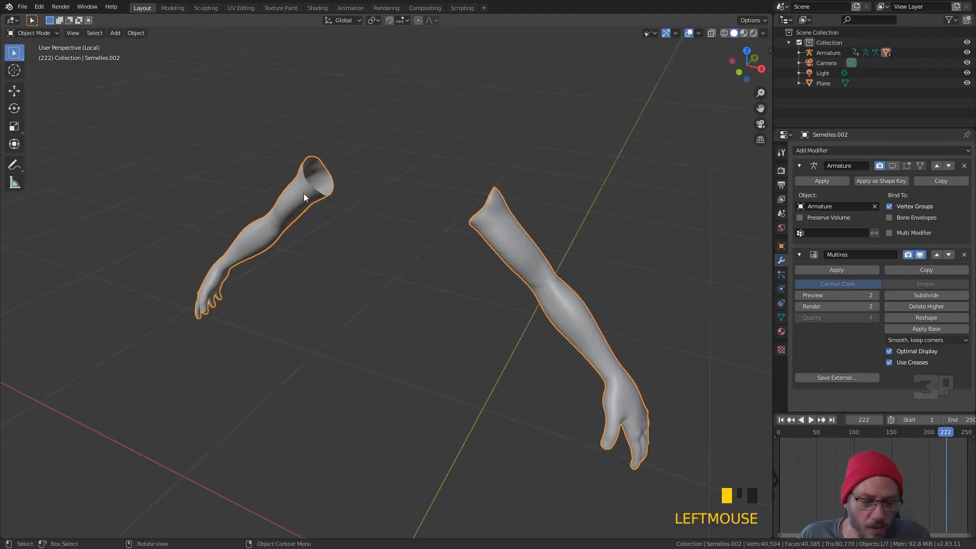
In Edit Mode, close the open edge loop at the top of the character's right arm with Grid Fill
key("Tab")
middle_click_drag(318, 196, 380, 231)
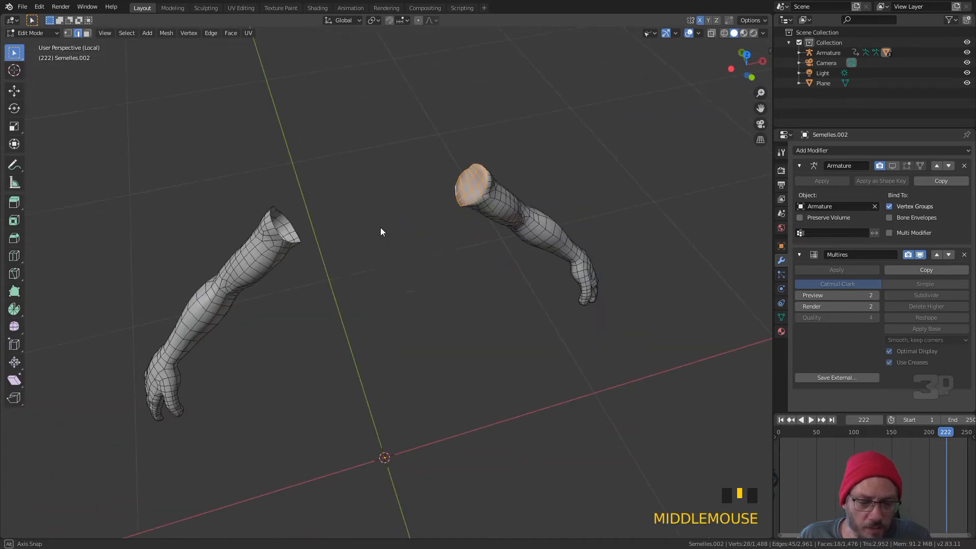
left_click(273, 224, "alt")
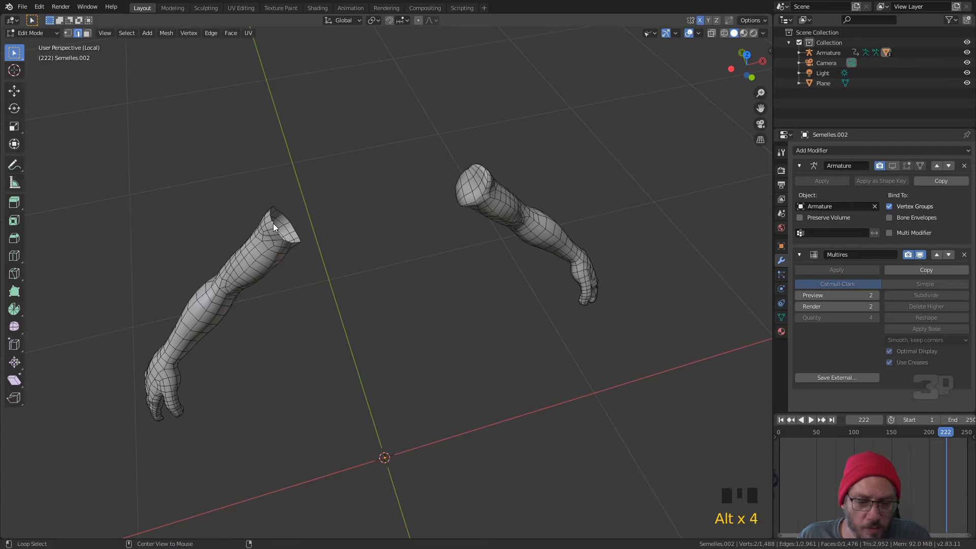
left_click(285, 218, "alt")
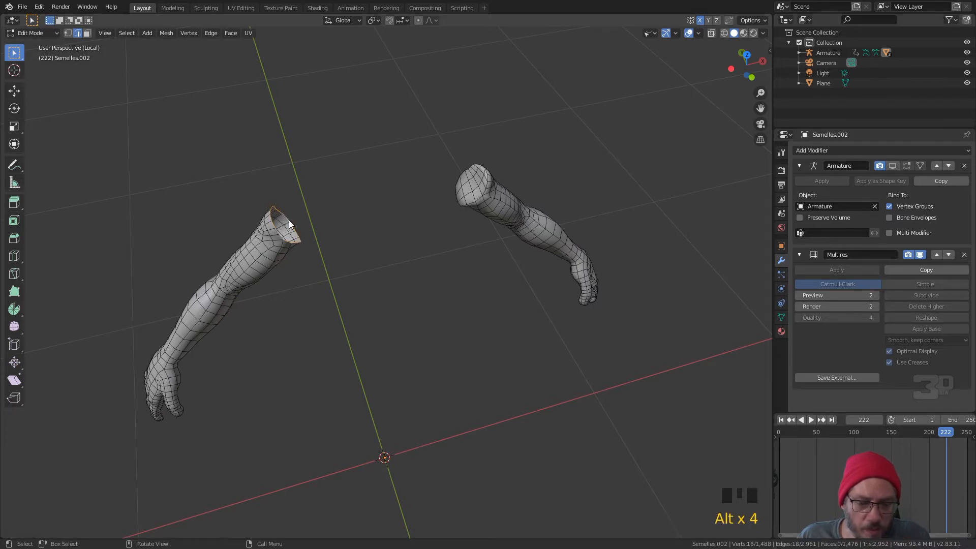
left_click(231, 33)
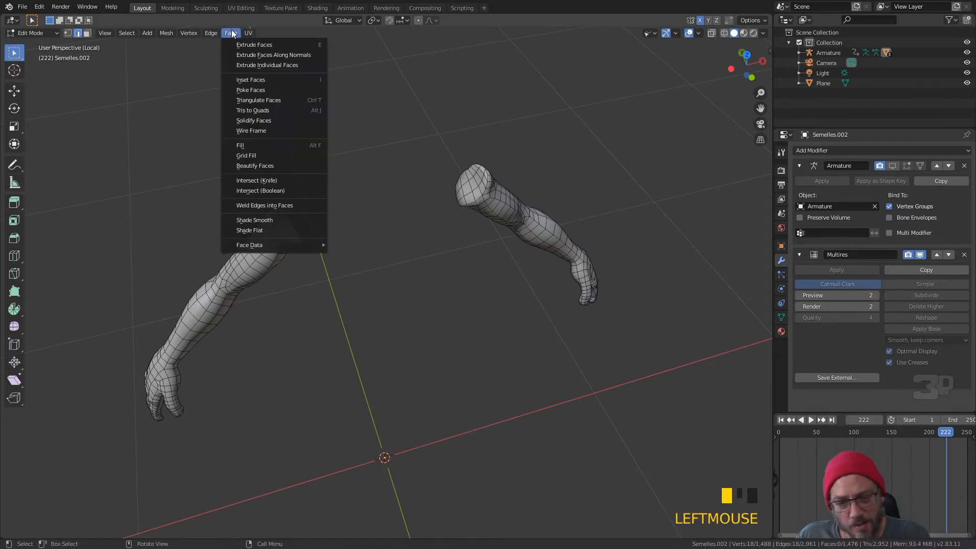
left_click(274, 151)
middle_click_drag(232, 168, 205, 159)
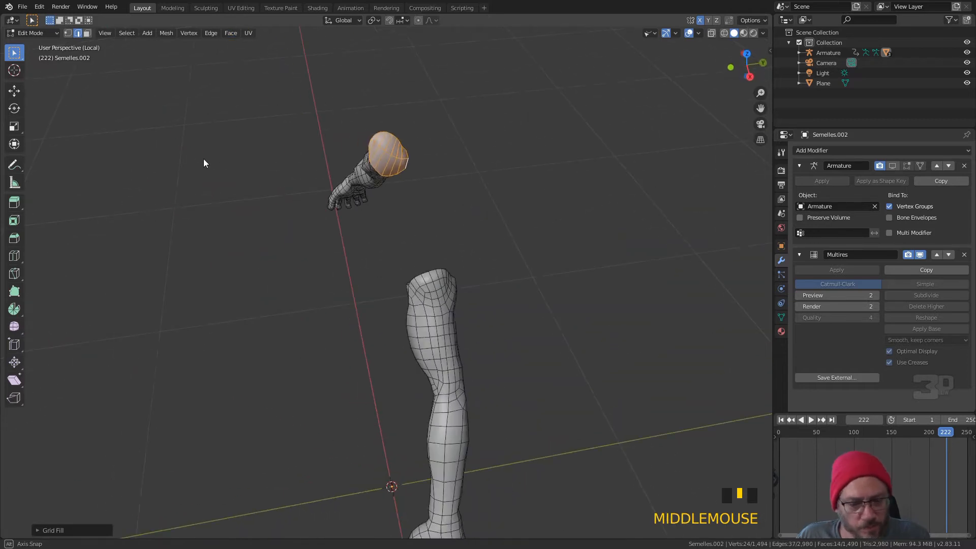
scroll(356, 109, "up", 2)
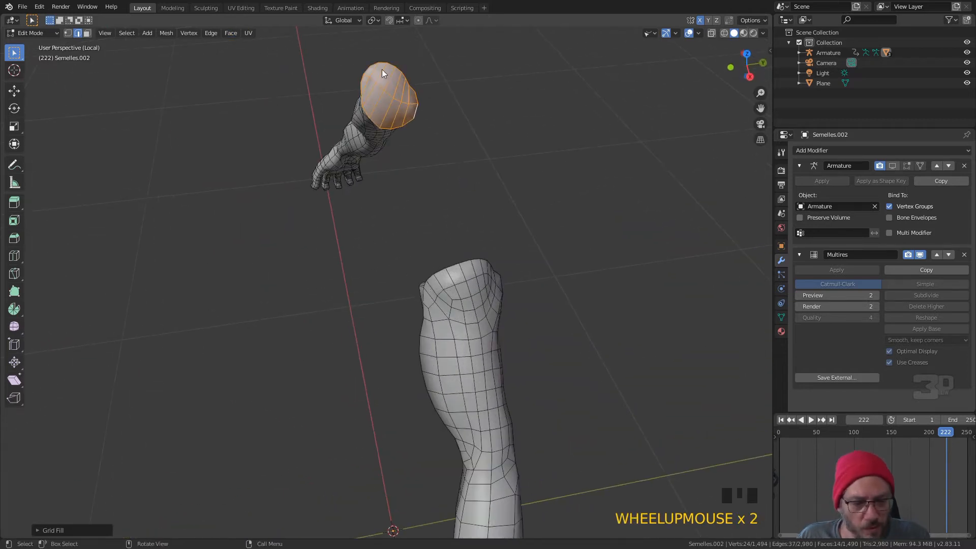
Set the Grid Fill offset to -3 for the right arm's cap, and cancel a trial face inset
left_click(39, 530)
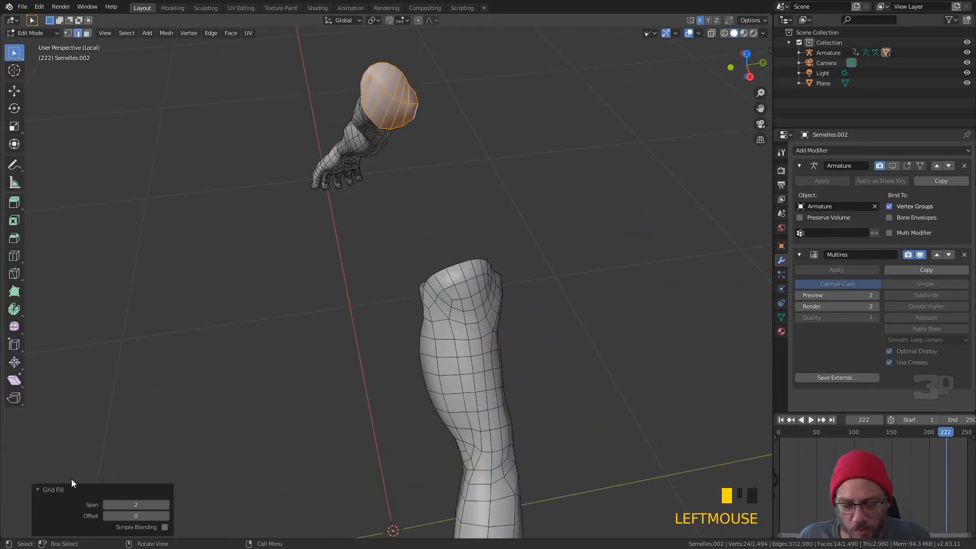
left_click(106, 514)
left_click(105, 514)
left_click(106, 514)
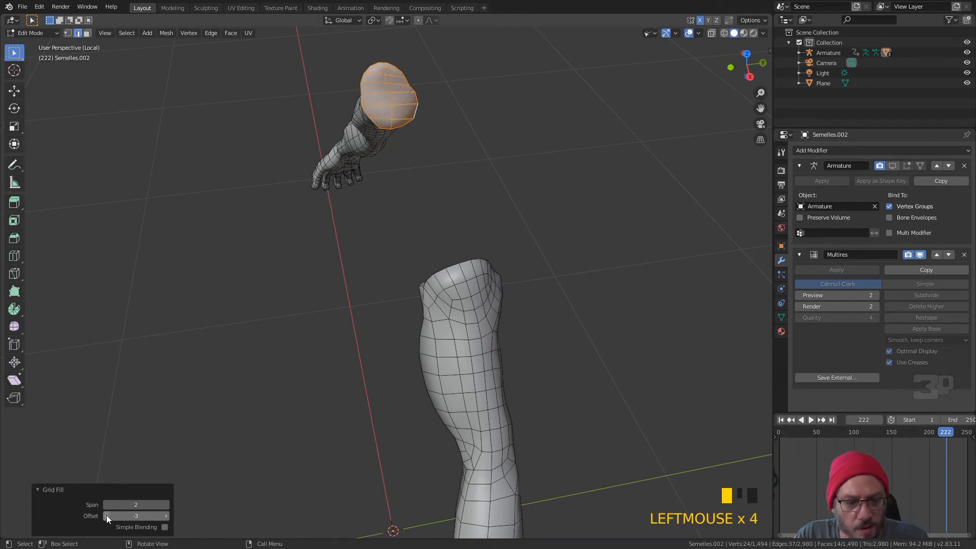
key("i")
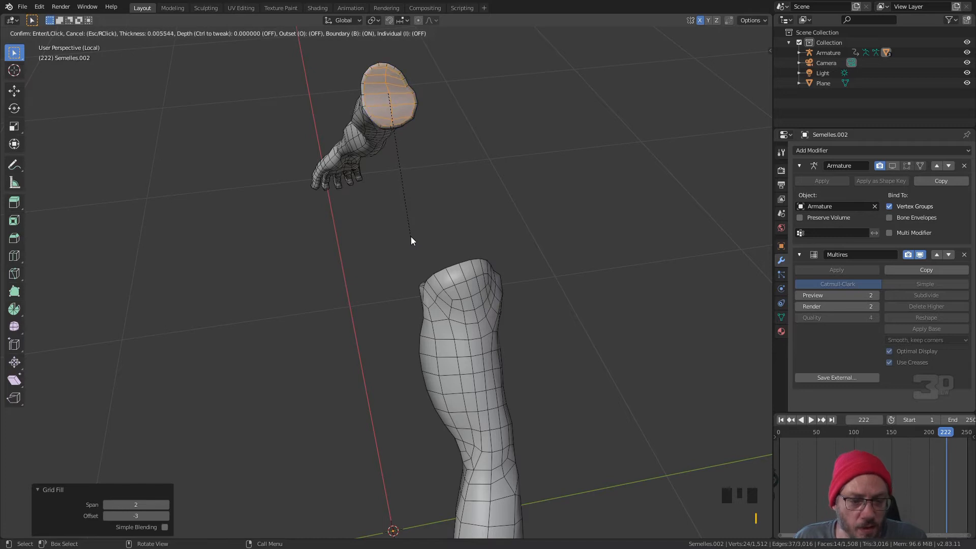
key("Escape")
Return to Object Mode, check both capped arms, and leave local view
middle_click_drag(410, 236, 370, 200)
key("Tab")
scroll(370, 222, "down", 3)
scroll(399, 218, "up", 1)
scroll(394, 233, "down", 2)
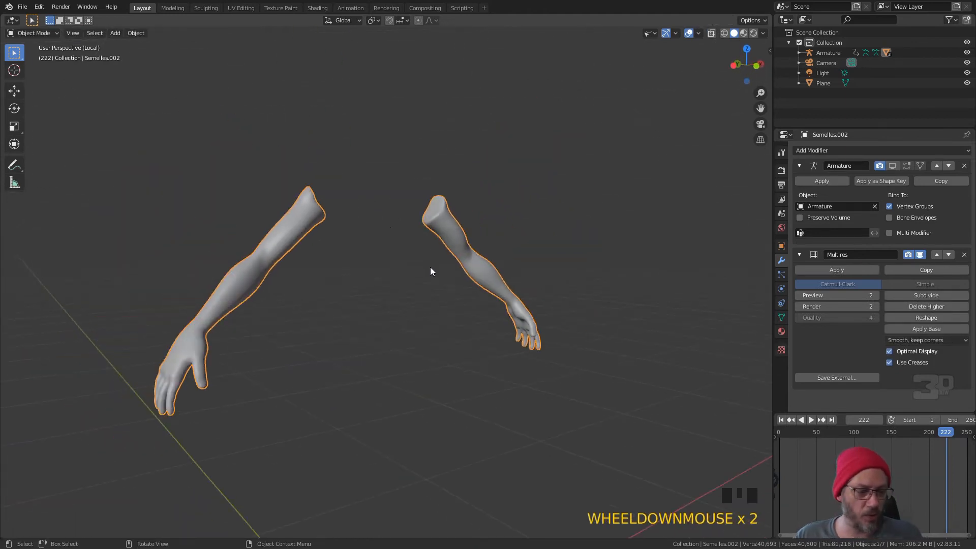
key("Tab")
key("Tab")
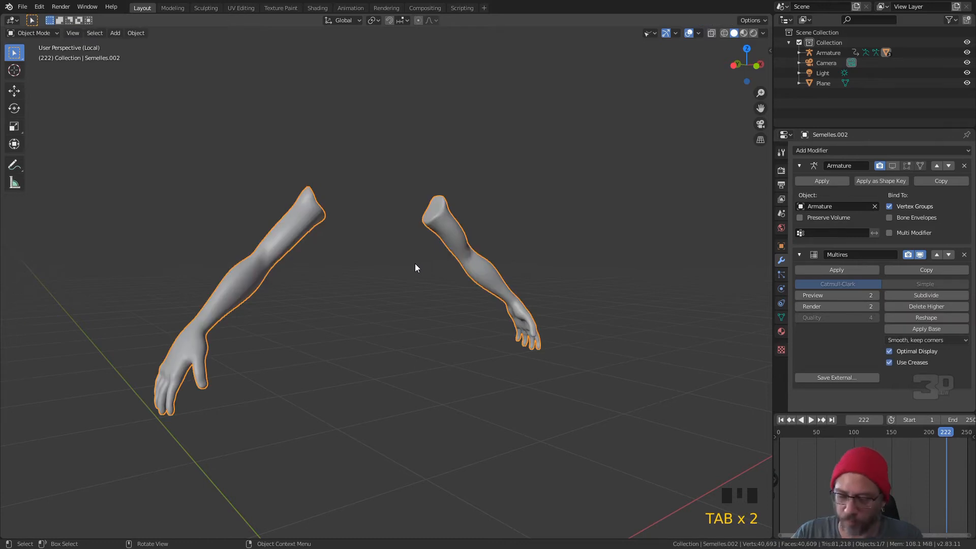
key("KP_Divide")
In Edit Mode, separate the linked trousers mesh from the head and shoes into its own object, and return to Object Mode
left_click(419, 81)
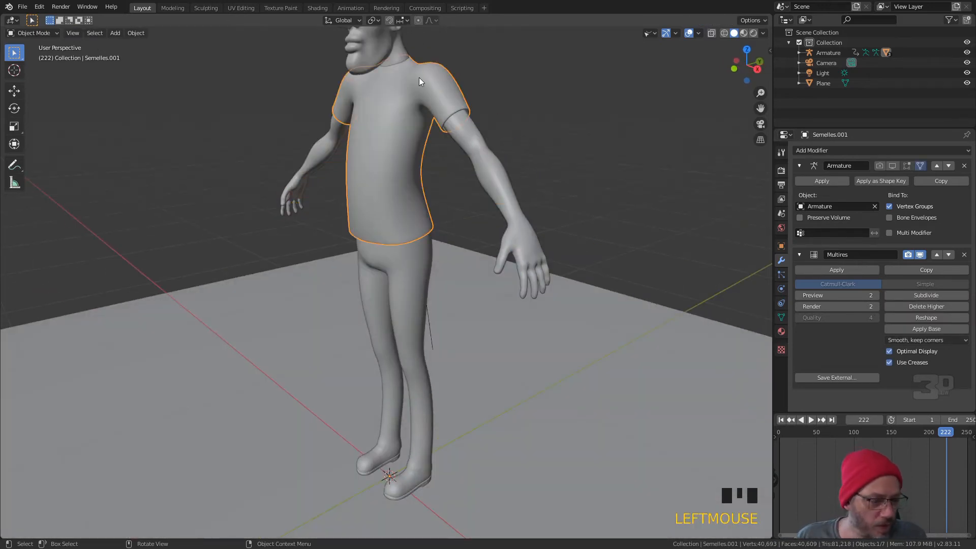
middle_click_drag(388, 144, 443, 131)
left_click(439, 238)
middle_click_drag(440, 239, 417, 317)
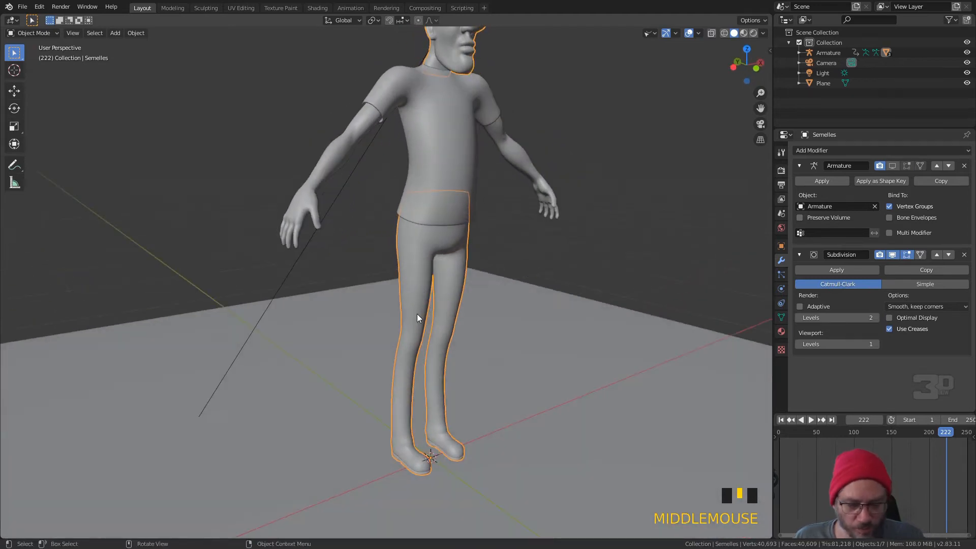
key("Tab")
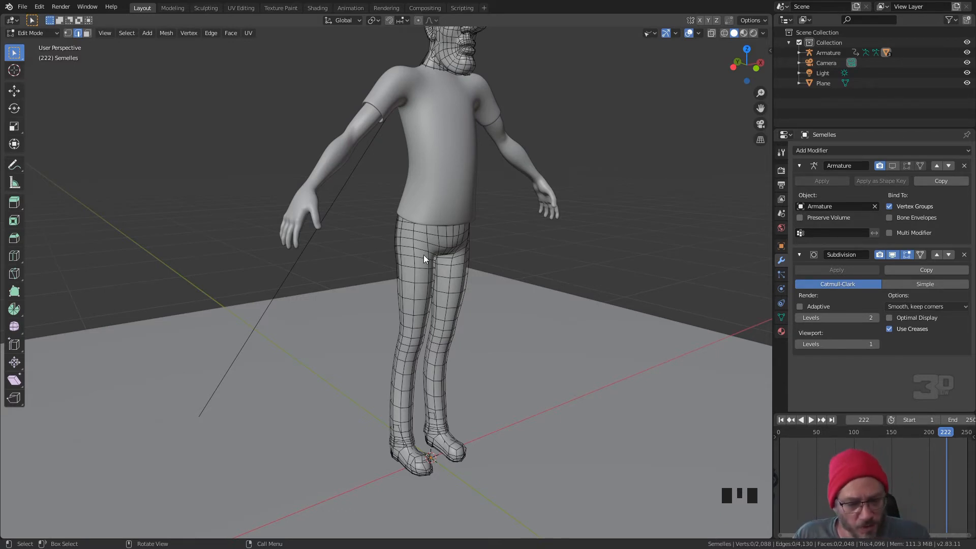
key("l")
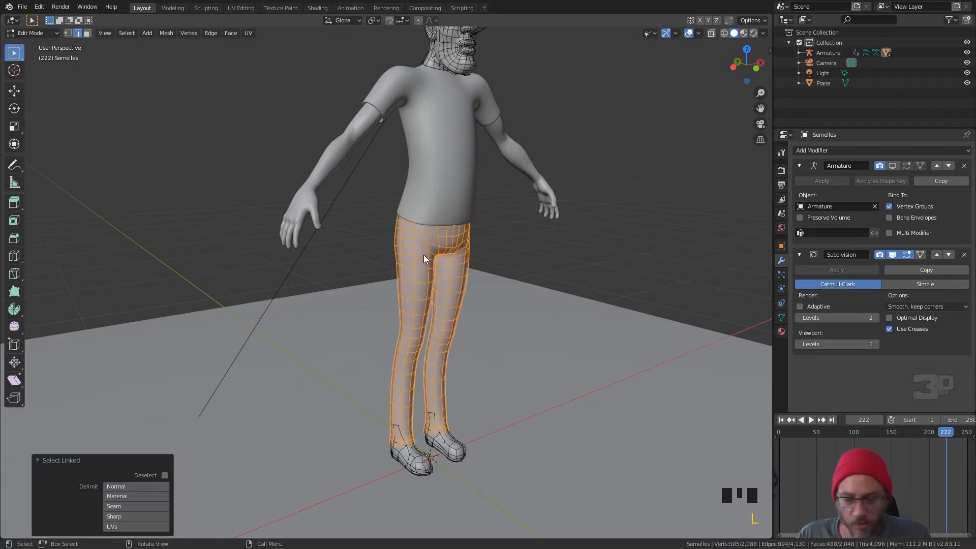
key("p")
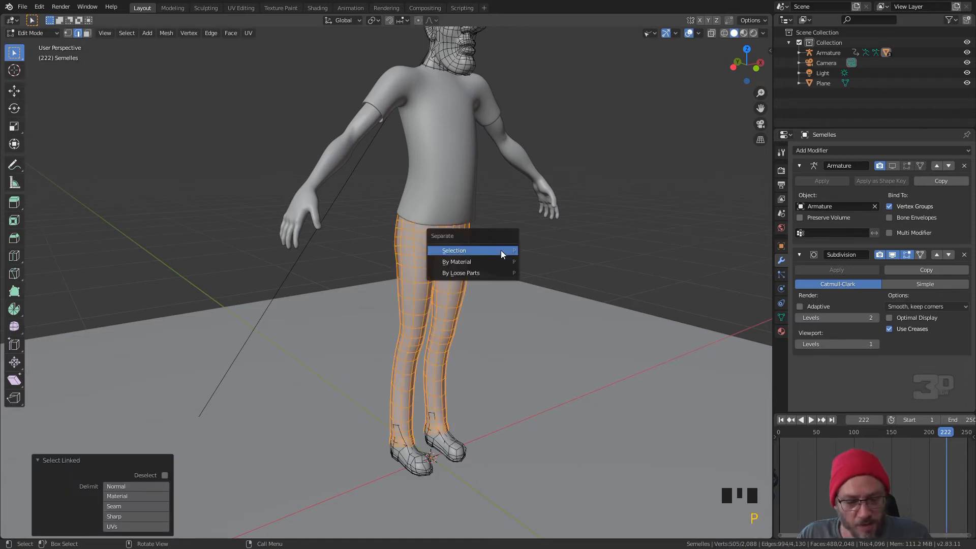
left_click(501, 250)
key("apostrophe")
key("Tab")
Replace the trousers' Subdivision modifier with a Multiresolution modifier, subdivide it twice, and check the result
left_click(473, 244)
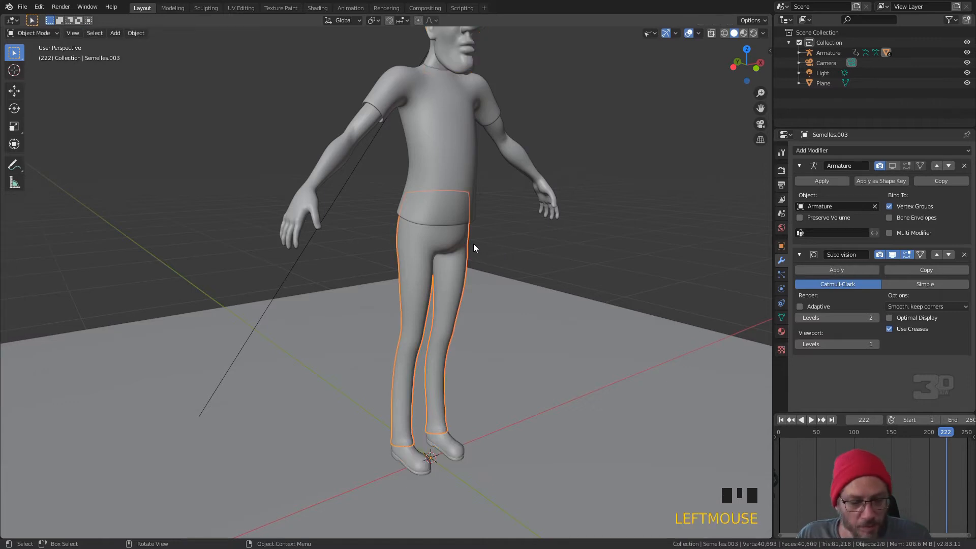
left_click(965, 255)
left_click(854, 150)
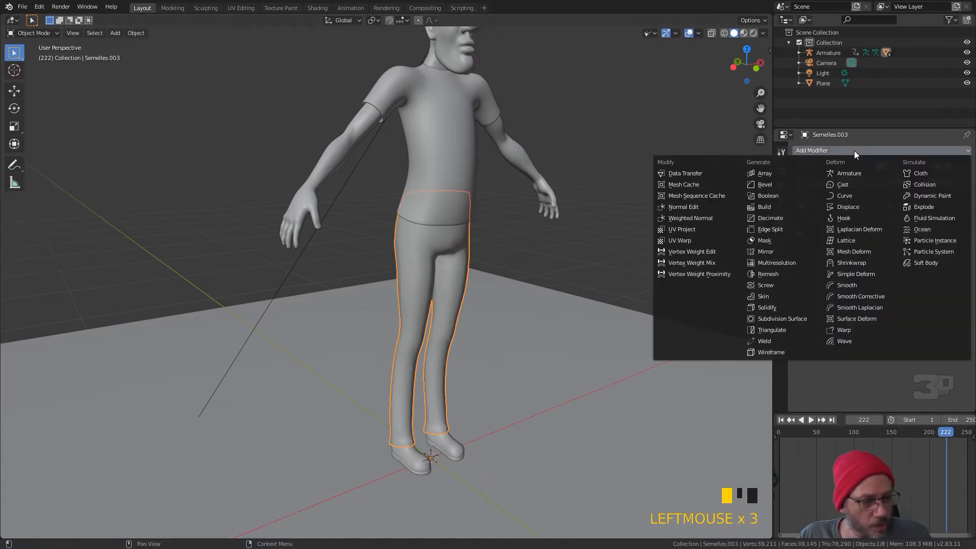
left_click(791, 258)
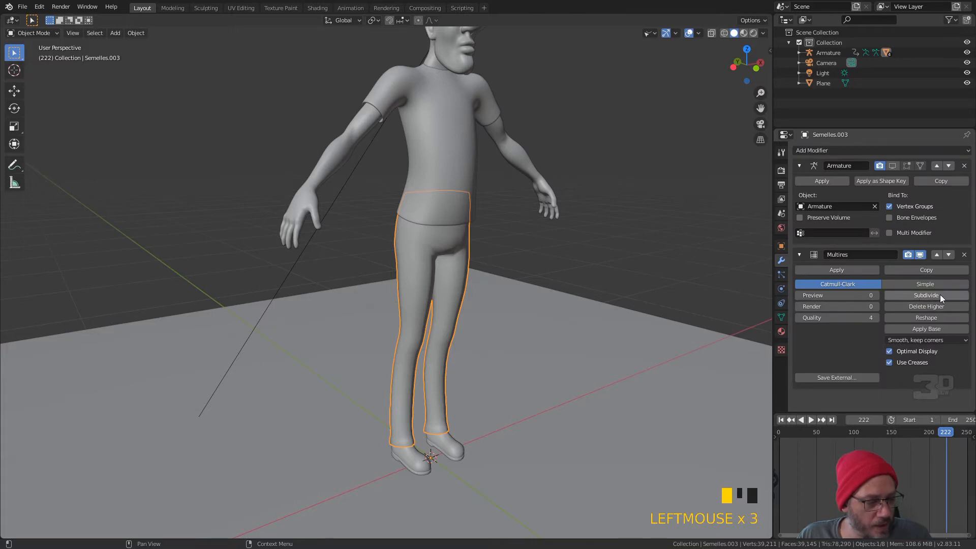
left_click(914, 296)
left_click(914, 296)
mouse_move(563, 296)
middle_mouse_down()
mouse_move(476, 311)
mouse_move(450, 312)
mouse_move(476, 309)
mouse_move(452, 304)
mouse_move(529, 334)
mouse_move(458, 332)
mouse_move(570, 310)
mouse_move(505, 211)
middle_mouse_up()
key("shift+z")
scroll(480, 312, "down", 2)
key("shift+z")
Remove the Subdivision modifier from the head and shoes object and isolate it in local view
left_click(447, 87)
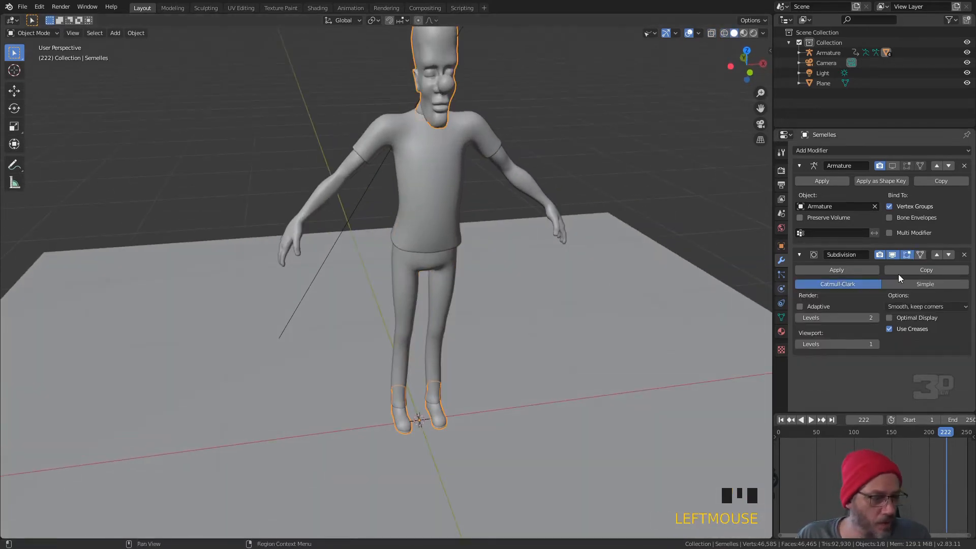
left_click(964, 255)
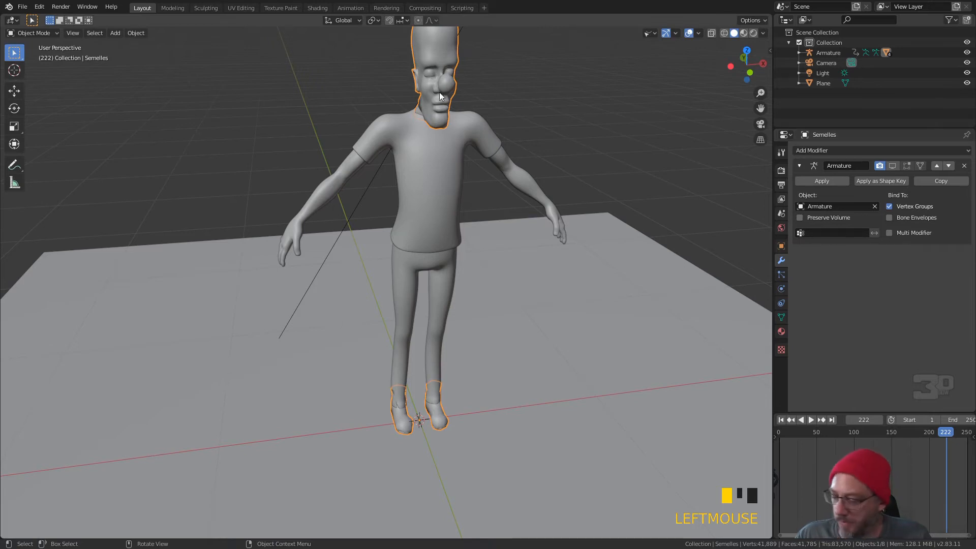
key("KP_Divide")
middle_click_drag(414, 135, 389, 117)
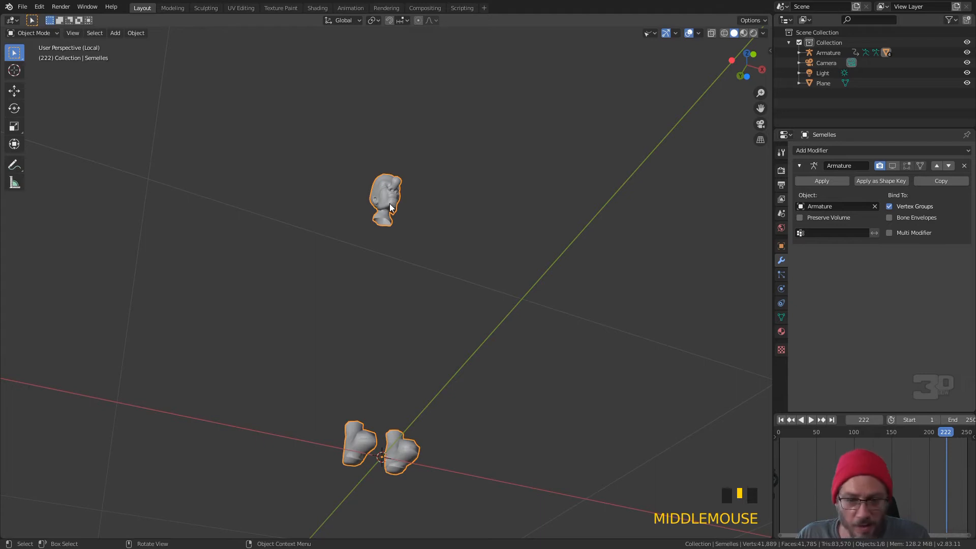
In Edit Mode, separate the linked head mesh from the shoes into its own object, and return to Object Mode
key("Tab")
key("l")
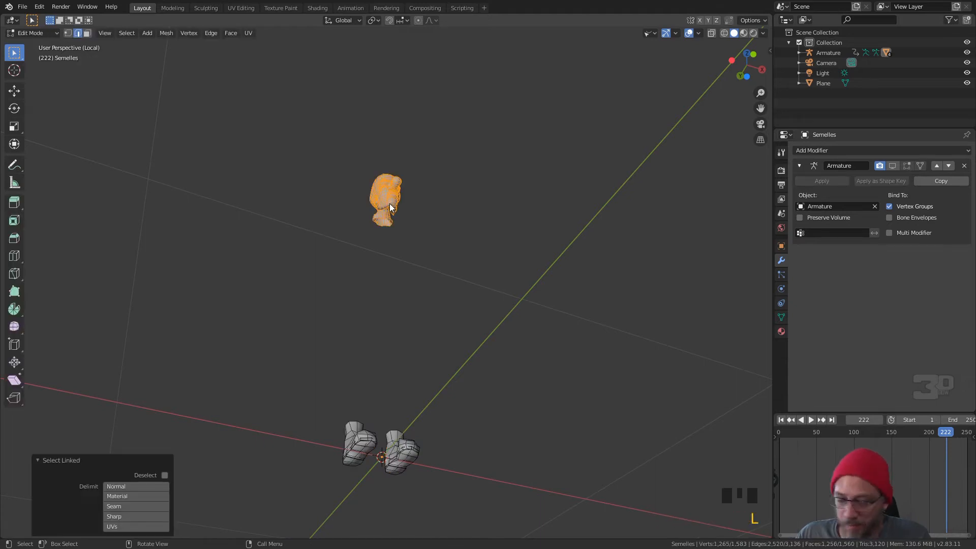
key("p")
left_click(390, 203)
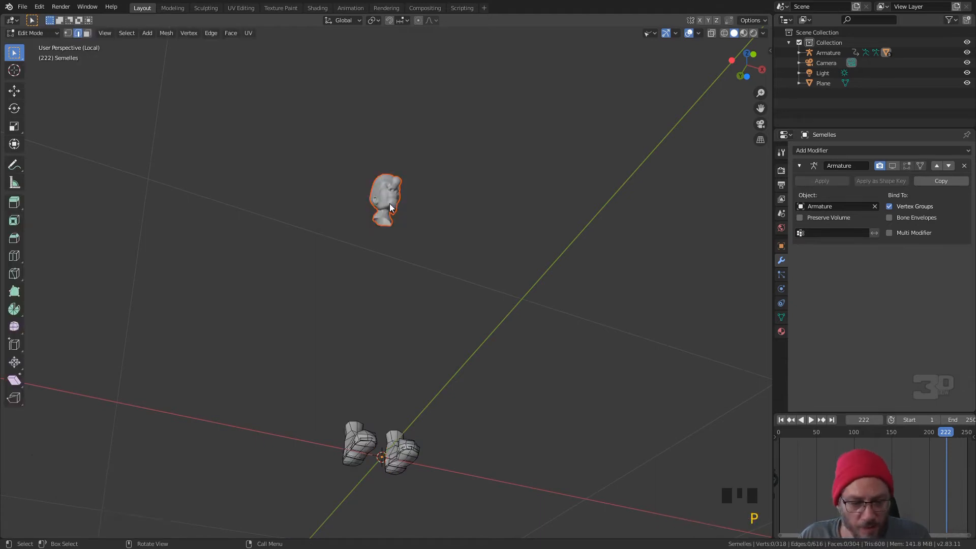
key("Tab")
In Edit Mode on the head object, close the open edge loop at the base of the neck with Grid Fill
left_click(390, 207)
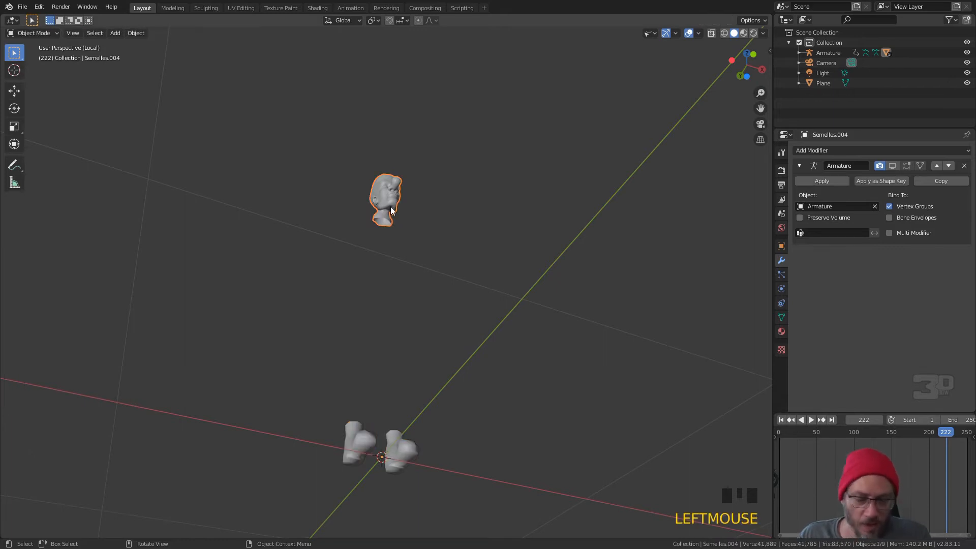
key("KP_Decimal")
middle_click_drag(391, 209, 359, 320)
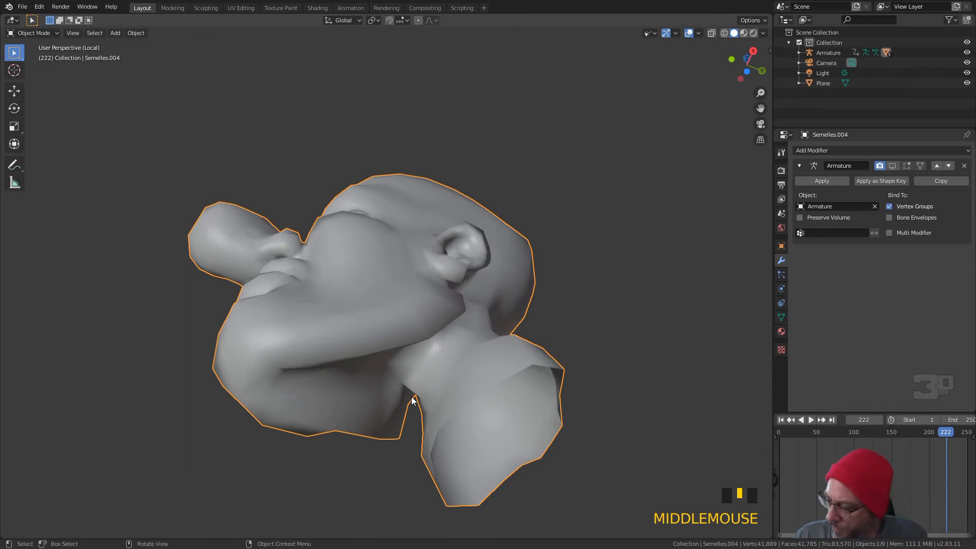
key("Tab")
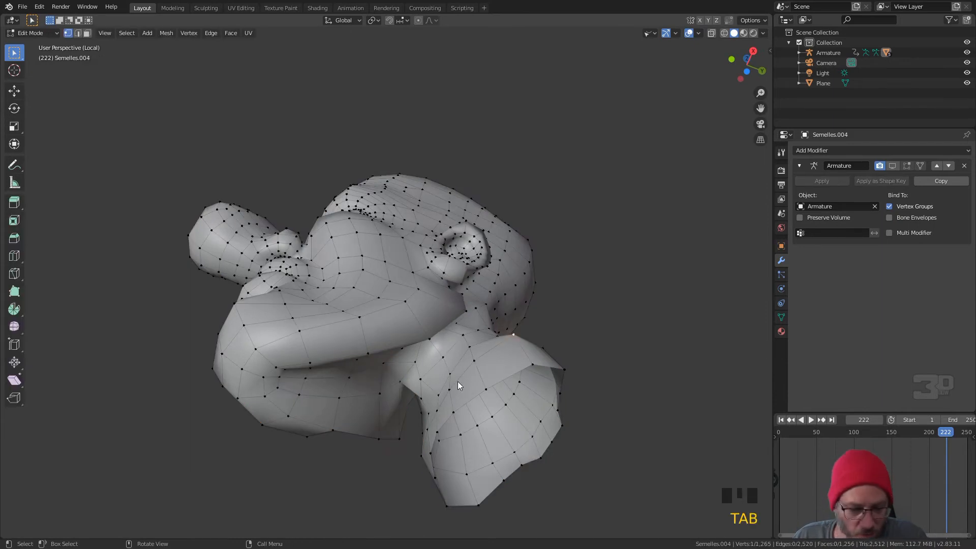
key("2")
left_click(508, 376, "alt")
mouse_move(507, 376)
middle_mouse_down()
mouse_move(539, 409)
mouse_move(501, 379)
middle_mouse_up()
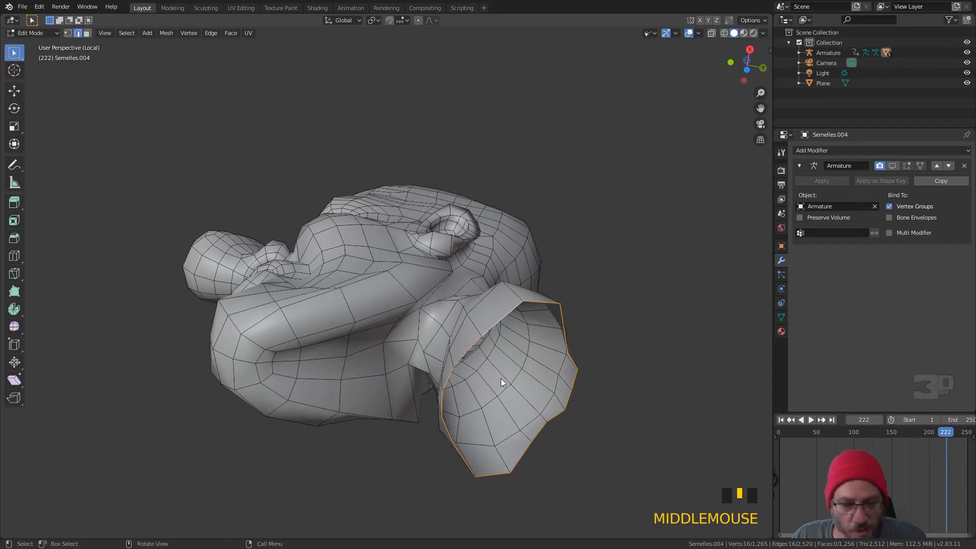
left_click(230, 33)
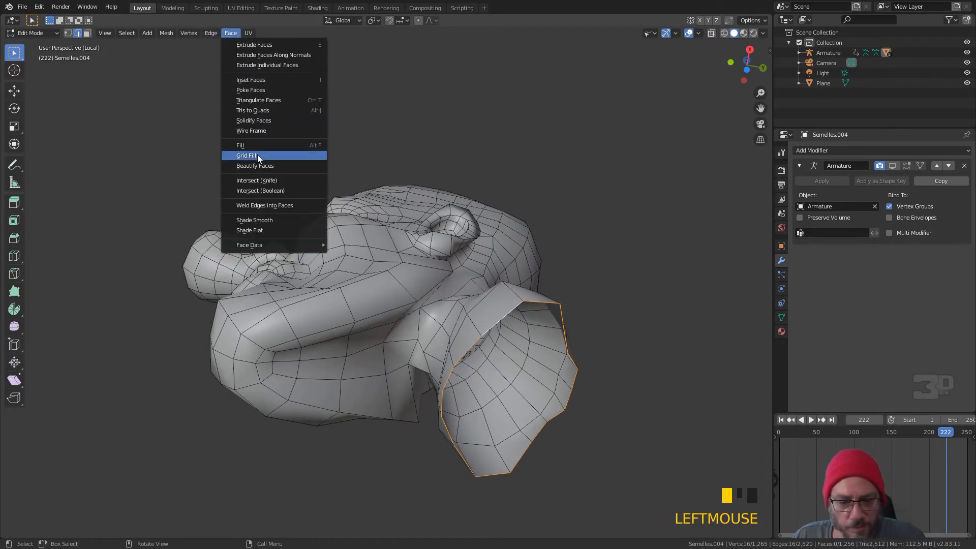
left_click(255, 157)
middle_click_drag(529, 328, 482, 283)
scroll(482, 282, "down", 1)
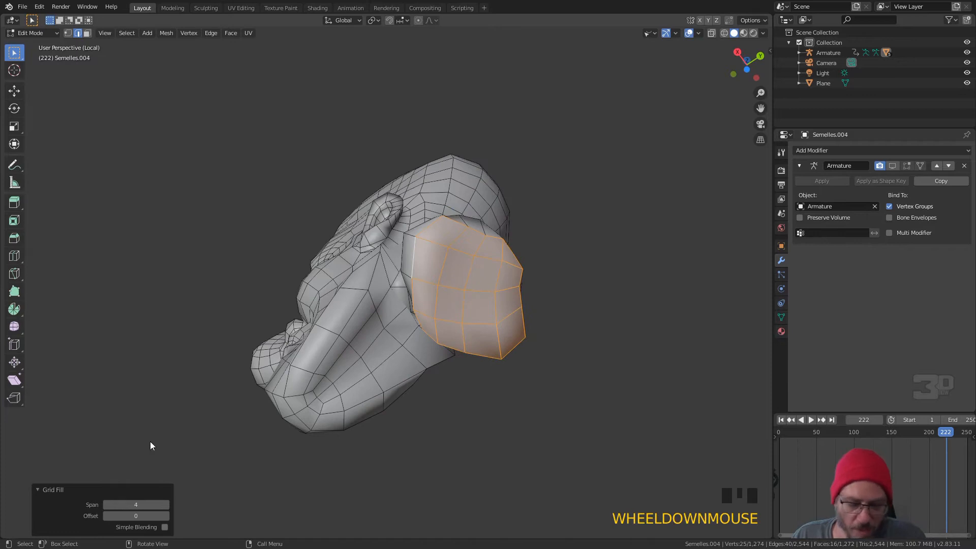
Try a Grid Fill span of 1 with an offset of 6 on the neck cap
left_click(166, 514)
left_click(167, 515)
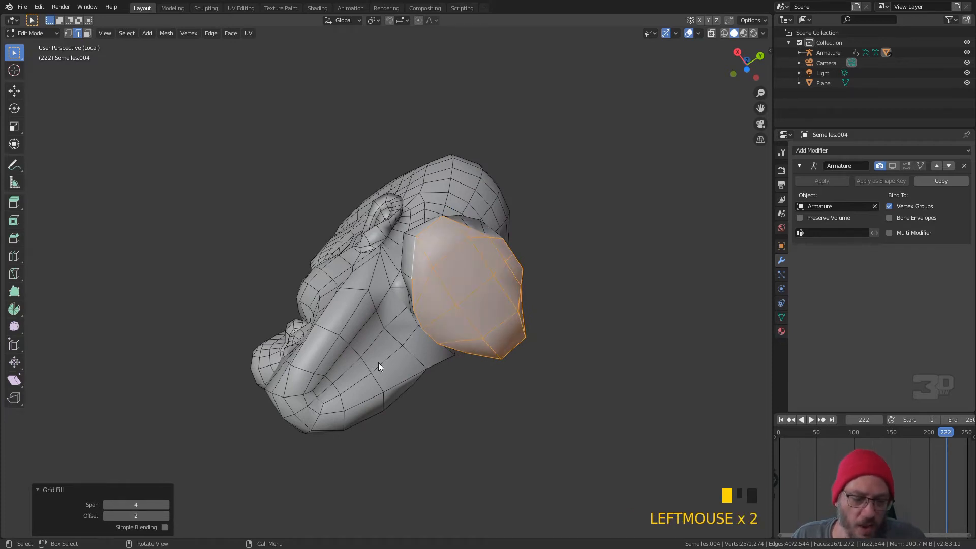
middle_click_drag(493, 334, 416, 349)
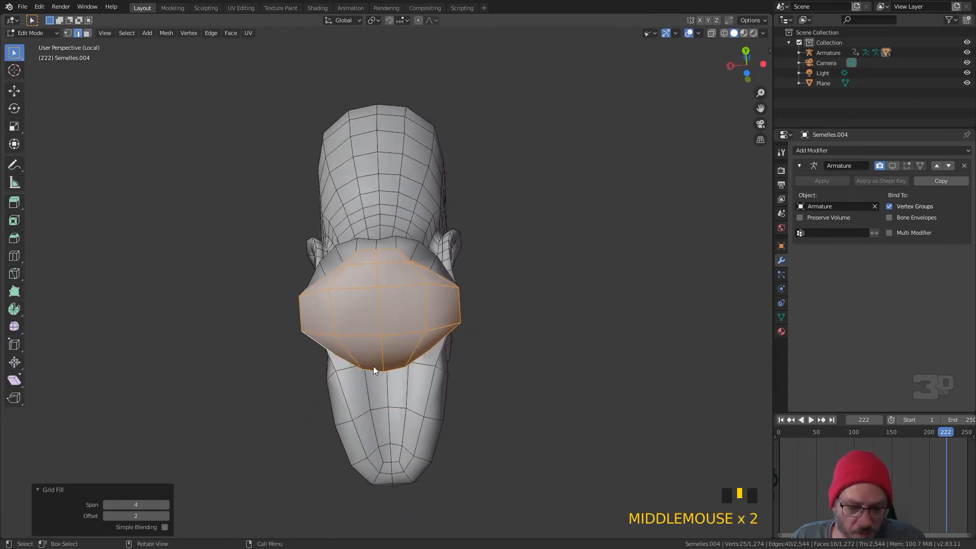
left_click(105, 503)
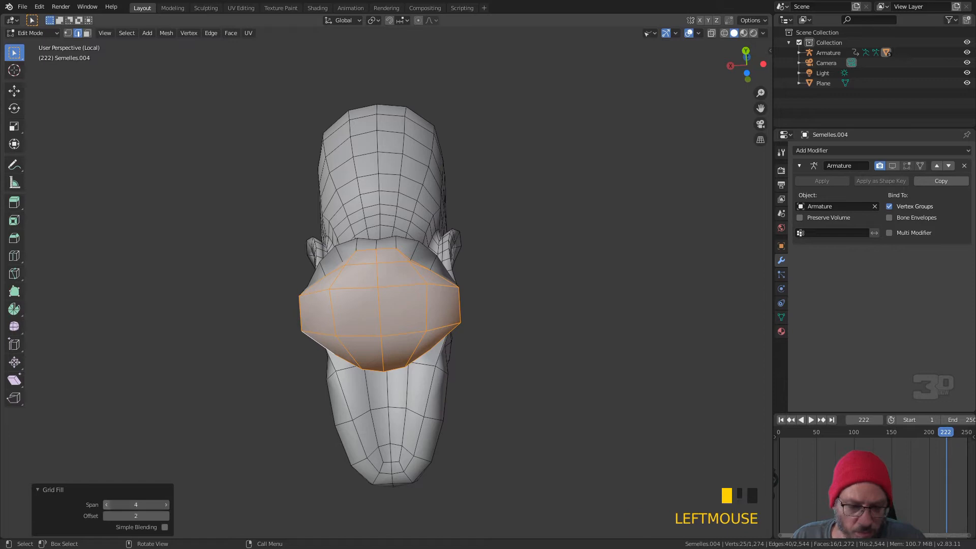
left_click(106, 504)
left_click(106, 504)
left_click(106, 504)
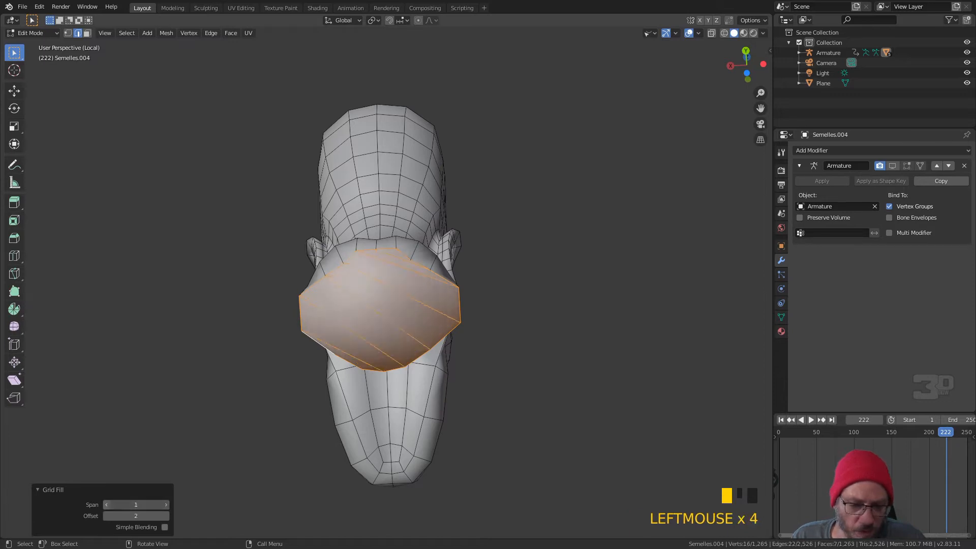
left_click(106, 503)
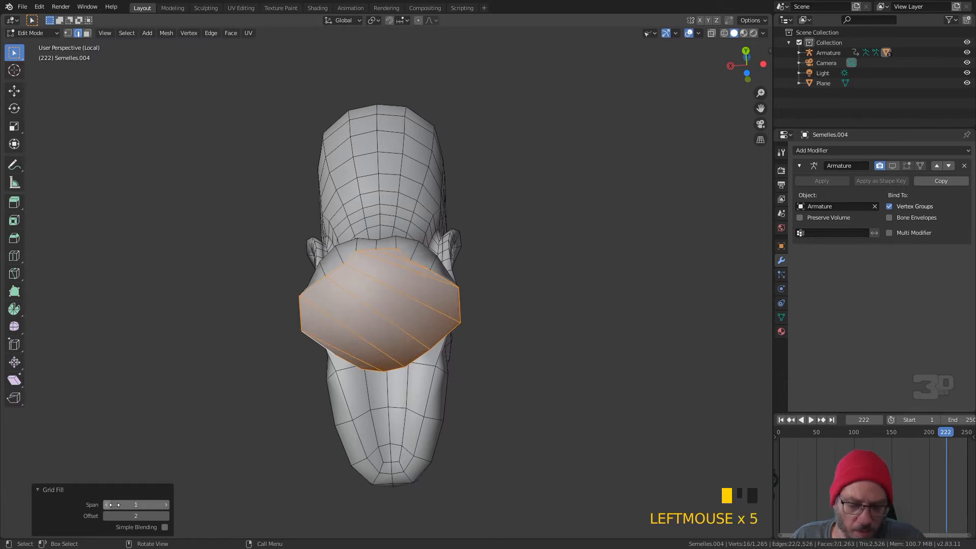
left_click(166, 516)
left_click(167, 515)
left_click(166, 516)
left_click(166, 516)
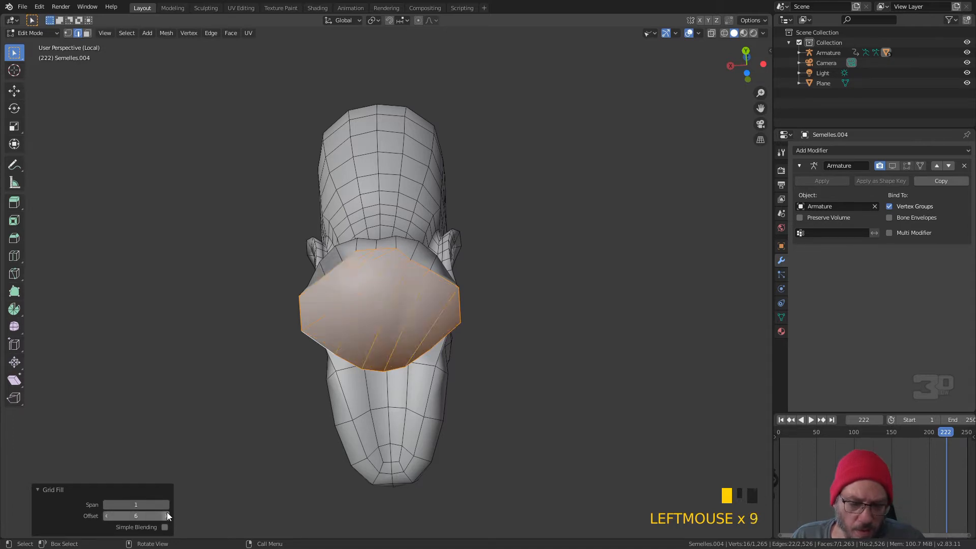
Set the neck cap's Grid Fill span to 2 and its offset to 3
left_click(166, 503)
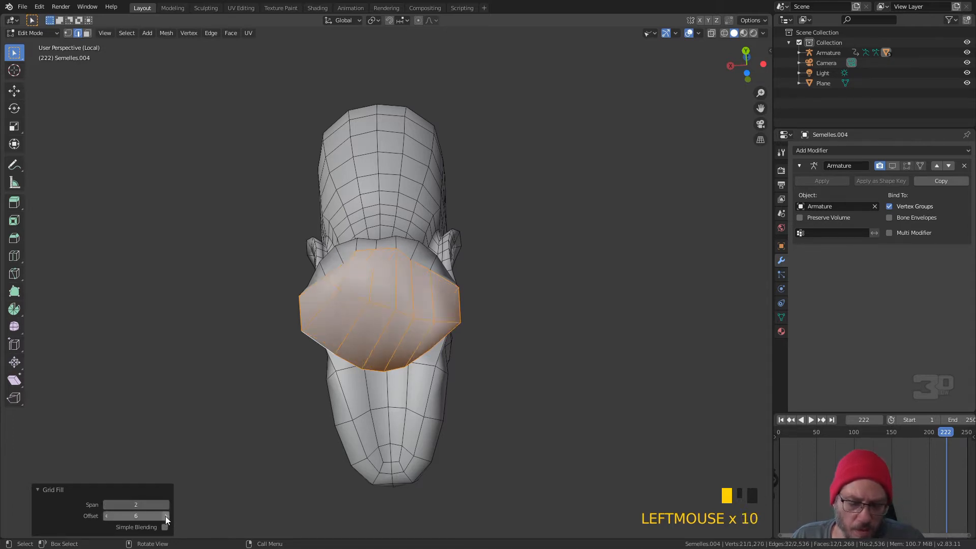
left_click(105, 516)
left_click(106, 515)
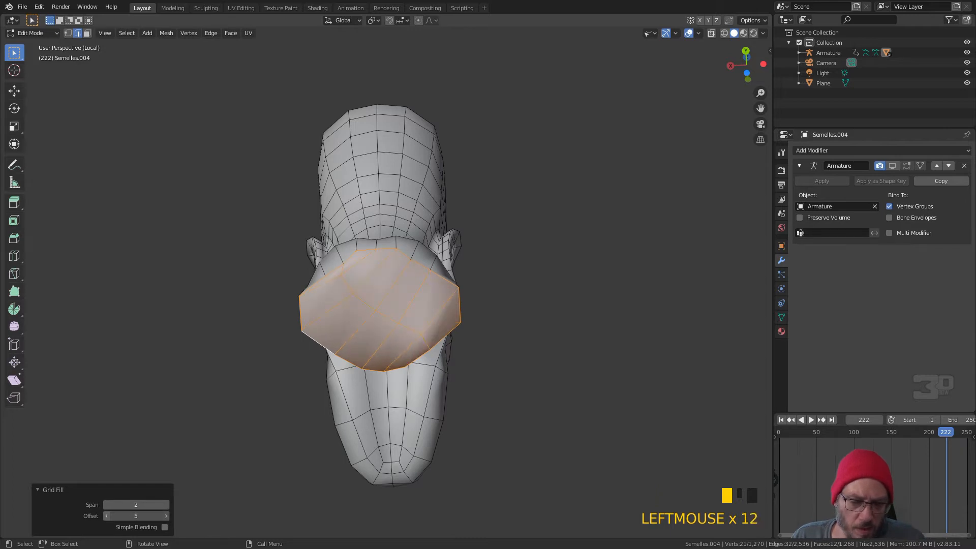
left_click(105, 516)
left_click(105, 516)
left_click(105, 516)
left_click(105, 516)
left_click(167, 516)
left_click(166, 516)
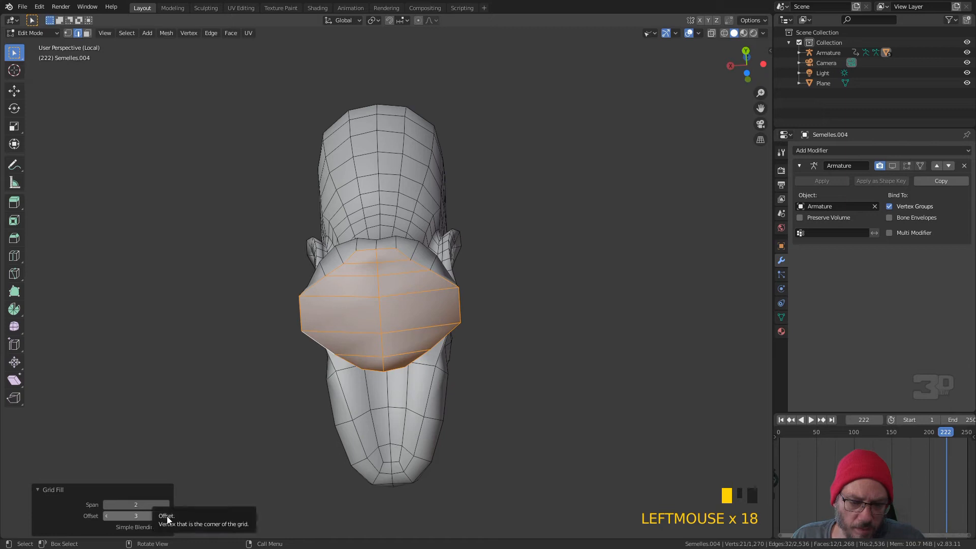
Inspect the neck cap from the side, activate the Scale tool, and set the transform orientation to Normal
middle_click_drag(301, 417, 480, 389)
scroll(462, 419, "up", 3)
middle_click_drag(486, 421, 354, 386)
middle_click(472, 442, "alt")
middle_click_drag(361, 437, 410, 353, "shift")
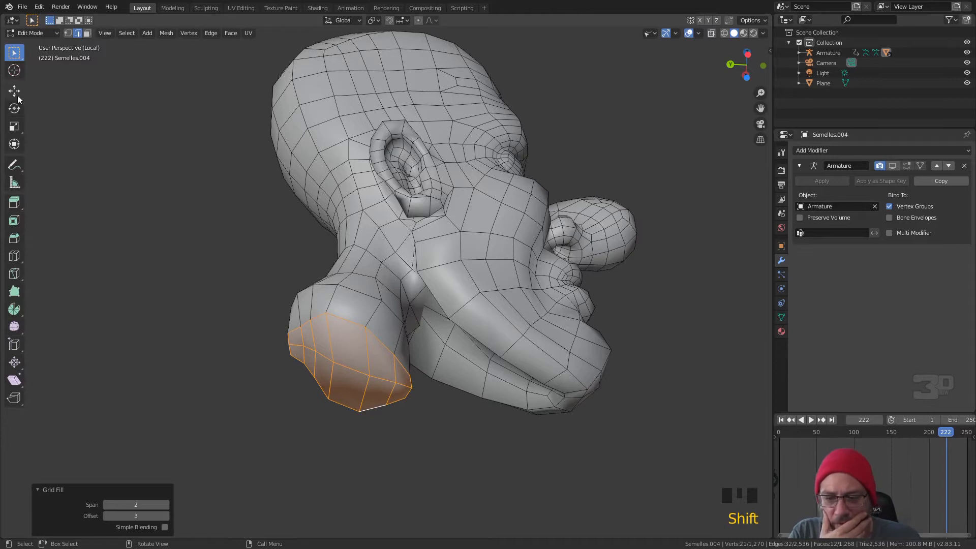
left_click(14, 129)
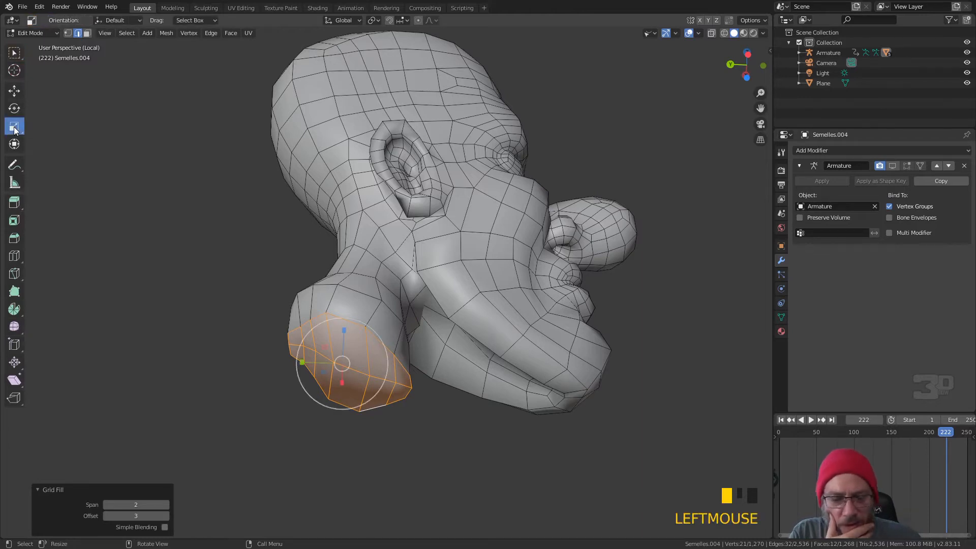
left_click(351, 20)
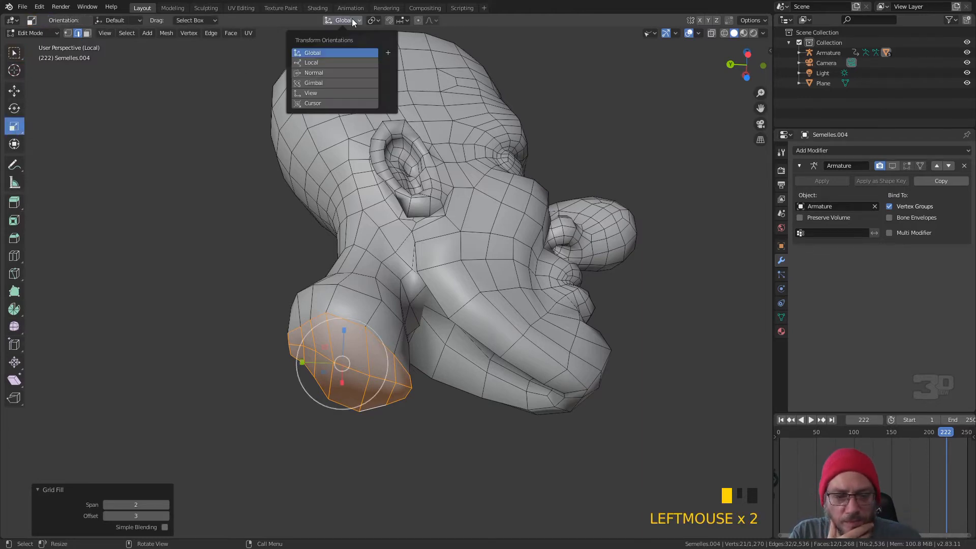
left_click(323, 73)
middle_click_drag(364, 153, 373, 188)
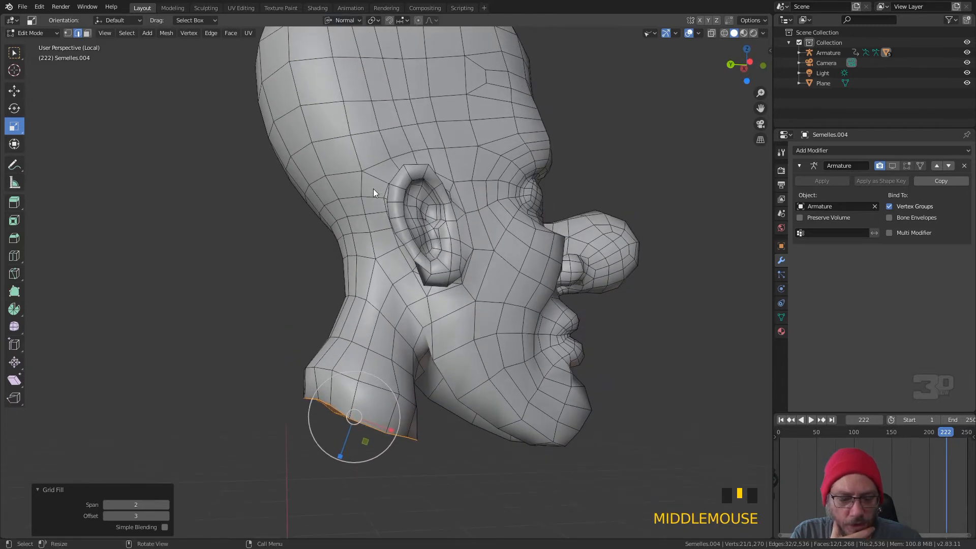
left_click_drag(343, 442, 361, 407)
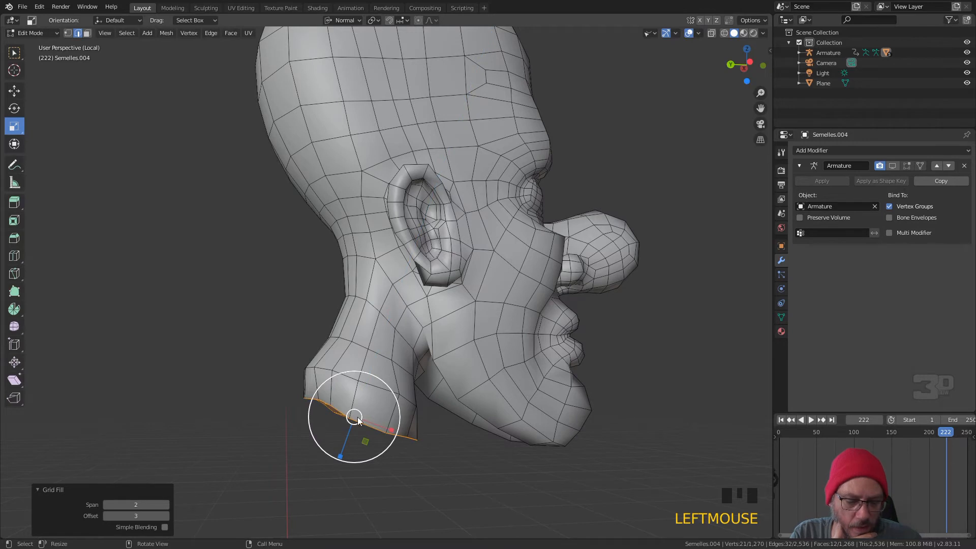
key("z")
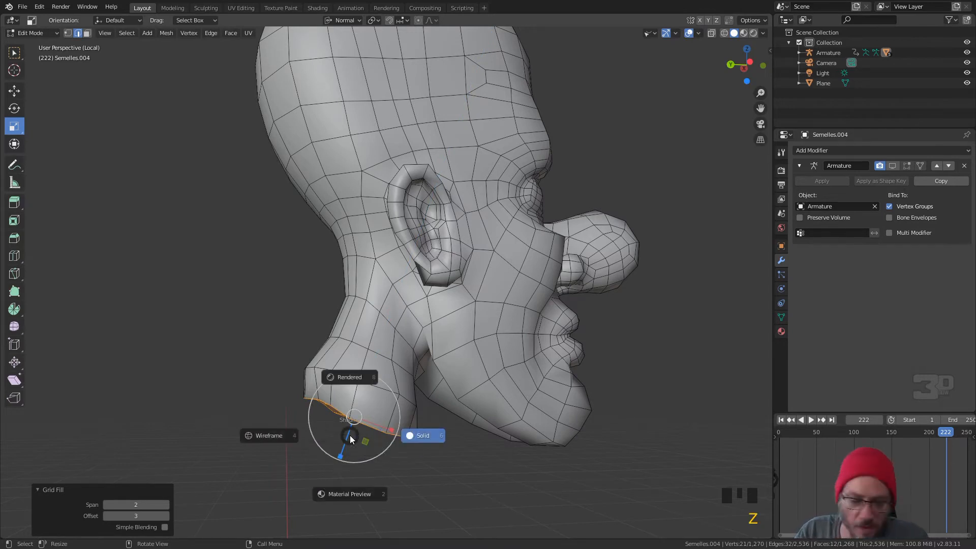
left_click(221, 296)
right_click(225, 301)
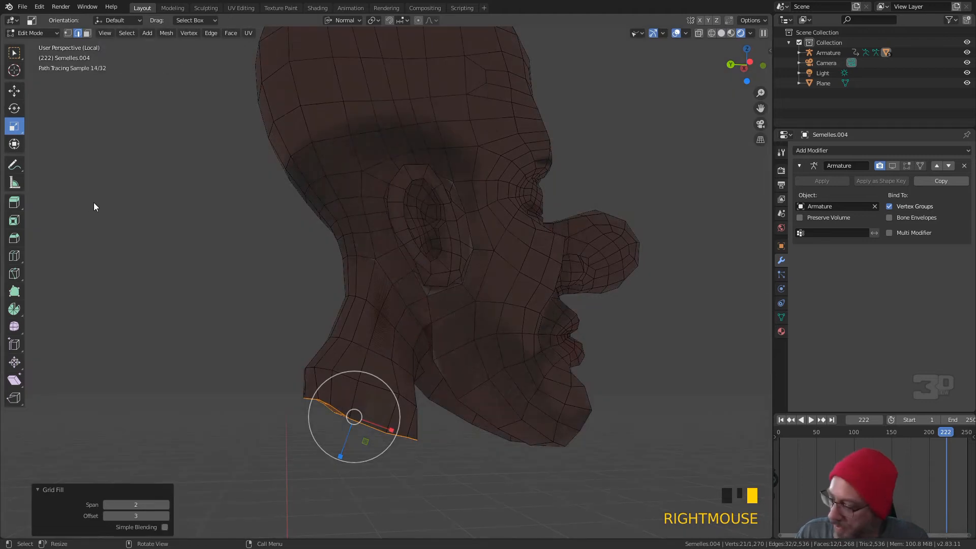
key("shift+z")
key("shift+z")
key("shift+z")
key("shift+z")
key("shift+z")
key("shift+z")
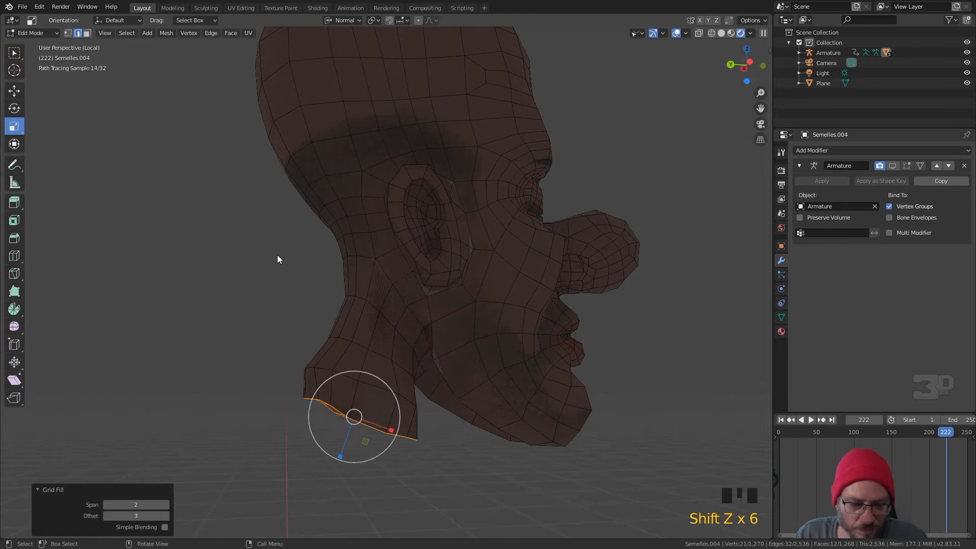
key("shift+z")
key("z")
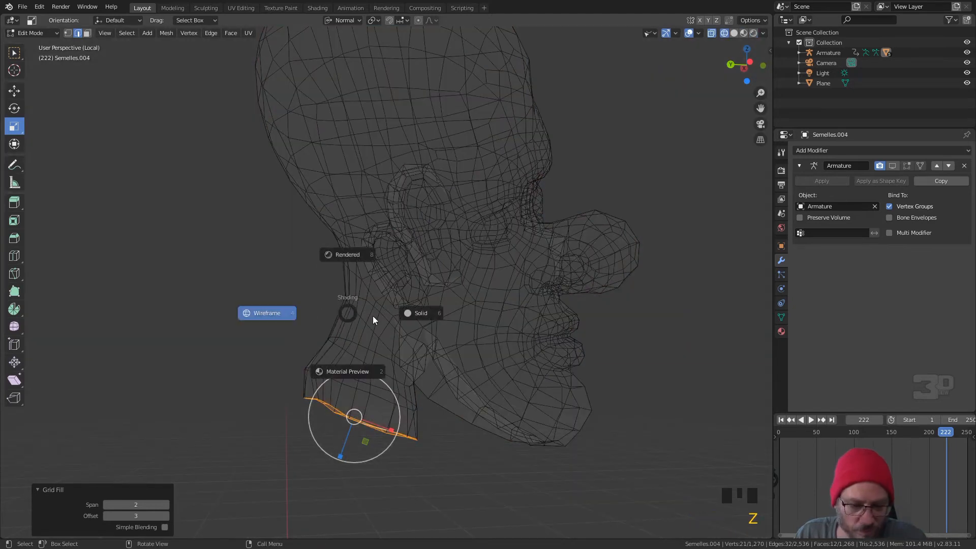
left_click(429, 315)
Flatten the neck cap by scaling it to 0 along its normal Z axis
mouse_move(416, 325)
middle_mouse_down()
mouse_move(407, 285)
mouse_move(400, 308)
middle_mouse_up()
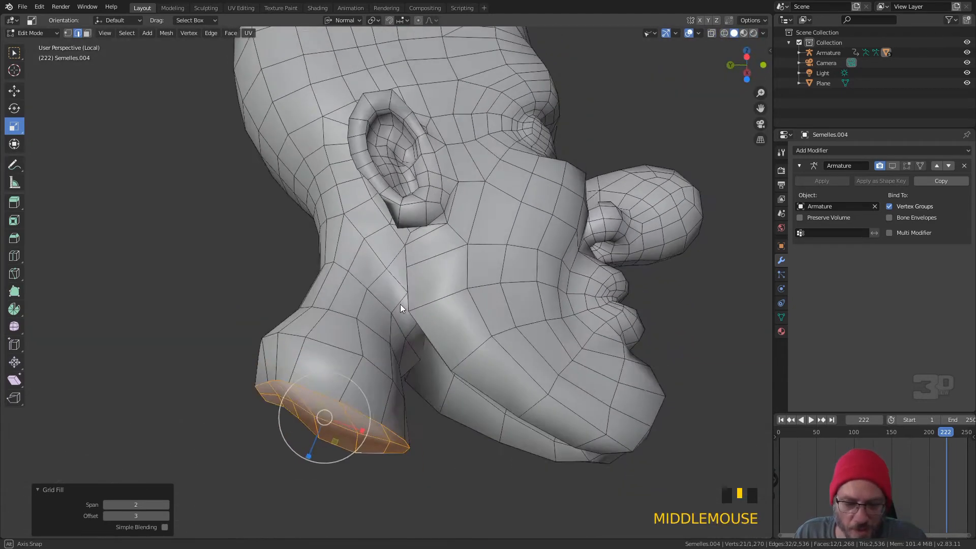
key("s")
key("z")
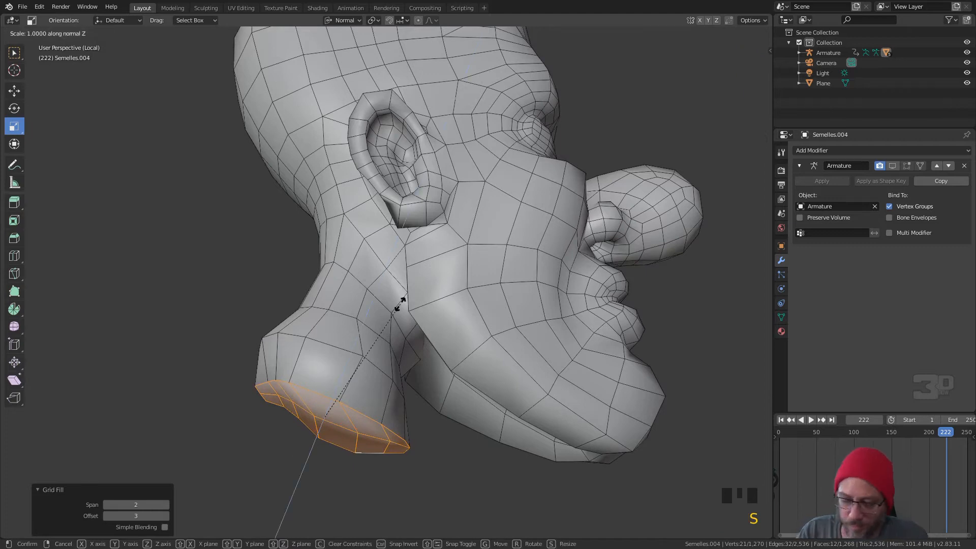
key("0")
key("Return")
middle_click_drag(283, 313, 334, 288)
middle_click_drag(369, 260, 329, 341)
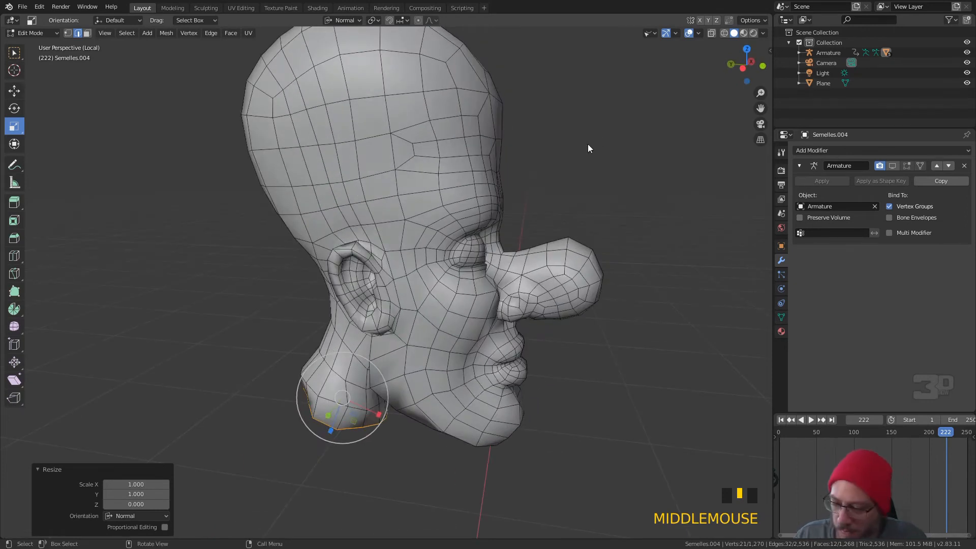
Leave local view, add a Multiresolution modifier to the head, and subdivide it twice in Object Mode
key("KP_Divide")
key("KP_Decimal")
middle_click_drag(542, 144, 610, 172)
scroll(505, 165, "down", 3)
left_click(814, 150)
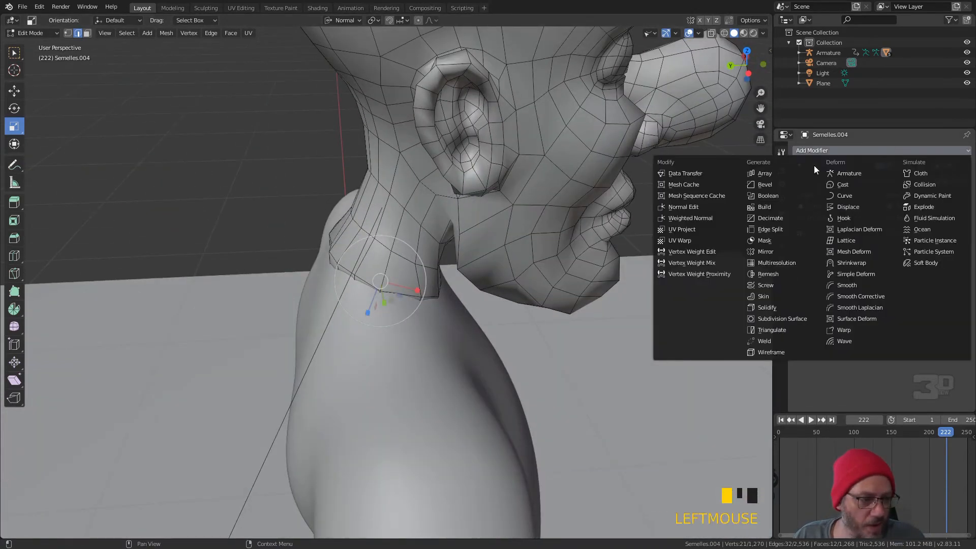
left_click(774, 262)
key("Tab")
middle_click_drag(453, 266, 177, 269)
left_click(926, 295)
left_click(926, 297)
Switch the head to Sculpt Mode and set the Grab brush's radius to 141 px
key("Tab")
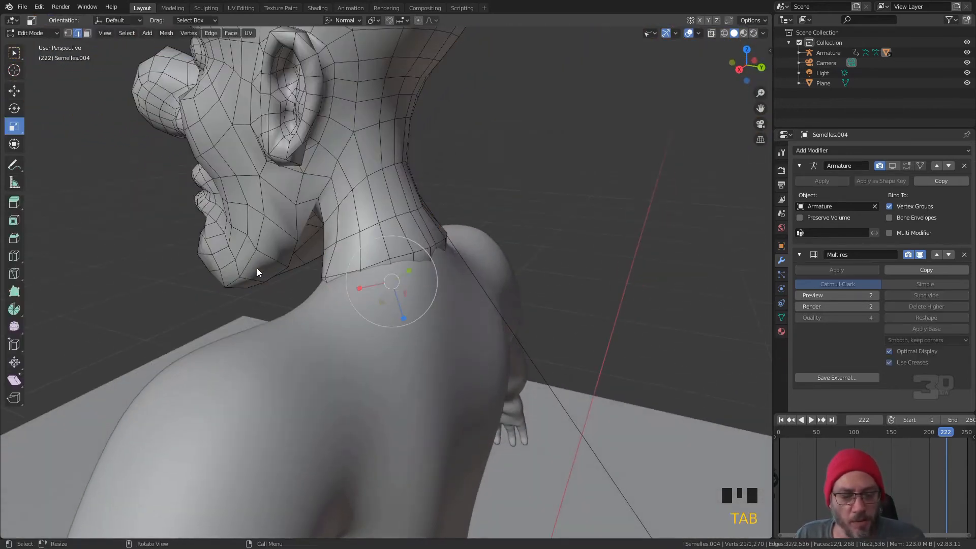
middle_click_drag(364, 279, 315, 269)
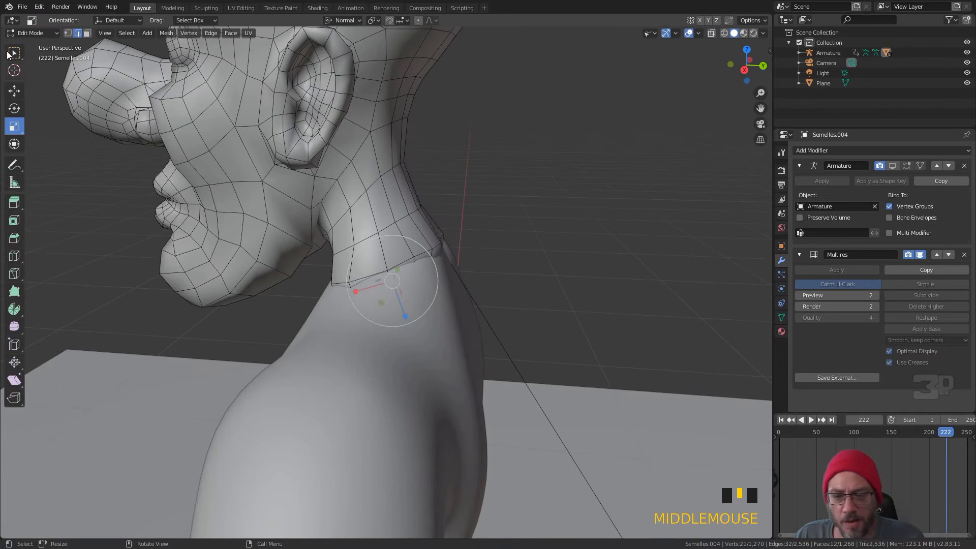
left_click(31, 33)
left_click(36, 70)
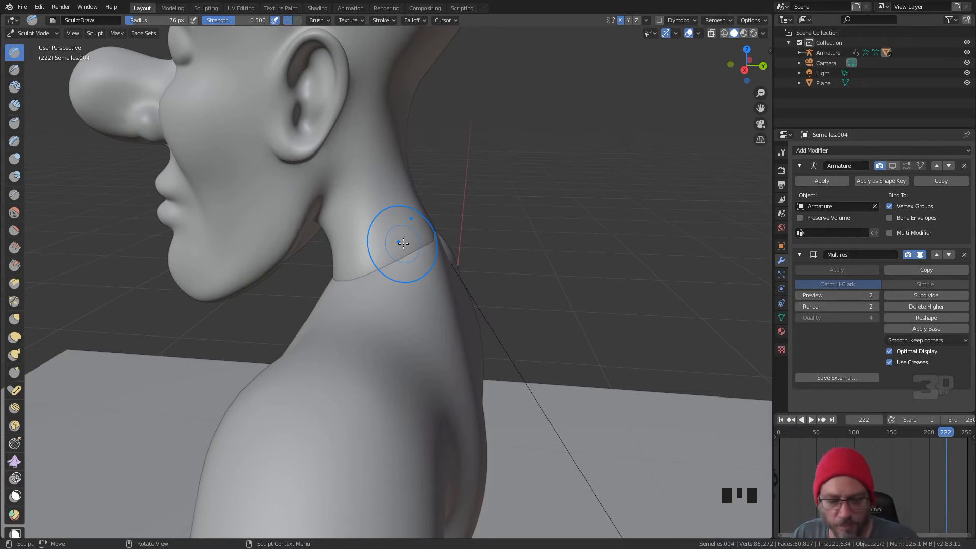
left_click(15, 318)
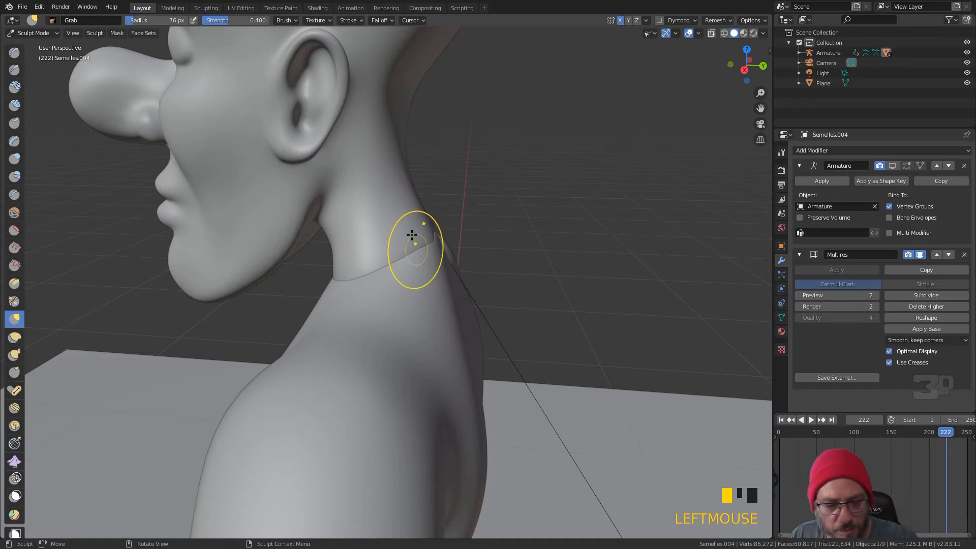
right_click(360, 268)
left_click_drag(360, 269, 394, 268)
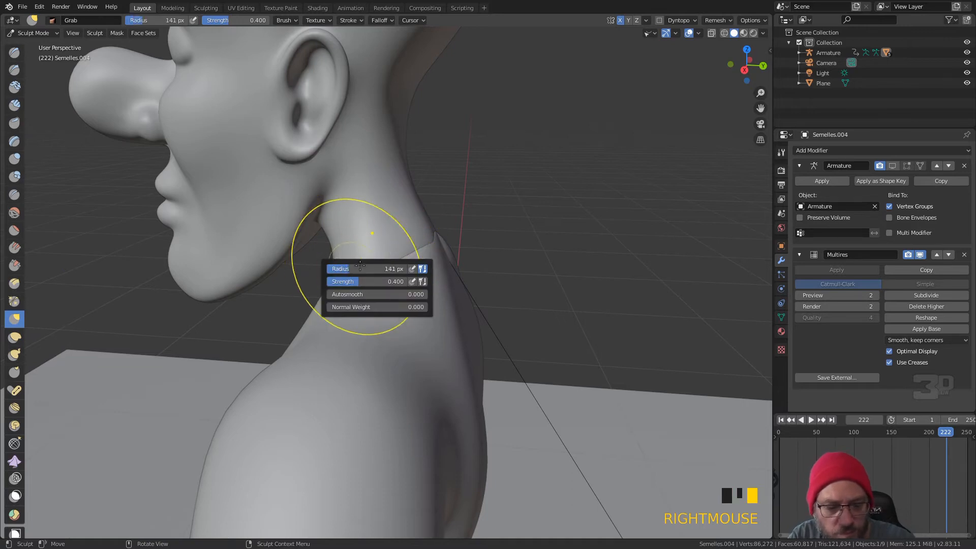
Reshape the base of the neck all around with Grab strokes so it fits the shirt's collar
left_click_drag(423, 236, 424, 238)
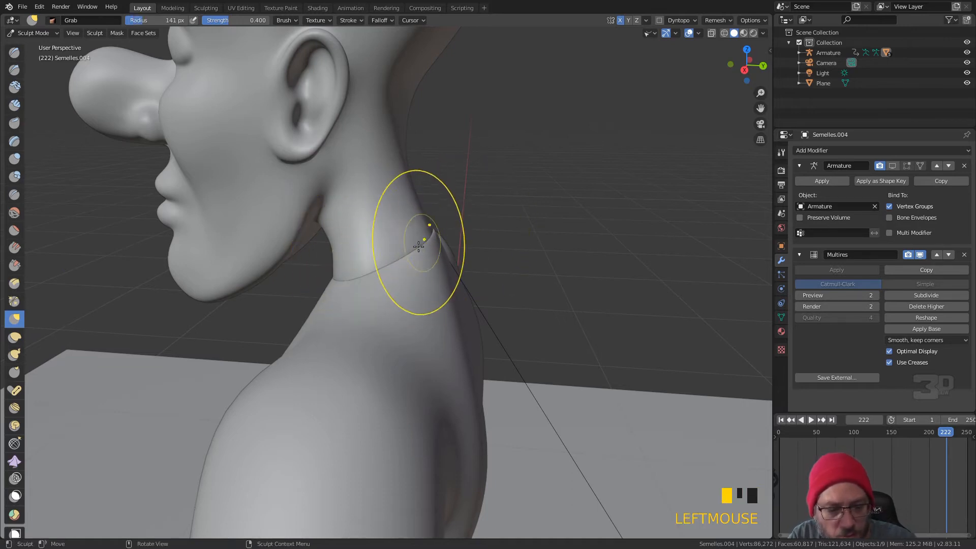
mouse_move(464, 218)
middle_mouse_down()
mouse_move(398, 273)
mouse_move(474, 246)
mouse_move(410, 270)
mouse_move(405, 261)
middle_mouse_up()
mouse_move(414, 295)
left_mouse_down()
mouse_move(417, 303)
mouse_move(401, 310)
mouse_move(425, 296)
left_mouse_up()
middle_click_drag(424, 296, 443, 295)
middle_click_drag(369, 274, 348, 270)
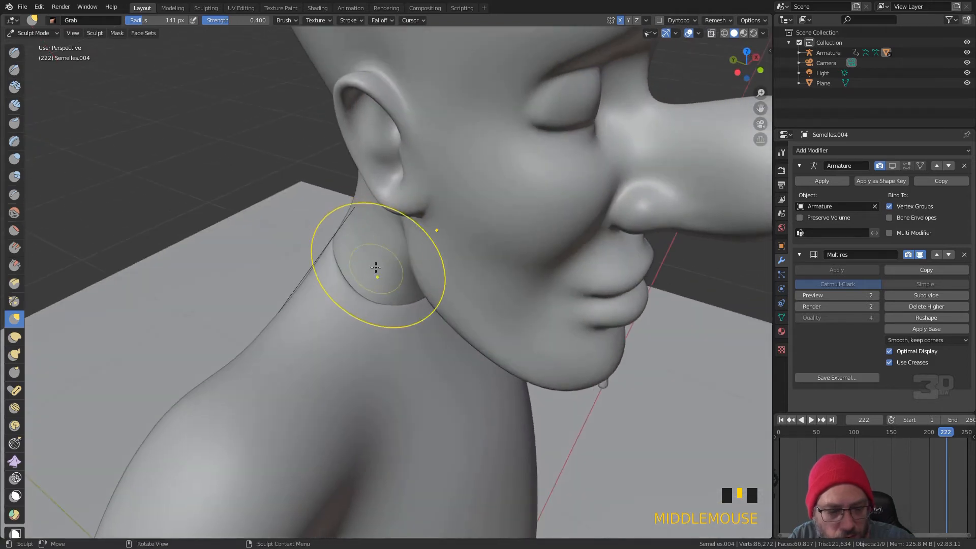
left_click_drag(331, 239, 339, 244)
mouse_move(340, 244)
middle_mouse_down()
mouse_move(357, 266)
mouse_move(366, 252)
mouse_move(359, 273)
mouse_move(517, 261)
mouse_move(438, 299)
mouse_move(356, 279)
middle_mouse_up()
mouse_move(355, 279)
left_mouse_down()
mouse_move(343, 279)
mouse_move(361, 277)
left_mouse_up()
mouse_move(360, 277)
middle_mouse_down()
mouse_move(540, 250)
mouse_move(501, 237)
middle_mouse_up()
left_click_drag(362, 229, 377, 268)
mouse_move(377, 267)
middle_mouse_down()
mouse_move(377, 277)
mouse_move(439, 287)
mouse_move(427, 259)
middle_mouse_up()
left_click_drag(427, 258, 427, 259)
middle_click_drag(427, 262, 414, 296)
left_click_drag(415, 296, 414, 296)
mouse_move(418, 290)
middle_mouse_down()
mouse_move(371, 242)
mouse_move(356, 246)
mouse_move(379, 239)
middle_mouse_up()
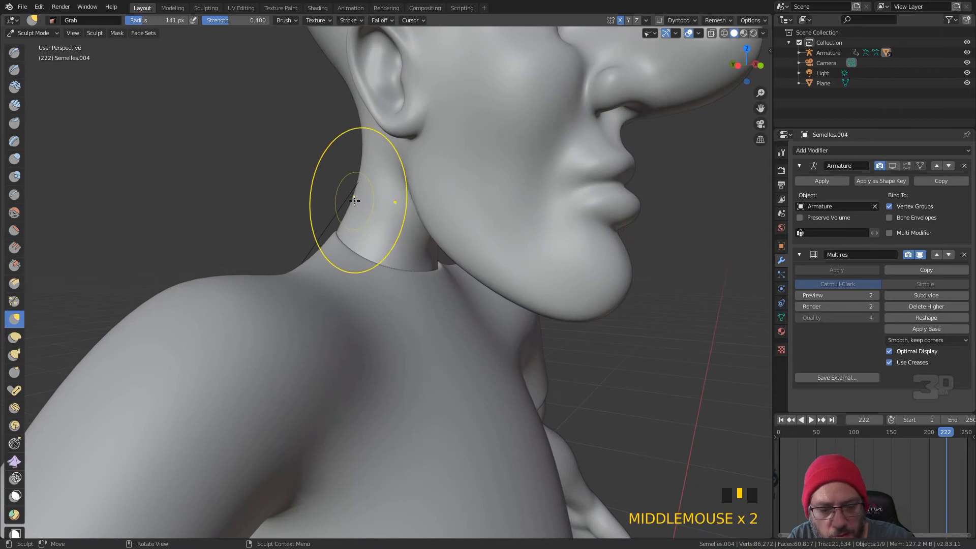
left_click_drag(351, 218, 357, 209)
mouse_move(360, 212)
middle_mouse_down()
mouse_move(488, 305)
mouse_move(545, 307)
mouse_move(350, 263)
middle_mouse_up()
mouse_move(351, 263)
left_mouse_down()
mouse_move(323, 267)
mouse_move(333, 269)
left_mouse_up()
middle_click_drag(333, 270, 389, 277)
mouse_move(331, 294)
middle_mouse_down()
mouse_move(370, 283)
mouse_move(360, 294)
middle_mouse_up()
left_click_drag(359, 294, 361, 287)
mouse_move(361, 288)
middle_mouse_down()
mouse_move(366, 323)
mouse_move(338, 305)
middle_mouse_up()
left_click_drag(338, 305, 337, 305)
mouse_move(337, 305)
middle_mouse_down()
mouse_move(388, 276)
mouse_move(415, 224)
mouse_move(508, 218)
middle_mouse_up()
right_click(515, 212)
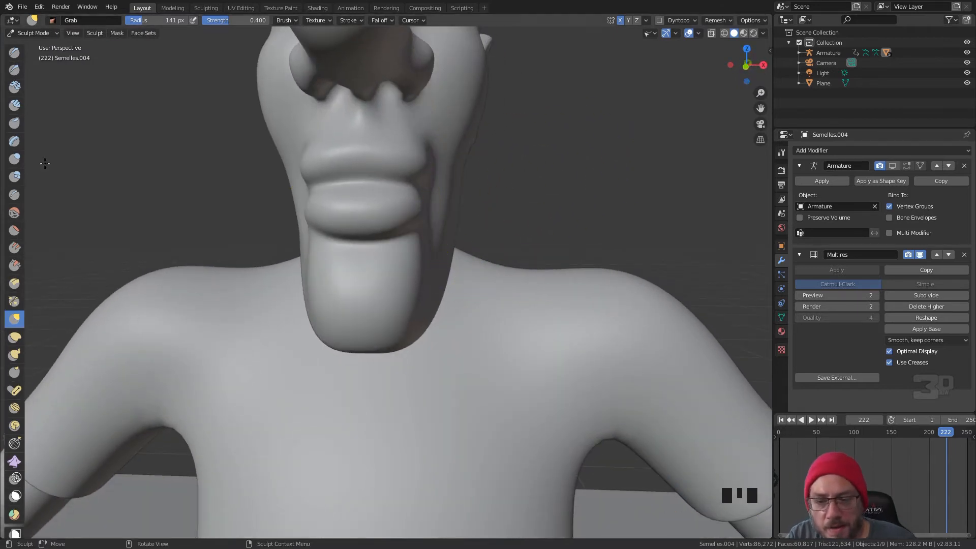
Return to Object Mode, select the trousers, and isolate them in local view in Edit Mode
left_click(30, 32)
left_click(32, 44)
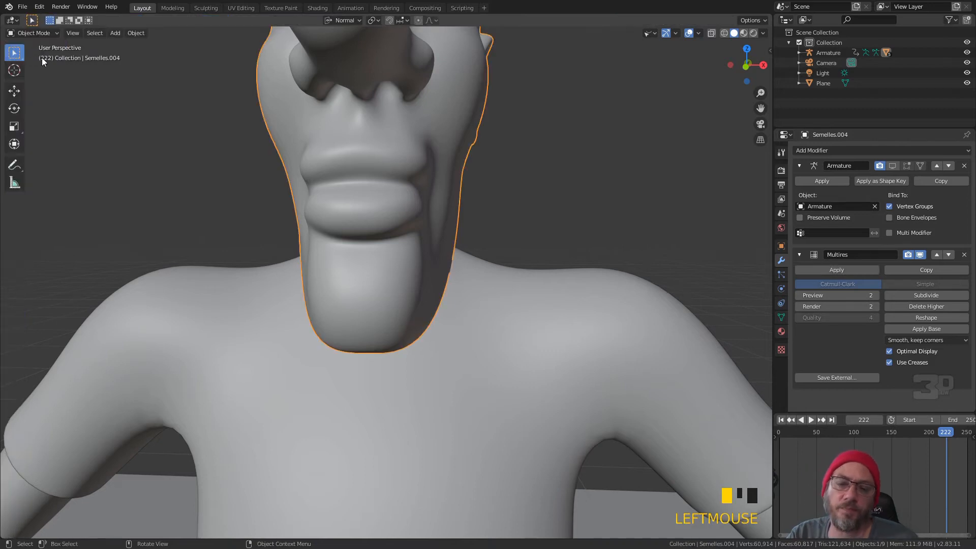
scroll(299, 227, "down", 5)
scroll(484, 227, "down", 3)
middle_click_drag(472, 218, 412, 250)
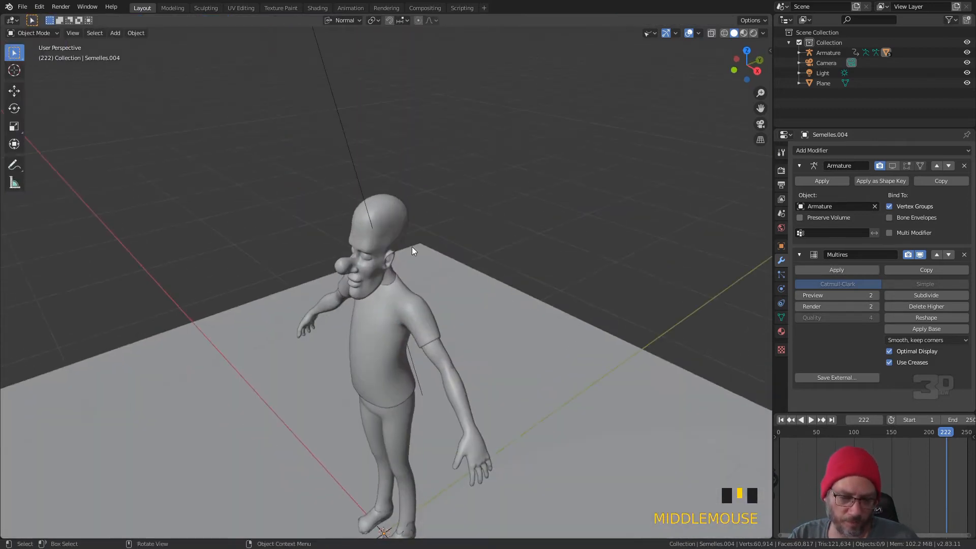
middle_click_drag(420, 310, 369, 249)
left_click(370, 251)
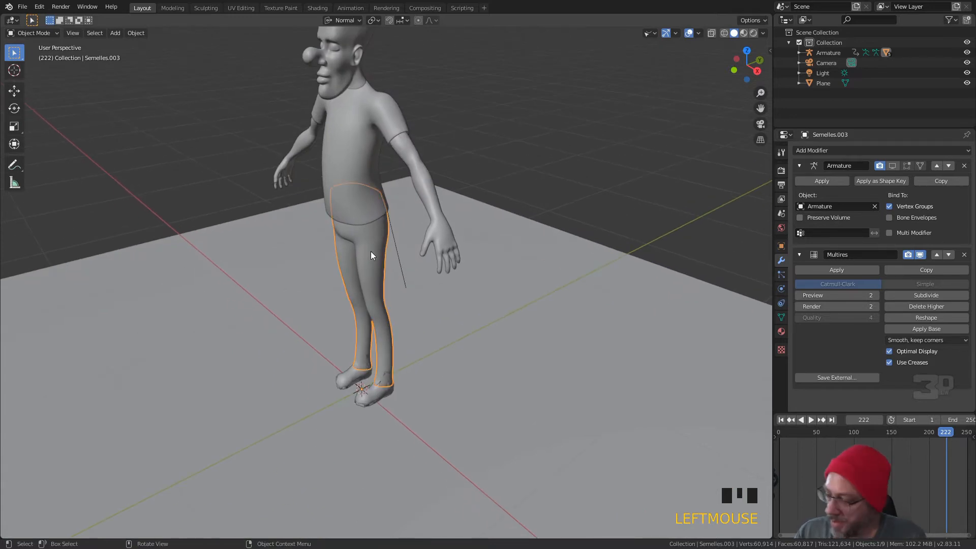
key("Tab")
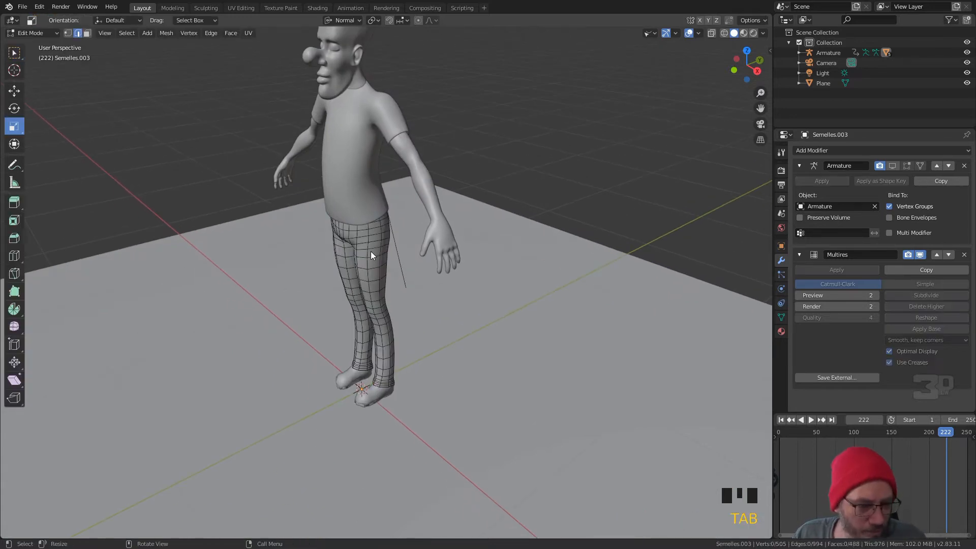
key("KP_Divide")
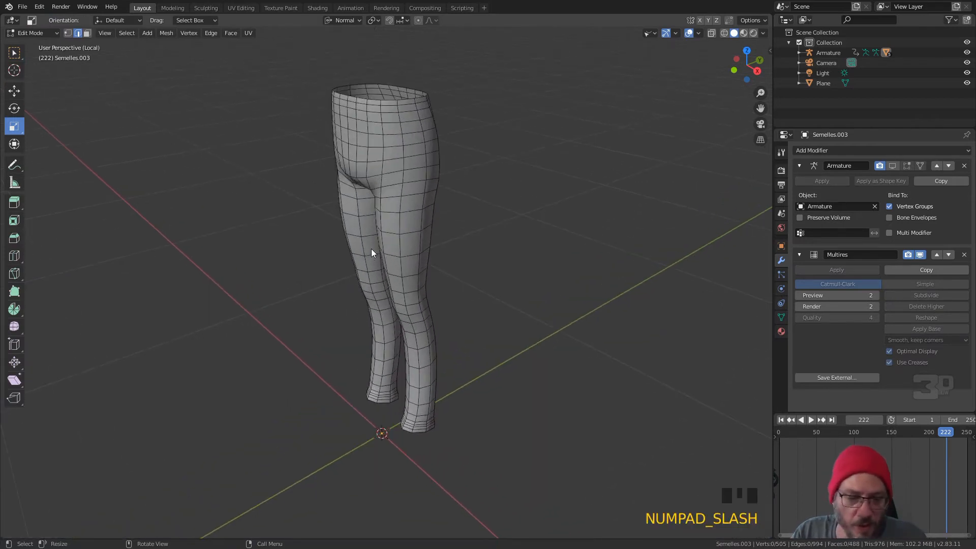
Select the open edge loop at the trousers' waist and close it with Grid Fill
left_click(401, 101)
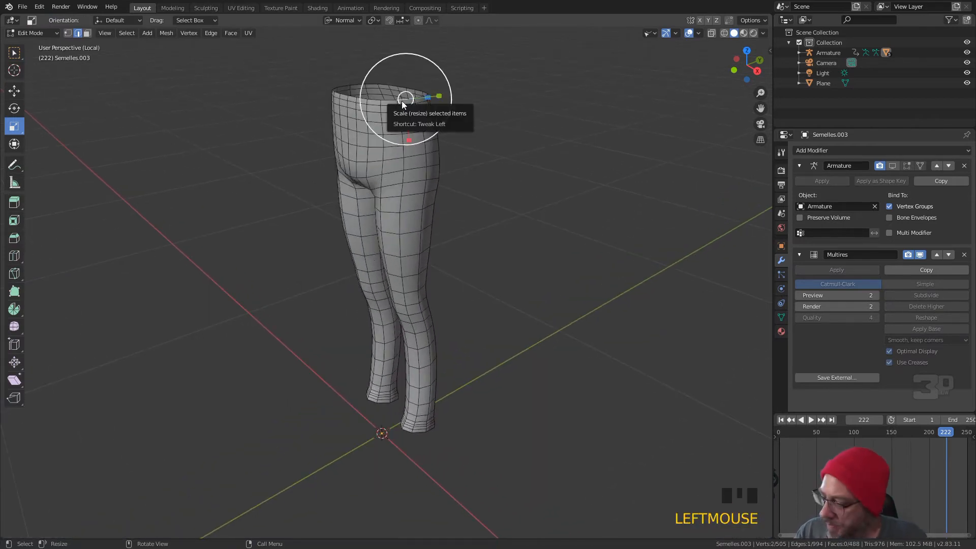
key("w")
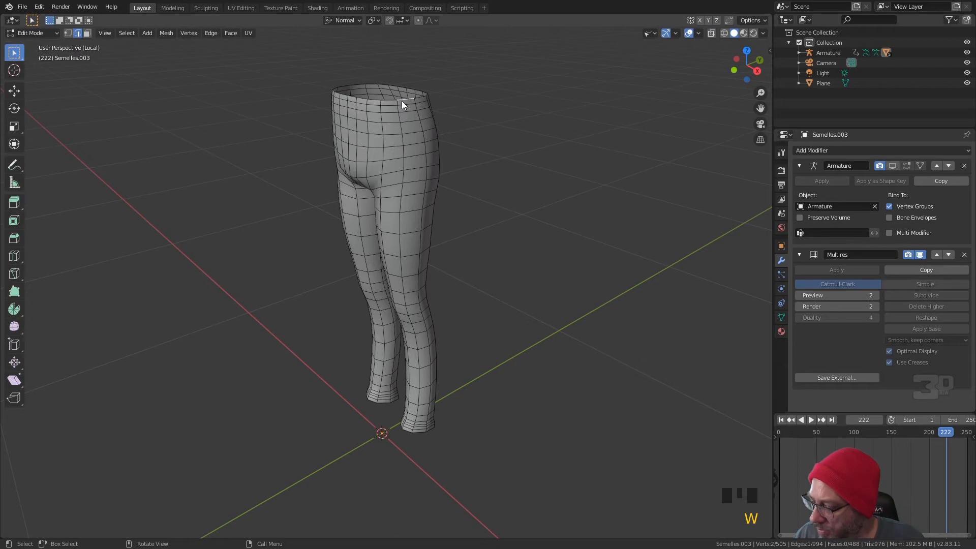
left_click(402, 101, "alt")
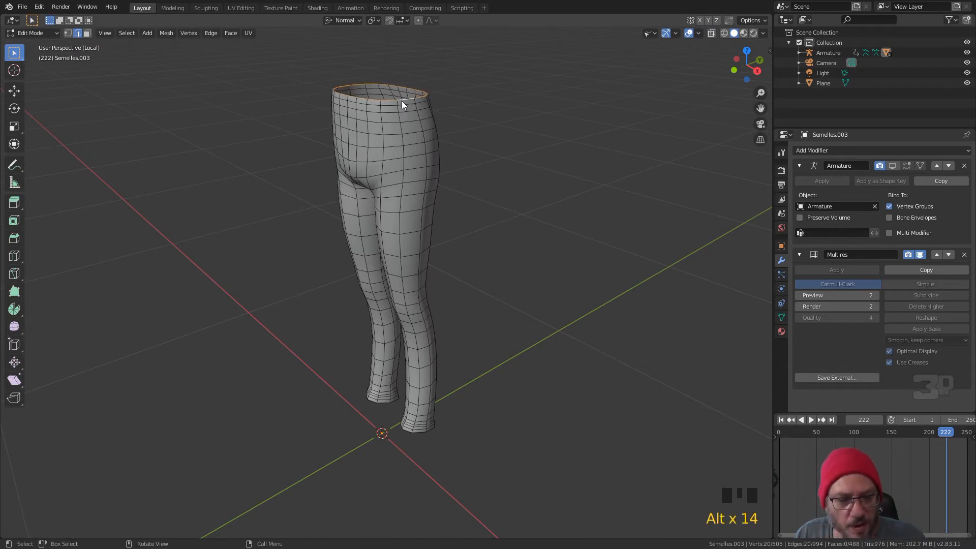
middle_click_drag(292, 77, 326, 138)
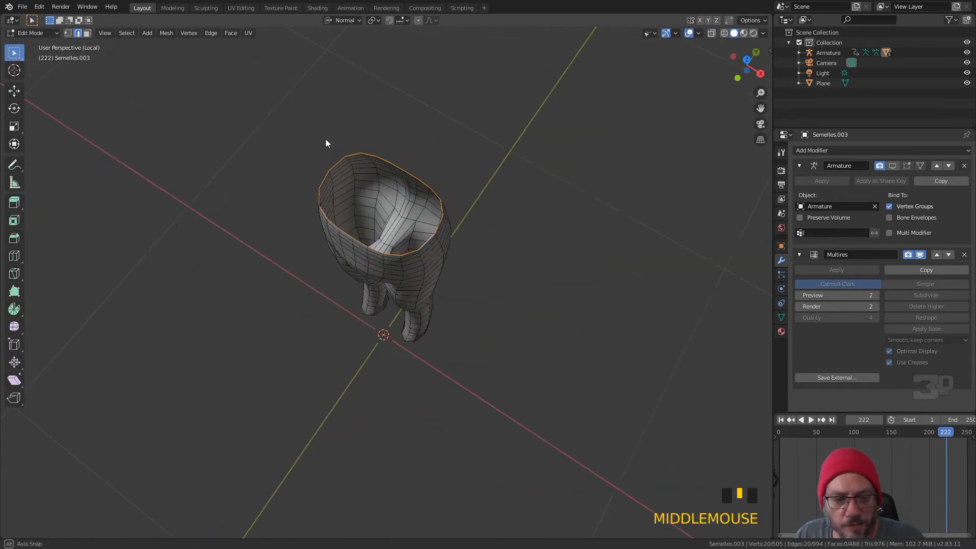
left_click(229, 32)
left_click(262, 155)
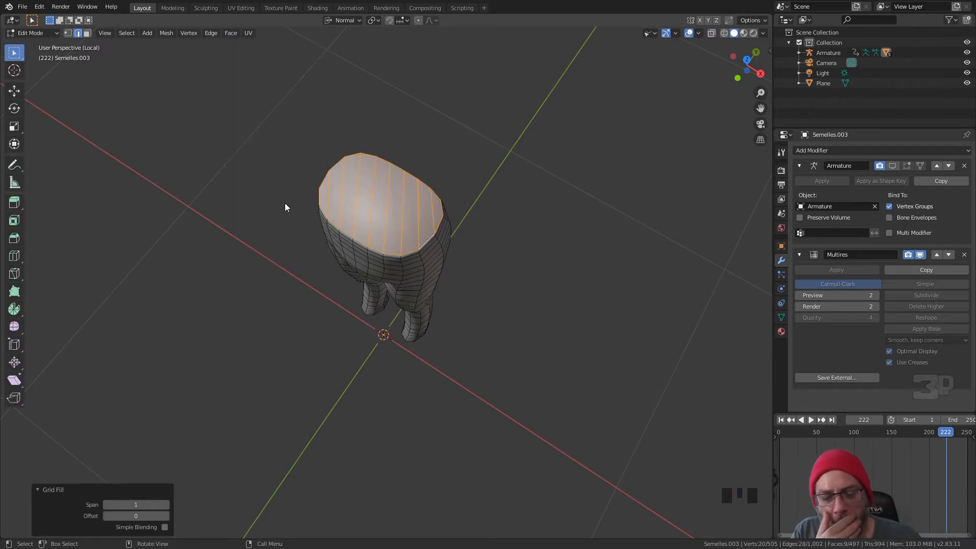
Set the waist cap's Grid Fill span to 6 and offset to 1, and clear the selection
left_click(165, 514)
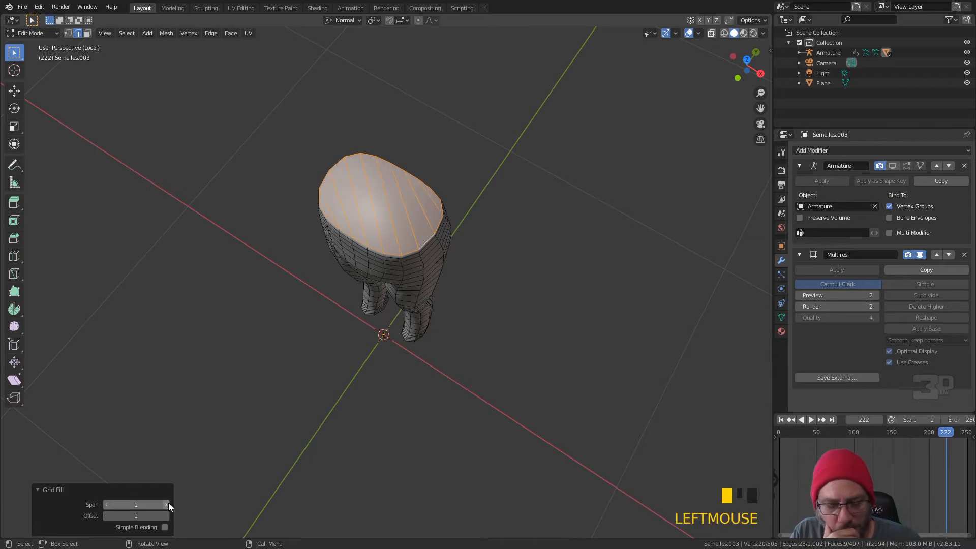
left_click(169, 502)
left_click(169, 502)
left_click(169, 502)
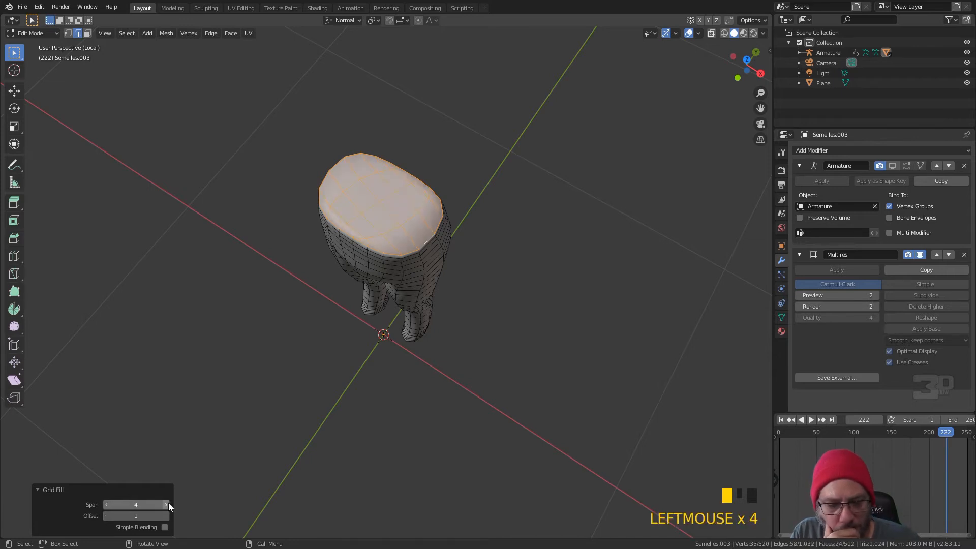
left_click(168, 502)
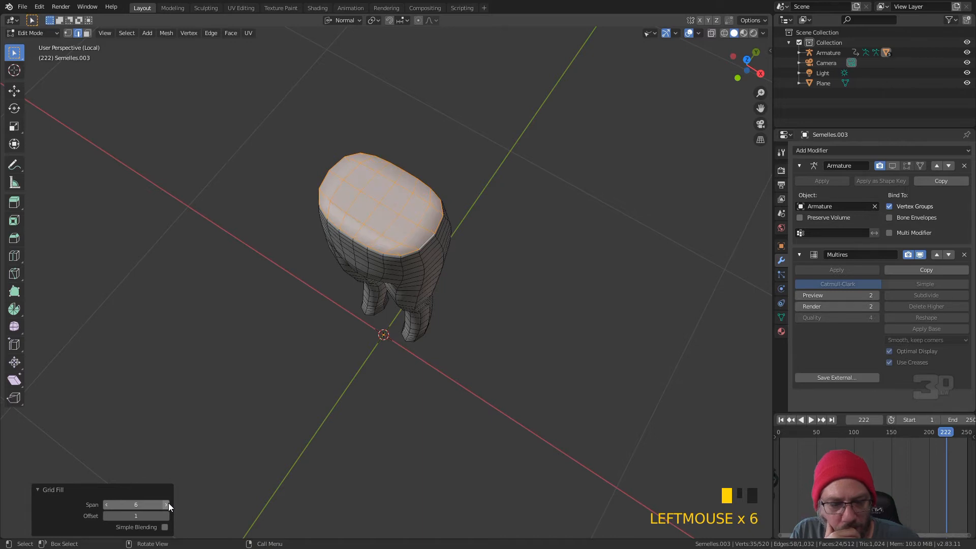
middle_click_drag(144, 487, 394, 265)
left_click(535, 174)
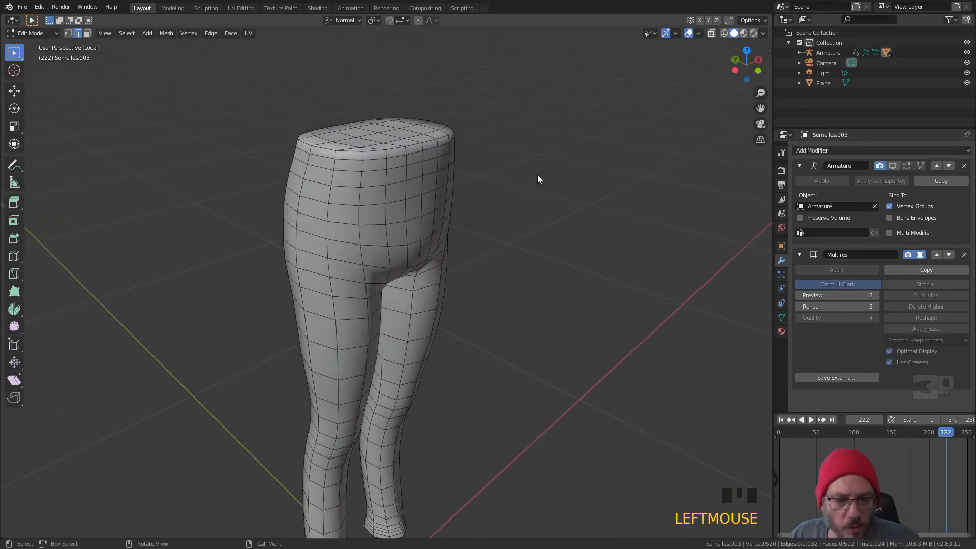
Select the open edge loop at the hem of one trouser leg and close it with Grid Fill
middle_click_drag(443, 217, 256, 443)
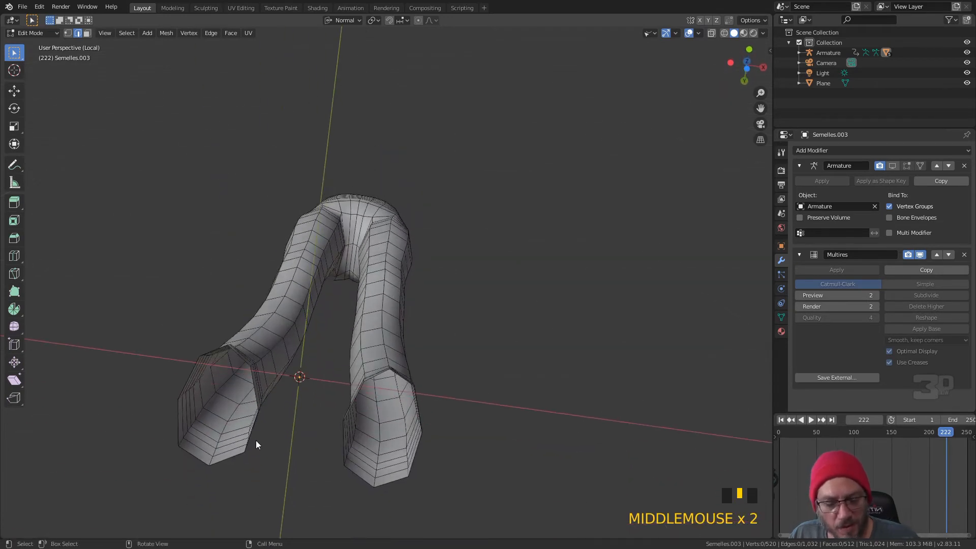
key("alt")
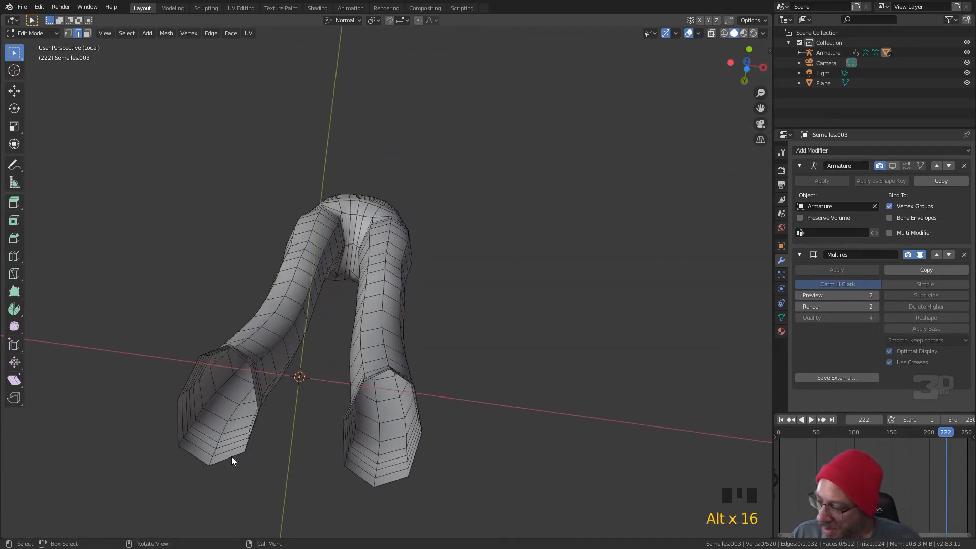
key("Tab")
key("Tab")
left_click(231, 457)
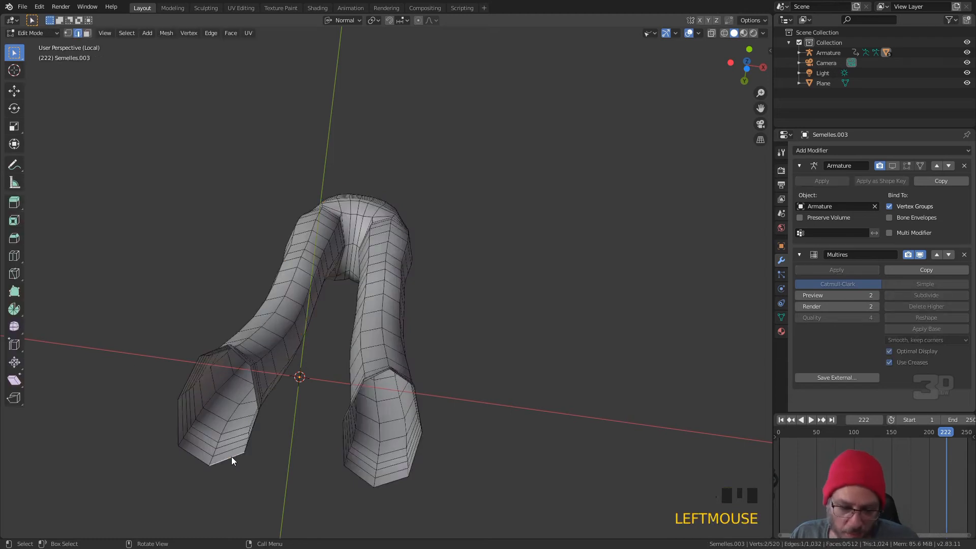
left_click(231, 456, "alt")
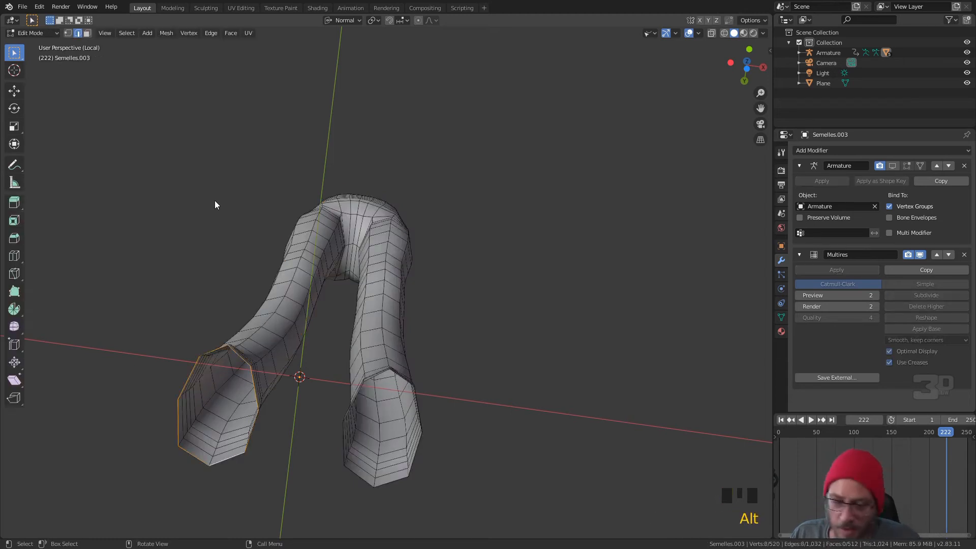
left_click(230, 33)
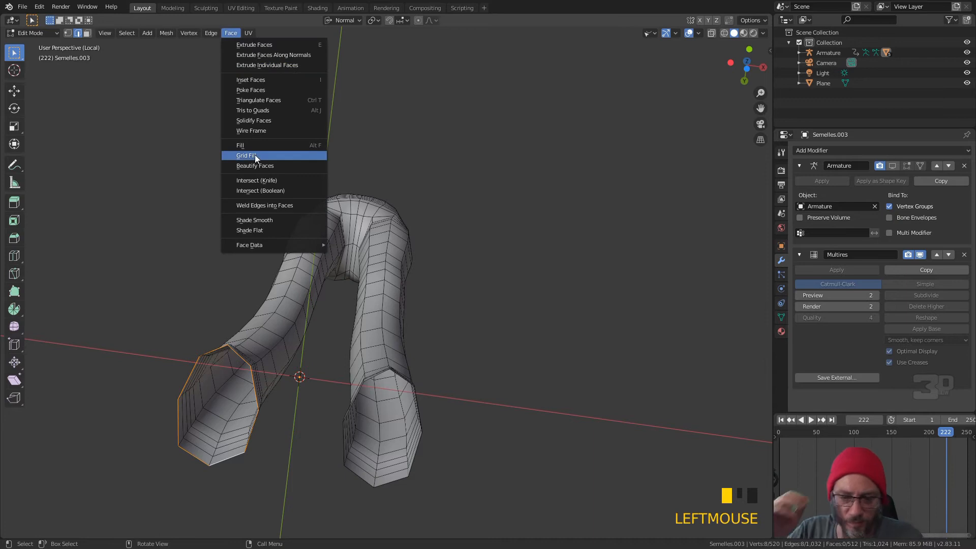
left_click(255, 154)
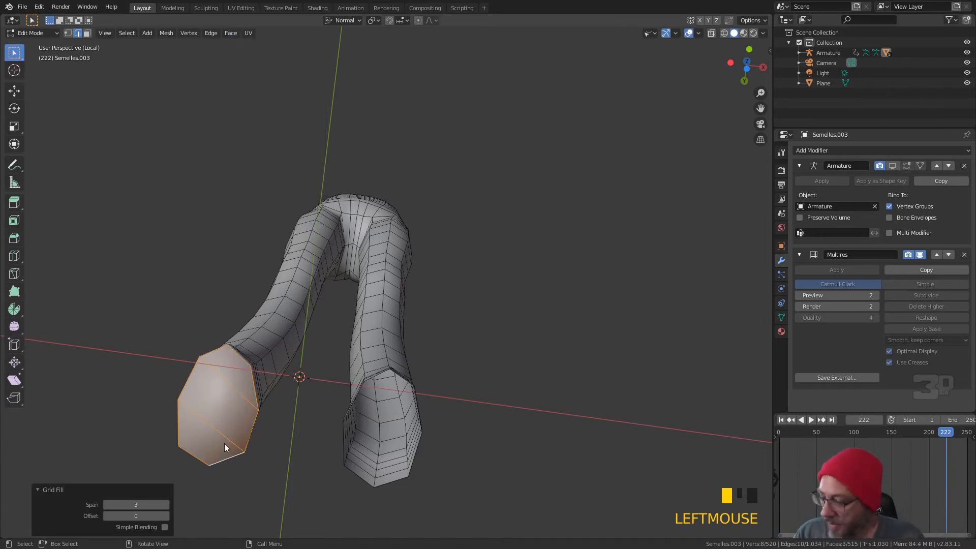
Set the hem cap's Grid Fill offset to 3 and span to 2
left_click(167, 515)
left_click(165, 515)
left_click(165, 516)
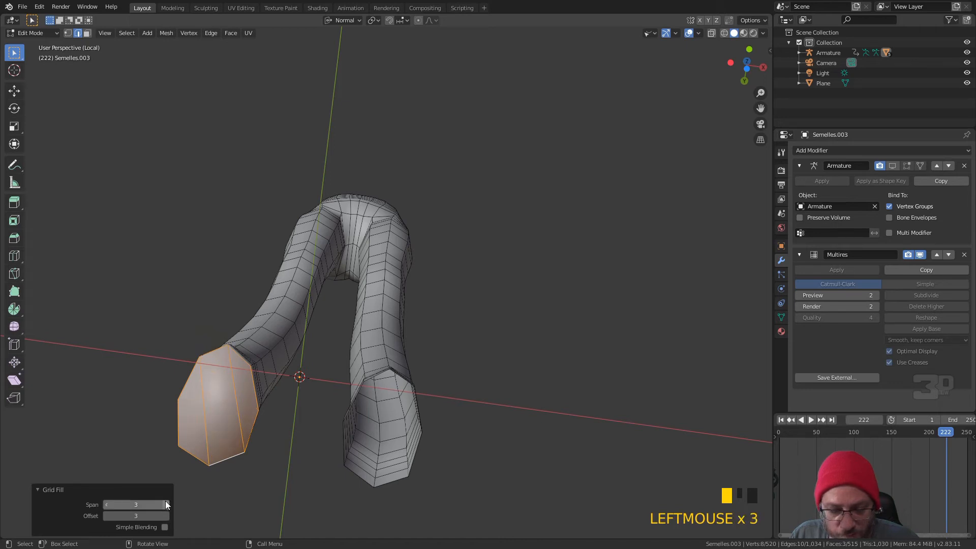
left_click(166, 505)
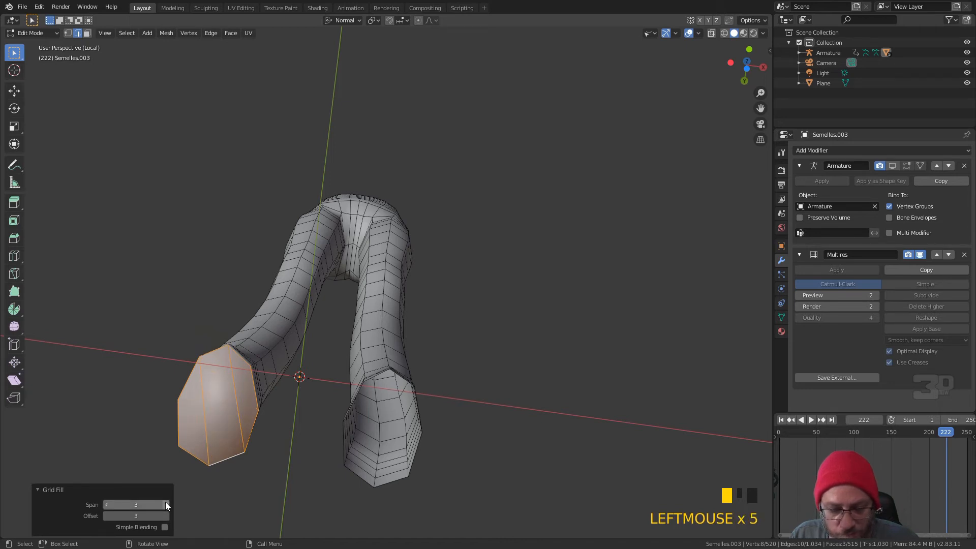
left_click(105, 505)
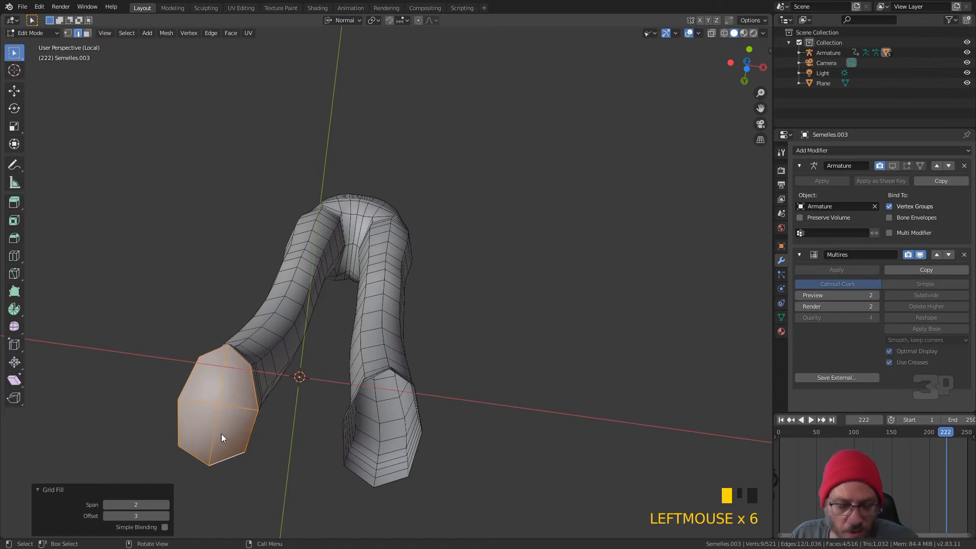
Inset the hem cap's faces by about 0.0035 m
middle_click_drag(254, 423, 271, 429)
key("i")
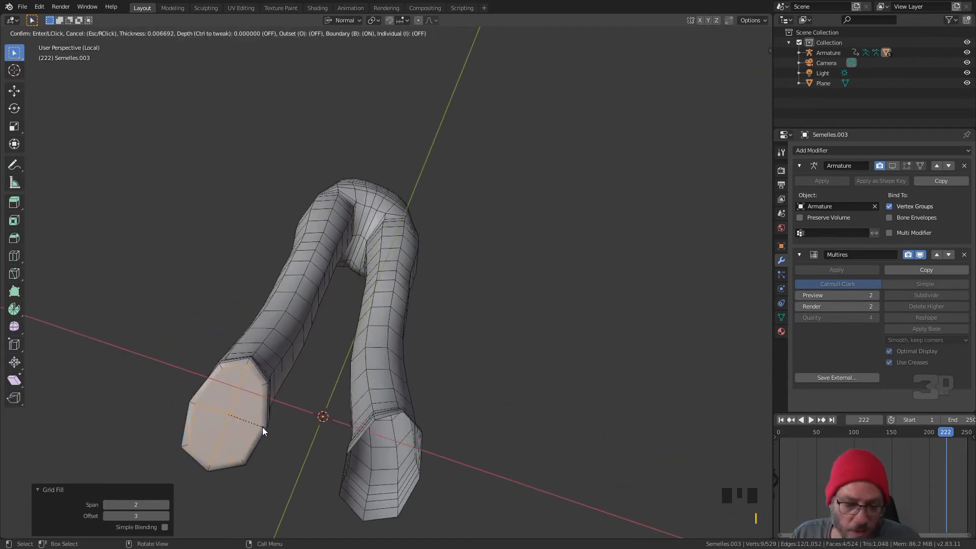
left_click(267, 428)
Extrude the inset cap about 0.0145 m up into the trouser leg and scale it to about 0.933
middle_click_drag(266, 429, 327, 446)
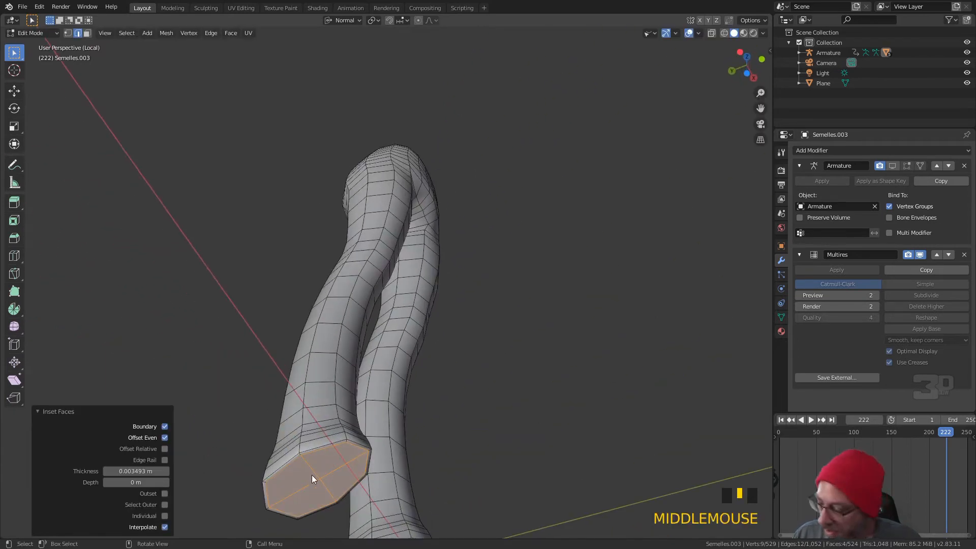
key("e")
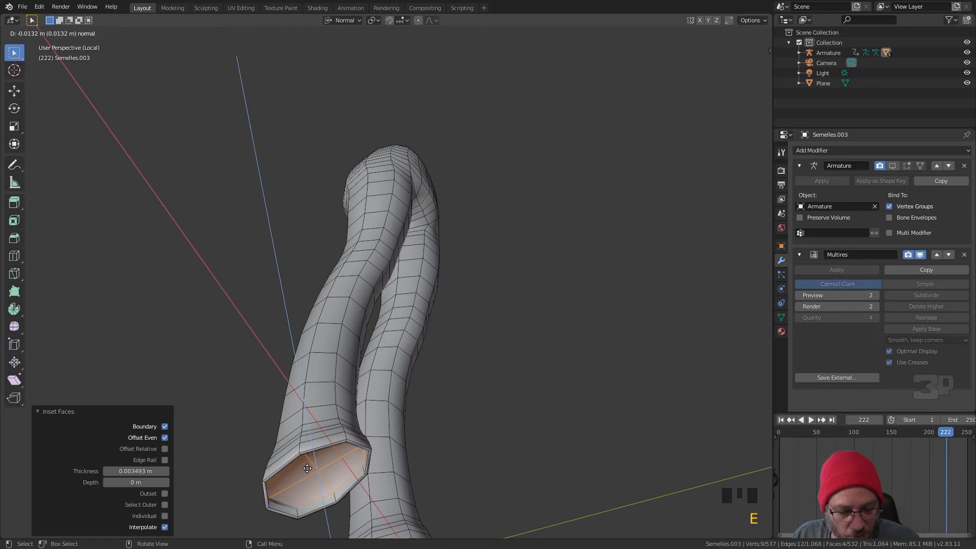
left_click(305, 468)
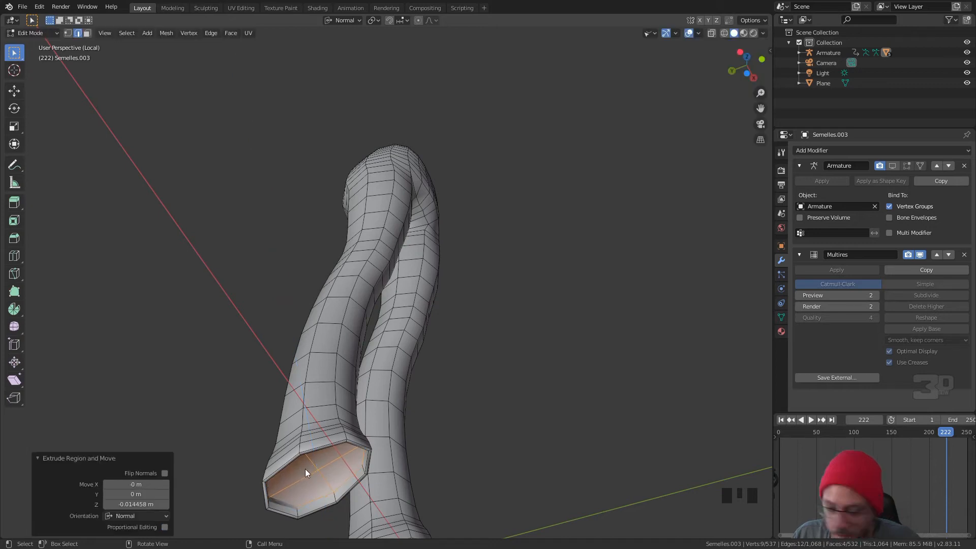
key("s")
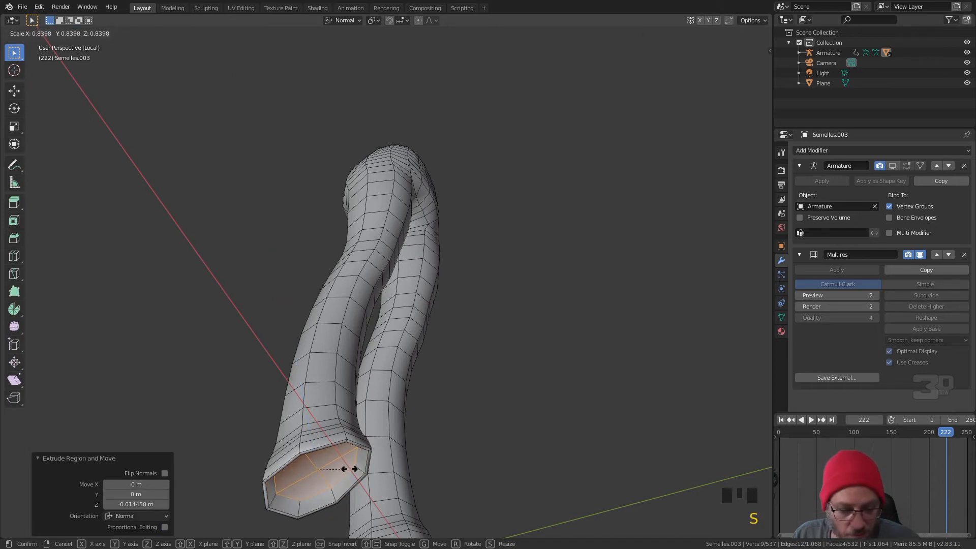
left_click(354, 468)
Add two loop cuts around the recessed hem opening, slid to factors of about -0.437 and 0.628
middle_click_drag(353, 468, 371, 461)
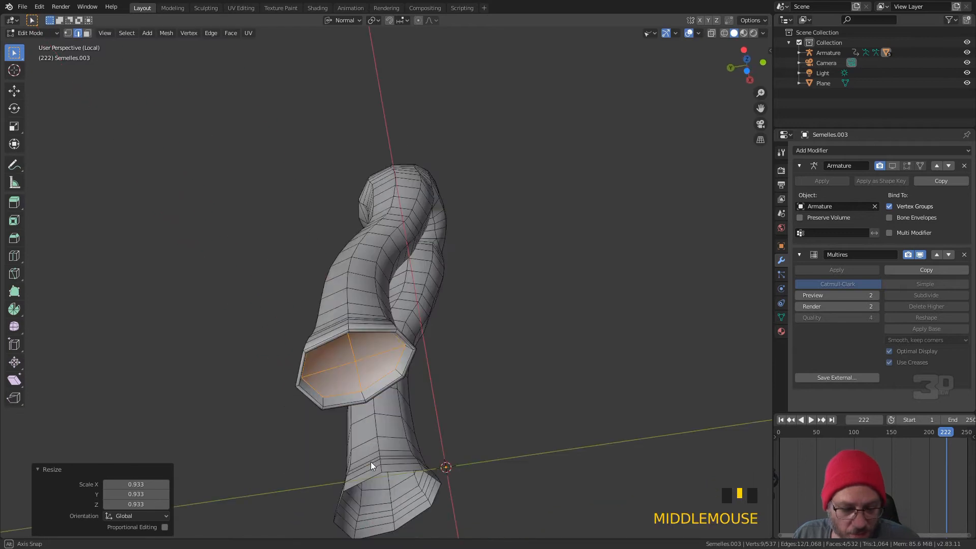
scroll(368, 427, "up", 2)
key("ctrl+r")
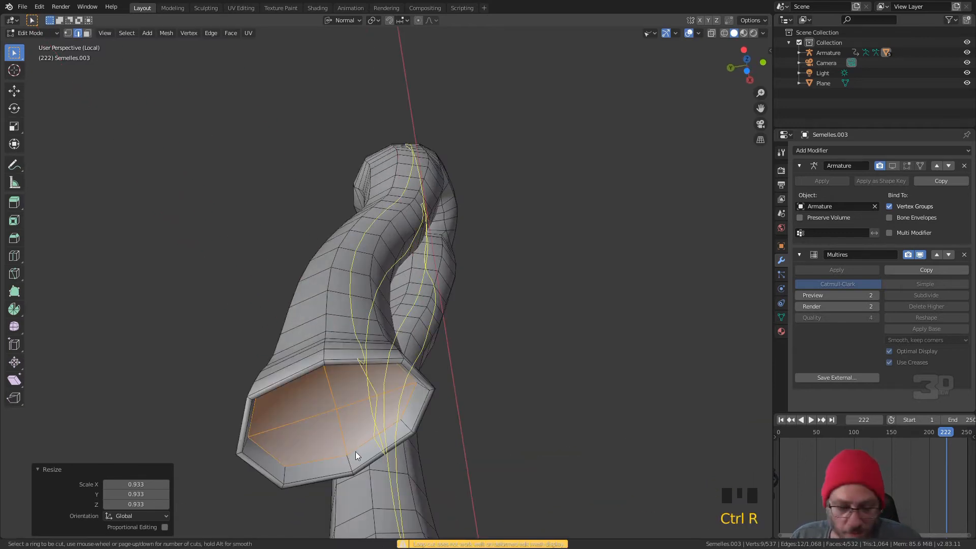
left_click(345, 460)
left_click(346, 459)
key("ctrl+r")
left_click(349, 464)
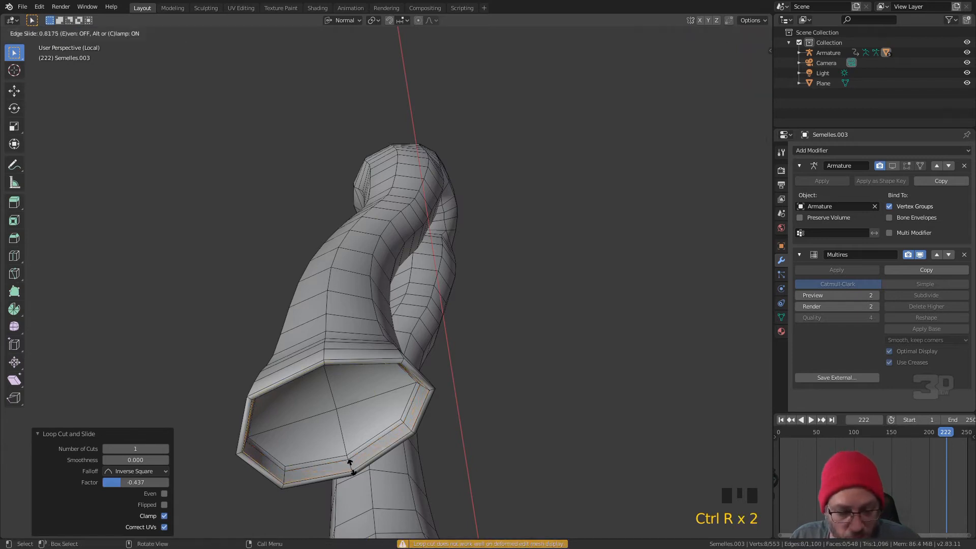
left_click(350, 465)
middle_click_drag(352, 465, 361, 368)
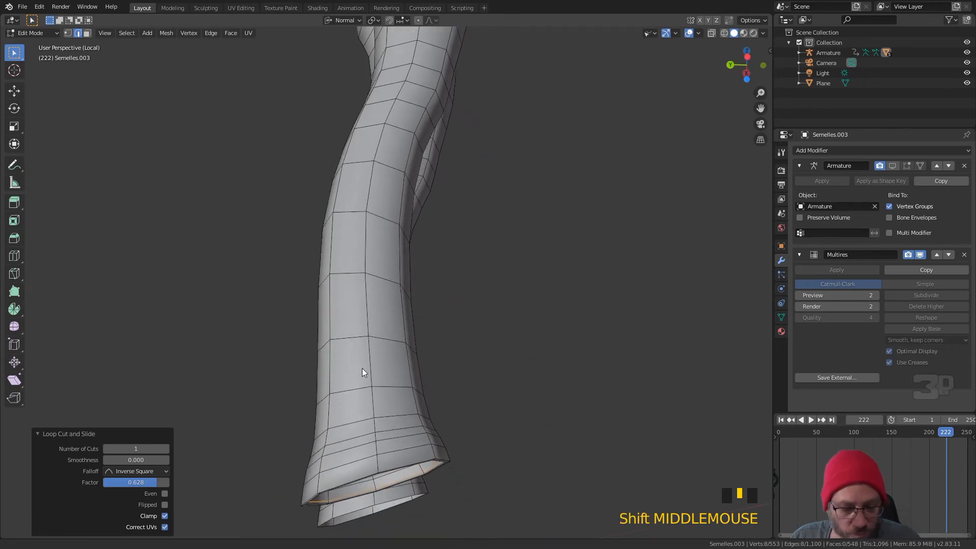
left_click(392, 454, "alt")
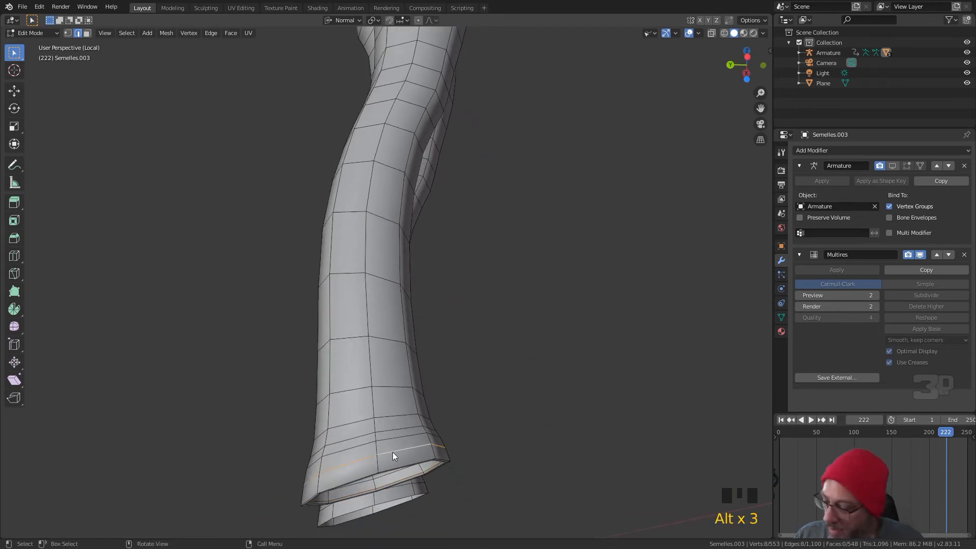
key("g")
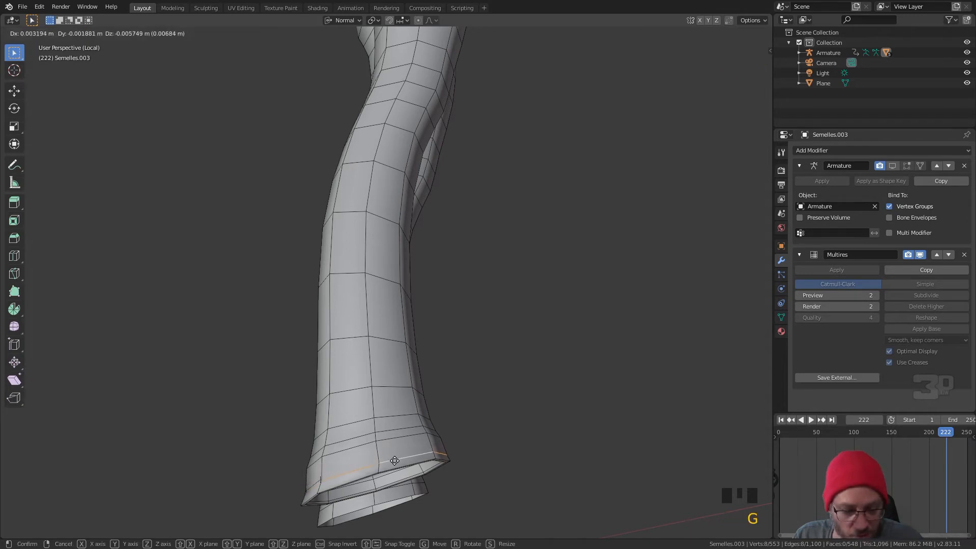
left_click(395, 463)
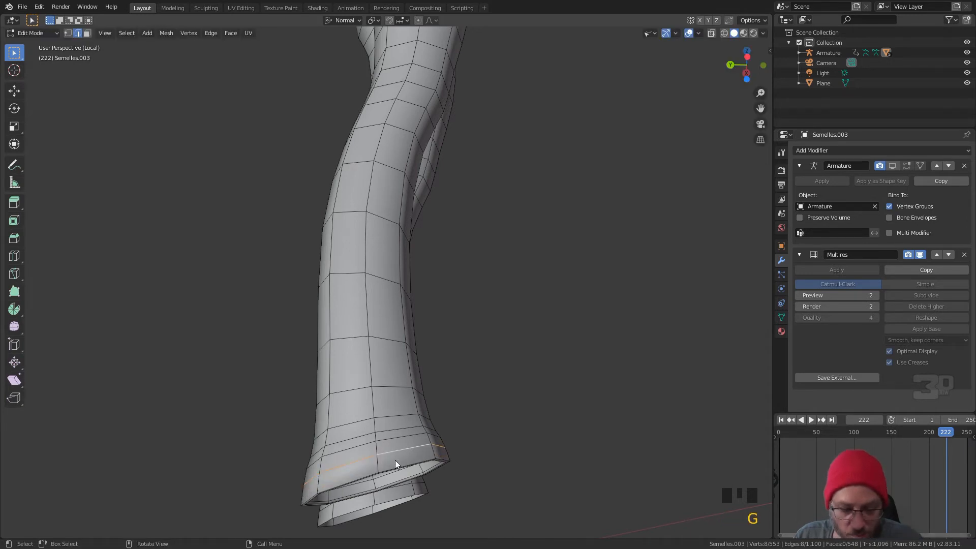
Add one centred loop cut around the outside of the leg just above the hem edge
key("ctrl+r")
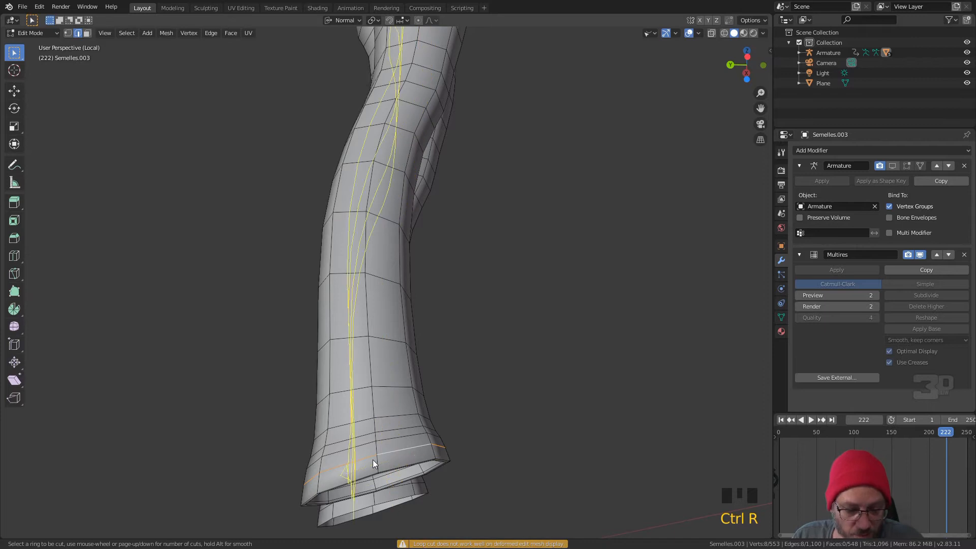
left_click(376, 464)
right_click(376, 464)
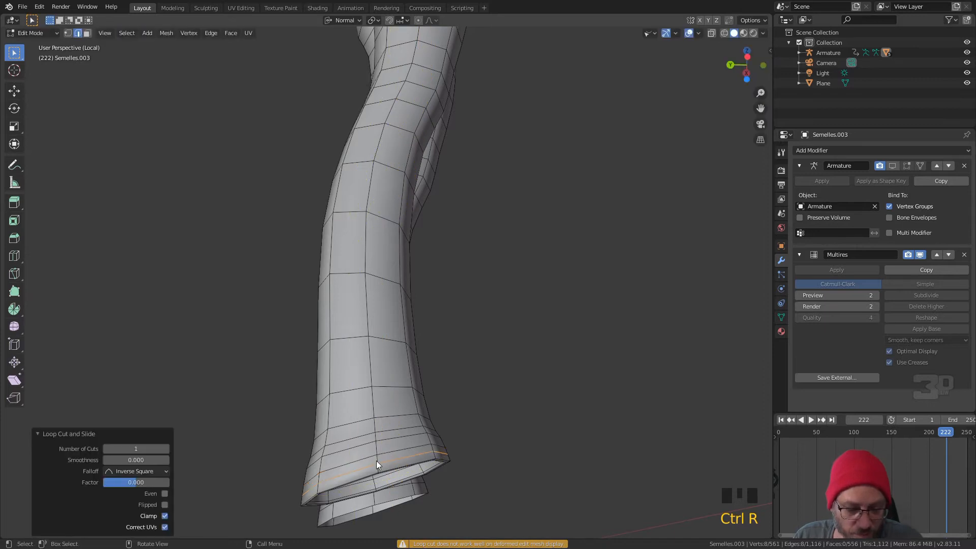
Select the outer edge loop above the hem loops and scale it up slightly to form a protruding cuff
left_click(335, 451)
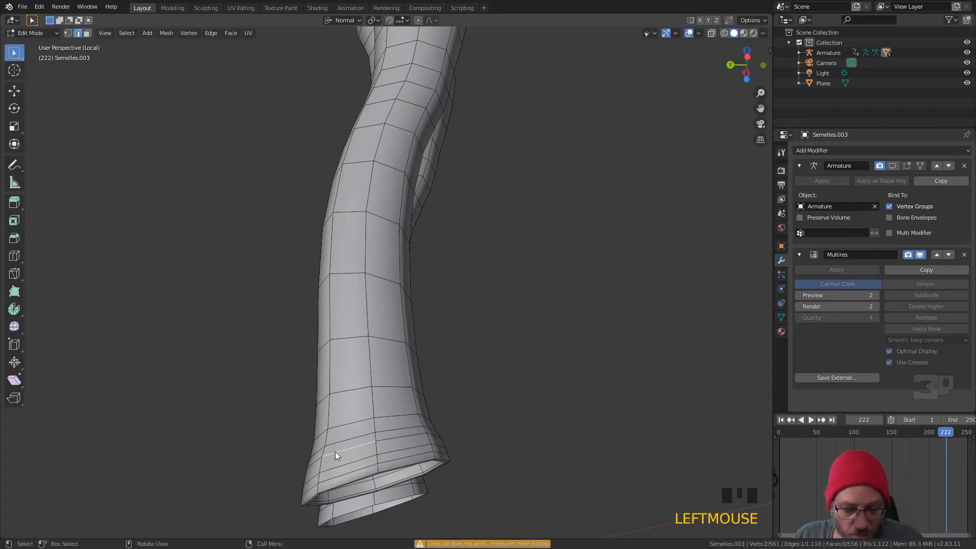
left_click(335, 449, "alt")
middle_click_drag(353, 452, 358, 453)
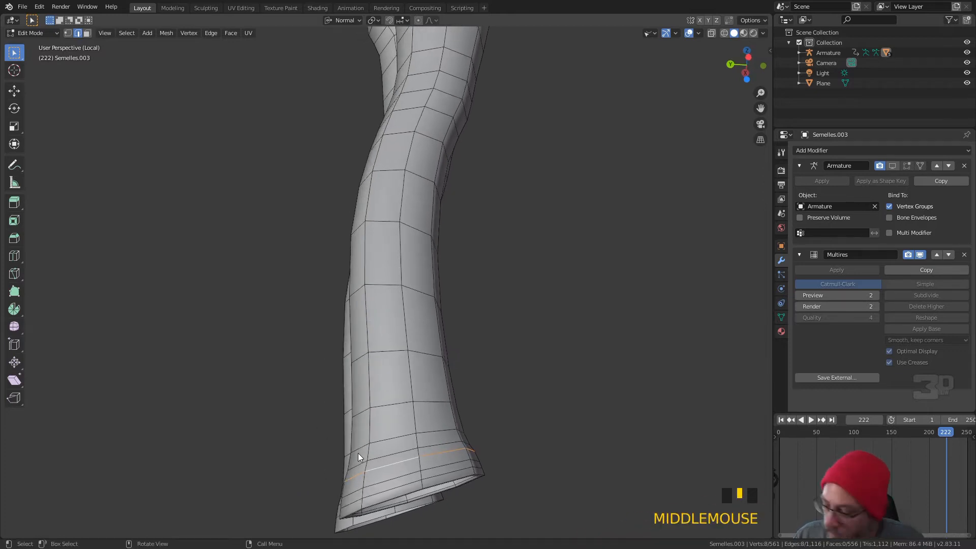
key("s")
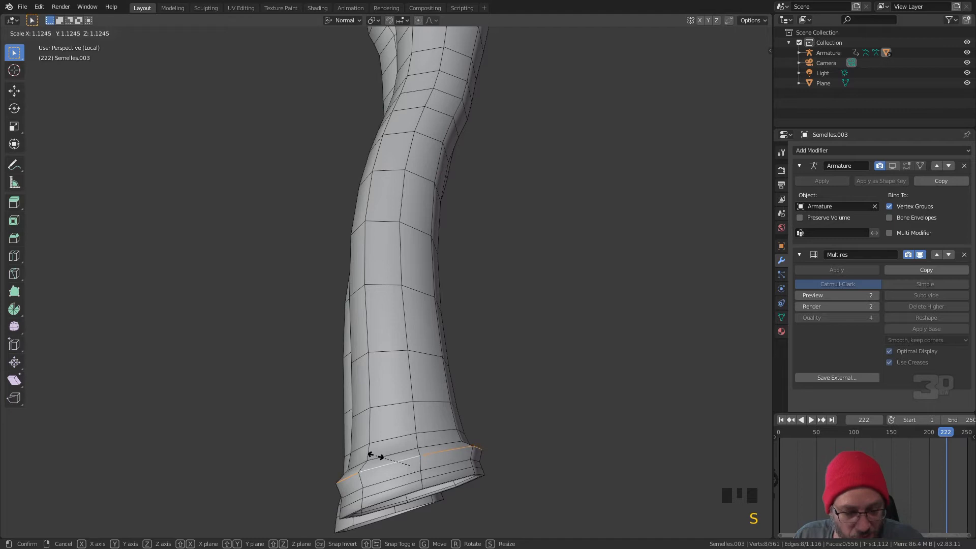
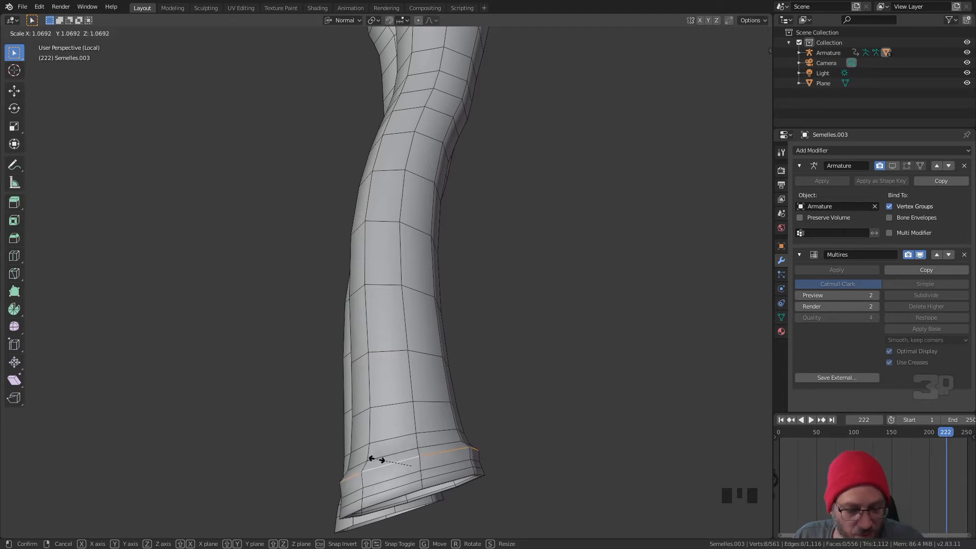
left_click(379, 468)
Edge-slide the loop below the cuff's top edge up close to that edge
left_click(386, 478, "alt")
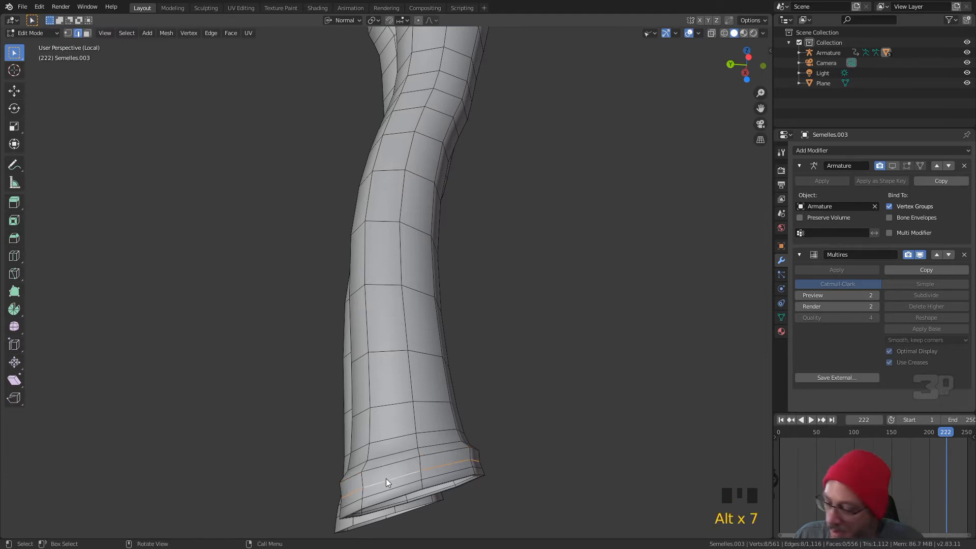
key("g")
key("g")
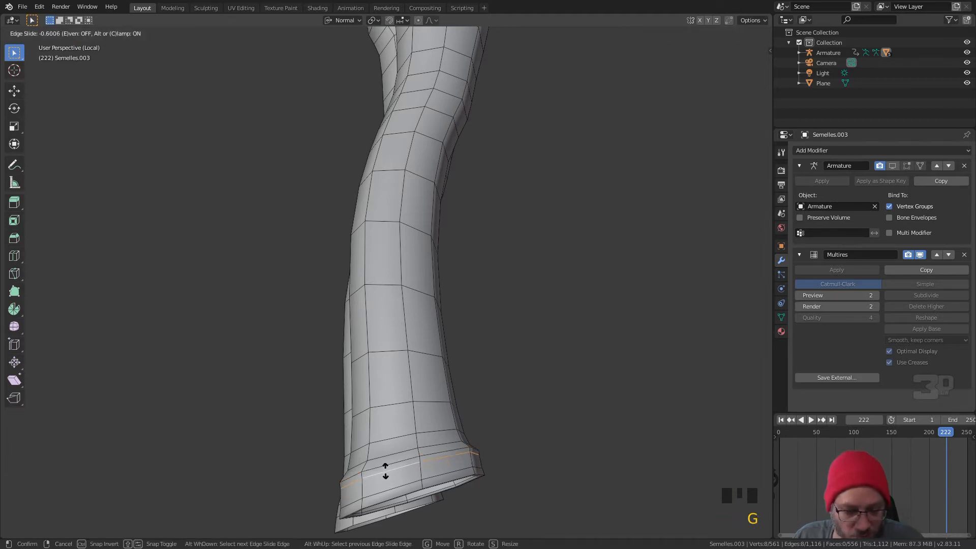
left_click(385, 473)
Select the edge loop just above the cuff and move it slightly down along its normal Z axis
double_click(383, 455)
left_click(383, 456)
left_click(382, 455, "alt")
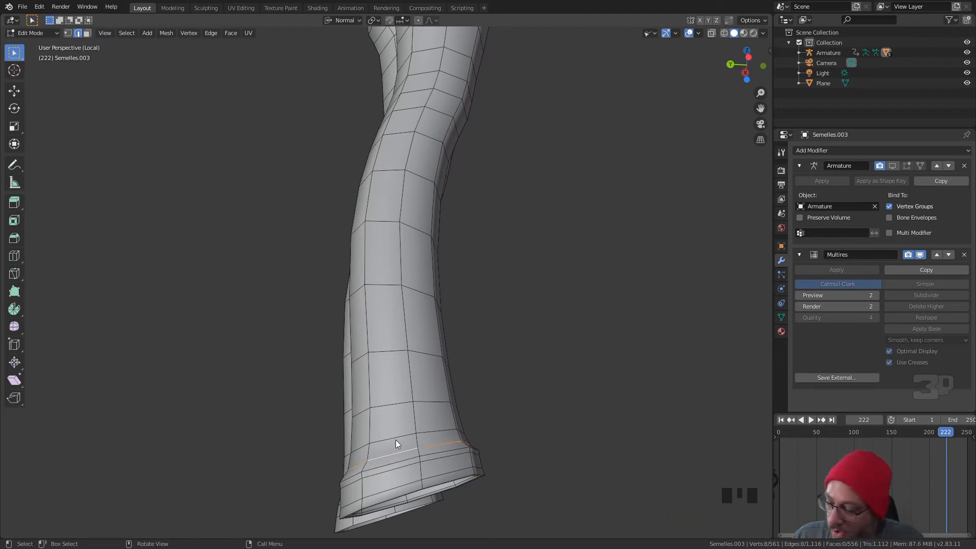
key("g")
key("z")
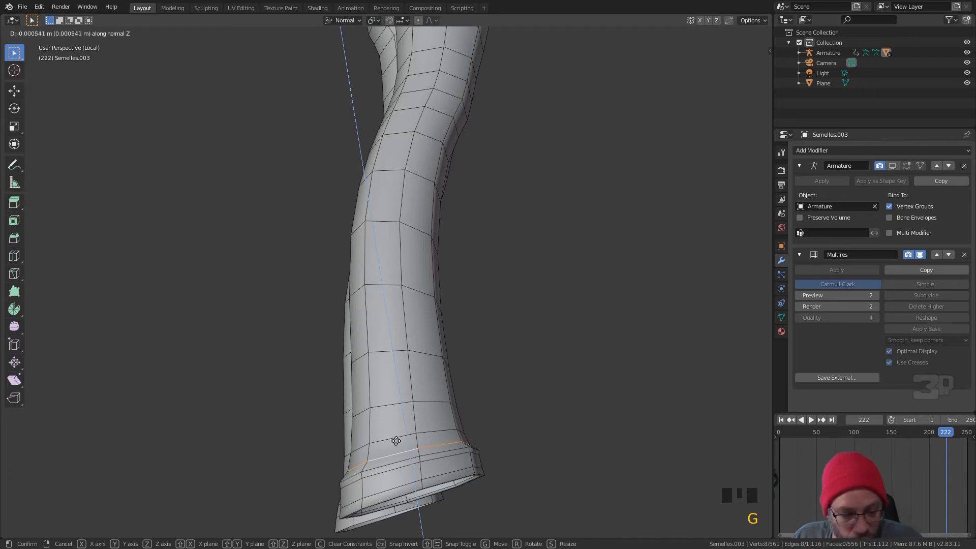
left_click(396, 446)
Select the open bottom edge loop of the other trouser leg and close it with Grid Fill
scroll(413, 435, "down", 2)
middle_click_drag(414, 435, 299, 425)
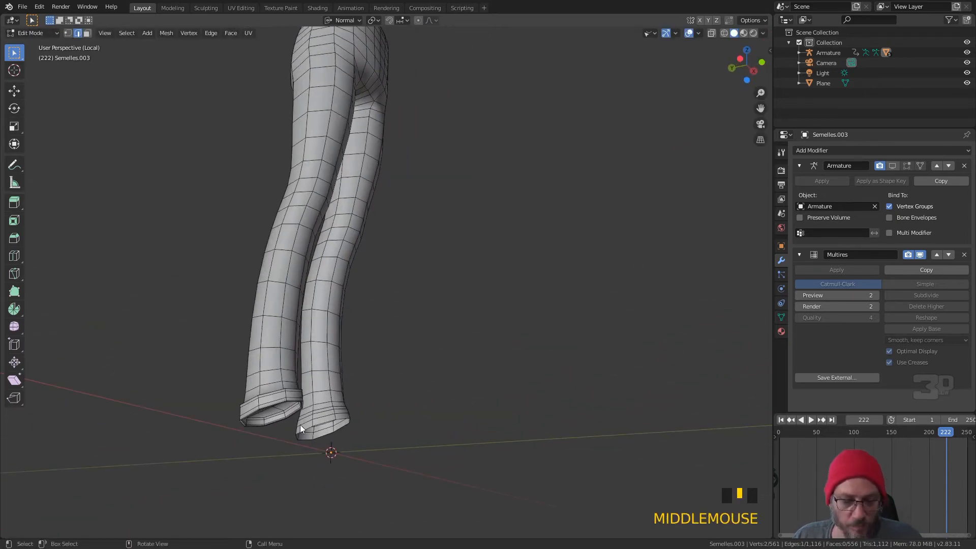
scroll(303, 424, "up", 2)
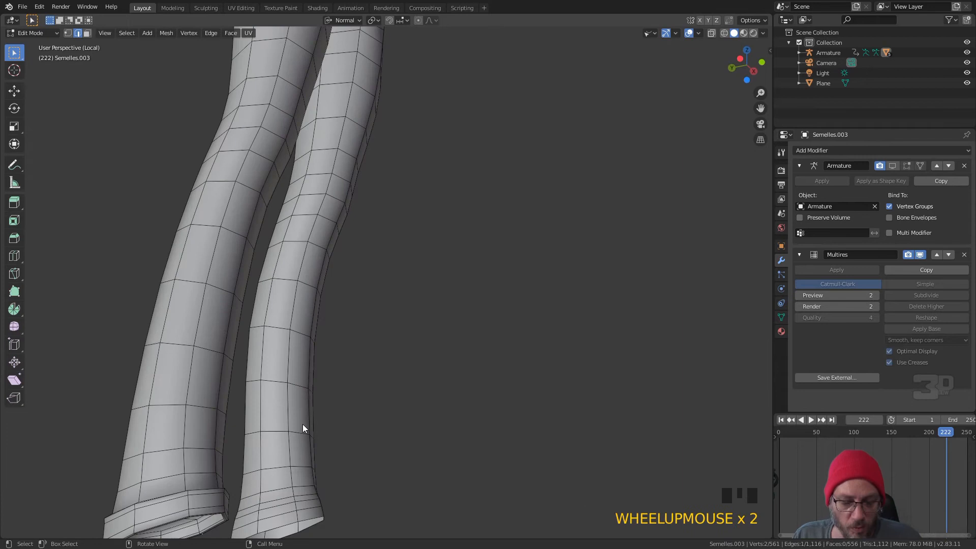
left_click(288, 523)
left_click(294, 522, "alt")
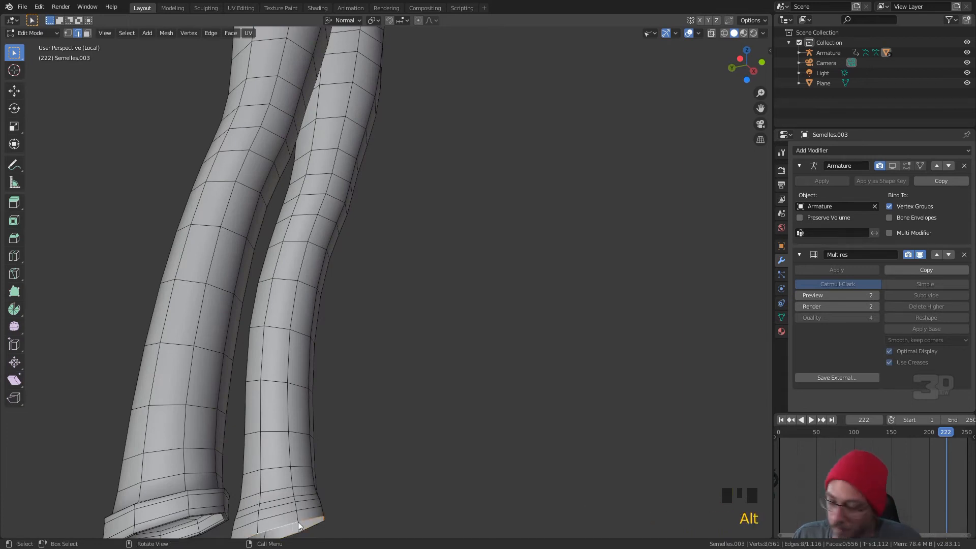
key("KP_Decimal")
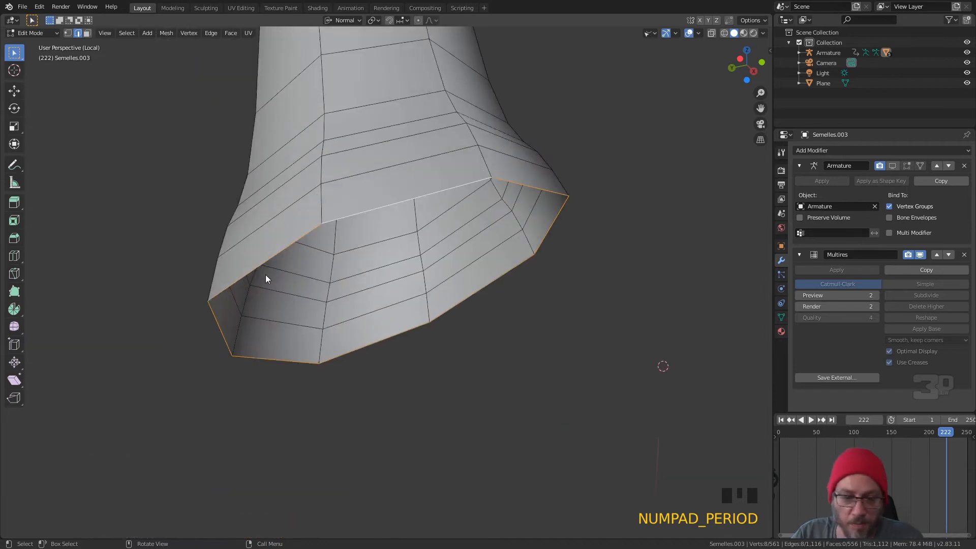
middle_click_drag(382, 283, 325, 277)
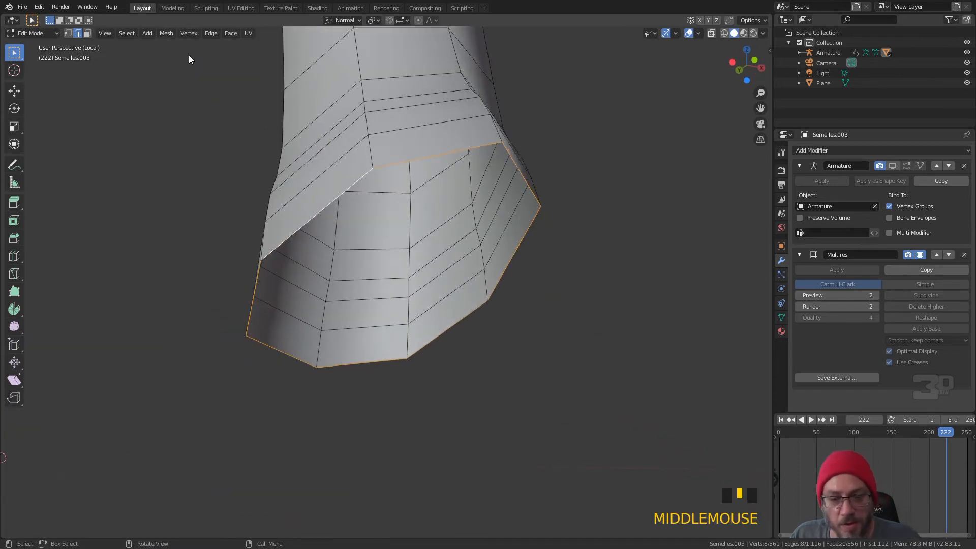
left_click(227, 33)
left_click(252, 154)
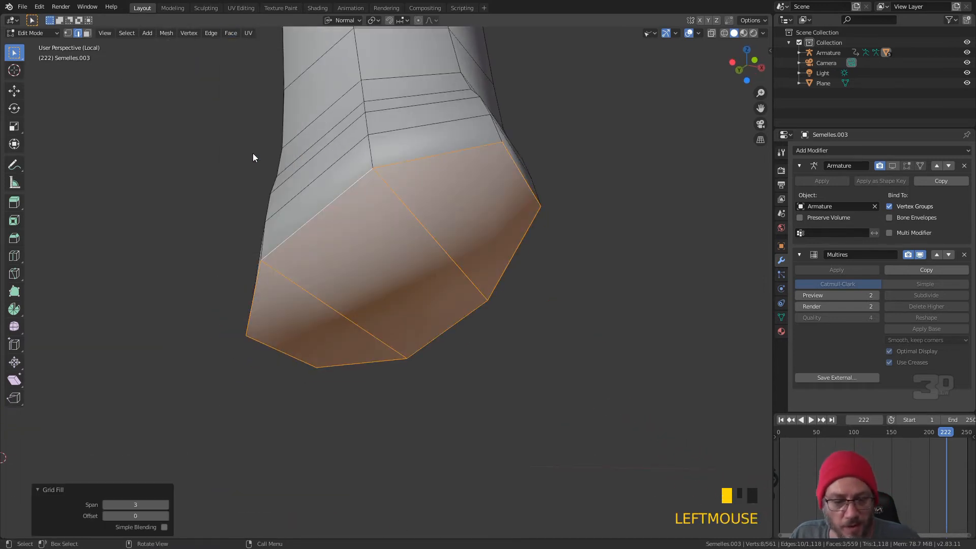
Try an offset of -1 and a span of 1 for the grid fill, returning to span 3 and offset 0
left_click(107, 516)
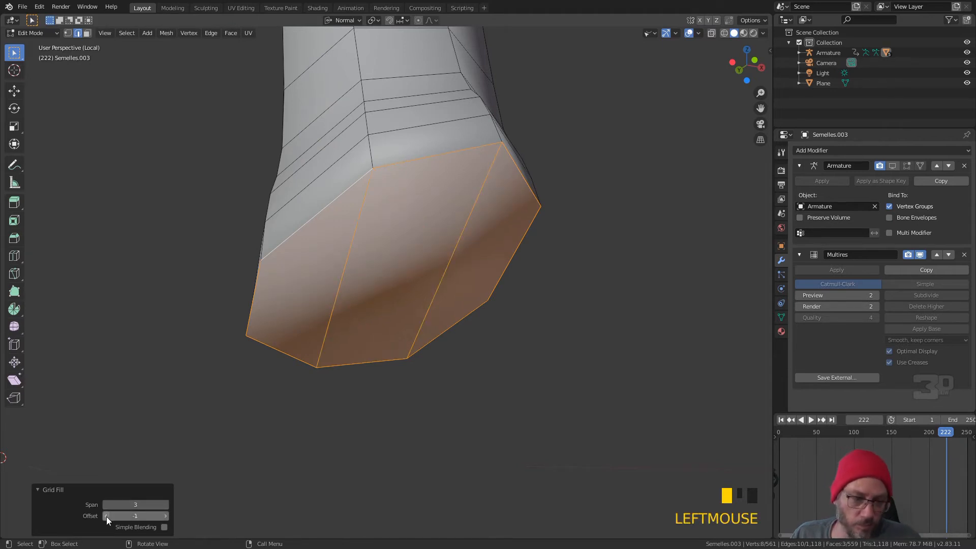
scroll(249, 331, "down", 5)
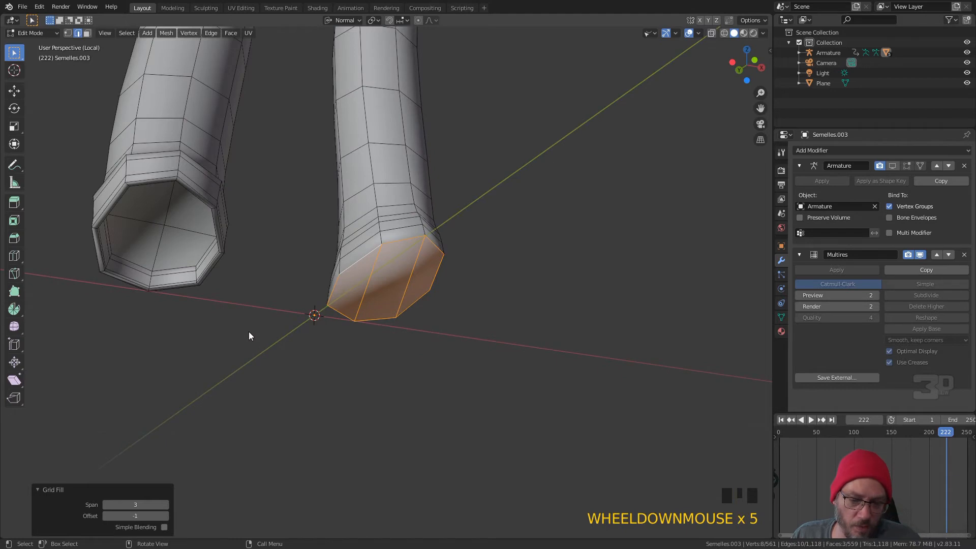
left_click(164, 517)
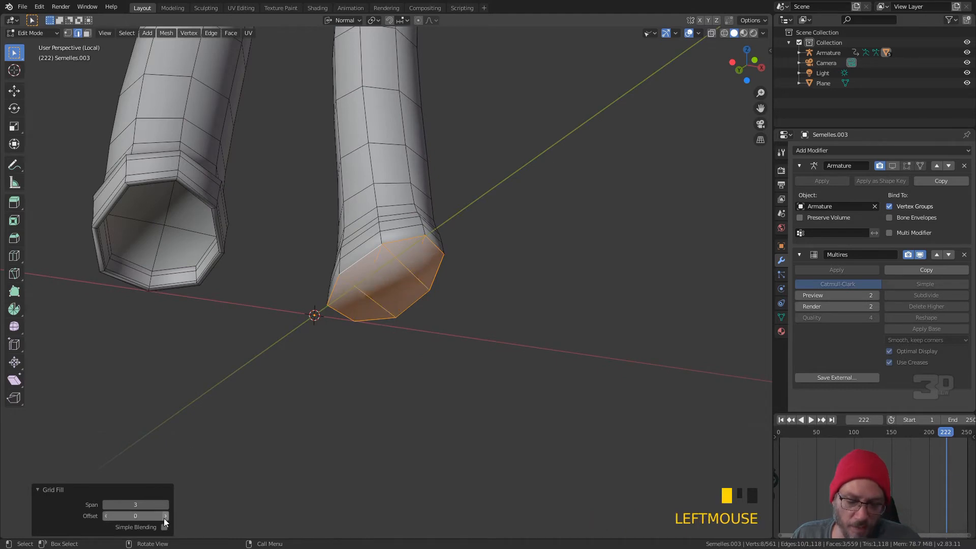
left_click(106, 504)
left_click(106, 504)
left_click(106, 502)
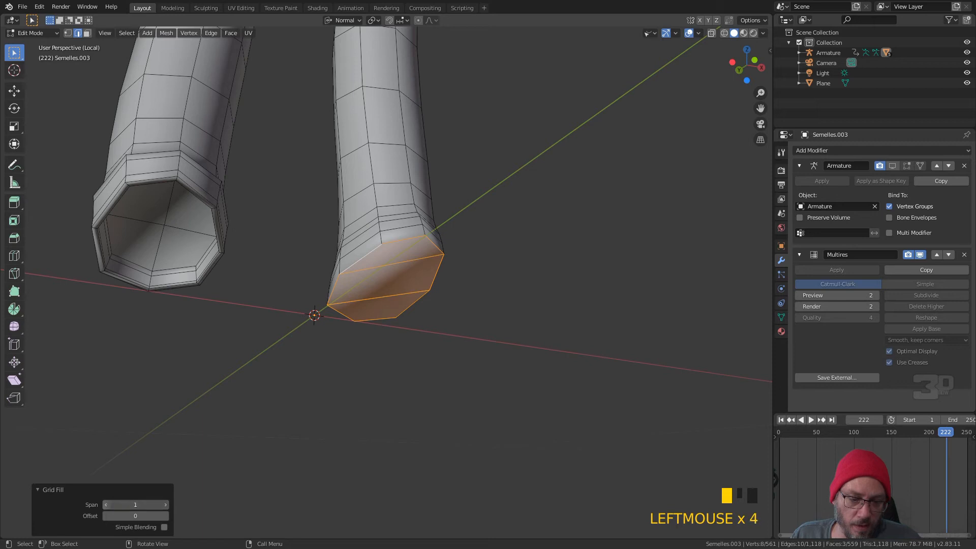
left_click(164, 506)
left_click(163, 505)
left_click(163, 505)
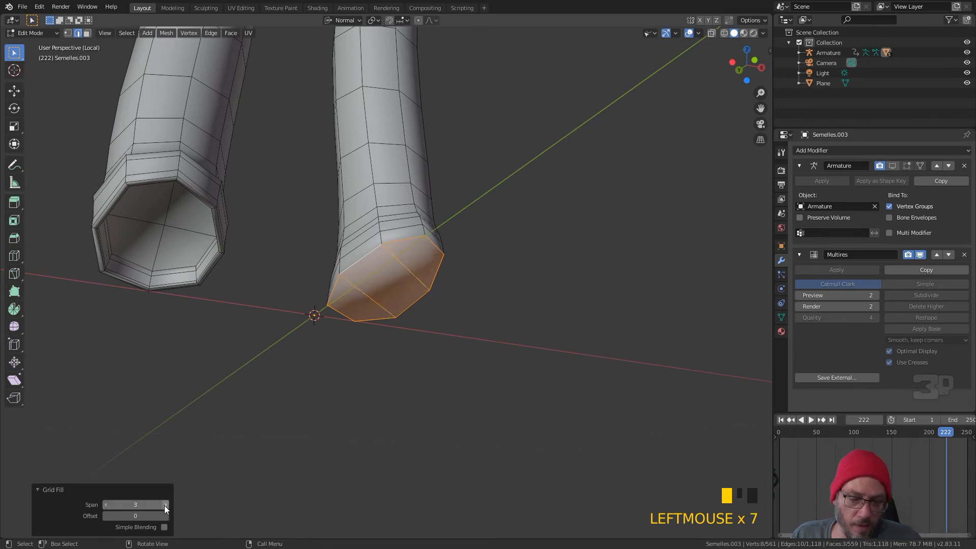
Set the grid fill to span 2 and offset 5 so its edges cross at the centre of the opening
left_click(166, 516)
left_click(165, 515)
left_click(165, 516)
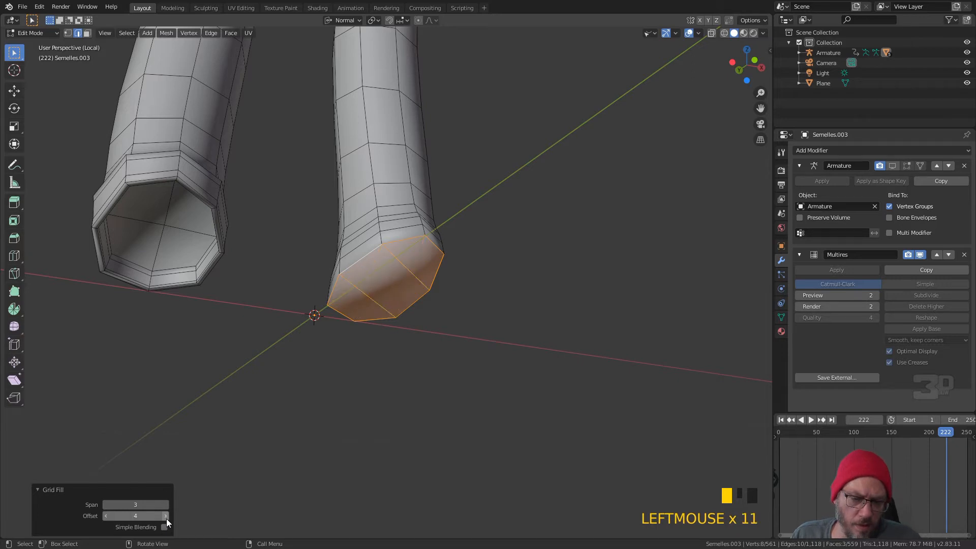
left_click(166, 518)
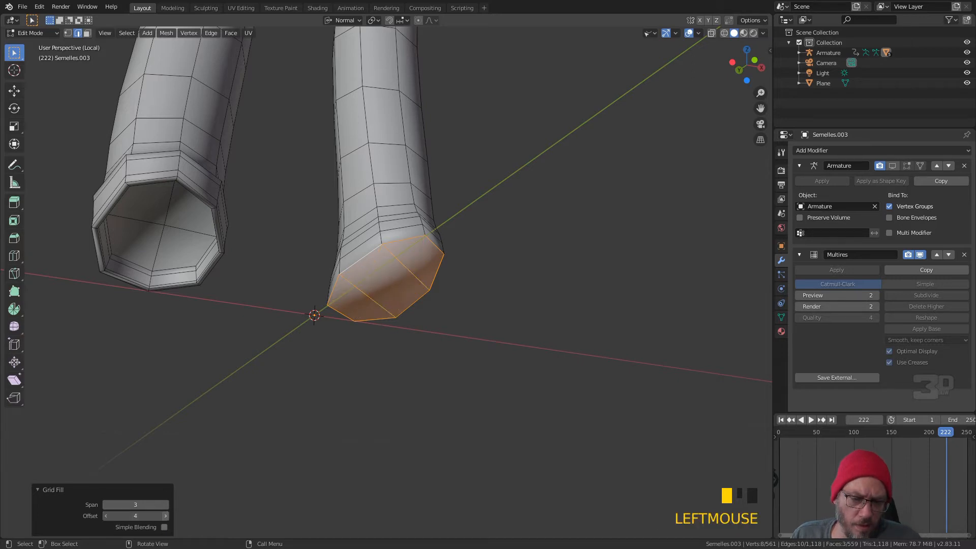
left_click(105, 504)
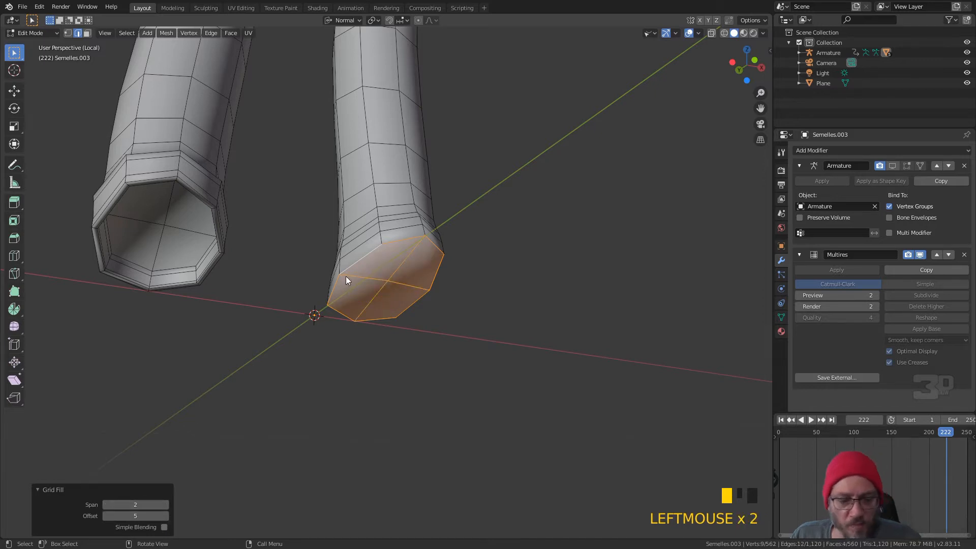
Inset the leg's bottom faces about 0.005 m and extrude them about 0.013 m into the leg, tapering them to 0.876 scale
key("i")
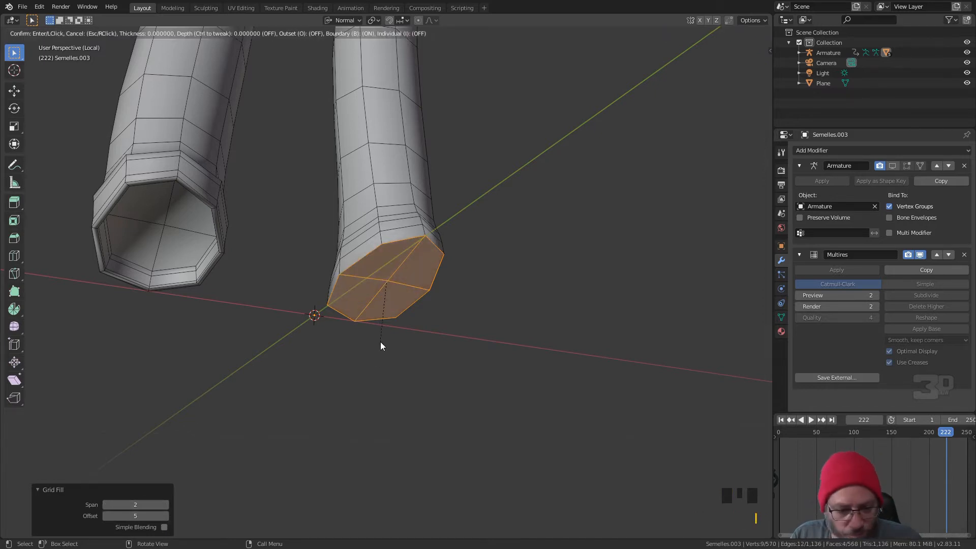
left_click(377, 336)
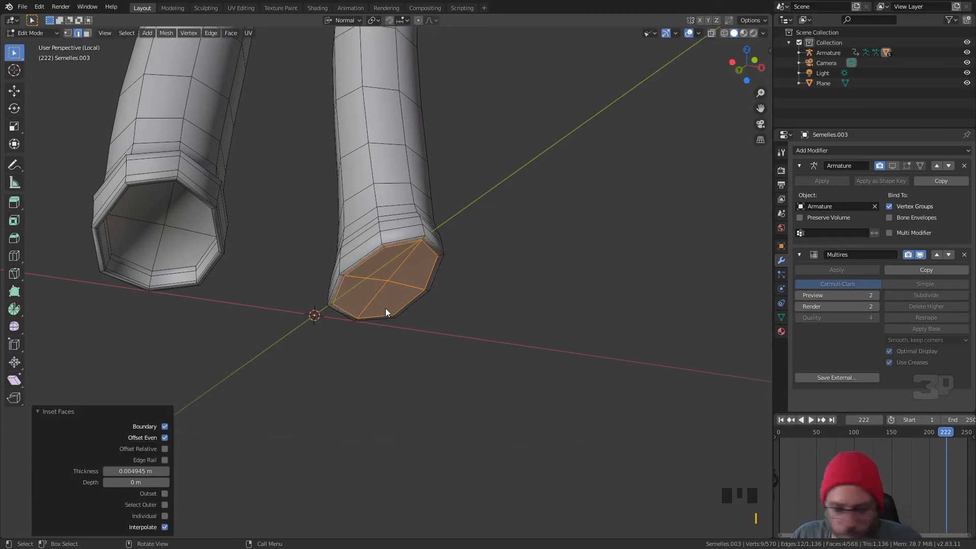
key("e")
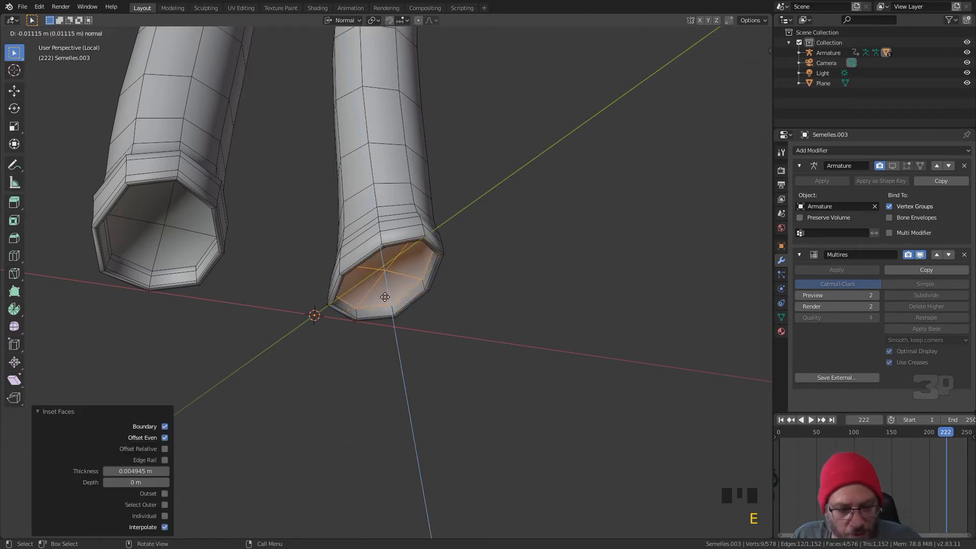
left_click(386, 299)
key("s")
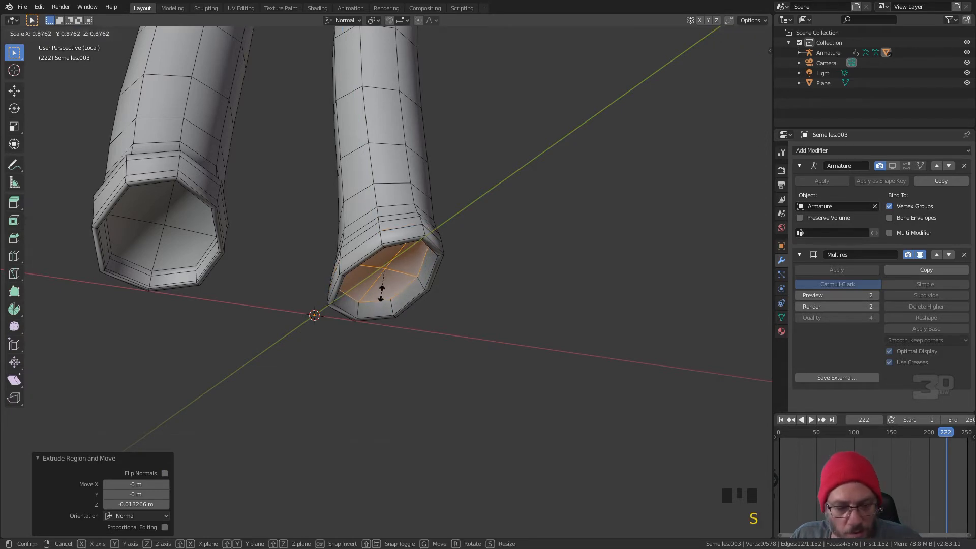
left_click(381, 293)
Add two loop cuts to the recessed inner wall of the leg, one near its inner end and one close to the hem rim
key("ctrl+r")
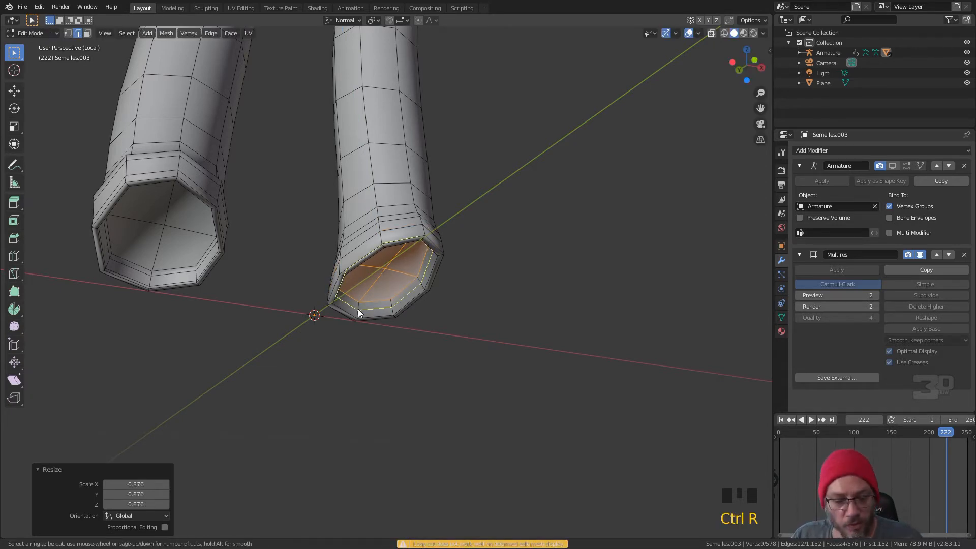
left_click(357, 309)
left_click(364, 304)
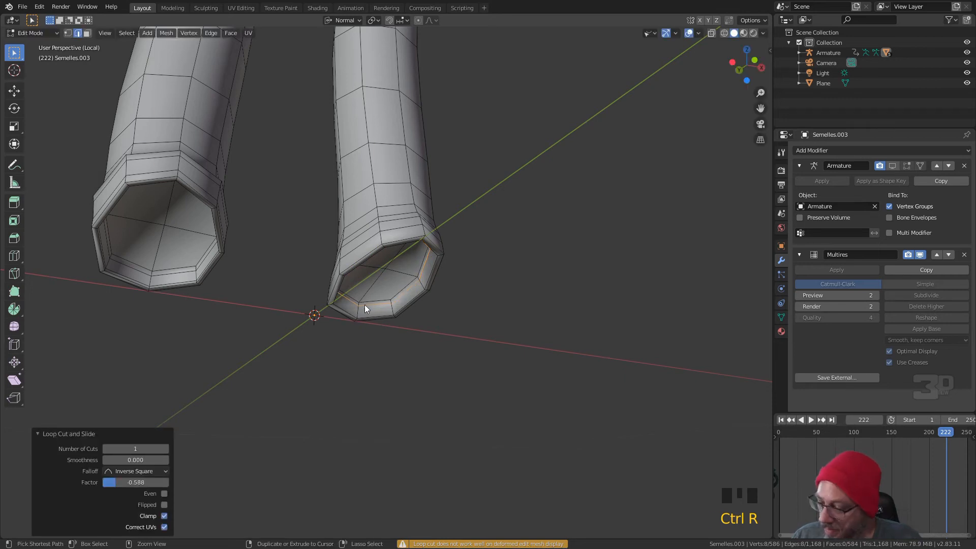
key("ctrl+r")
left_click(357, 314)
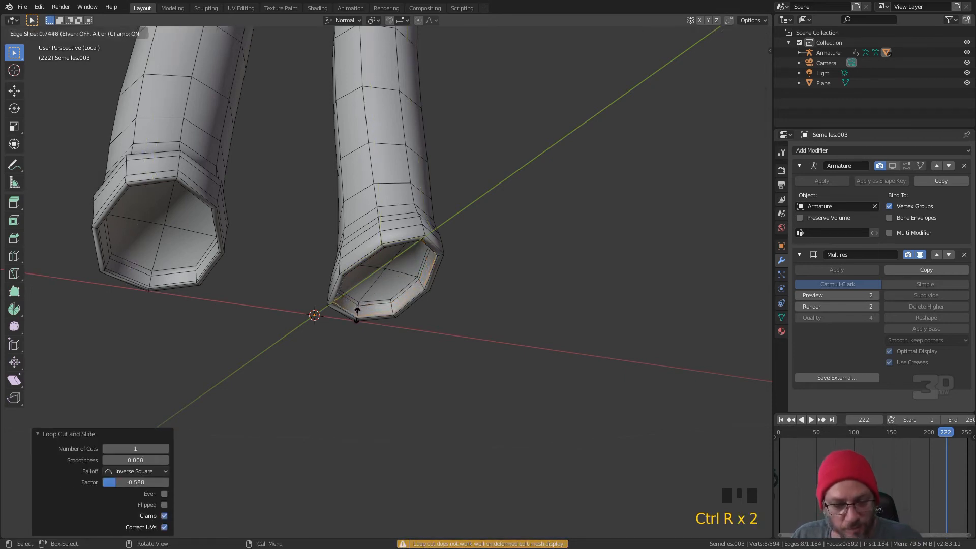
left_click(357, 318)
Add one centred loop cut around the outside of this leg between the hem edge and the lowest loop above it
left_click(388, 230)
left_click(388, 230, "alt")
middle_click_drag(389, 230, 376, 273)
scroll(361, 273, "up", 1)
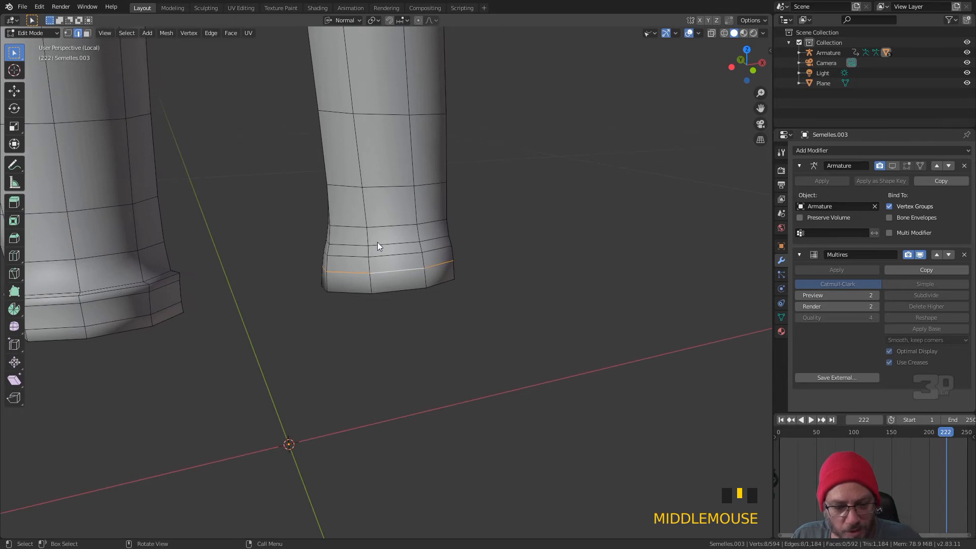
key("ctrl+r")
left_click(373, 277)
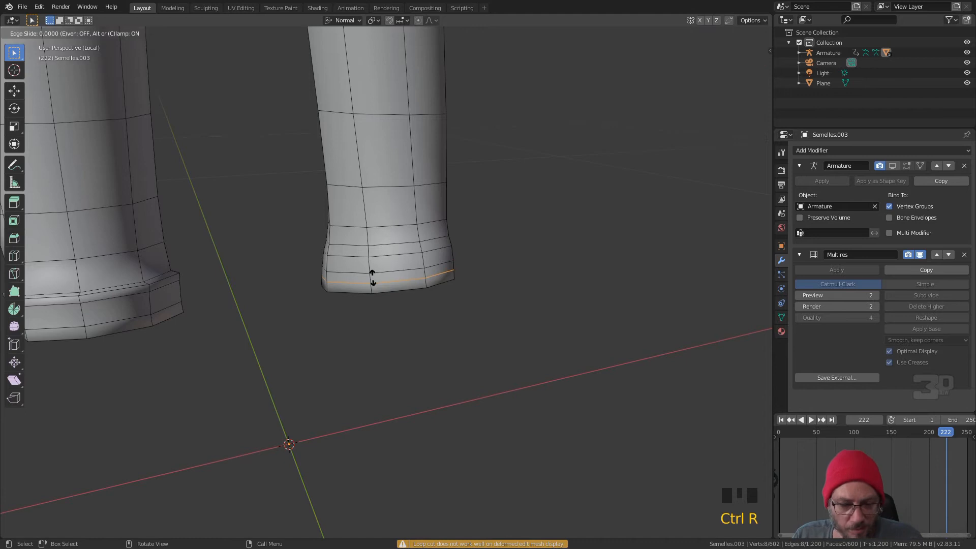
left_click(373, 278)
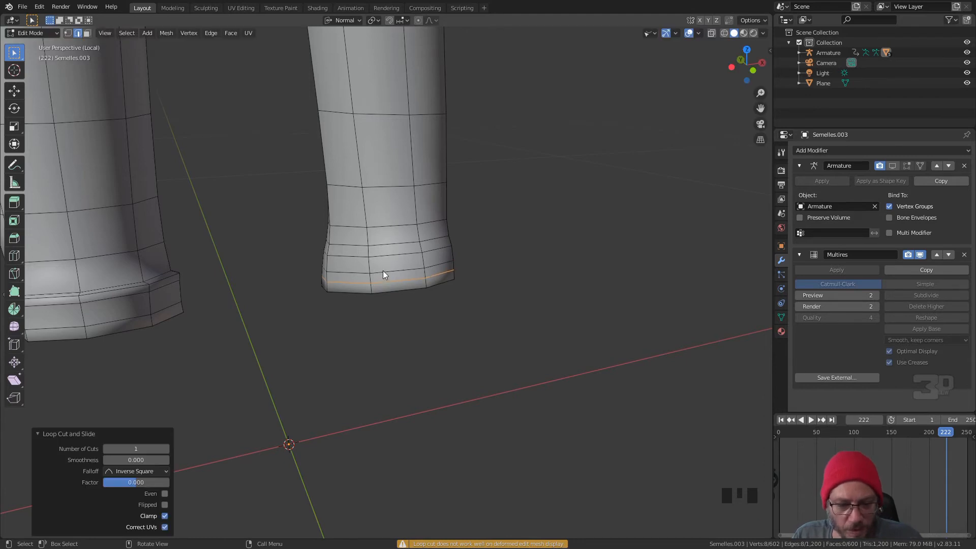
Select the third outer edge loop above this leg's hem edge and scale it up to 1.057 to form the protruding cuff
left_click(383, 254, "alt")
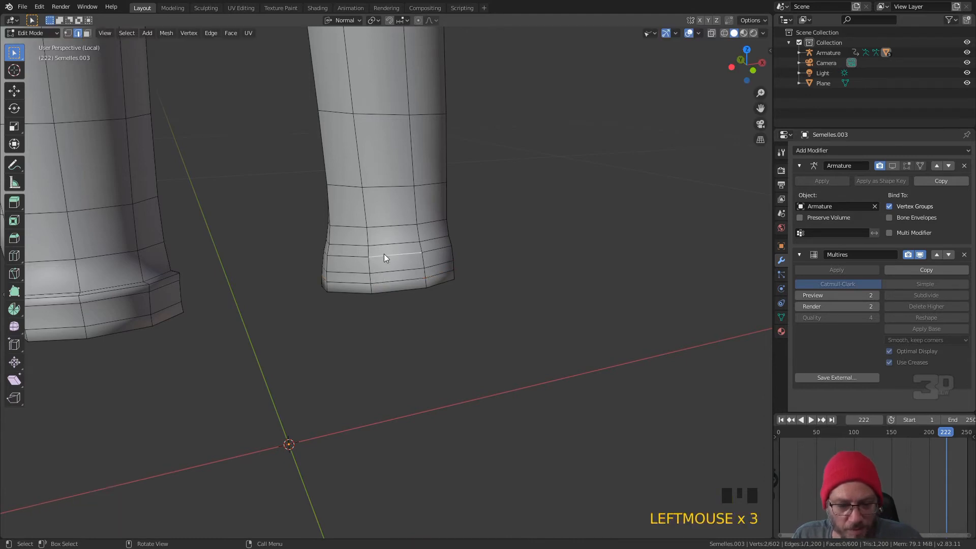
key("s")
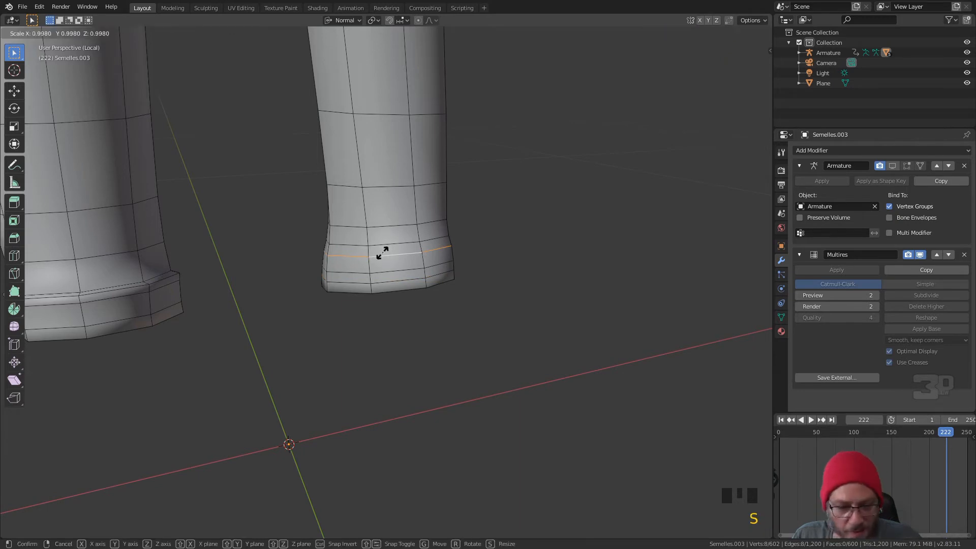
right_click(371, 266)
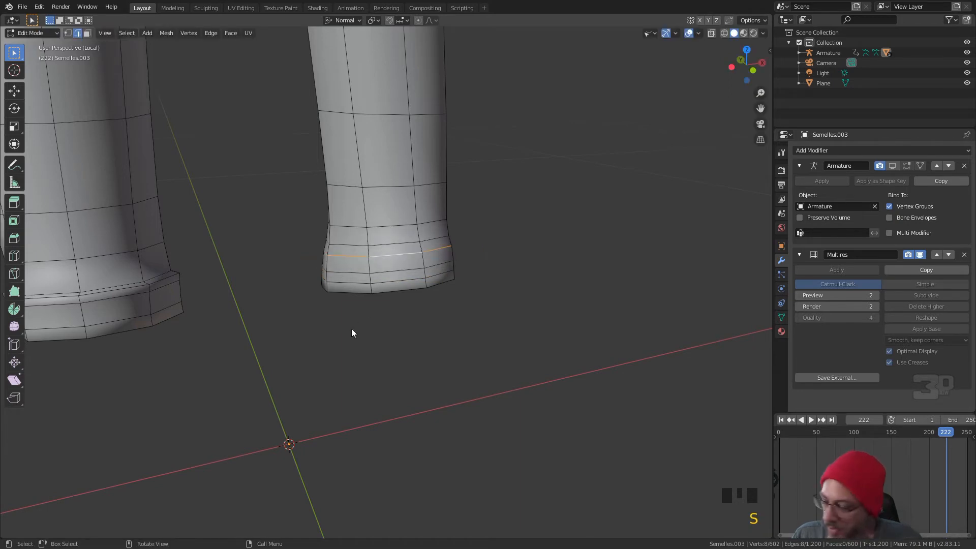
key("s")
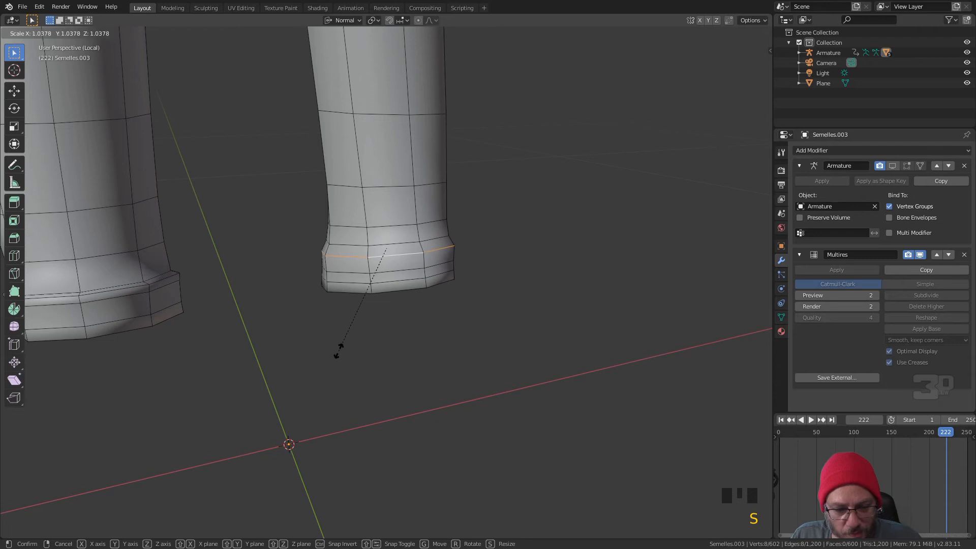
left_click(338, 352)
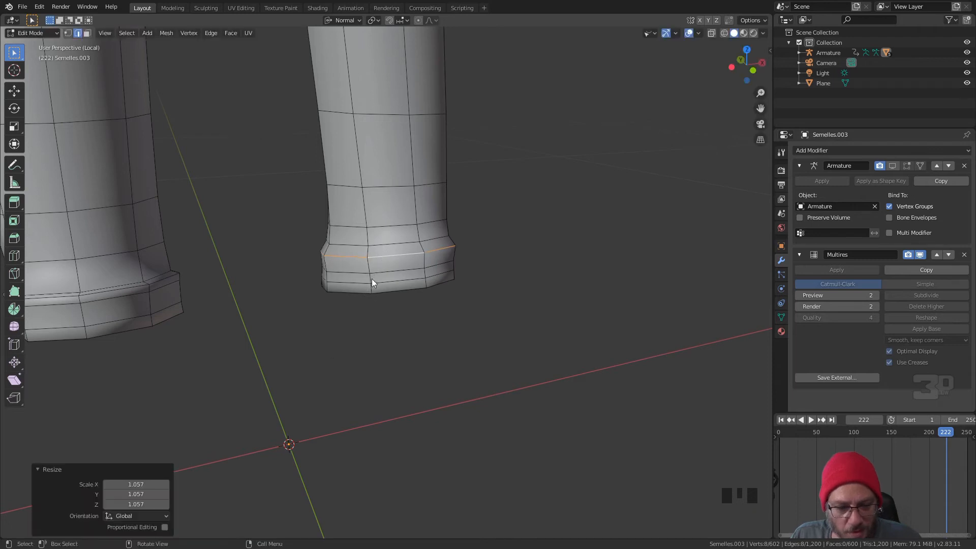
Select the edge loop directly above the widened cuff loop and move it slightly down along its normal Z axis
left_click(381, 246, "alt")
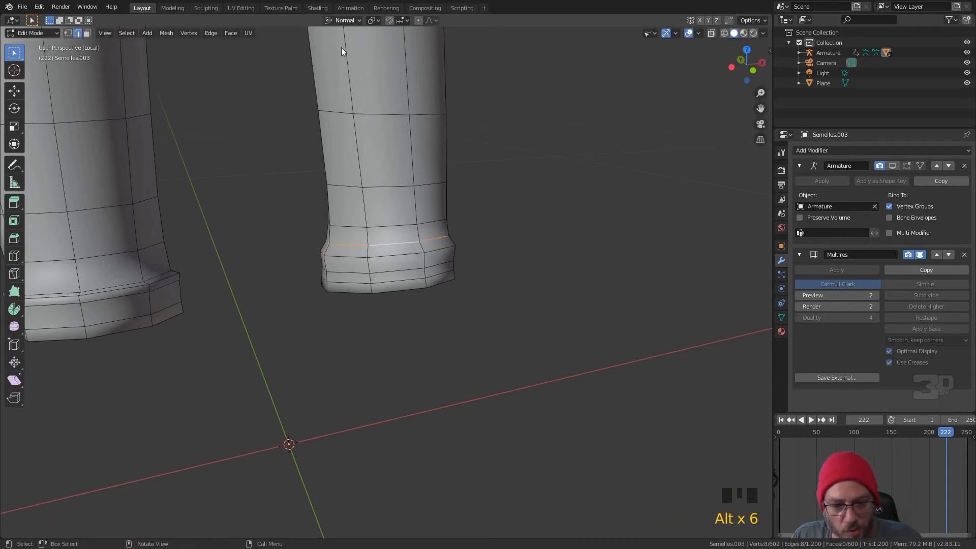
key("g")
key("z")
key("z")
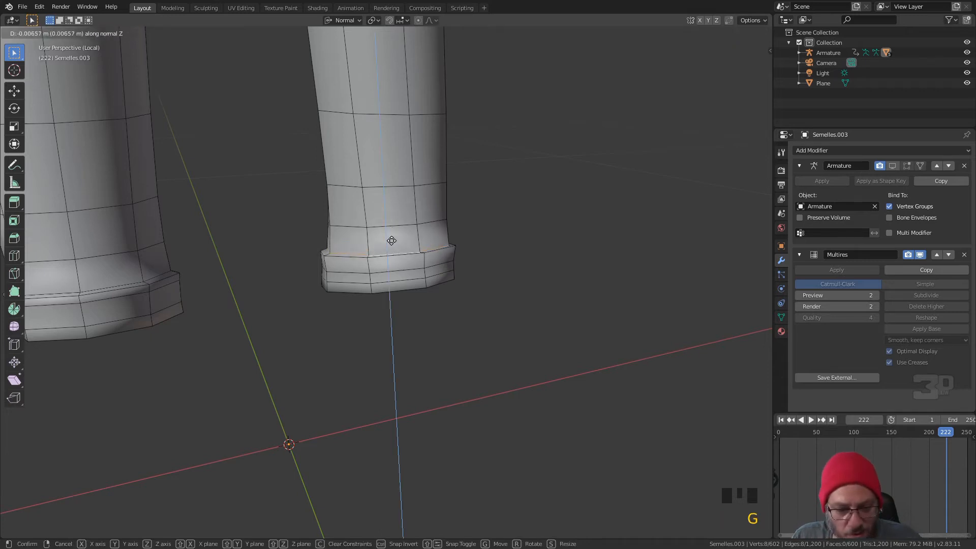
Move the right cuff's upper edge loop -0.00657 m along normal Z, and edge-slide the loop around the cuff's side
left_click(391, 244)
left_click(389, 272, "alt")
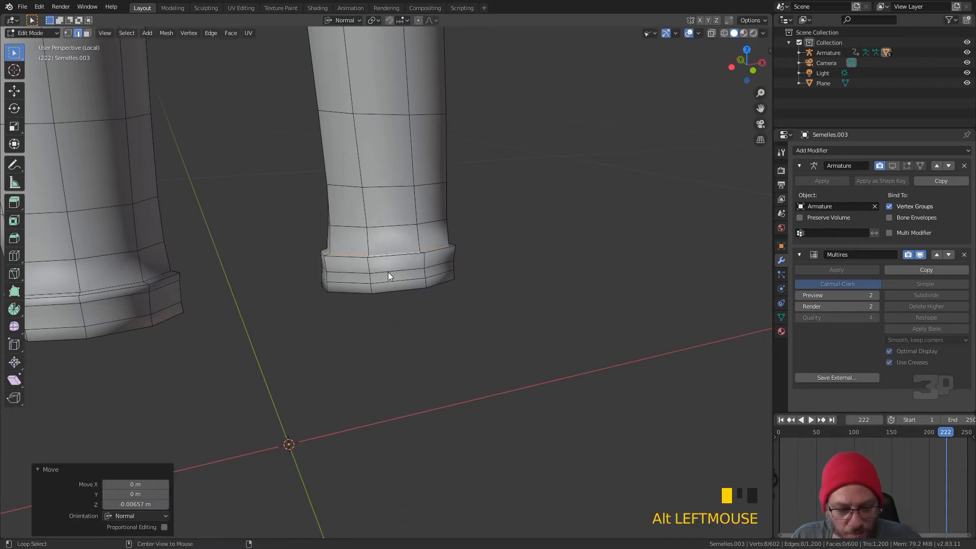
key("g")
key("g")
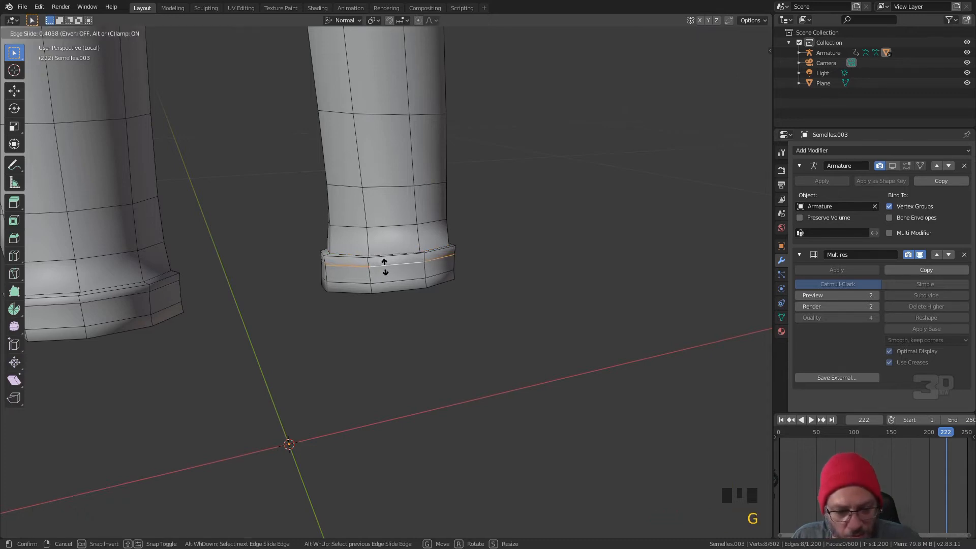
left_click(380, 312)
Return to Object Mode with nothing selected in the mesh and examine the smoothed cuffs on both trouser legs
scroll(365, 322, "down", 2)
scroll(365, 323, "down", 5)
left_click(372, 327)
middle_click_drag(374, 325, 230, 313)
key("Tab")
scroll(392, 285, "up", 5)
scroll(373, 276, "up", 4)
middle_click_drag(372, 277, 397, 279)
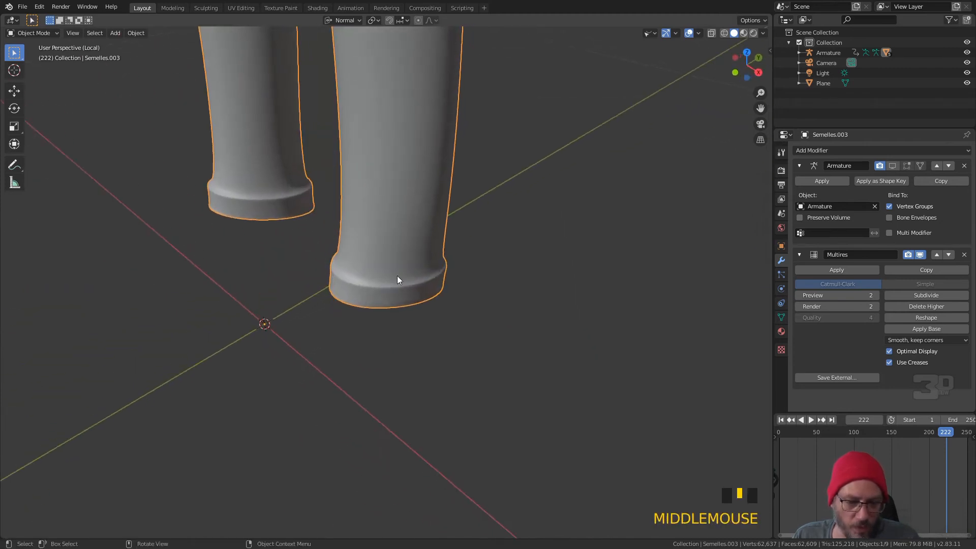
Raise the mean crease of the edge loops where both trouser legs meet their cuffs, and return to Object Mode
left_click(377, 256)
key("alt")
key("alt")
key("alt")
key("alt")
key("alt")
key("alt")
key("alt")
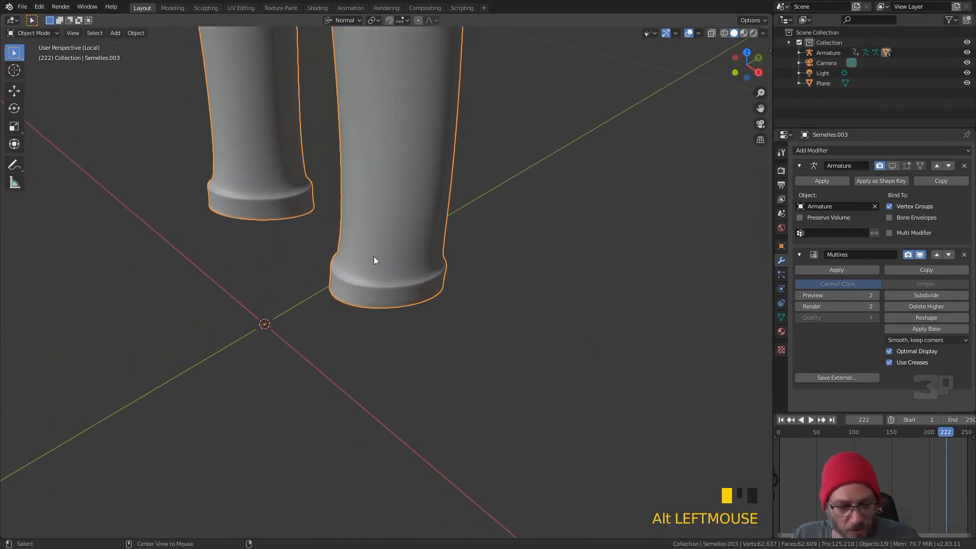
key("Tab")
key("alt")
key("alt")
key("alt")
key("alt")
key("alt")
left_click(264, 194, "alt+shift")
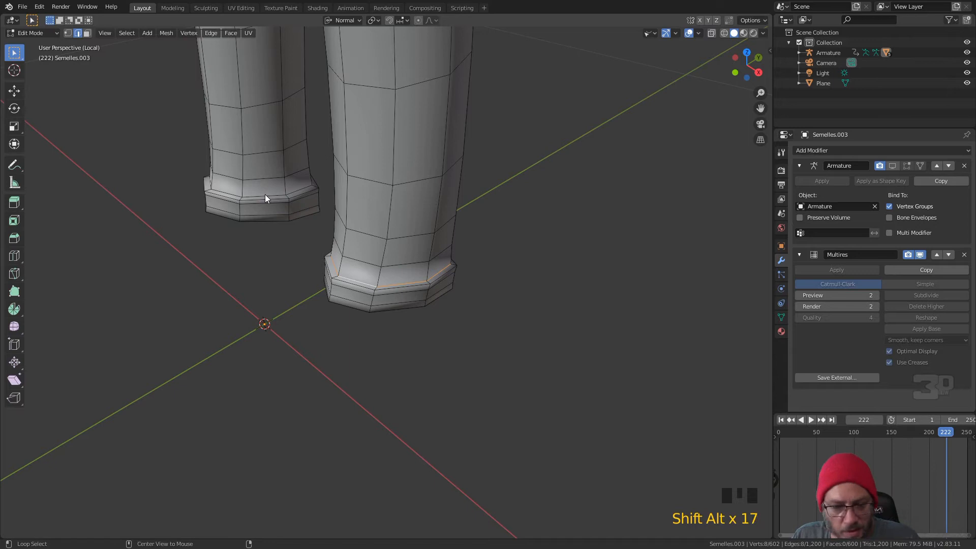
left_click(264, 194, "alt+shift")
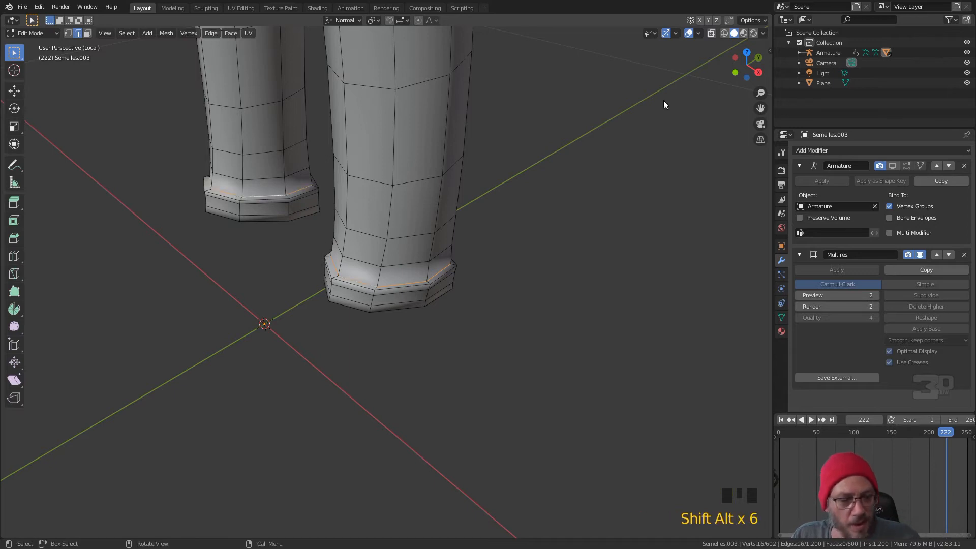
left_click(767, 44)
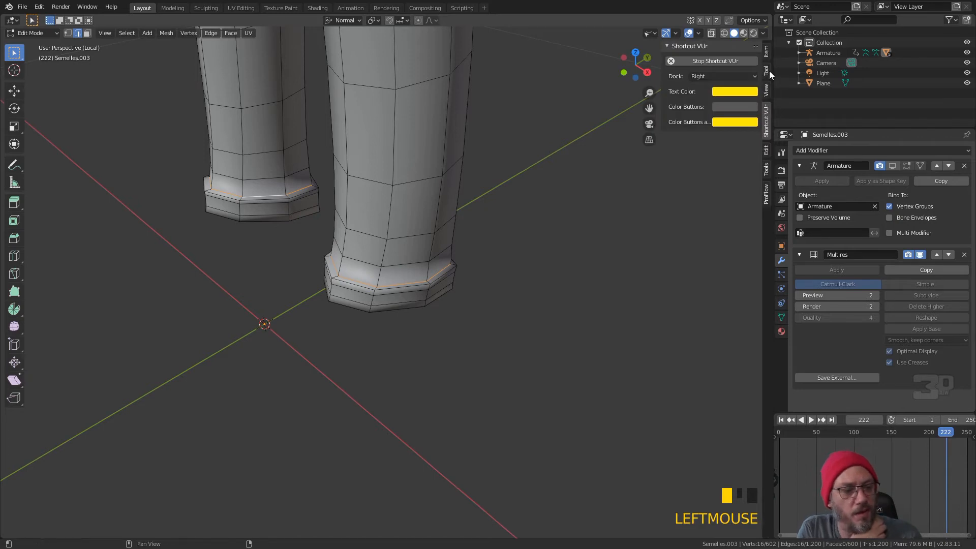
left_click(765, 52)
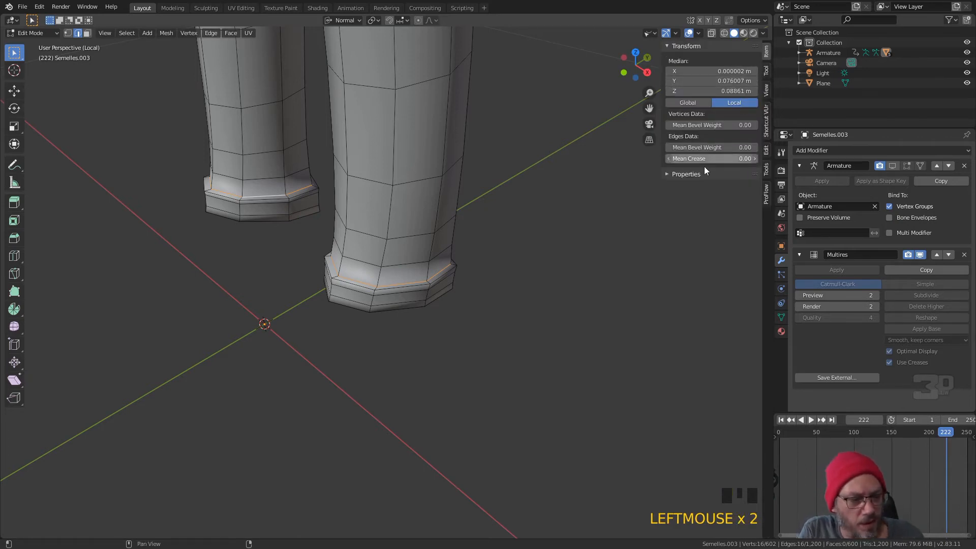
left_click_drag(707, 159, 756, 159)
left_click(551, 230)
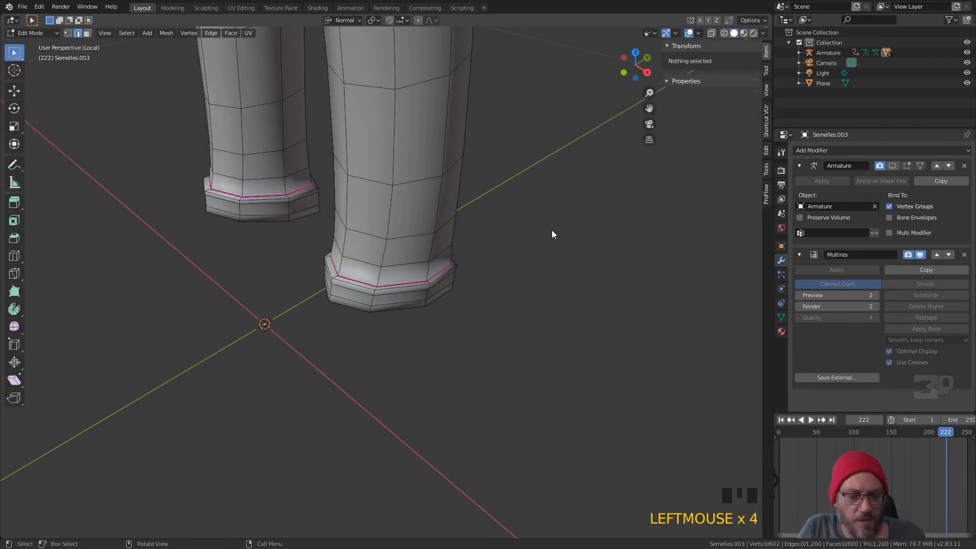
key("Tab")
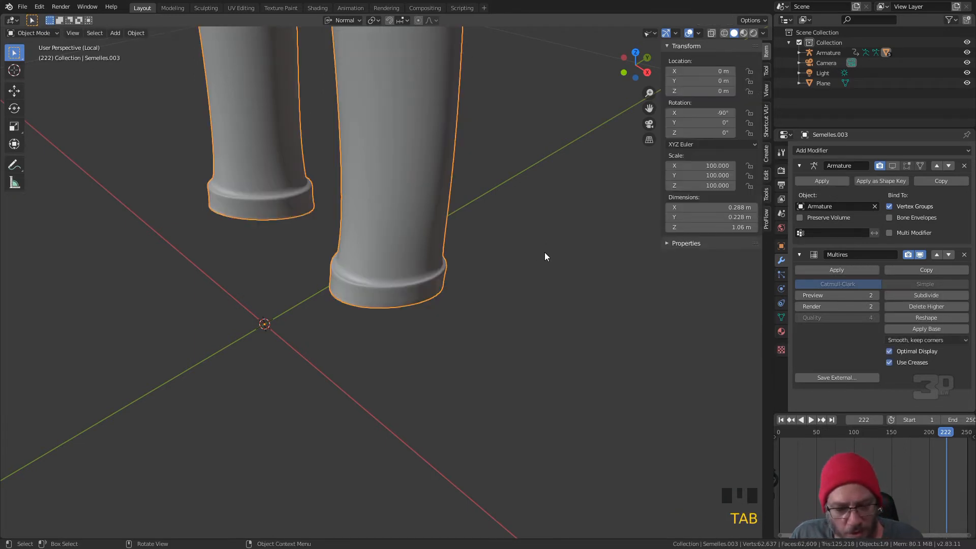
Try a Subdivision Surface modifier on the trousers with Multires hidden, and restore the original modifier setup
scroll(425, 273, "up", 7)
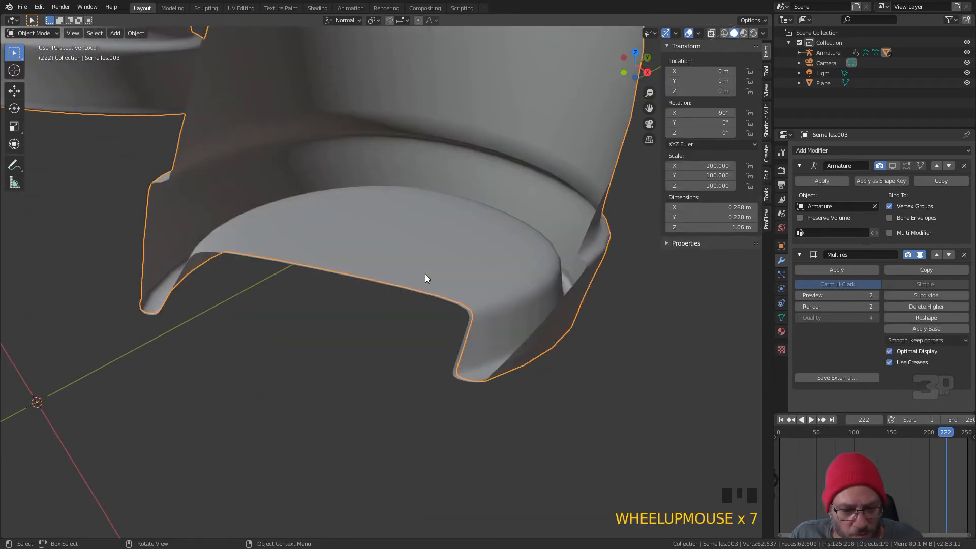
scroll(425, 273, "down", 2)
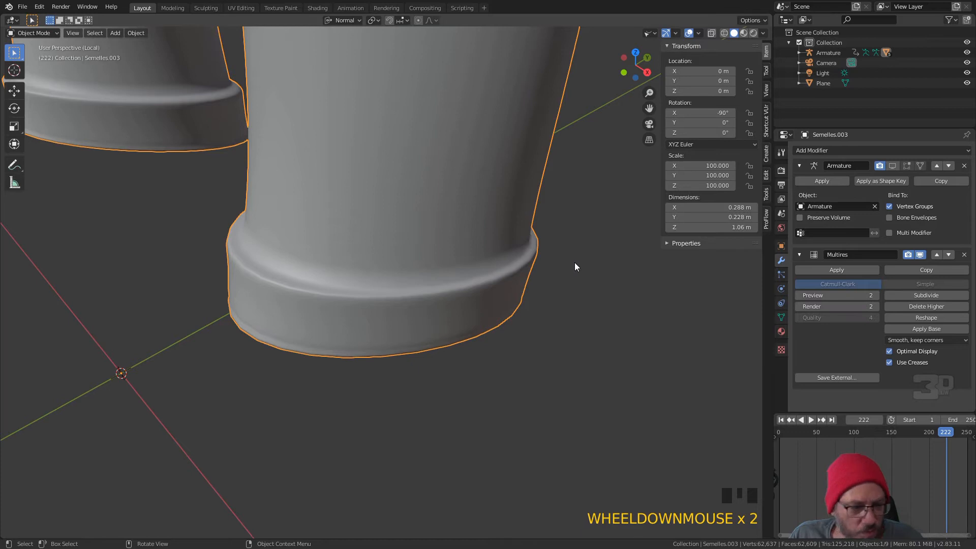
middle_click_drag(548, 266, 552, 268)
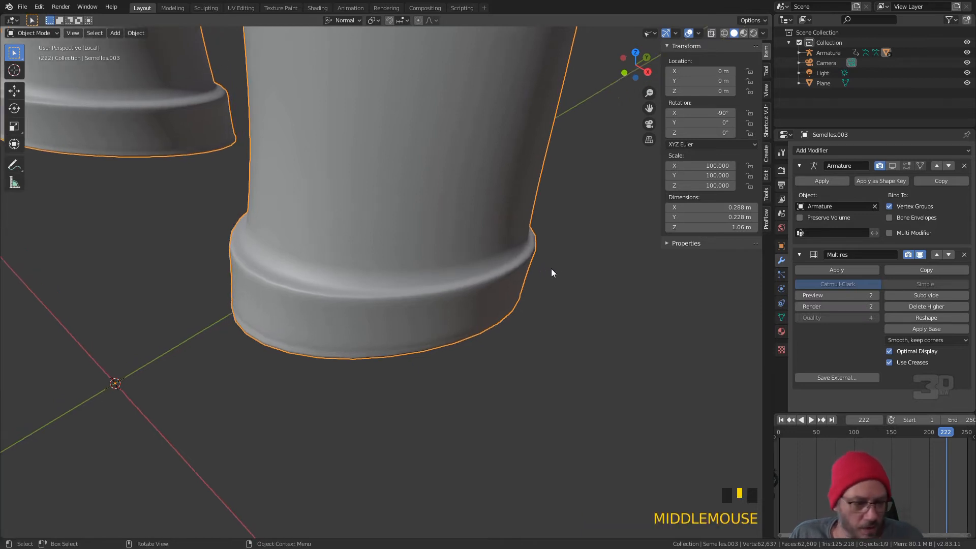
left_click(862, 151)
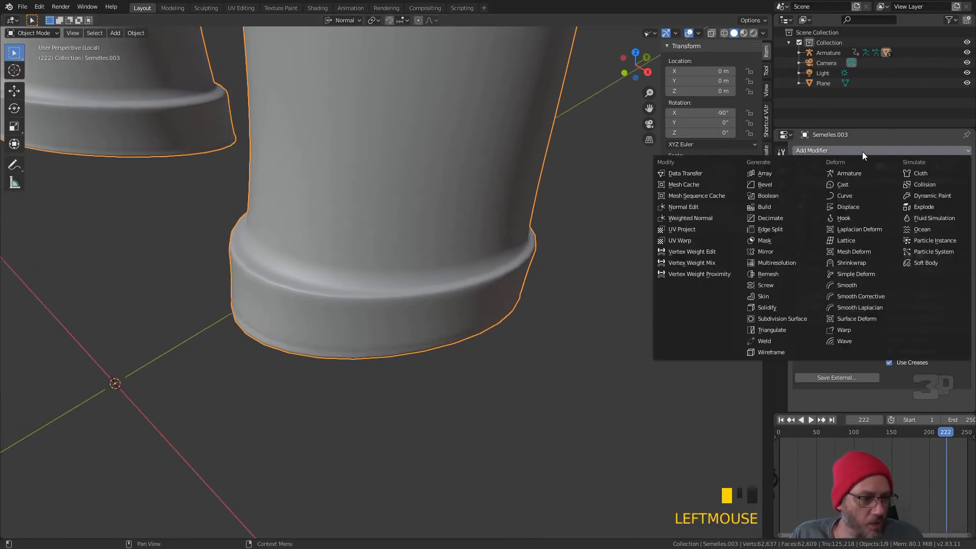
left_click(785, 319)
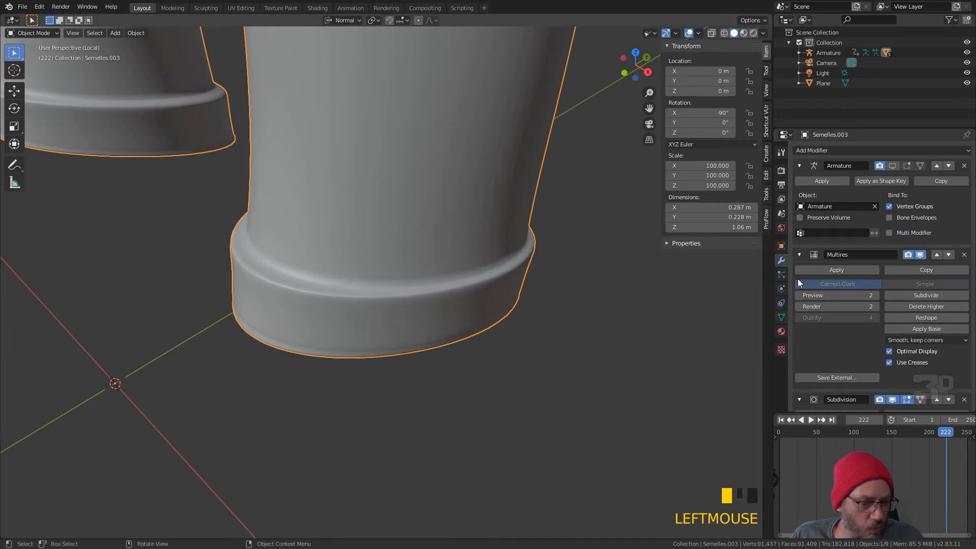
left_click(919, 255)
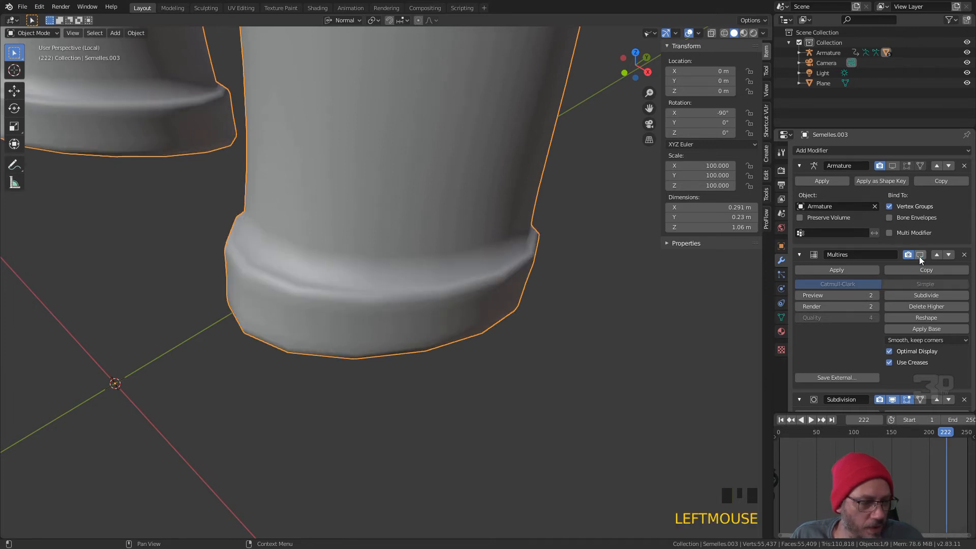
scroll(908, 257, "down", 5)
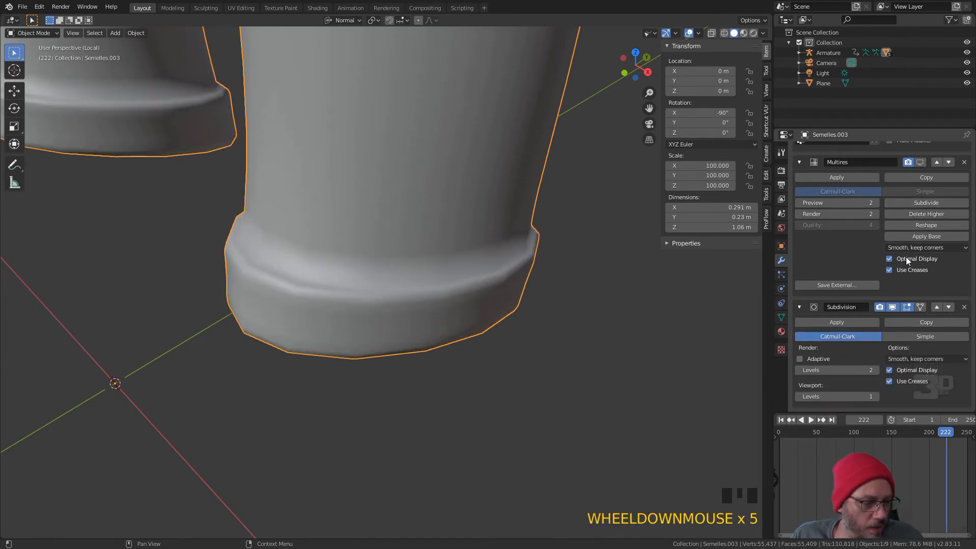
left_click(907, 308)
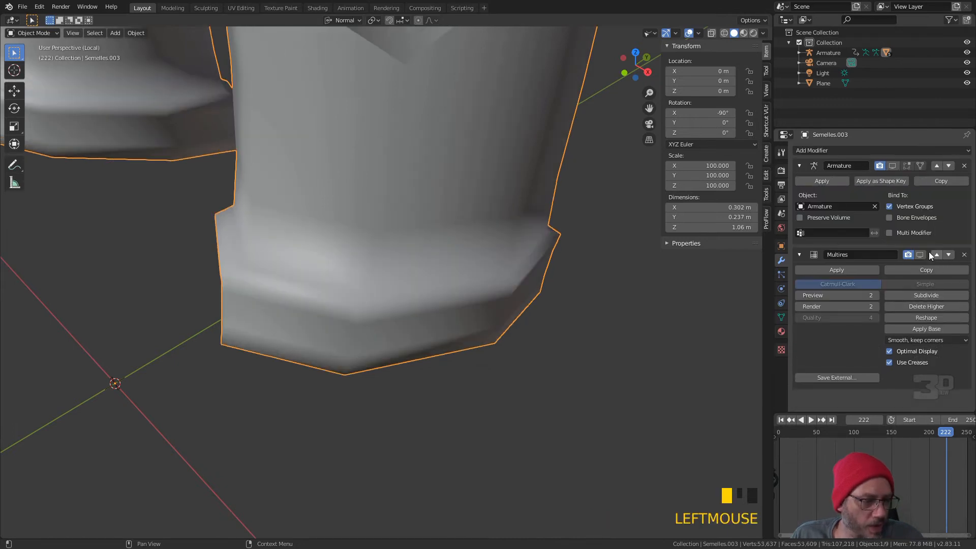
left_click(920, 254)
Exit local view on the trousers, select the Semelles shoes object and frame it in the viewport
scroll(441, 291, "down", 3)
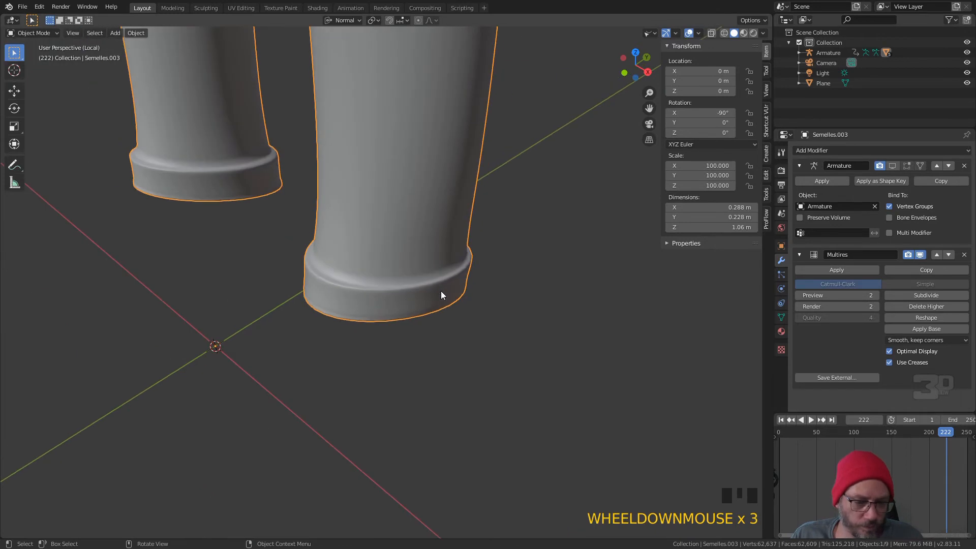
scroll(441, 291, "down", 4)
middle_click_drag(440, 292, 324, 264)
scroll(414, 261, "down", 4)
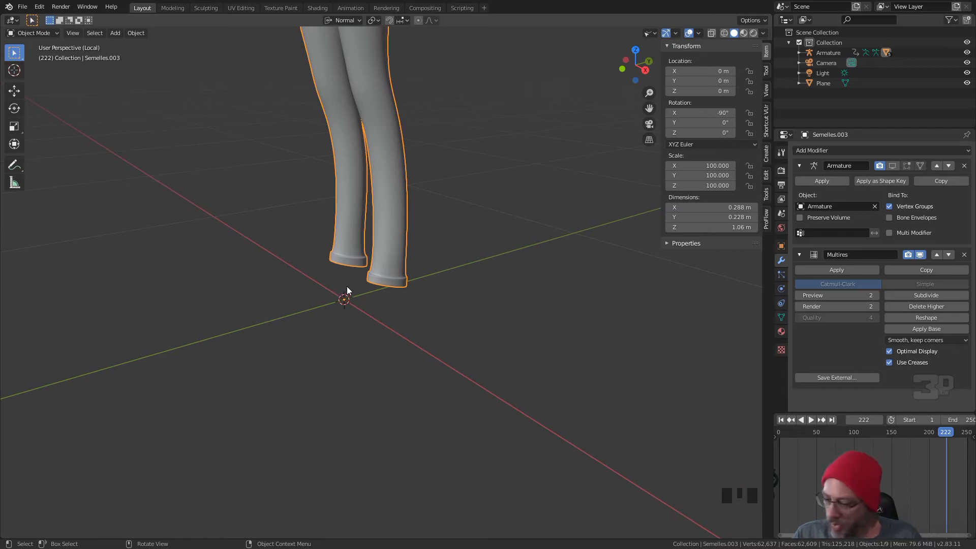
key("KP_Divide")
mouse_move(356, 288)
middle_mouse_down()
mouse_move(375, 288)
mouse_move(367, 308)
mouse_move(377, 364)
mouse_move(365, 274)
middle_mouse_up()
scroll(356, 325, "up", 7)
left_click(336, 334)
middle_click_drag(336, 334, 270, 420)
key("KP_Decimal")
left_click(327, 432)
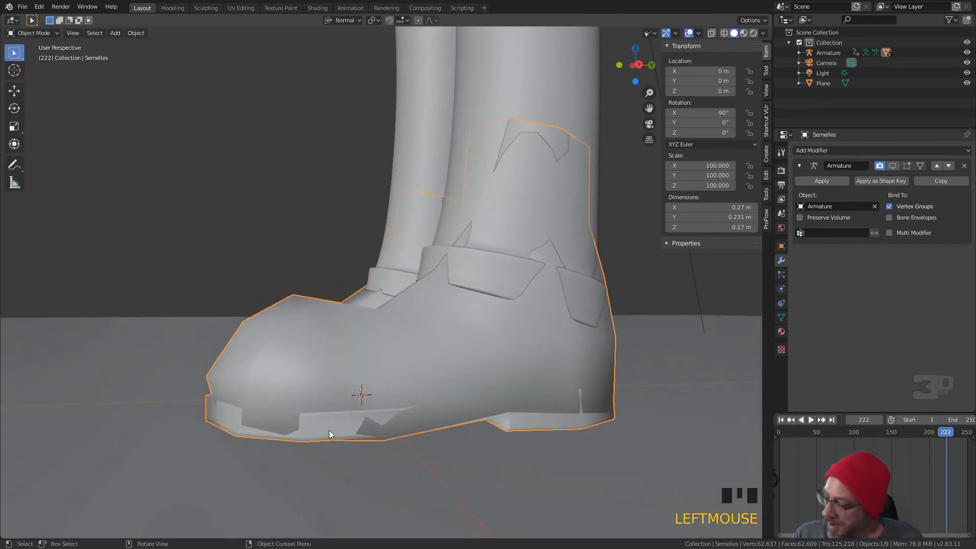
Open the shoes mesh in Edit Mode and isolate it in local view
key("Tab")
middle_click_drag(342, 385, 368, 372)
left_click(382, 395)
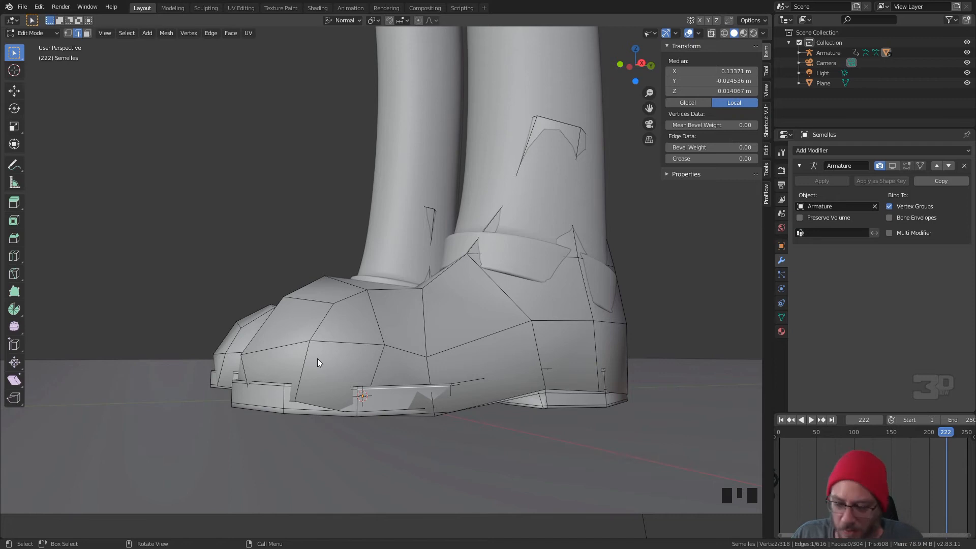
key("KP_Divide")
middle_click_drag(331, 352, 352, 391)
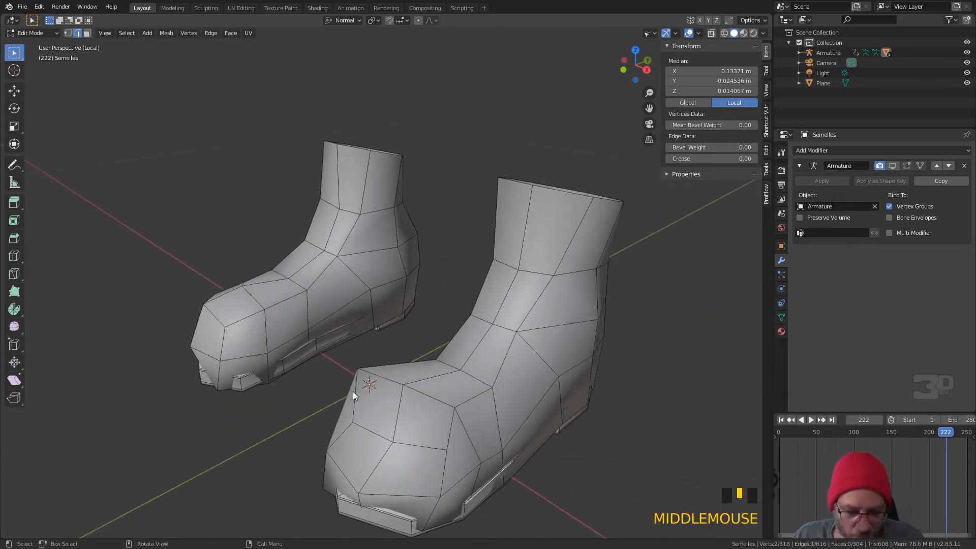
Turn on X-ray display for the isolated shoes
key("alt+z")
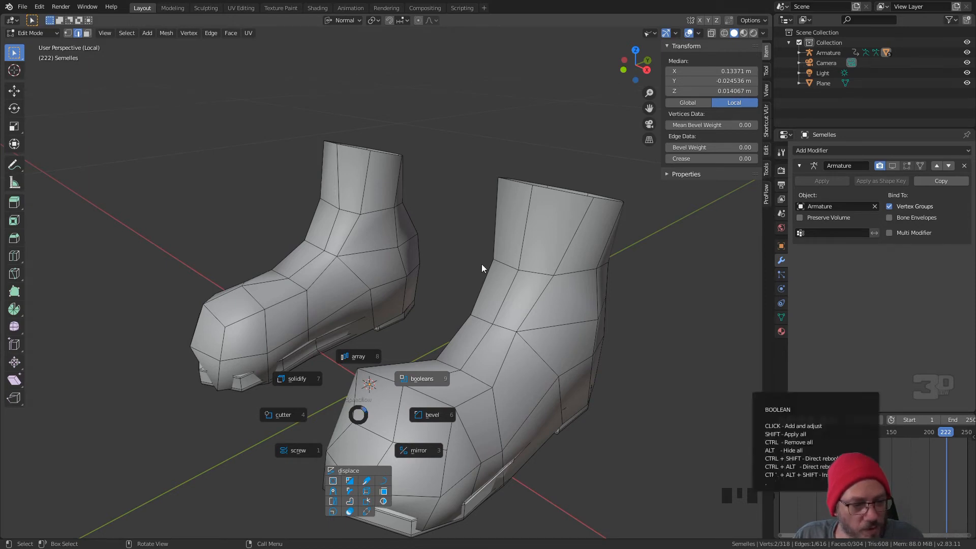
key("Escape")
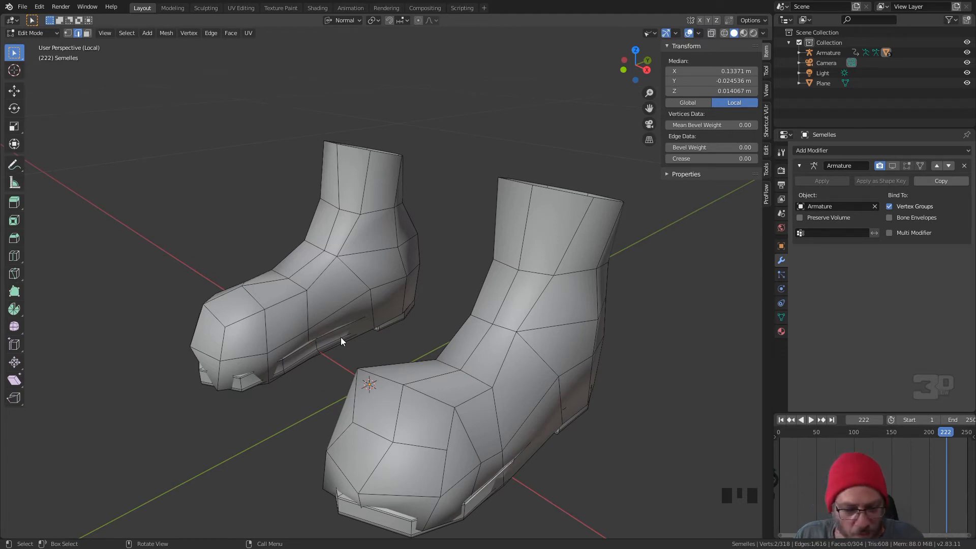
left_click(712, 33)
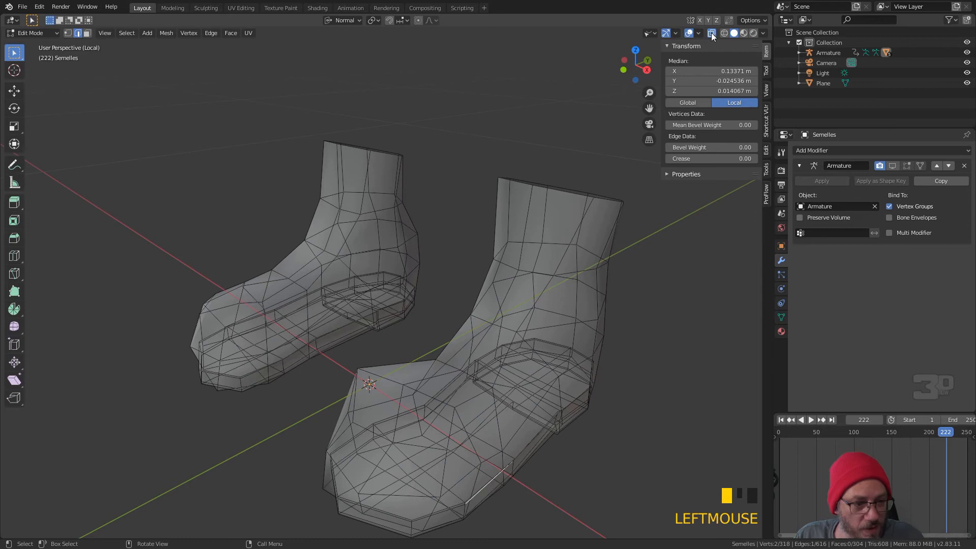
Examine the internal sole and heel geometry of both shoes through the X-ray mesh
middle_click_drag(414, 270, 396, 193, "shift")
middle_click_drag(402, 231, 377, 251)
scroll(349, 340, "up", 2)
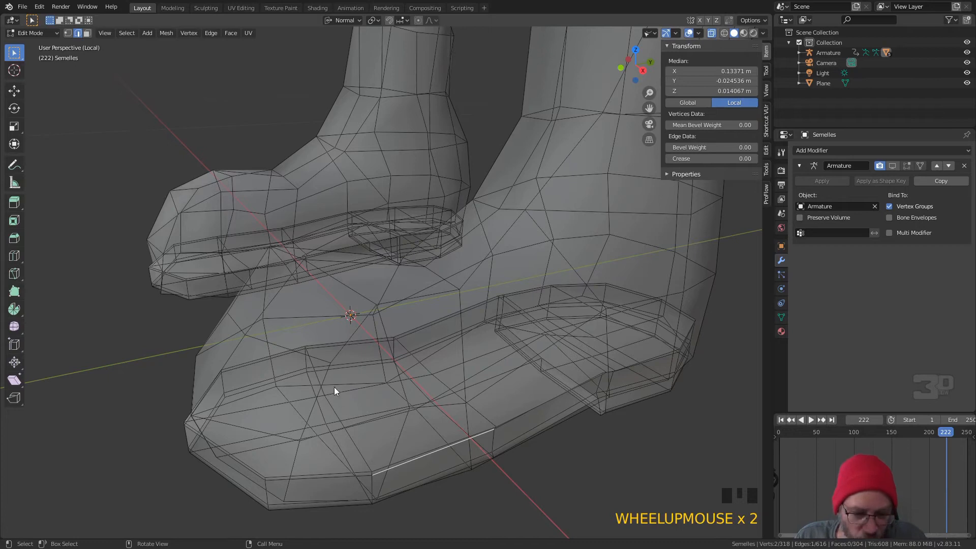
middle_click_drag(272, 388, 293, 387)
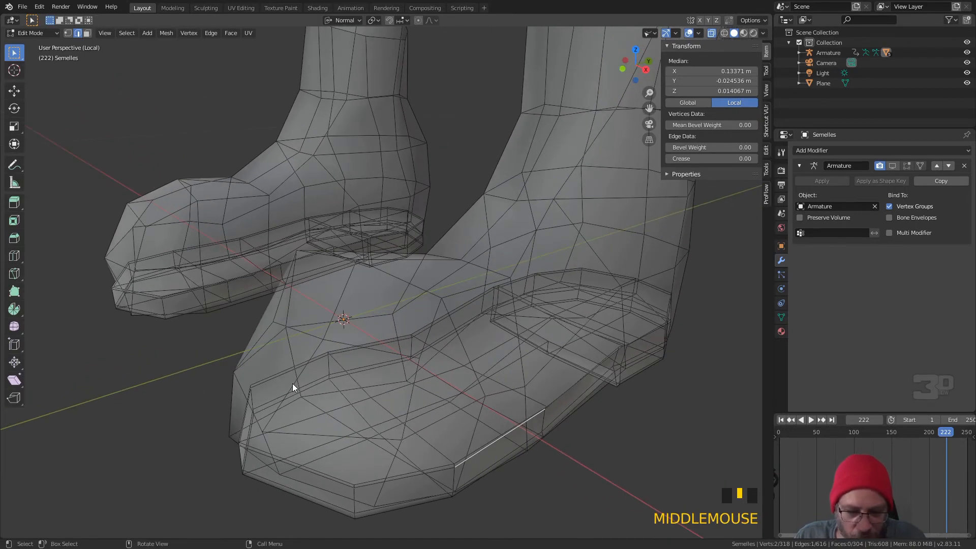
scroll(293, 387, "down", 7)
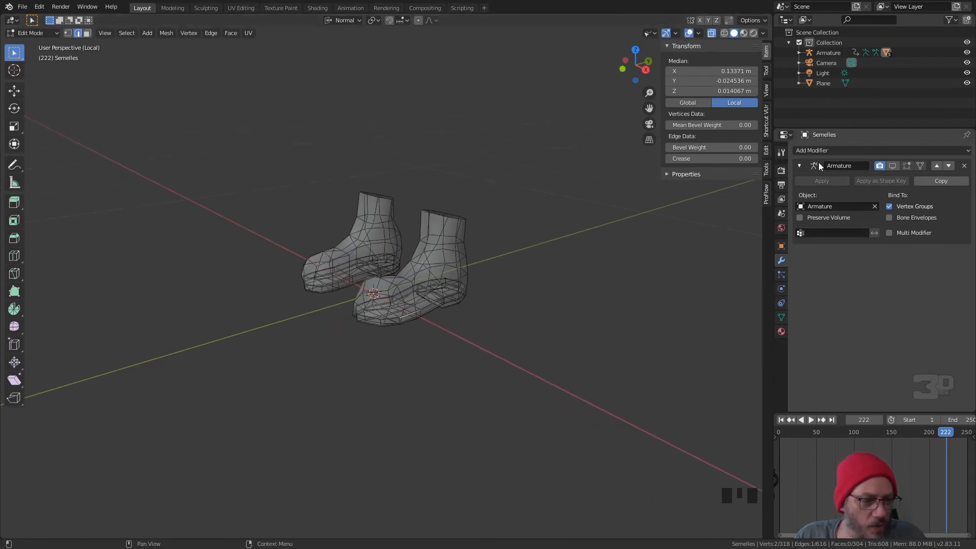
scroll(372, 297, "up", 5)
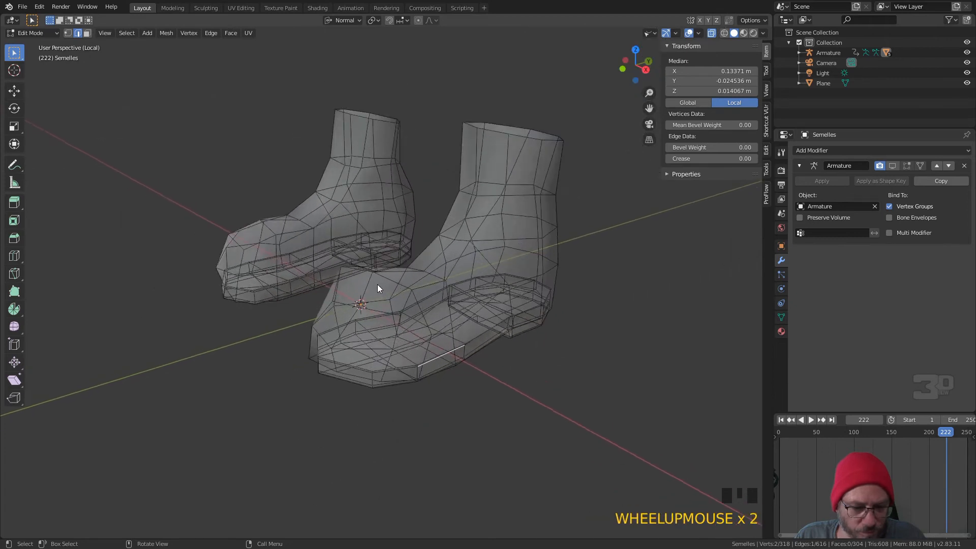
scroll(337, 396, "up", 2)
mouse_move(336, 396)
middle_mouse_down()
mouse_move(322, 389)
mouse_move(352, 386)
middle_mouse_up()
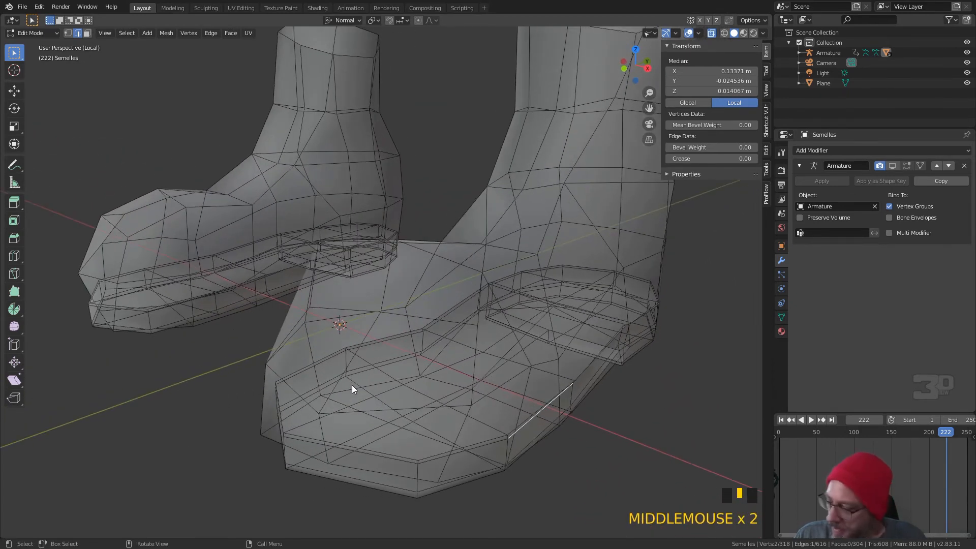
Delete all vertices of the shoe on the negative X side, using vertex selection and a lasso around it
key("Tab")
scroll(373, 337, "down", 3)
middle_click_drag(373, 337, 403, 337)
key("Tab")
key("1")
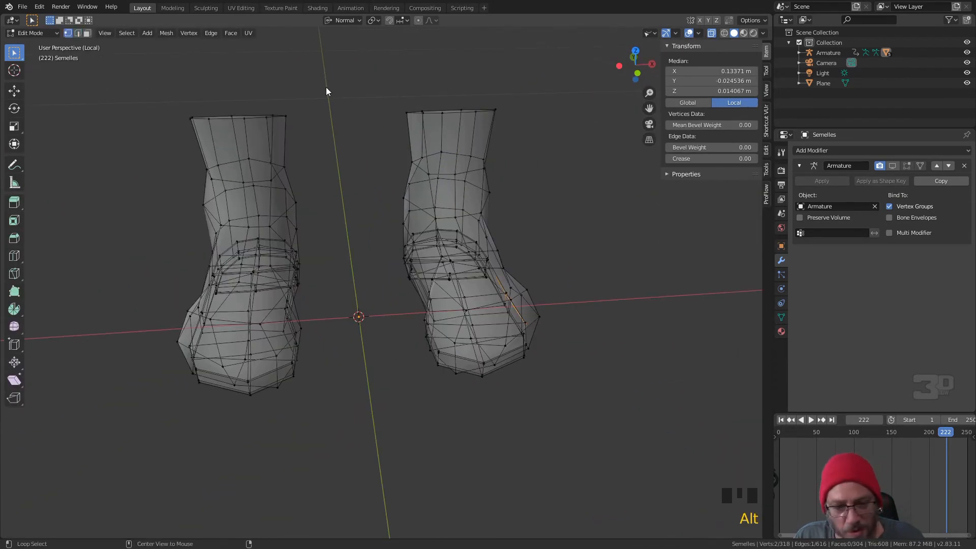
mouse_move(216, 95)
right_mouse_down("ctrl")
mouse_move(117, 234)
mouse_move(227, 487)
mouse_move(294, 88)
mouse_move(284, 61)
right_mouse_up("ctrl")
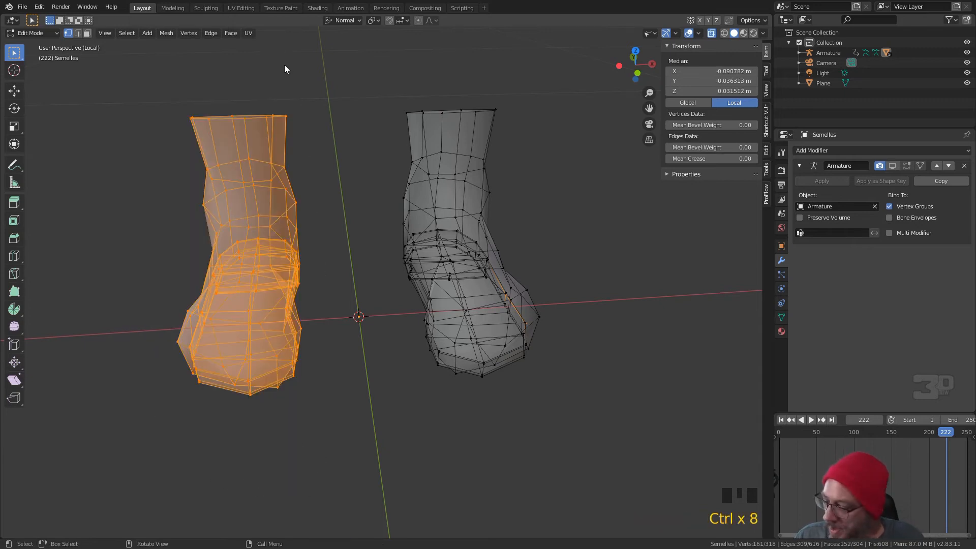
key("x")
left_click(282, 61)
Examine the sole and heel geometry inside the remaining shoe up close
middle_click_drag(305, 173, 286, 160)
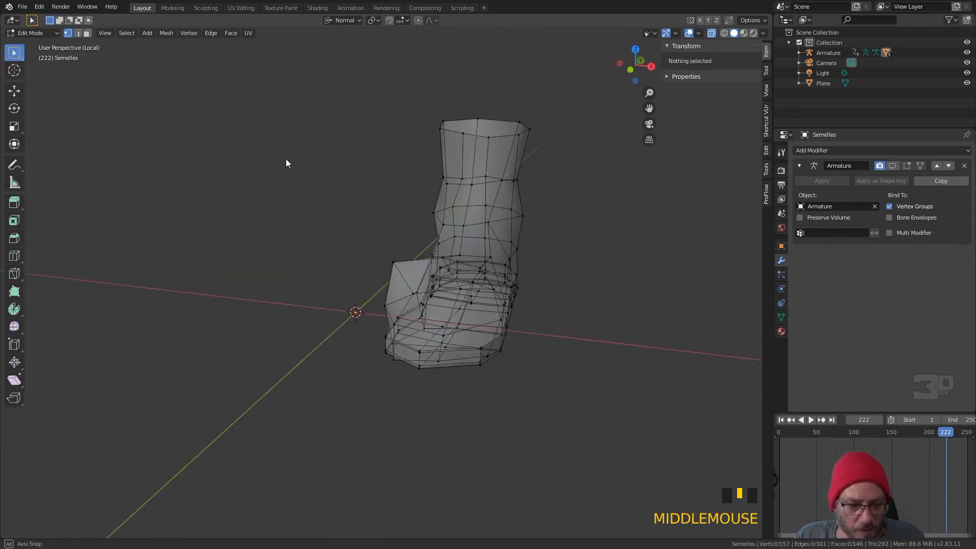
scroll(437, 332, "up", 1)
key("Tab")
middle_click_drag(439, 331, 342, 371)
key("Tab")
scroll(365, 360, "up", 2)
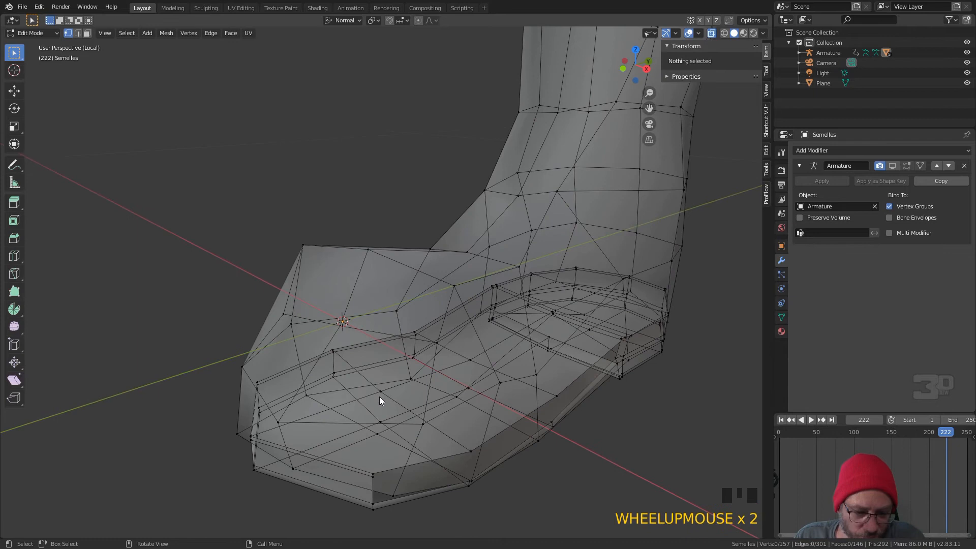
In face selection mode, select an inner face on the sole's top near the ball of the foot and try Linked Flat Faces
key("3")
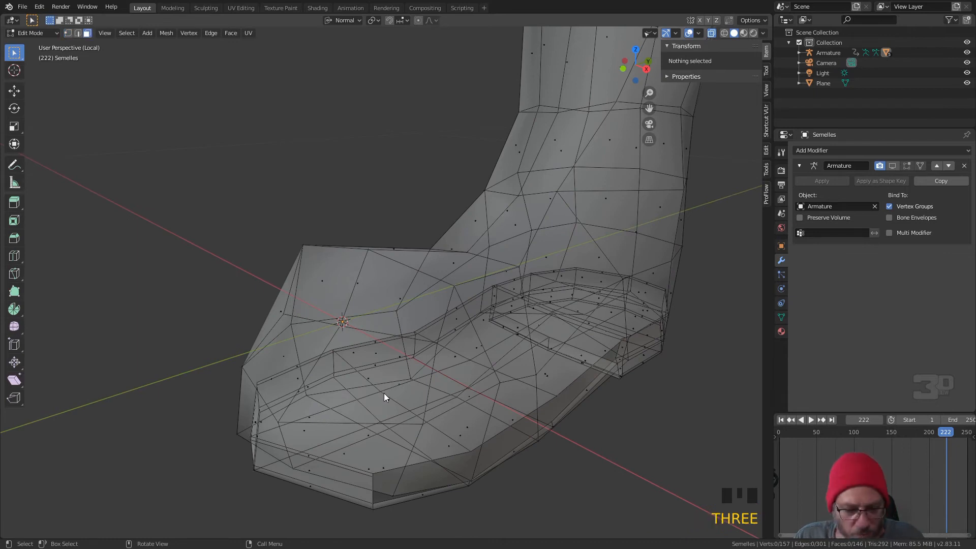
left_click(400, 358)
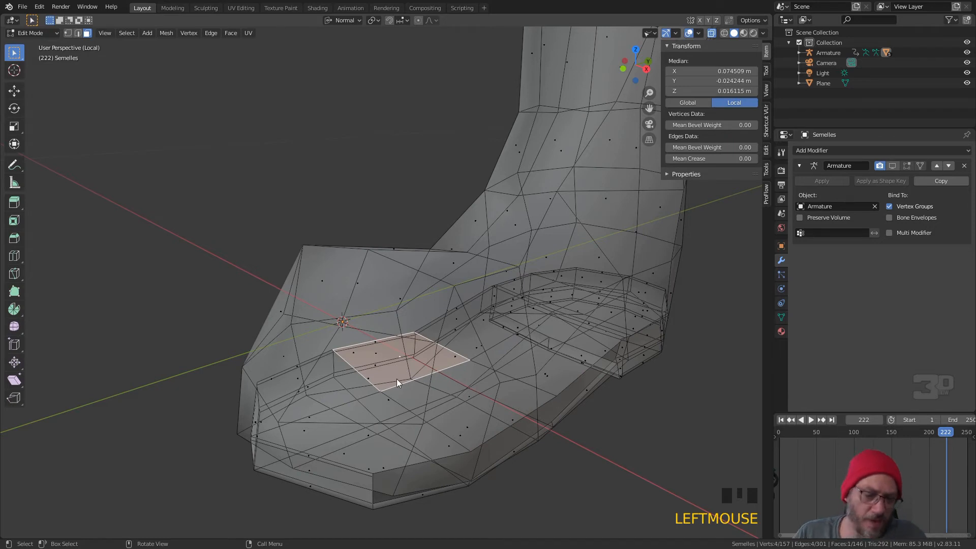
left_click_drag(126, 33, 166, 189)
mouse_move(167, 188)
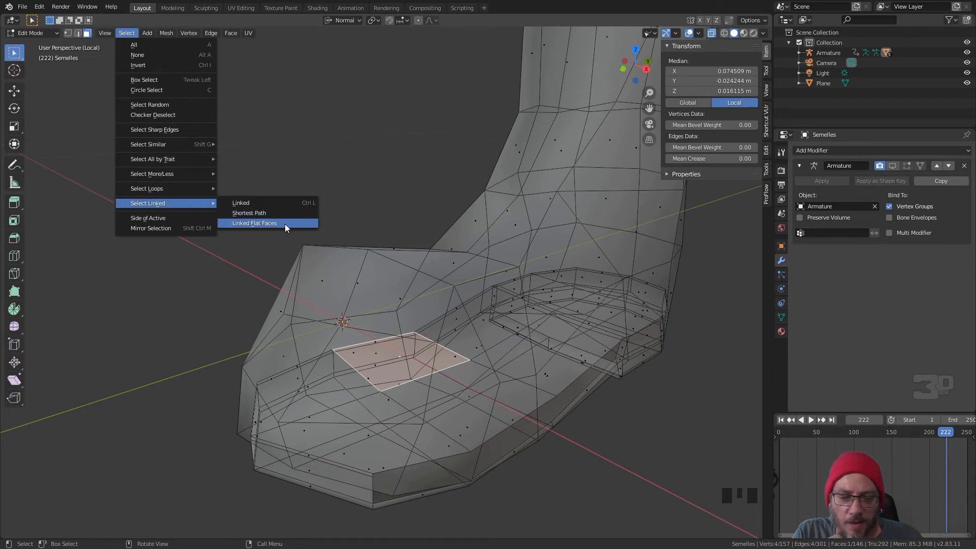
left_click(285, 225)
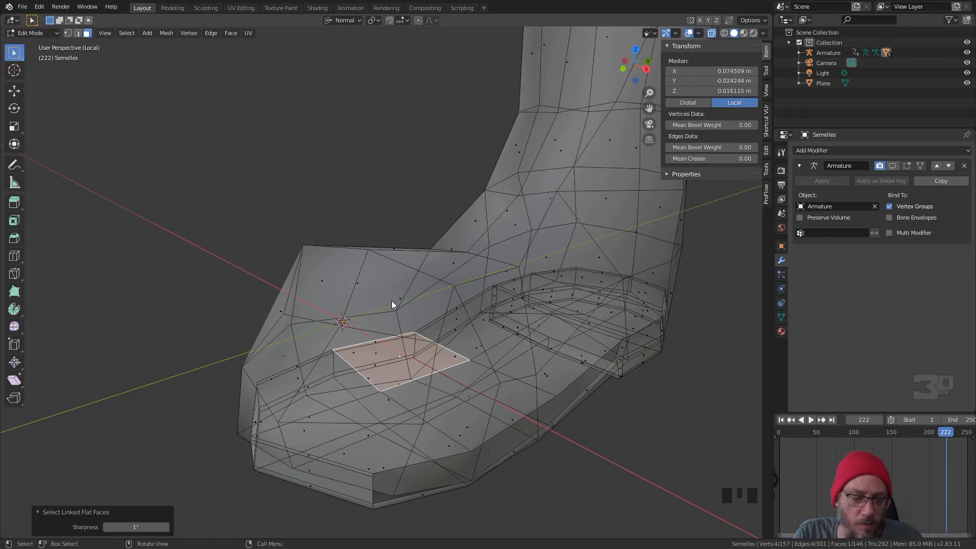
Extend the selection over the sole's remaining top faces at the toe, forefoot and arch, up to the front of the heel
middle_click_drag(337, 387, 358, 380)
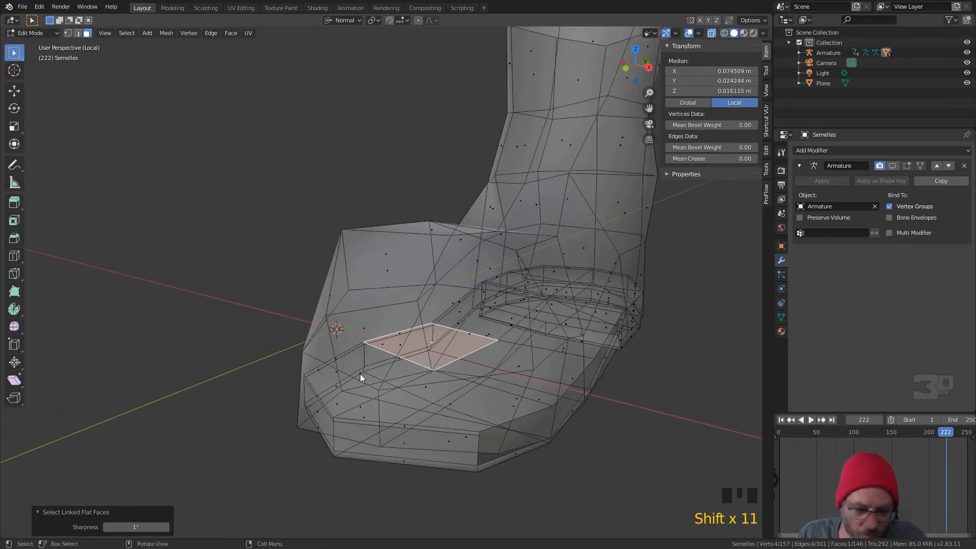
left_click(360, 377, "shift")
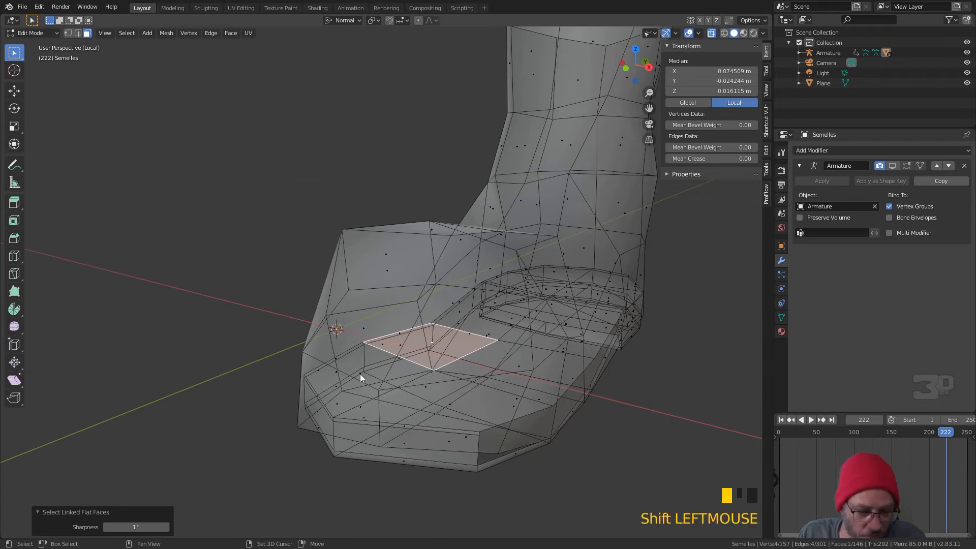
left_click(450, 402, "shift")
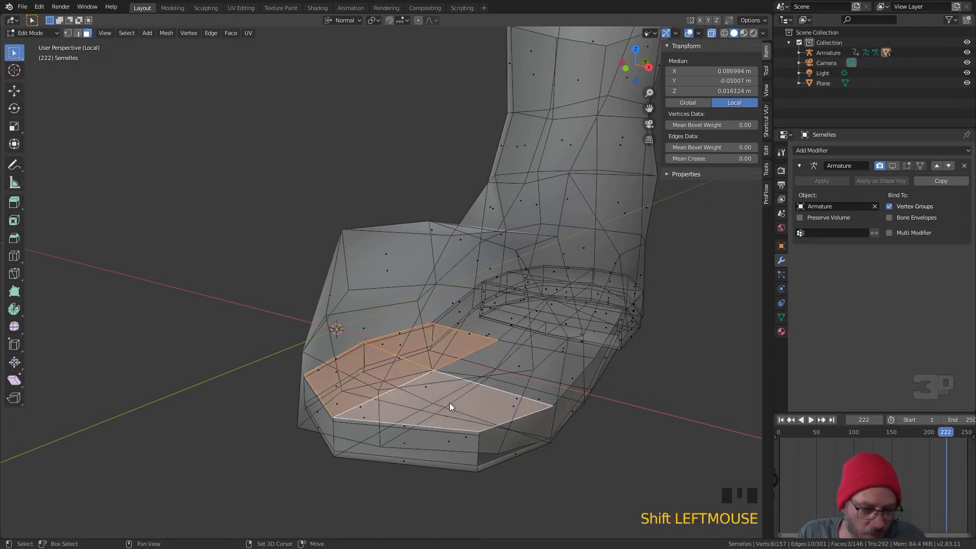
left_click(517, 365, "shift")
middle_click_drag(561, 341, 479, 374)
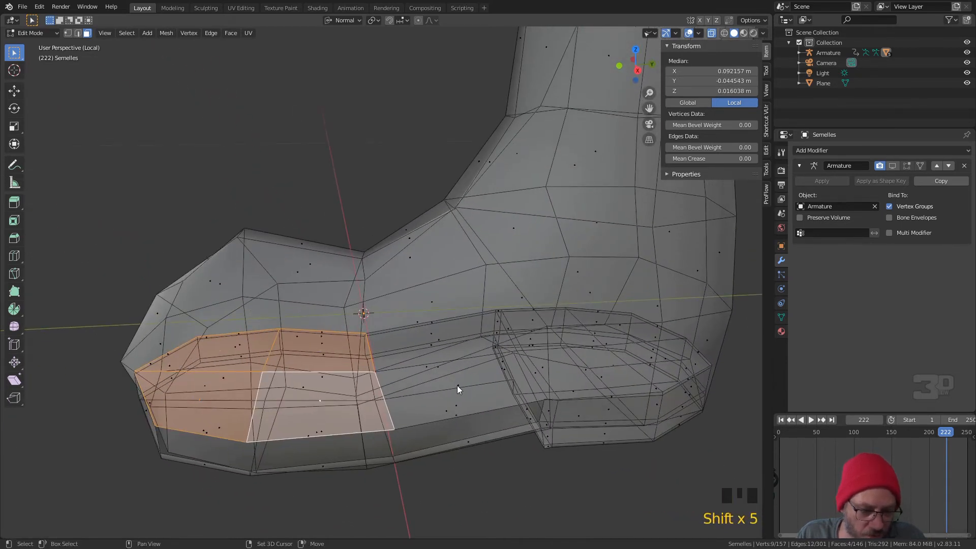
key("shift")
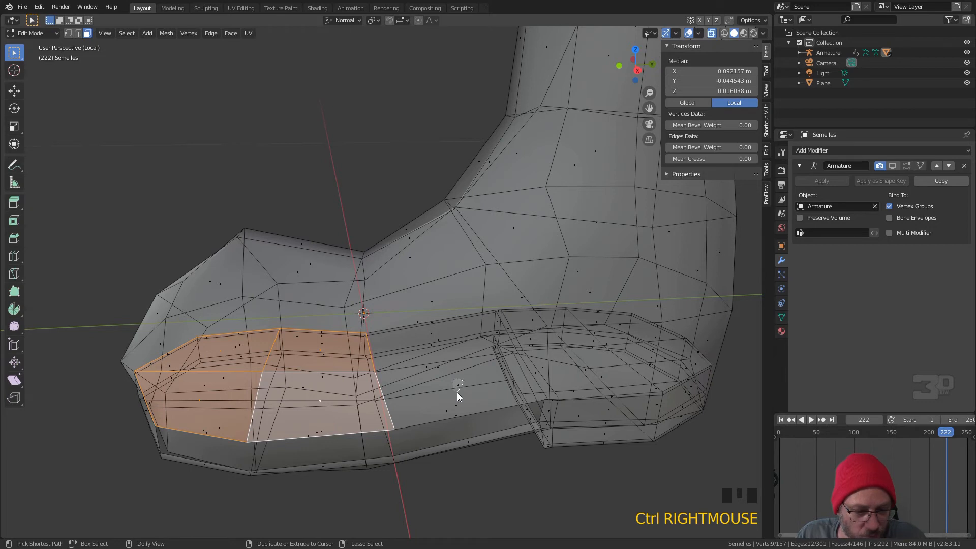
left_click(461, 396, "ctrl+shift")
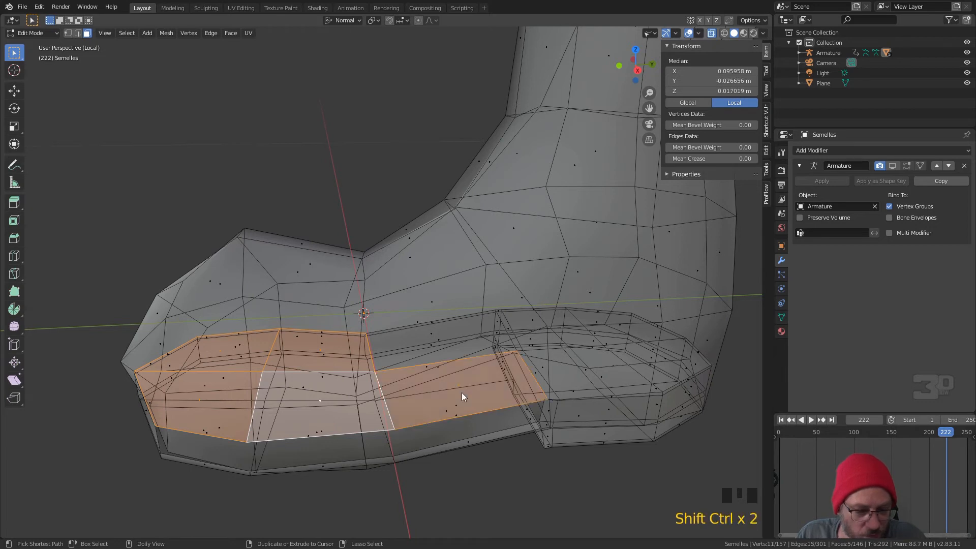
left_click(438, 339, "shift")
left_click(438, 339, "shift")
left_click(439, 341, "shift")
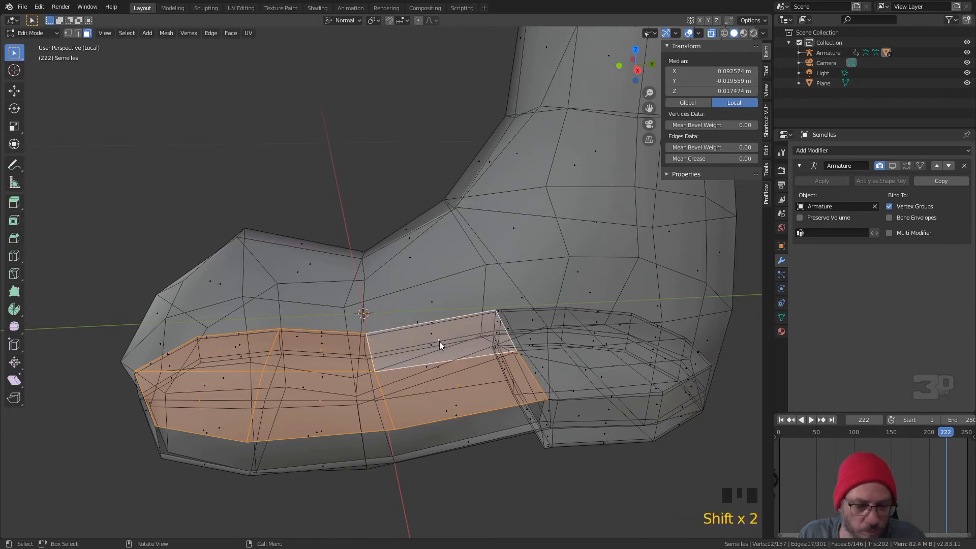
Add the sole's top faces over the heel to the selection, including the narrow strips at the heel's front edge
middle_click_drag(541, 331, 537, 352)
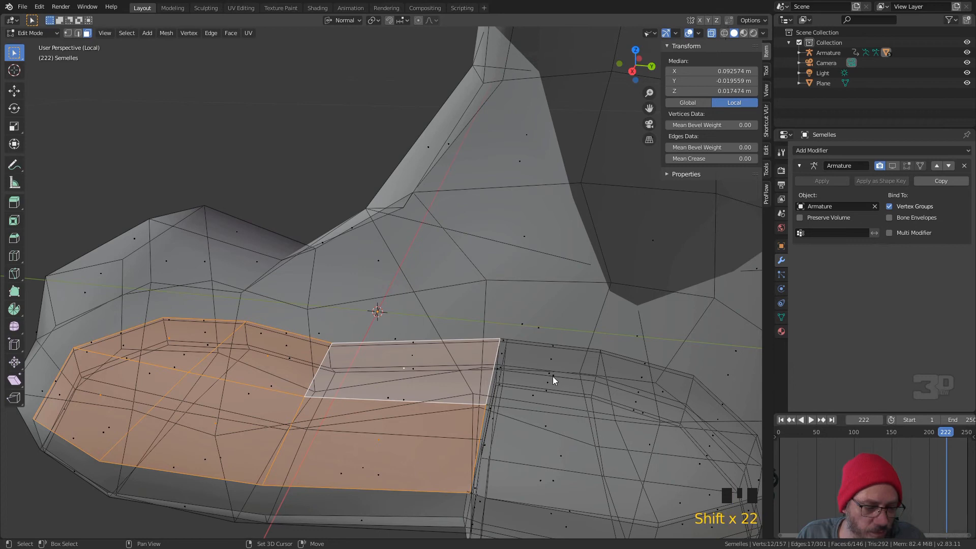
middle_click_drag(553, 376, 556, 372)
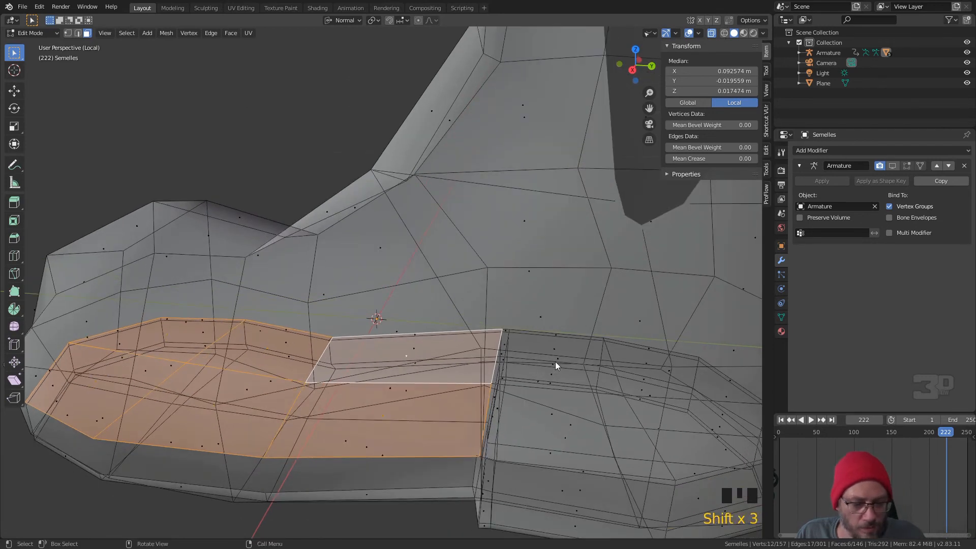
left_click(556, 358, "shift")
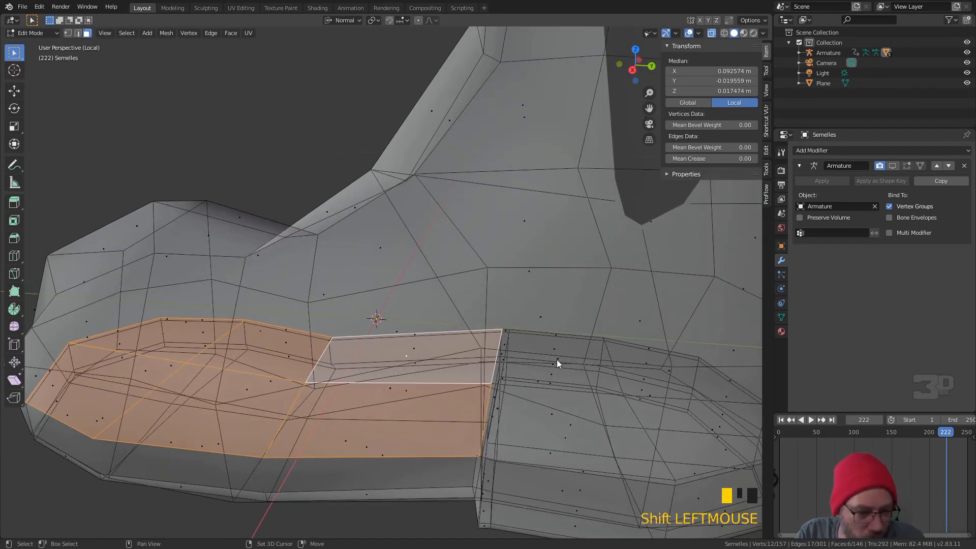
middle_click_drag(556, 368, 569, 370)
left_click(524, 349, "shift")
left_click(524, 349, "shift")
left_click(544, 419, "shift")
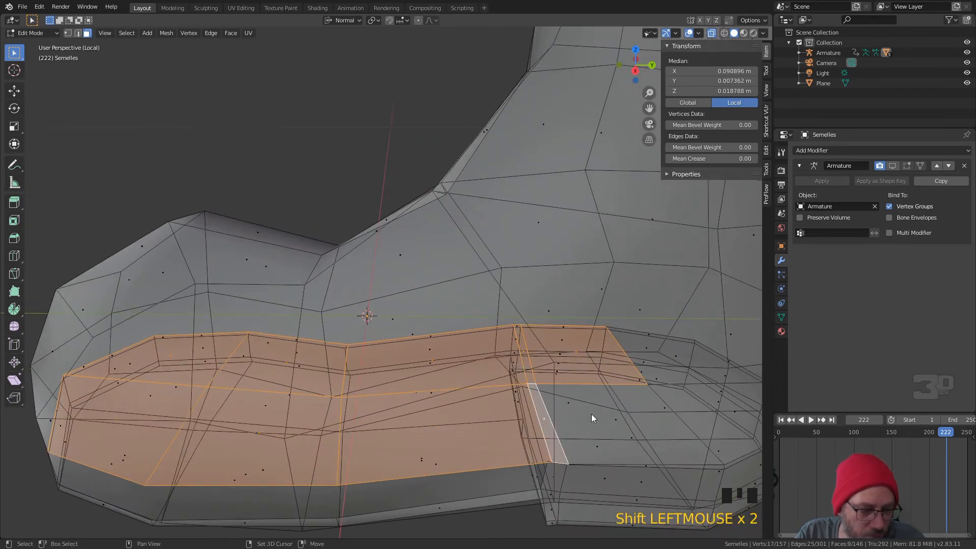
left_click(614, 419, "shift")
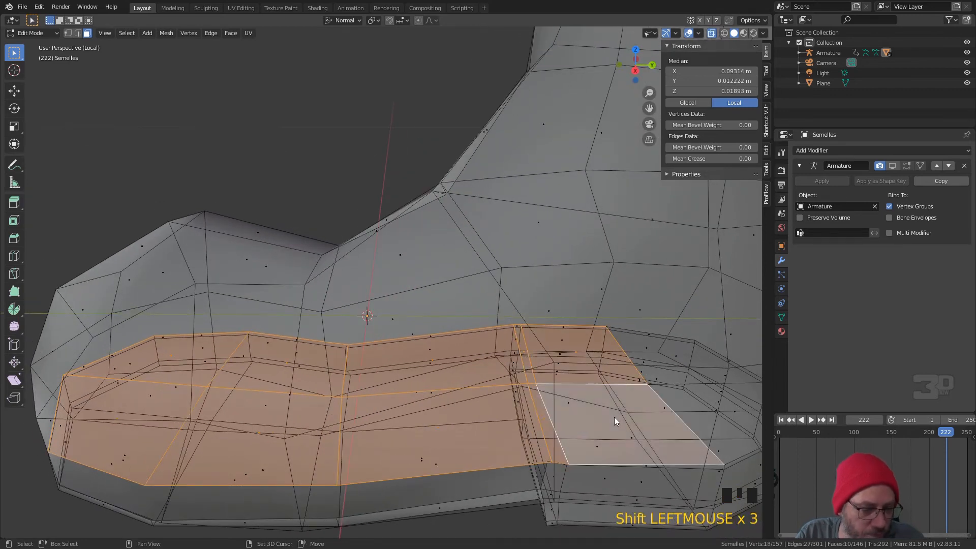
left_click(672, 356, "shift")
middle_click_drag(672, 355, 657, 395)
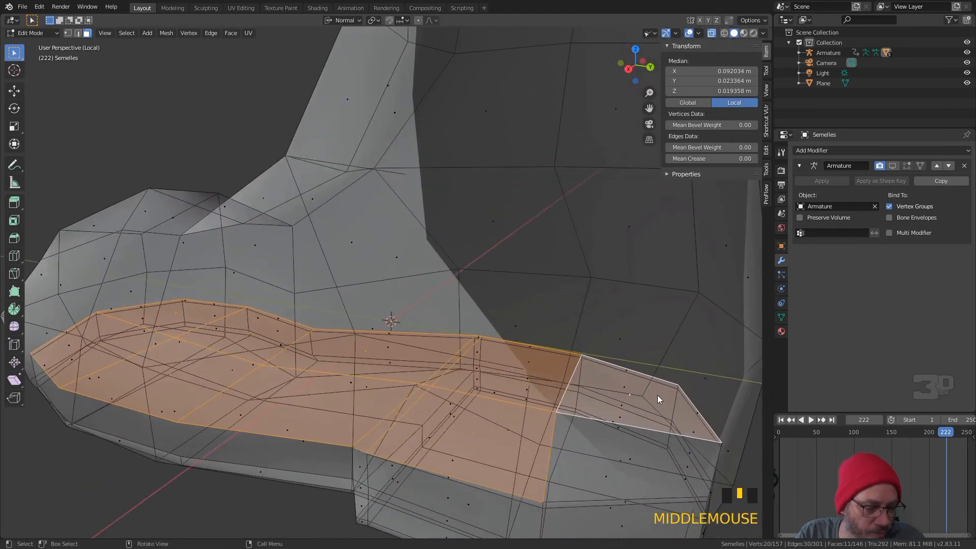
left_click(628, 459, "shift")
middle_click_drag(627, 459, 613, 438)
scroll(531, 429, "down", 3)
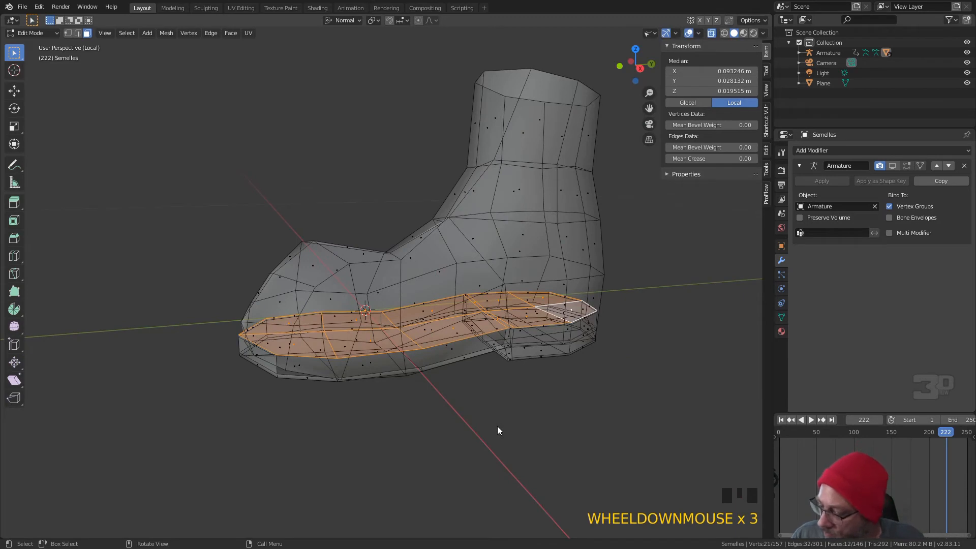
Inset the selected sole top faces by about 0.0024 m and delete the inner faces
key("i")
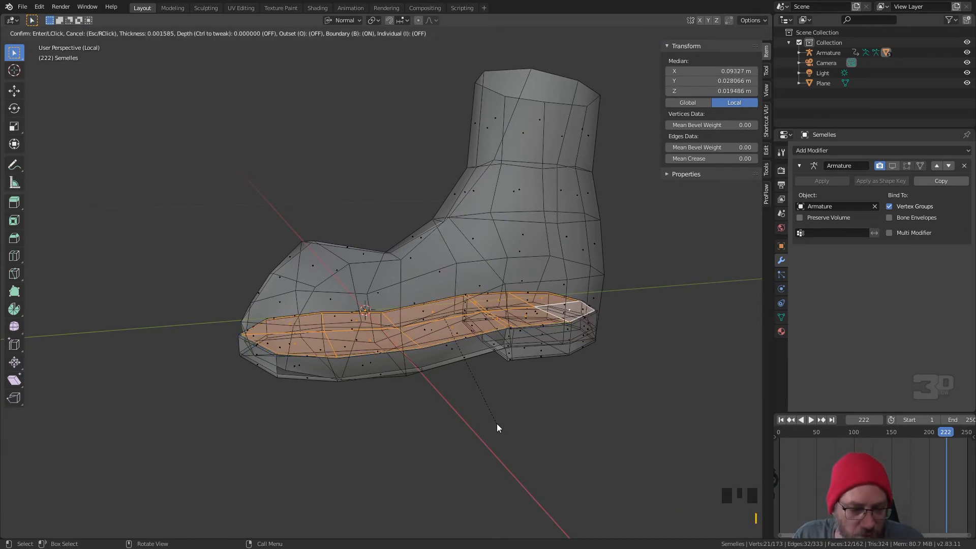
left_click(495, 422)
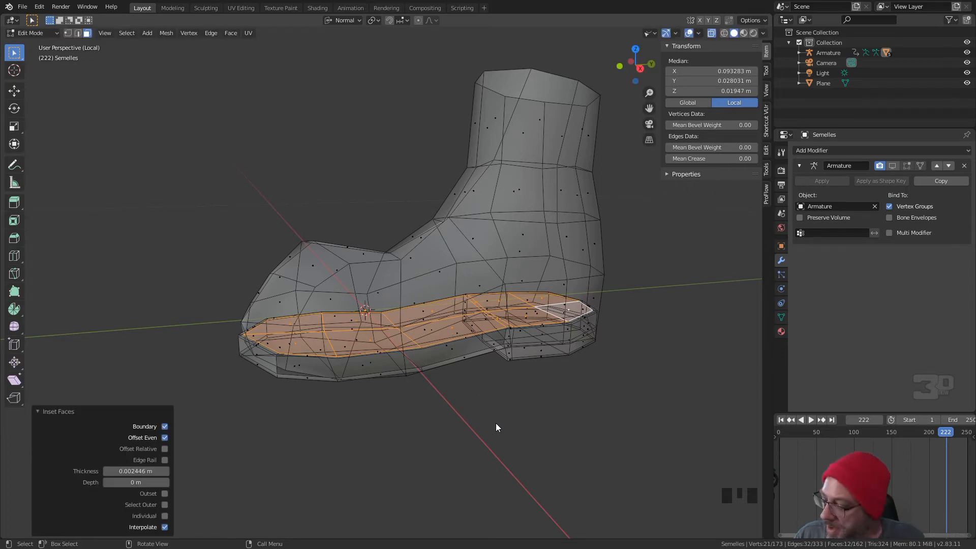
key("x")
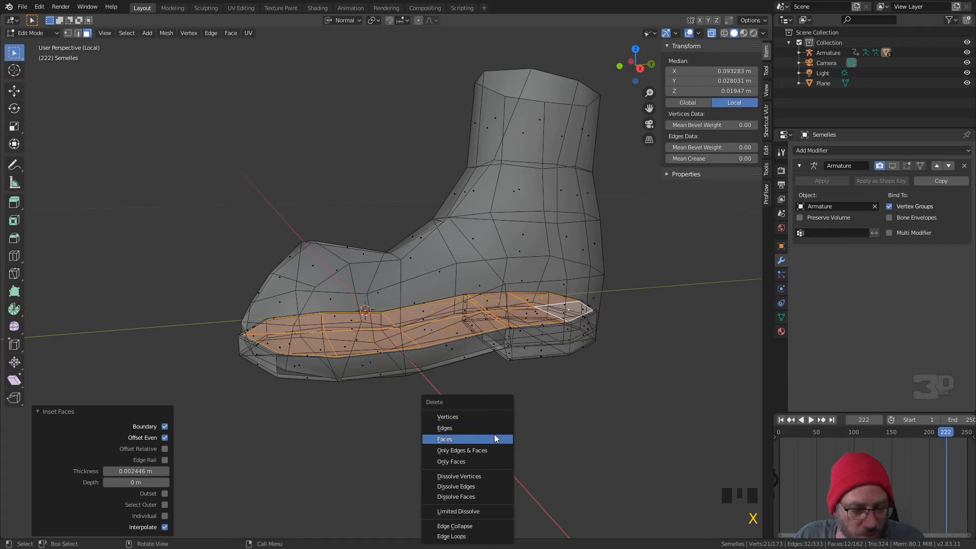
left_click(494, 436)
Select a toe face on the boot's underside plus the entire linked sole and heel piece, and hide them
middle_click_drag(492, 436, 491, 408)
scroll(421, 420, "up", 2)
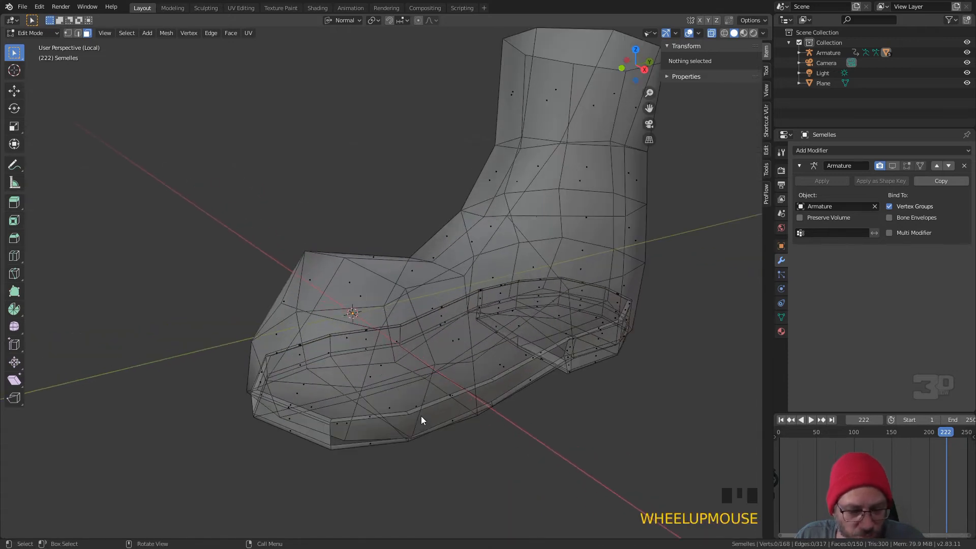
left_click(346, 438)
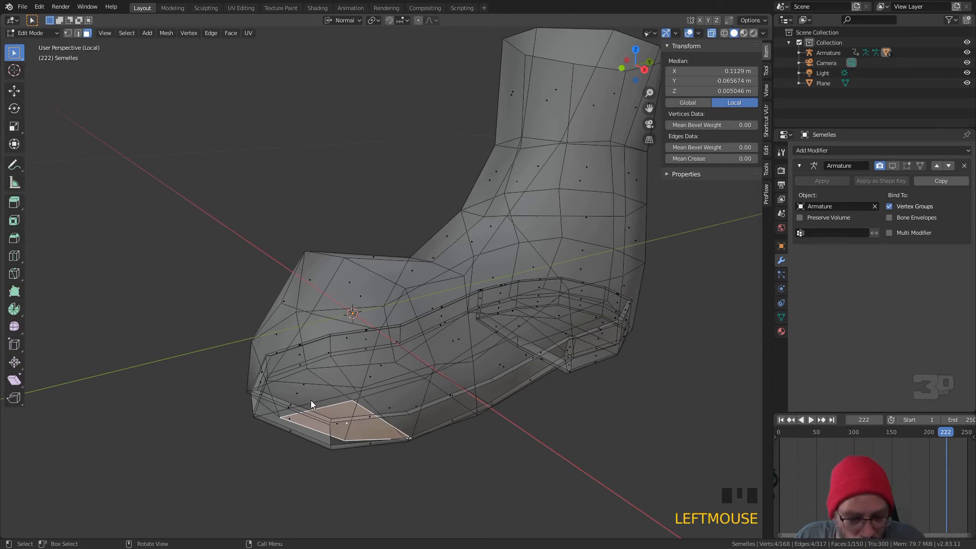
middle_click_drag(339, 379, 367, 383)
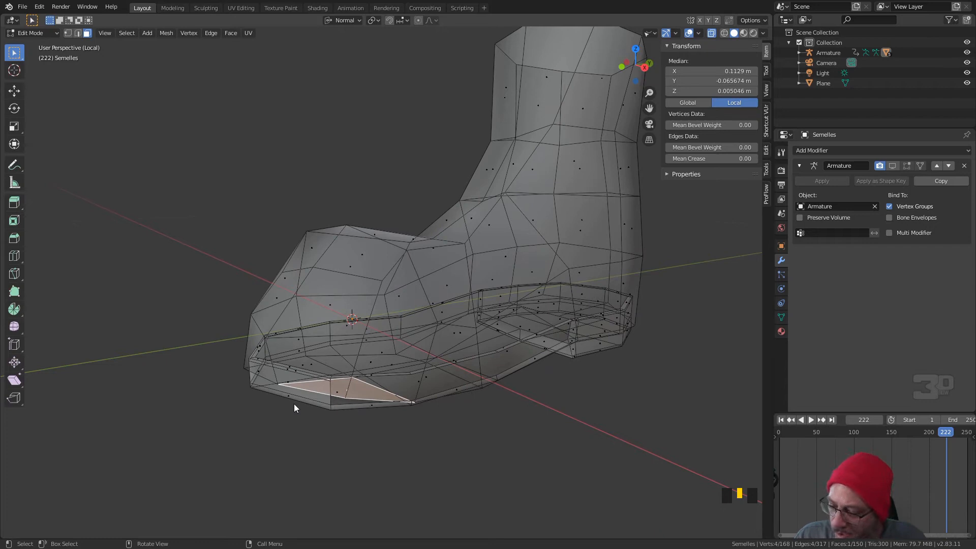
key("l")
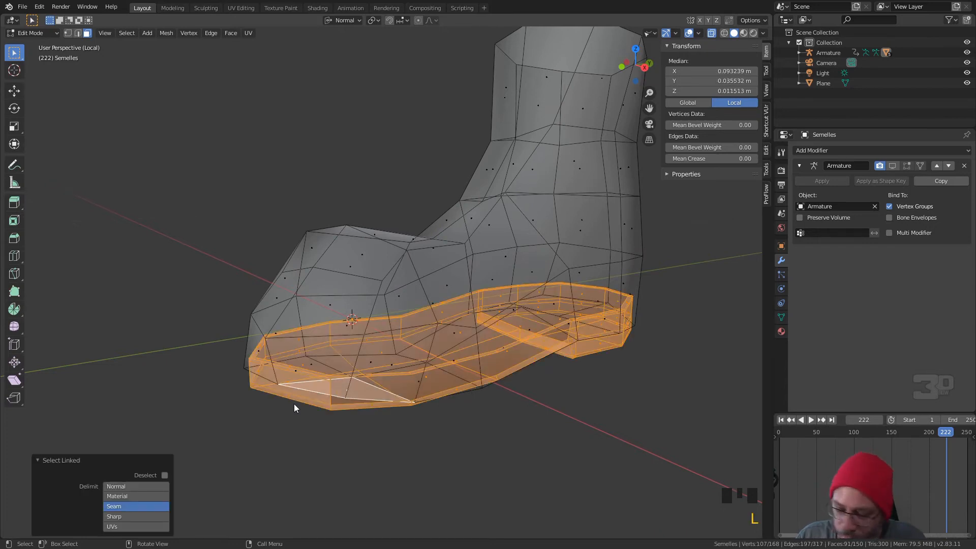
key("h")
Turn off X-ray display for the remaining boot upper, viewed from below
middle_click_drag(304, 409, 378, 383)
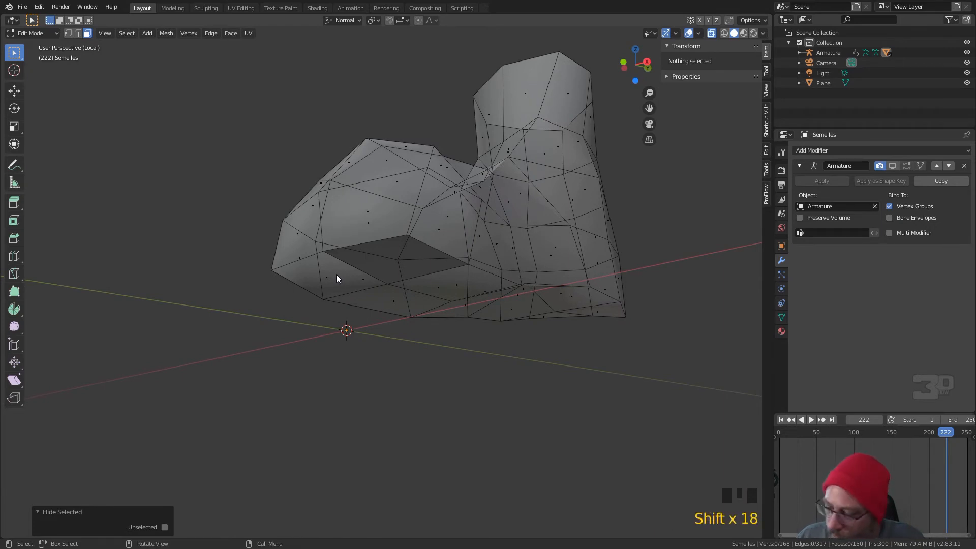
key("z")
left_click(409, 275)
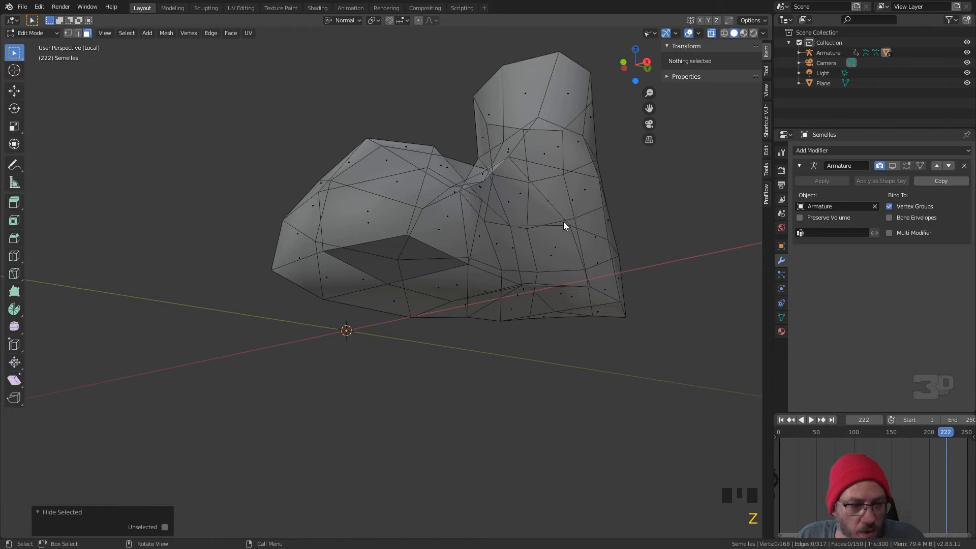
left_click(712, 33)
Select the boot upper's visible underside faces from toe to heel, using Circle Select for most of them, and delete them
middle_click_drag(649, 84, 529, 157)
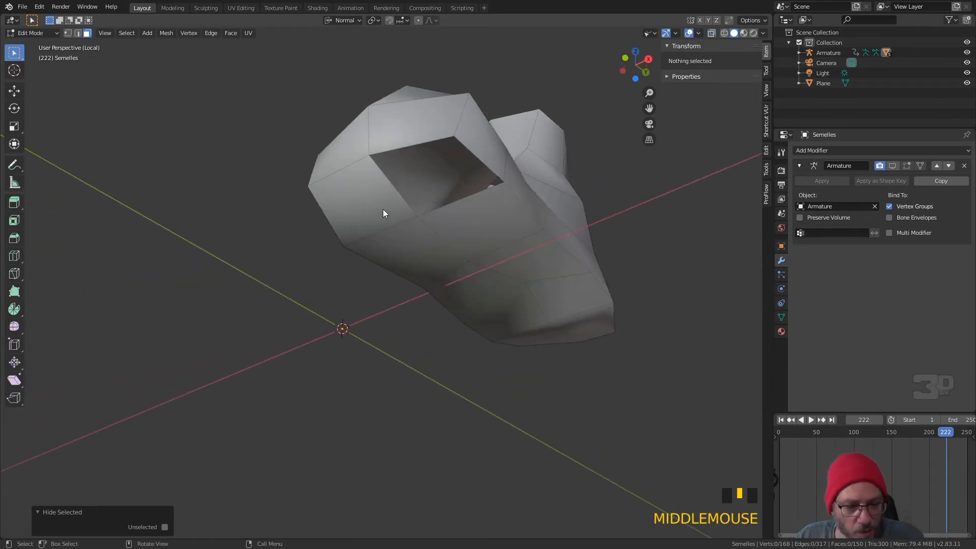
scroll(387, 208, "down", 2)
middle_click_drag(397, 228, 405, 240)
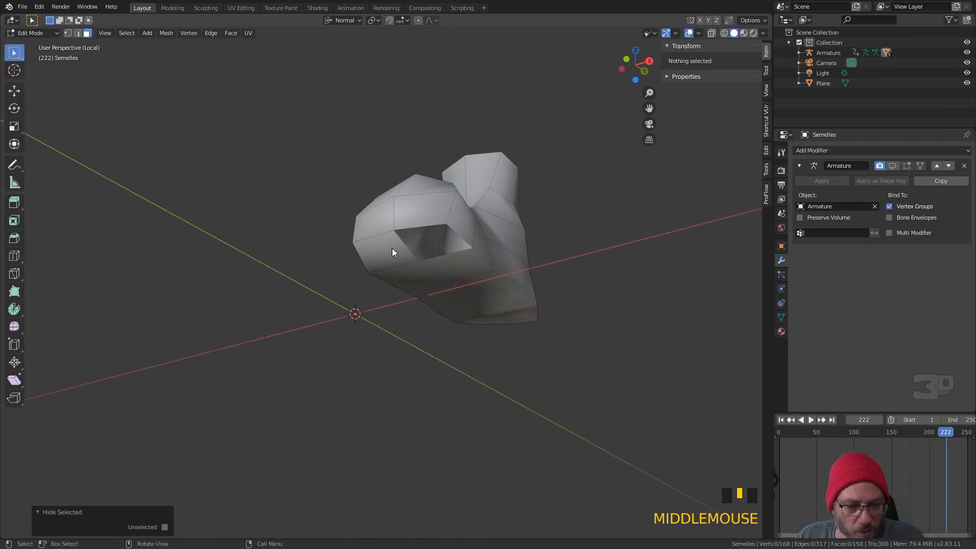
left_click(386, 252)
left_click(409, 275, "shift")
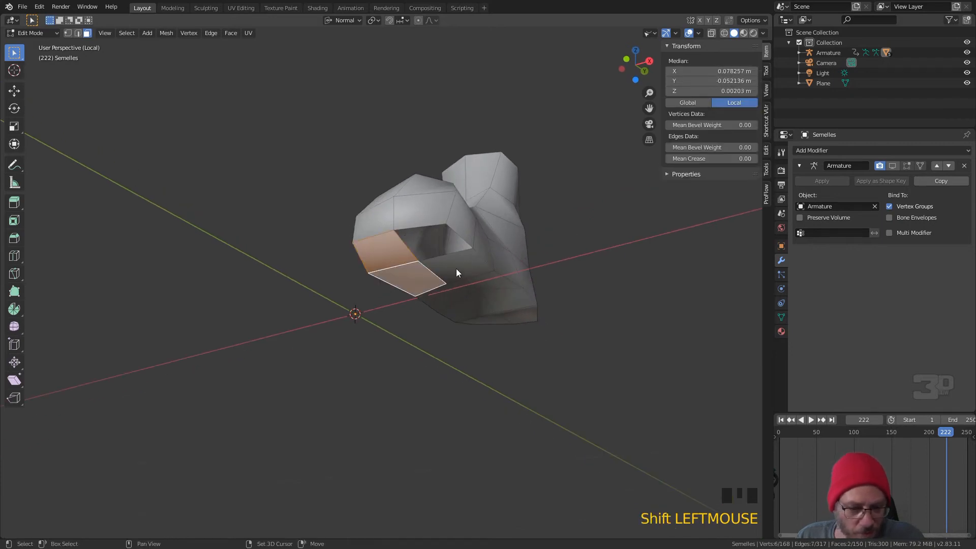
middle_click_drag(458, 295, 356, 234)
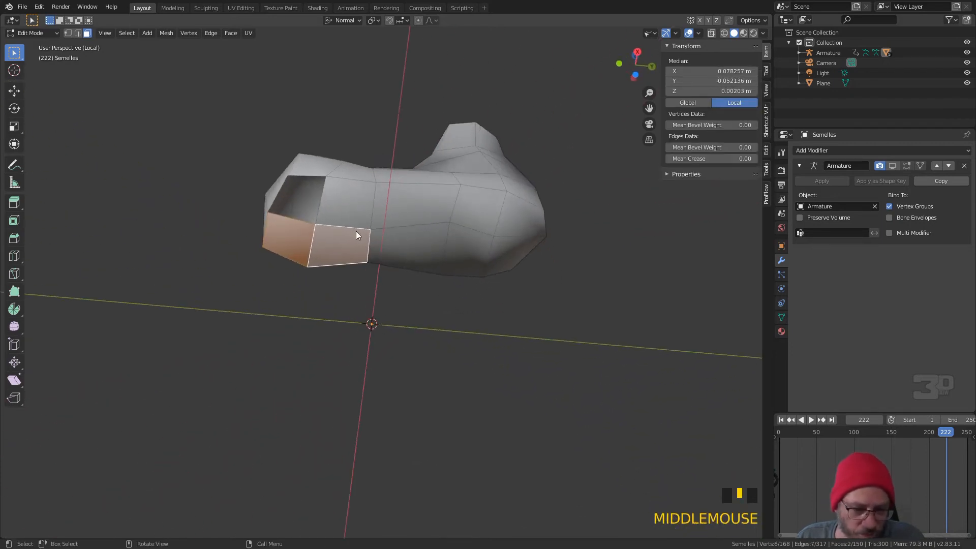
key("b")
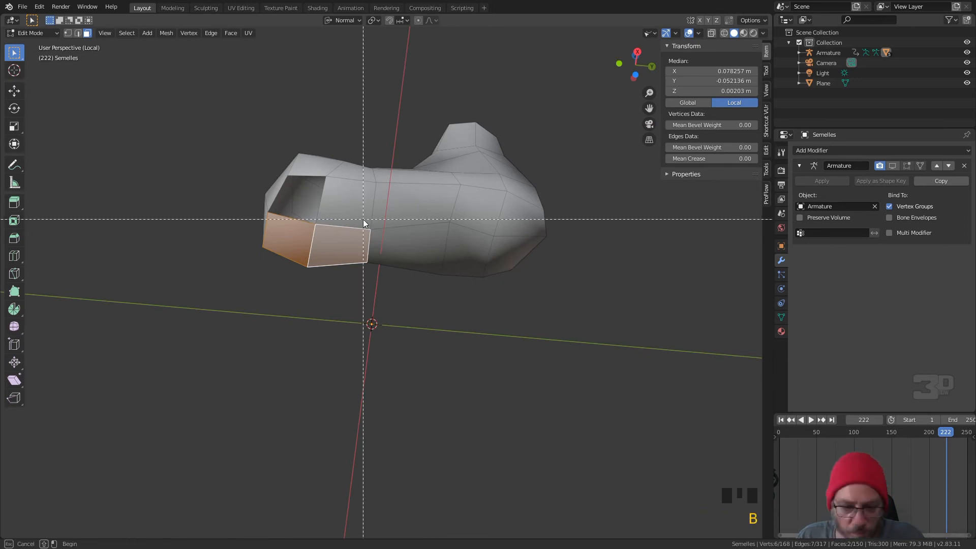
key("c")
mouse_move(365, 229)
left_mouse_down()
mouse_move(488, 236)
mouse_move(452, 250)
mouse_move(522, 274)
mouse_move(479, 234)
mouse_move(385, 224)
left_mouse_up()
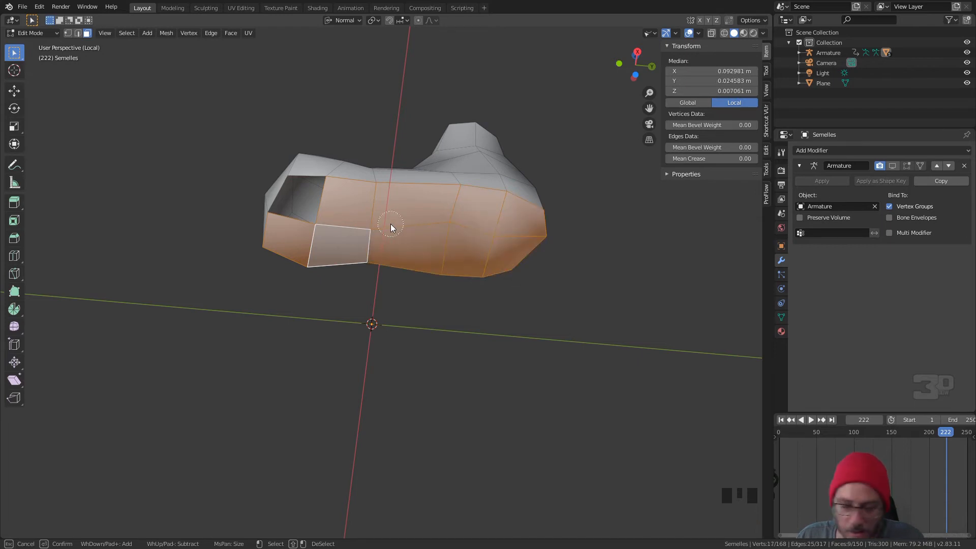
right_click(391, 224)
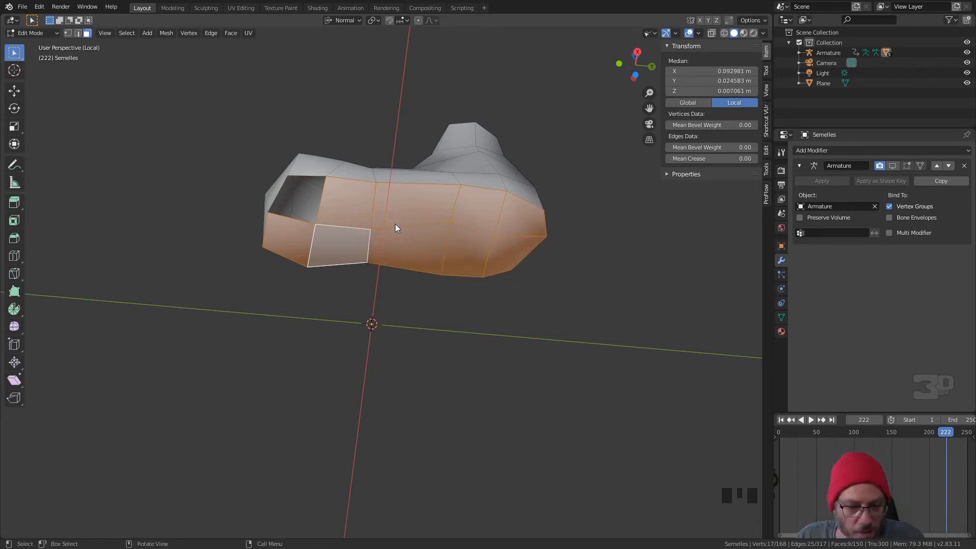
key("x")
left_click(385, 234)
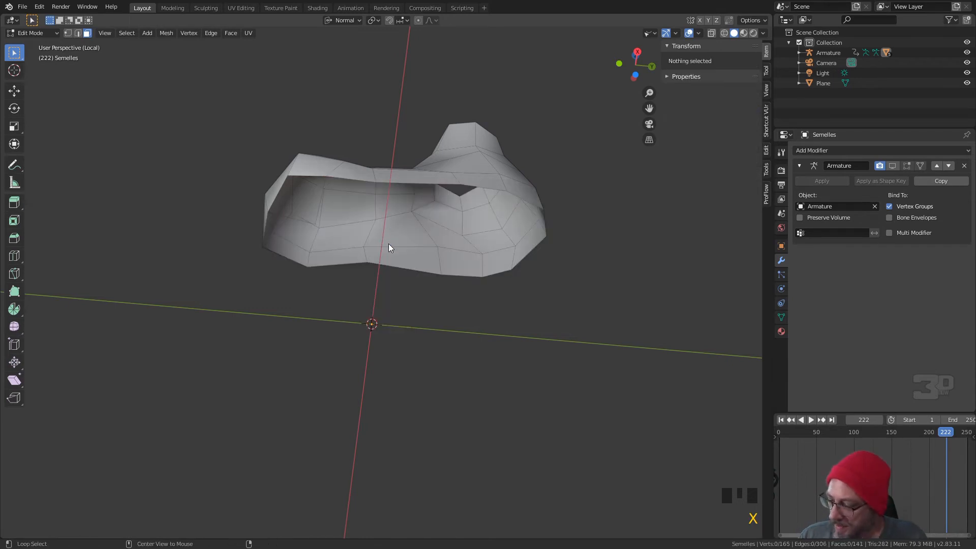
Reveal all hidden geometry and delete the boot upper face that pokes through the sole's underside near the toe
key("alt+h")
middle_click_drag(389, 247, 403, 270)
scroll(368, 263, "up", 3)
scroll(367, 262, "up", 1)
left_click(336, 268)
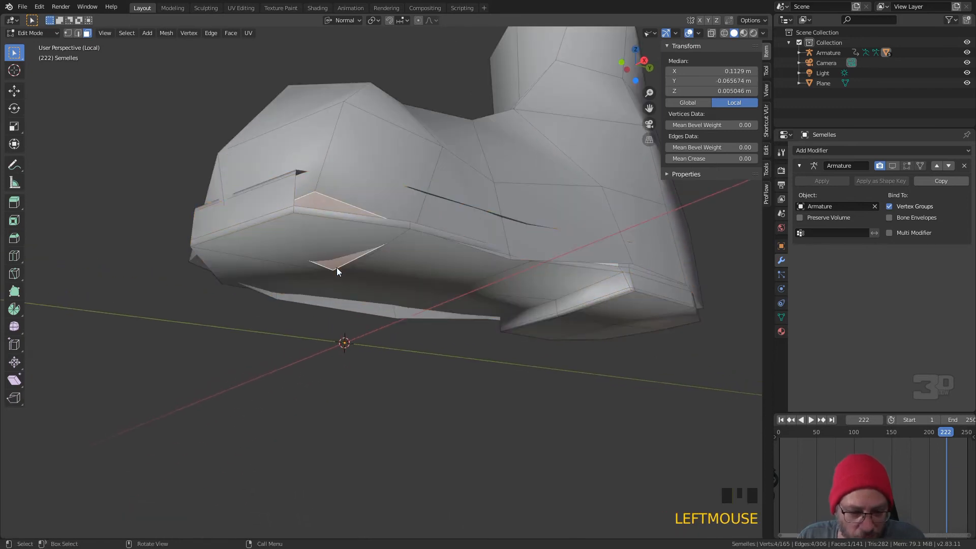
key("x")
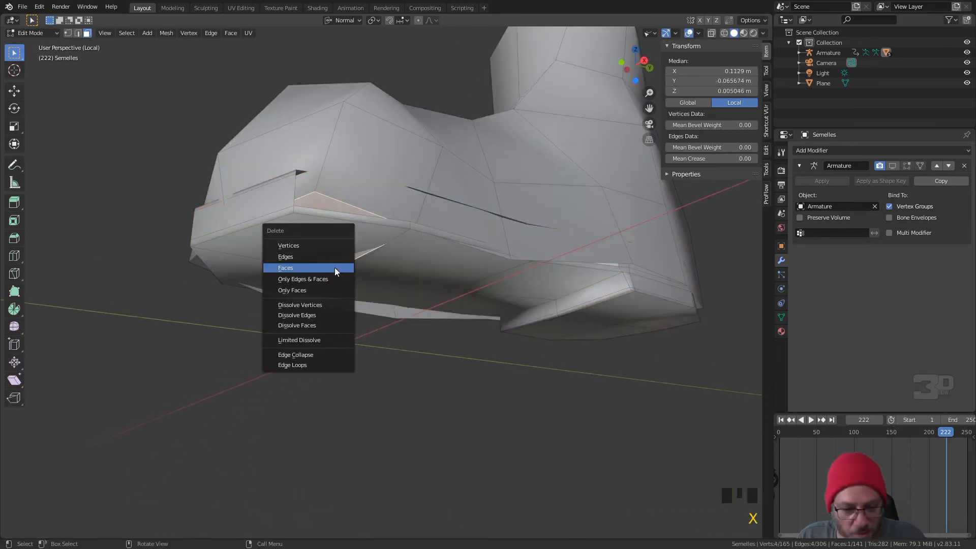
left_click(336, 269)
Select the entire linked boot upper and hide it, leaving only the sole and heel piece
middle_click_drag(335, 268, 350, 291)
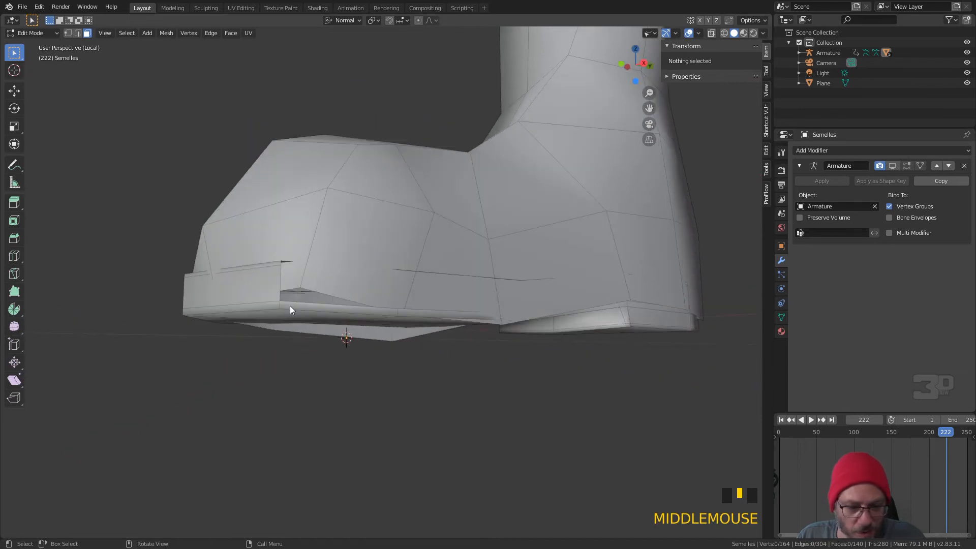
left_click(360, 203, "alt")
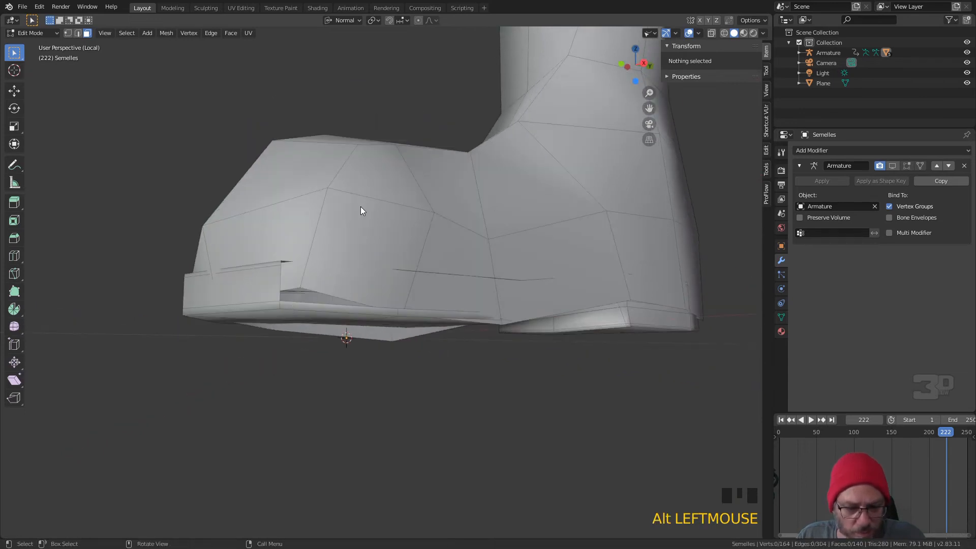
left_click(361, 214)
key("l")
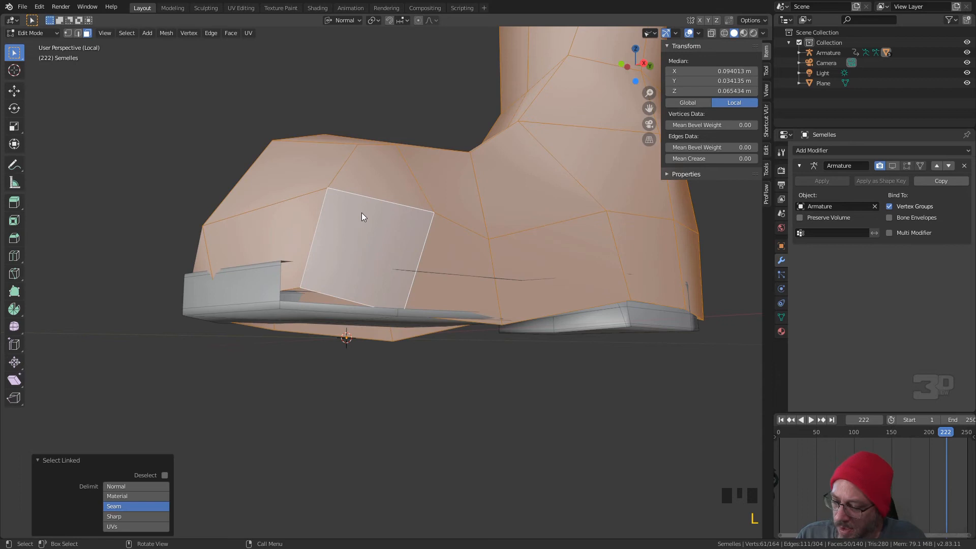
key("h")
Set the viewport's clip start to 0.001 m for close viewing of the sole
middle_click_drag(351, 239, 352, 276)
middle_click_drag(291, 471, 267, 417)
scroll(285, 422, "up", 1)
scroll(196, 416, "down", 3)
scroll(246, 448, "up", 4)
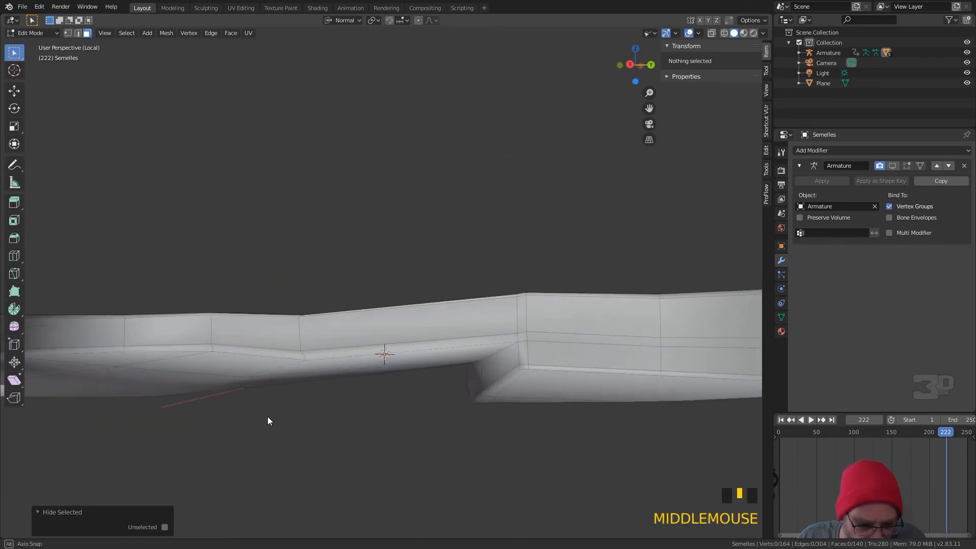
scroll(270, 418, "down", 3)
left_click(767, 90)
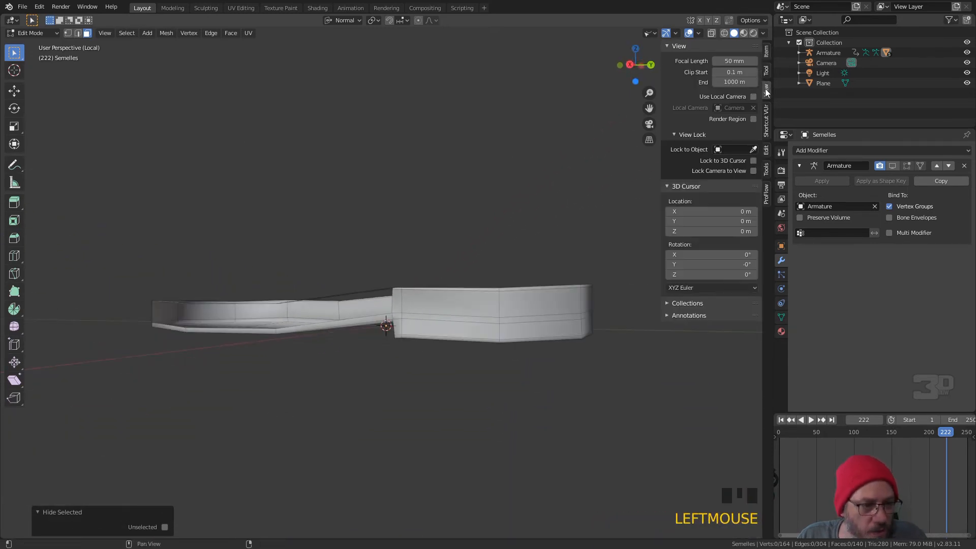
left_click(735, 71)
type("0.001")
key("Return")
Fill two missing outer wall faces of the sole in succession, from the heel's front corner toward the toe
middle_click_drag(559, 267, 505, 310)
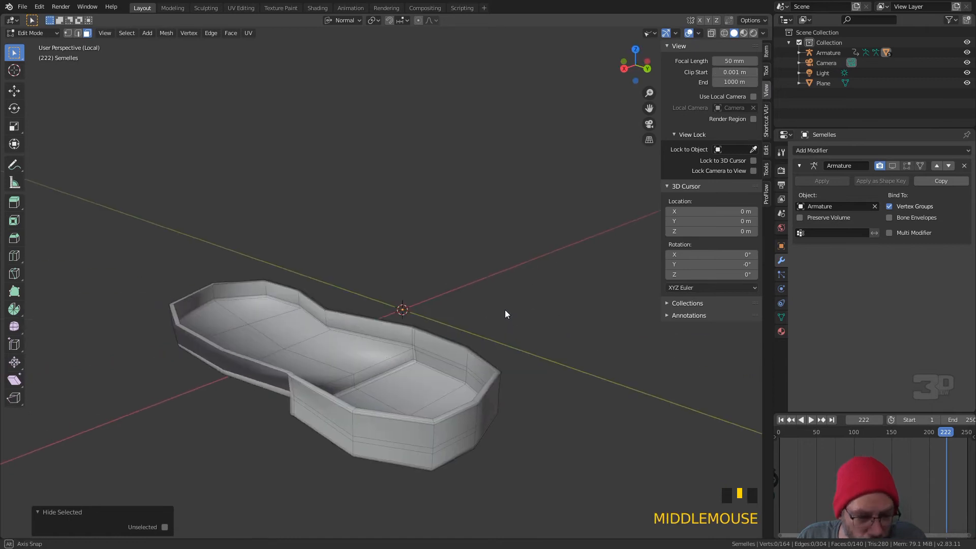
scroll(385, 358, "up", 3)
middle_click_drag(385, 358, 453, 322)
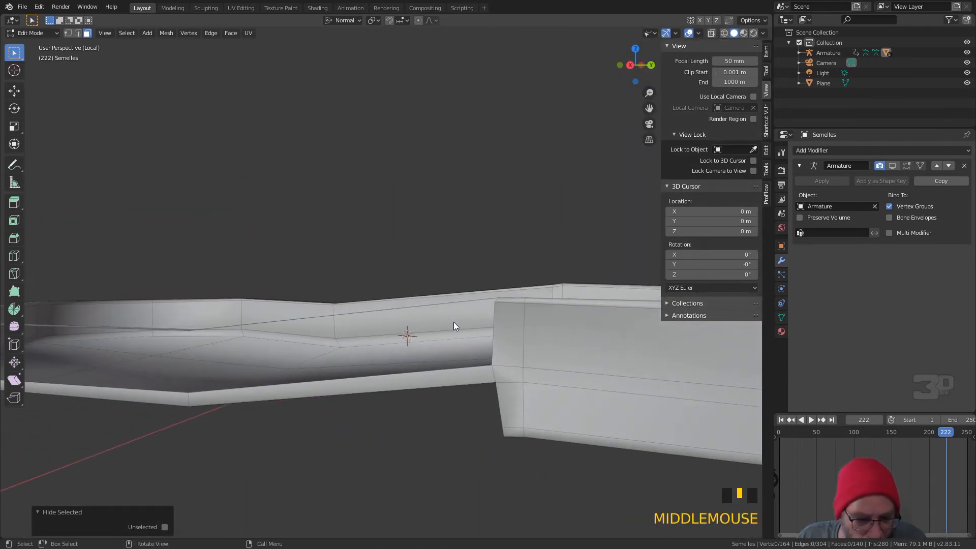
left_click(506, 331)
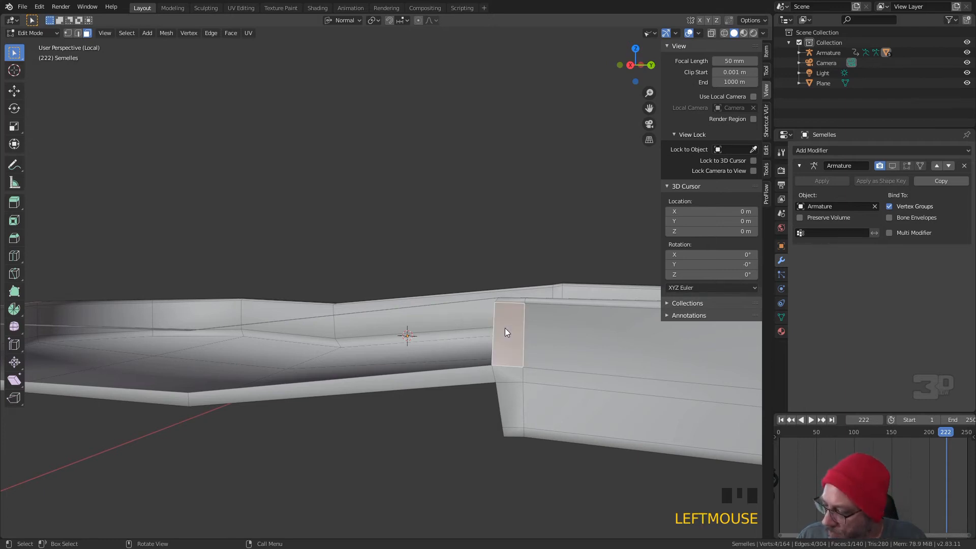
key("1")
left_click(493, 366)
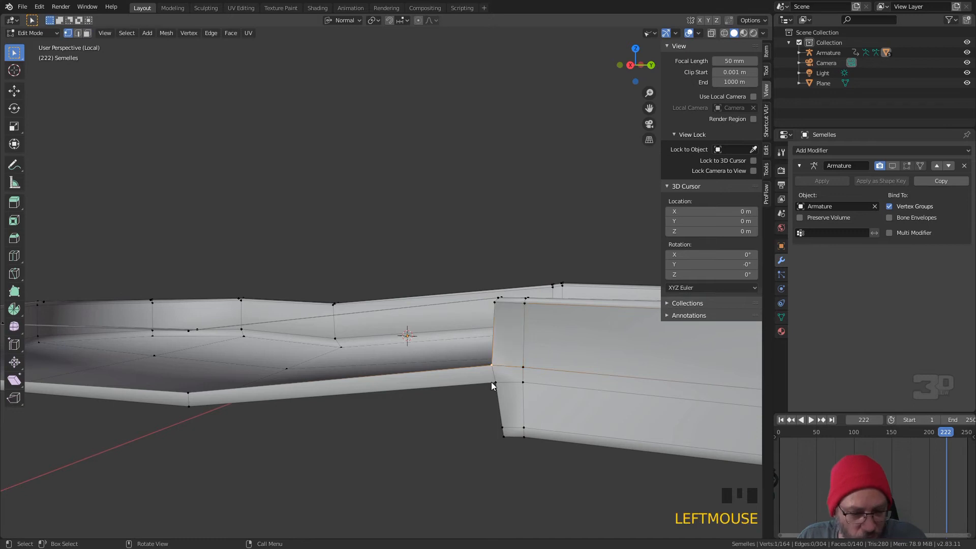
key("f")
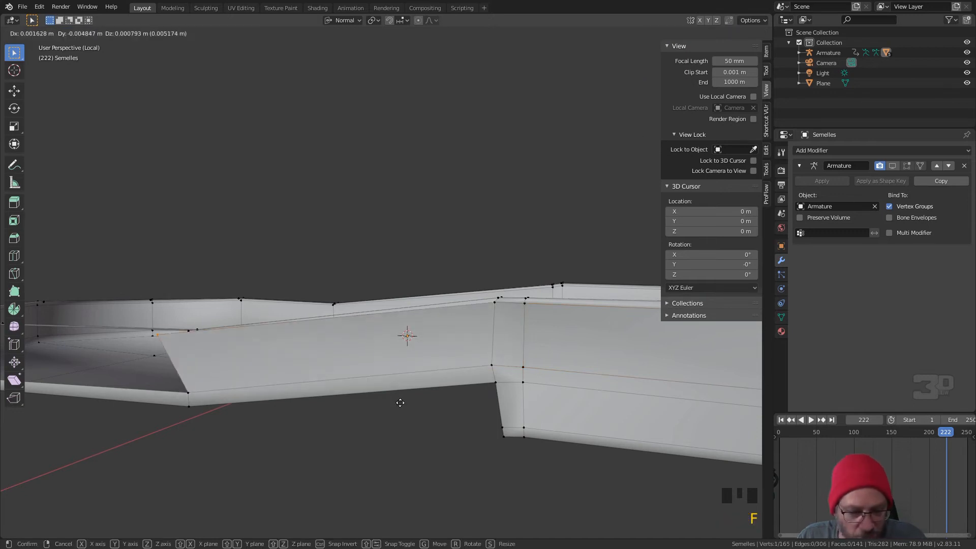
left_click(188, 399)
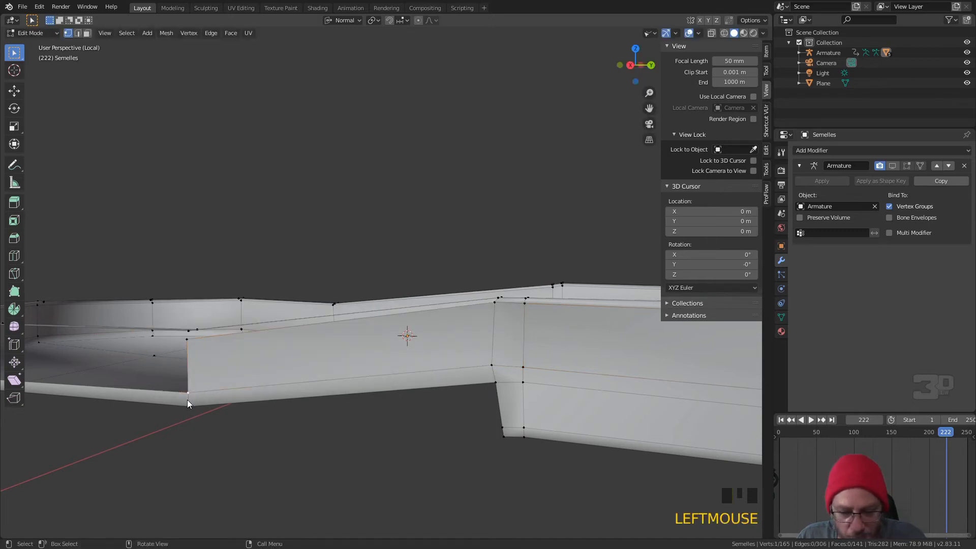
key("f")
Fill the remaining missing outer wall face beside the toe, between its two lower corner vertices
middle_click_drag(218, 404, 268, 412)
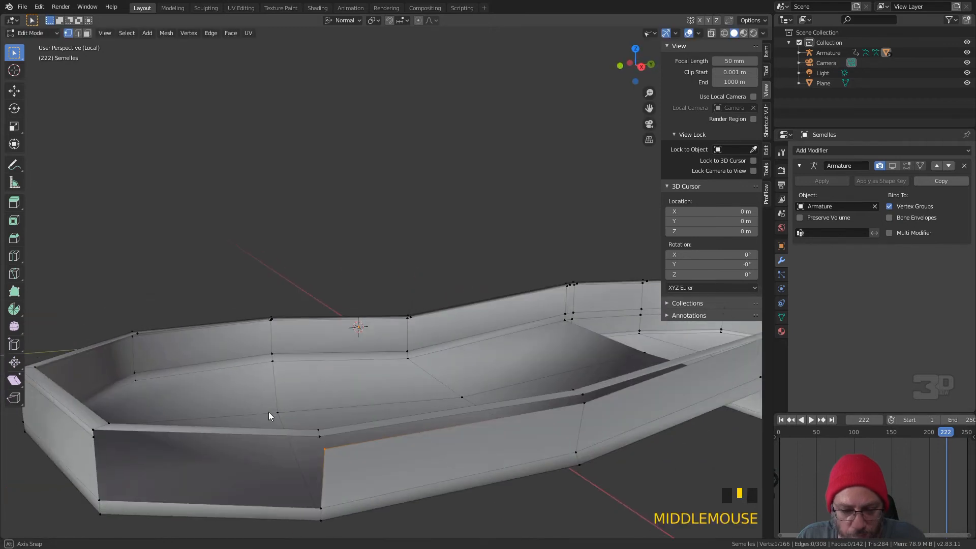
left_click(320, 508)
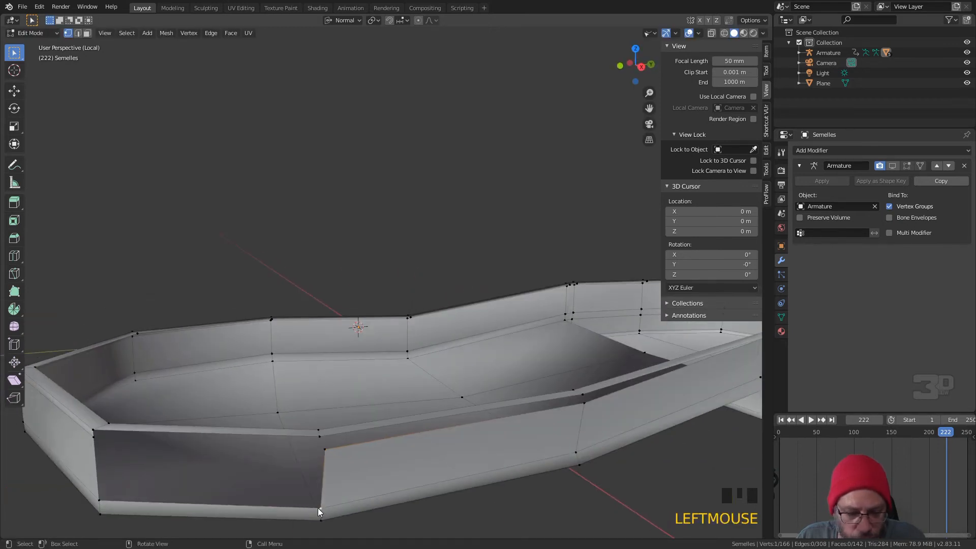
left_click(98, 499, "shift")
key("f")
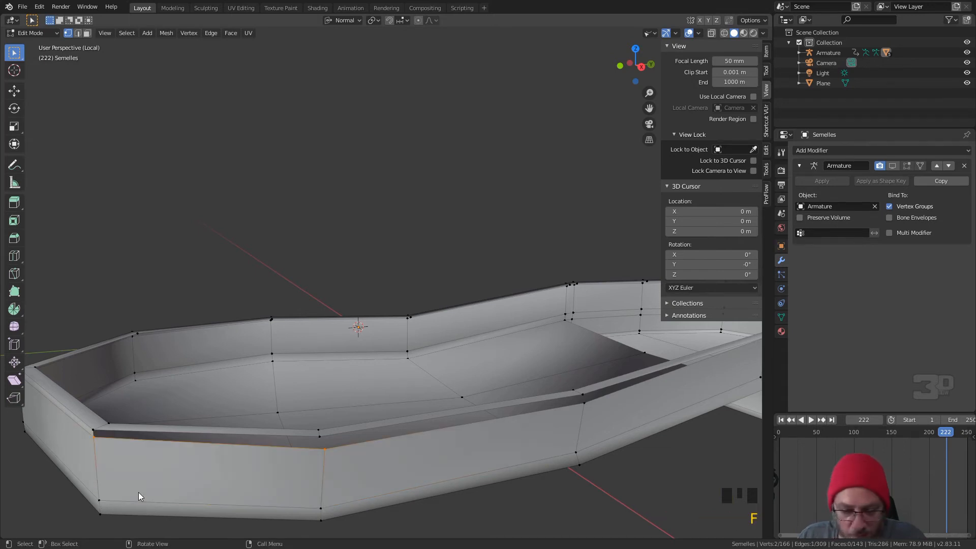
Select the two corner vertices of the narrow rim gap at the toe and fill the gap face by face toward the heel
left_click(91, 431)
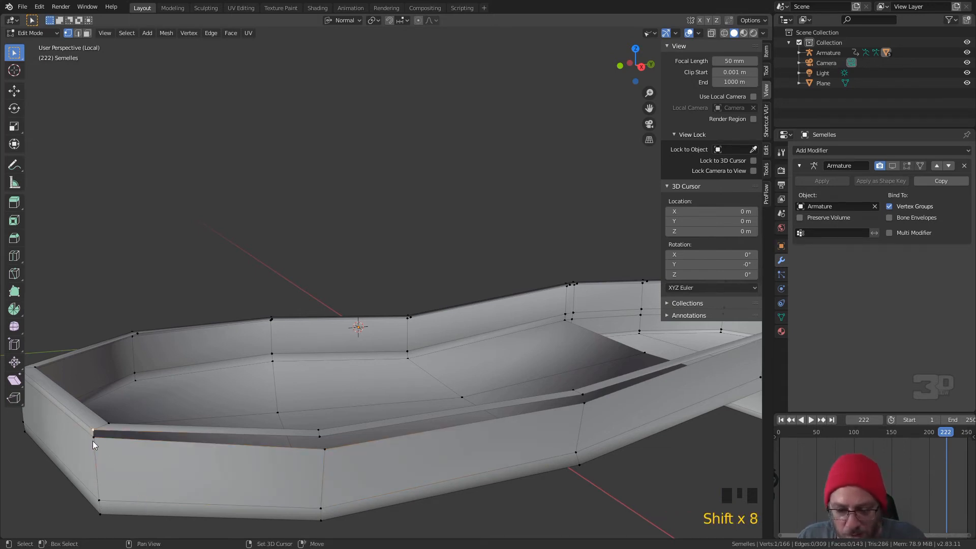
left_click(93, 437)
left_click(93, 437)
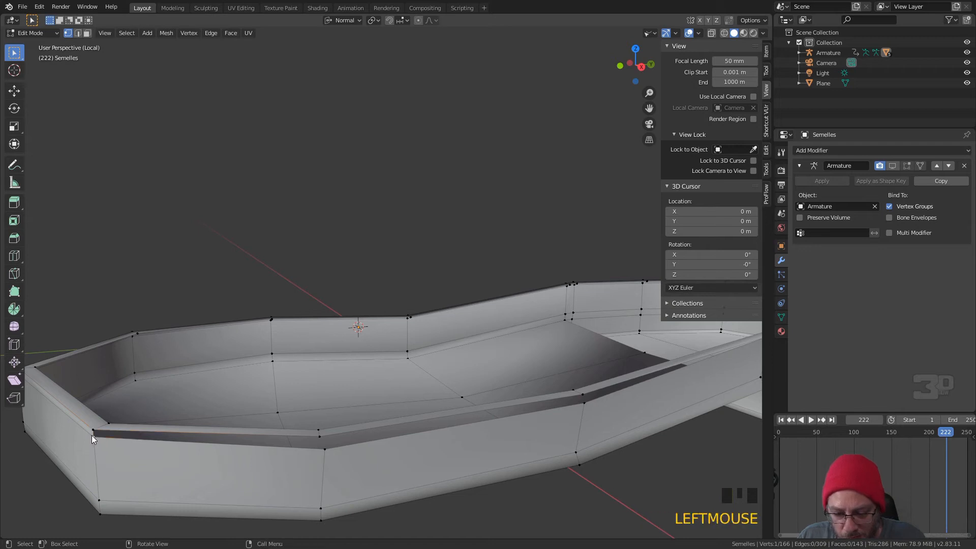
middle_click_drag(93, 438, 132, 440)
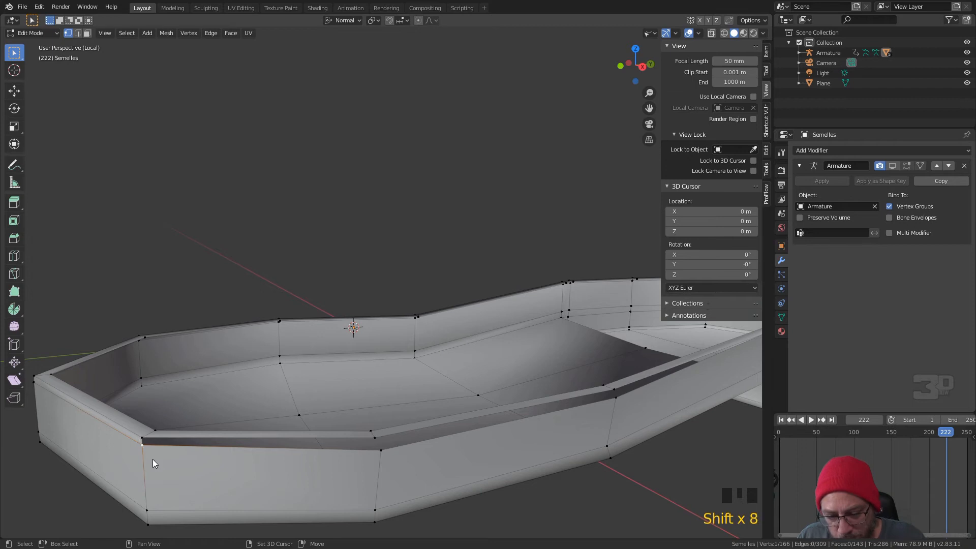
left_click(142, 437)
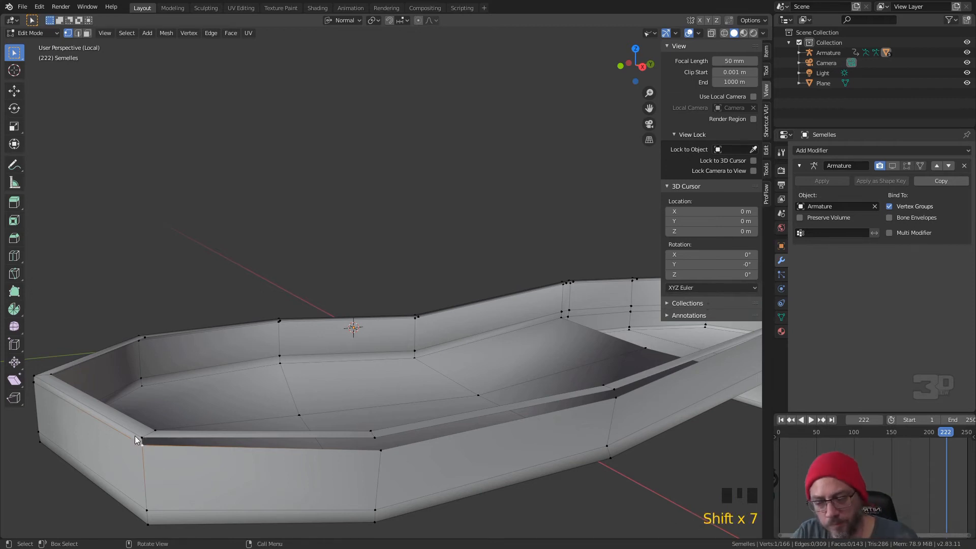
left_click(142, 437, "shift")
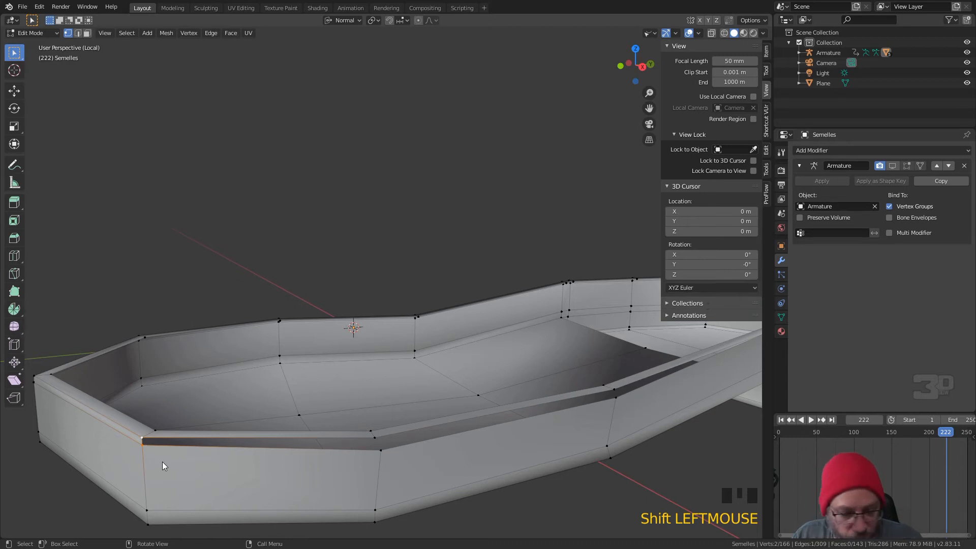
key("f")
key("f")
key("f")
key("f")
Move the new outer rim vertex beside the toe about -0.001 m along its normal Z axis and clear the selection
scroll(162, 461, "down", 2)
middle_click_drag(273, 420, 452, 447)
scroll(457, 452, "up", 1)
left_click(493, 457)
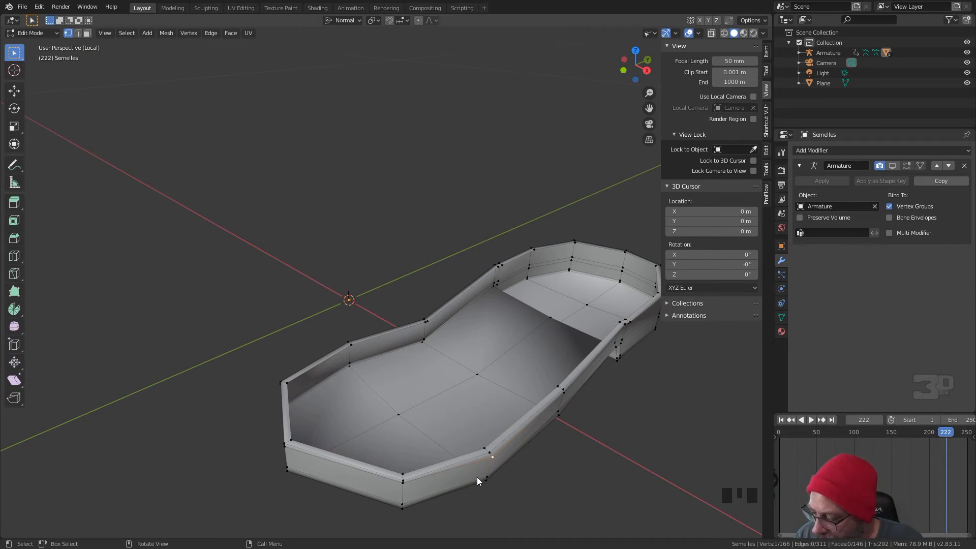
key("g")
key("z")
key("z")
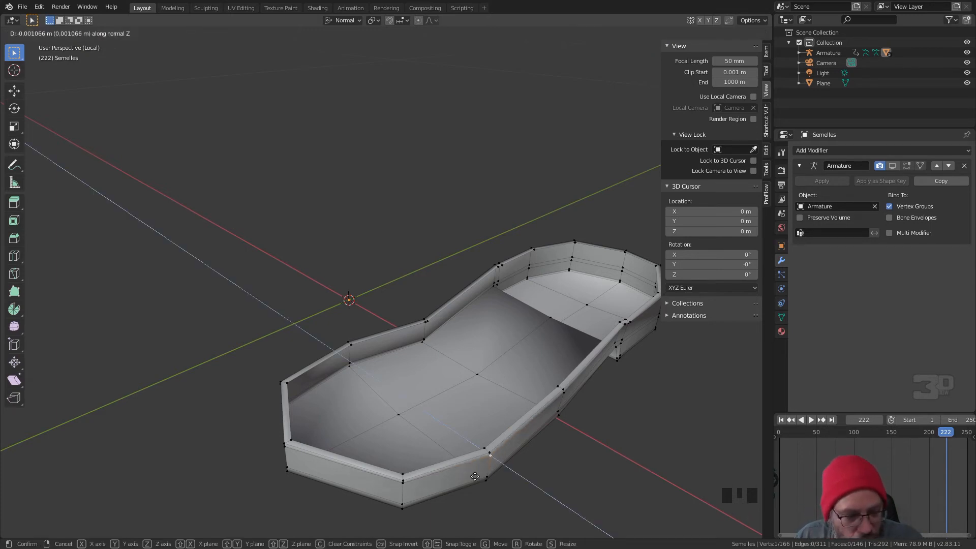
left_click(475, 476)
left_click(533, 470)
Add one loop cut around the heel block near its junction with the sole, with a slide factor of about 0.491
middle_click_drag(547, 462, 520, 454)
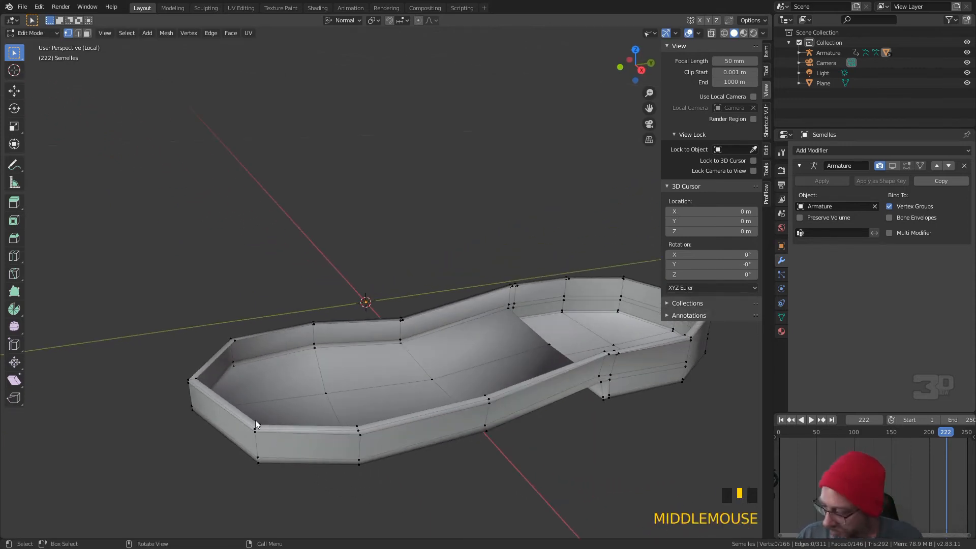
middle_click_drag(343, 404, 383, 342)
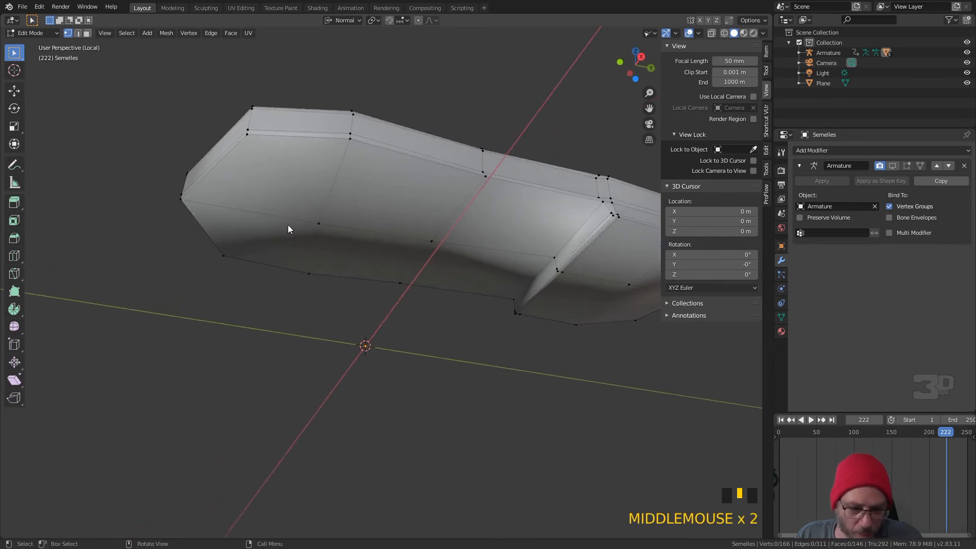
key("3")
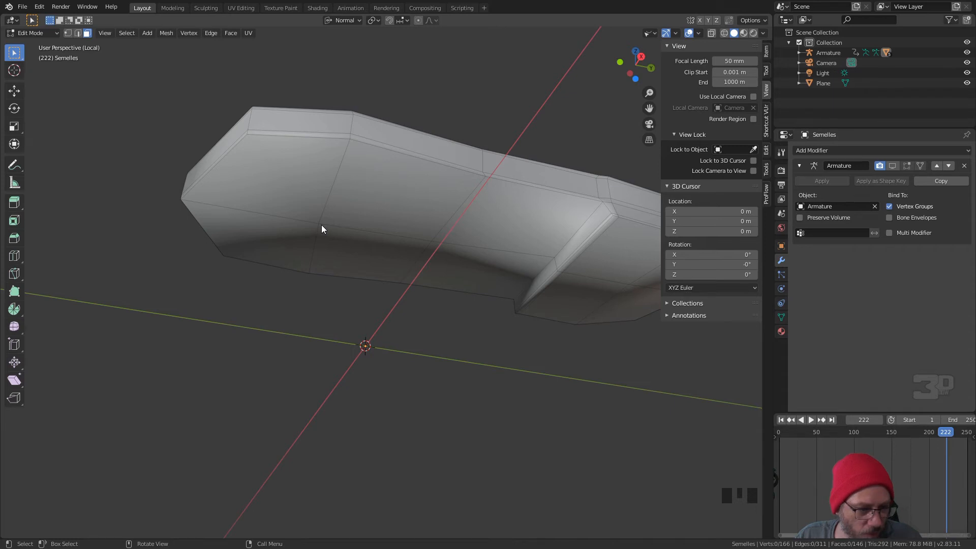
key("ctrl+r")
left_click(611, 203)
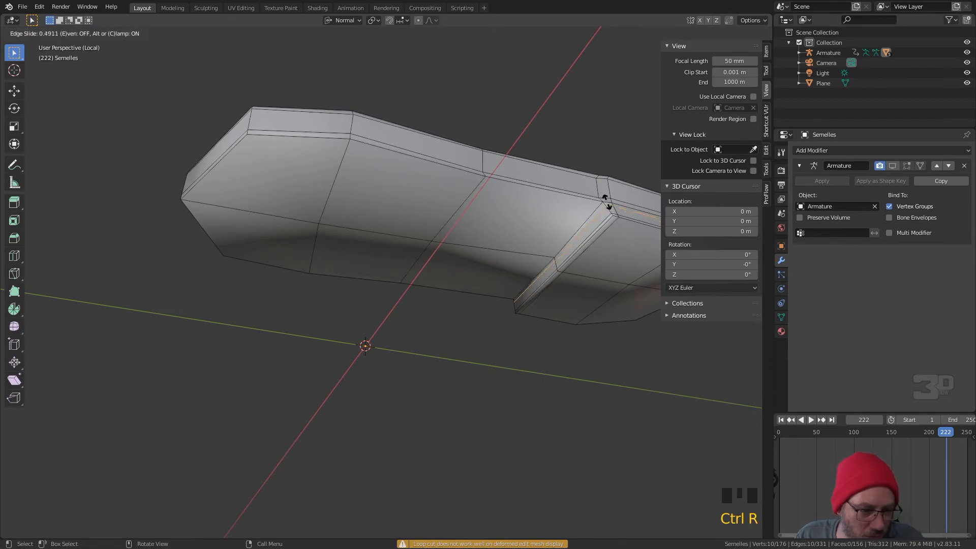
left_click(576, 223)
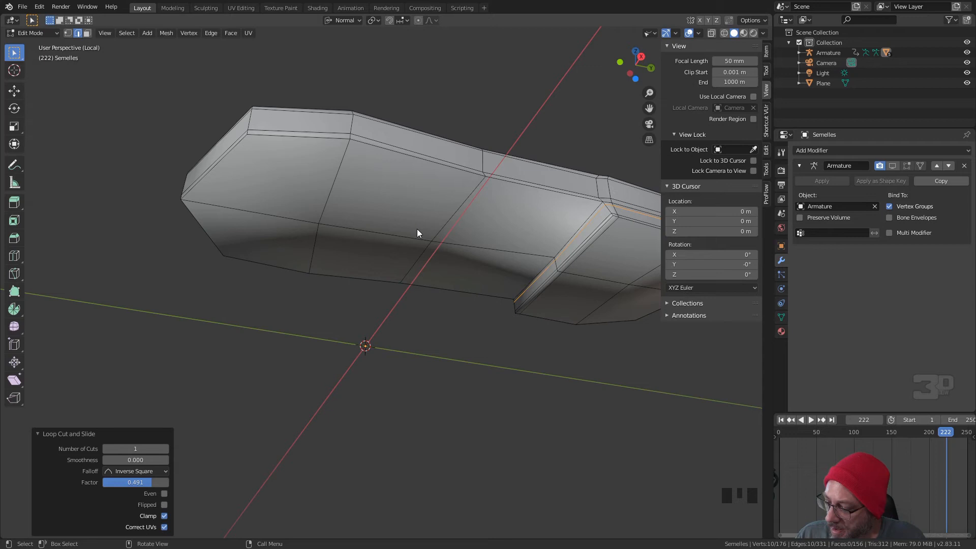
key("c")
left_click_drag(320, 224, 464, 257)
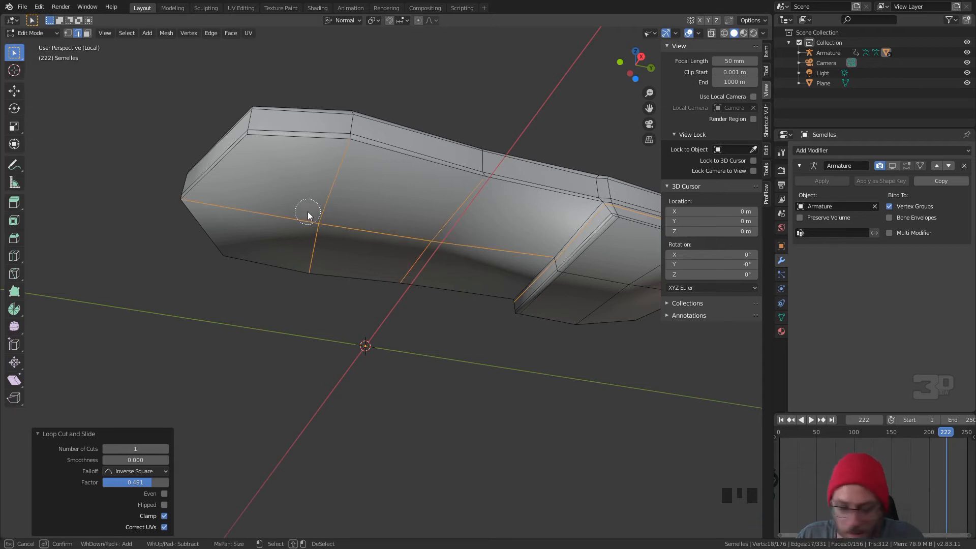
key("Escape")
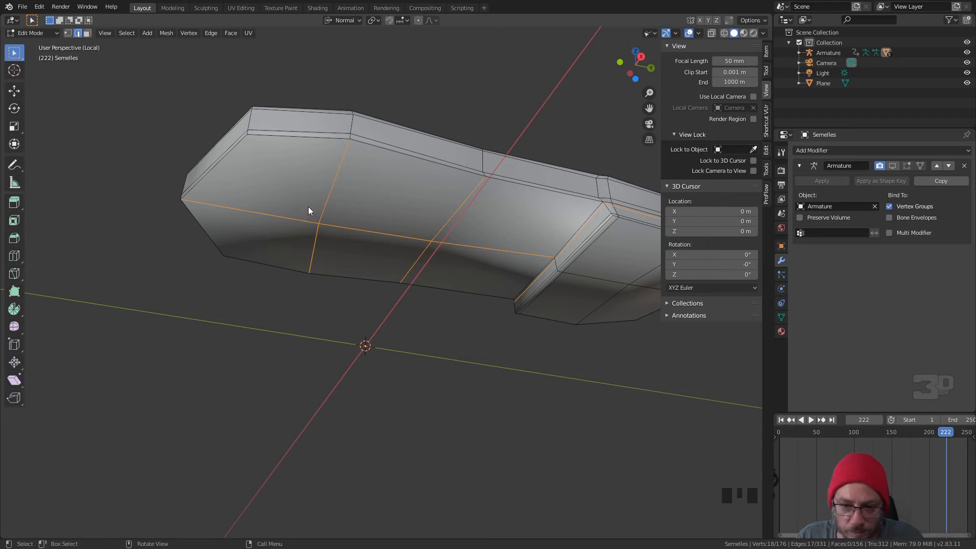
Circle-select all underside faces of the sole and heel and inset them by about 0.0025 m
key("3")
key("c")
mouse_move(310, 217)
left_mouse_down()
mouse_move(630, 286)
mouse_move(565, 264)
left_mouse_up()
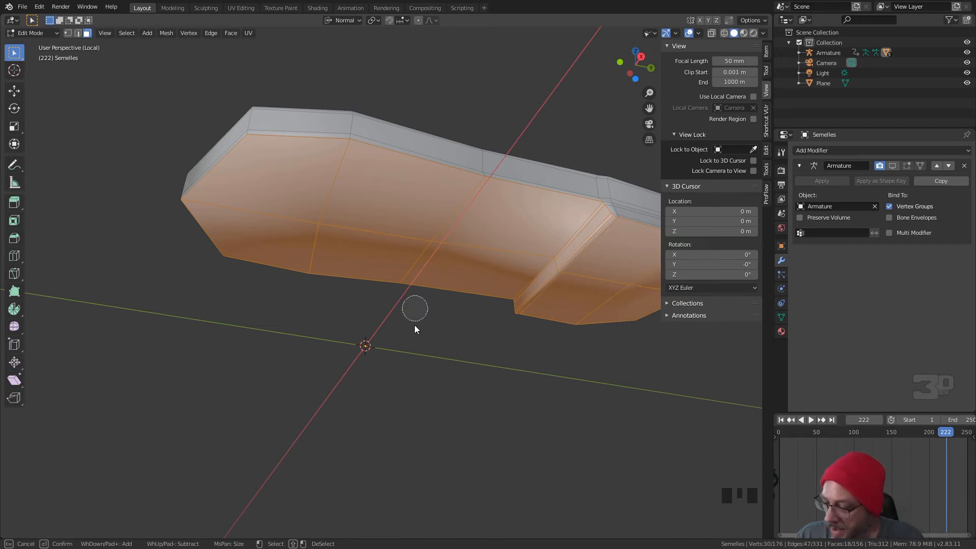
key("Escape")
key("i")
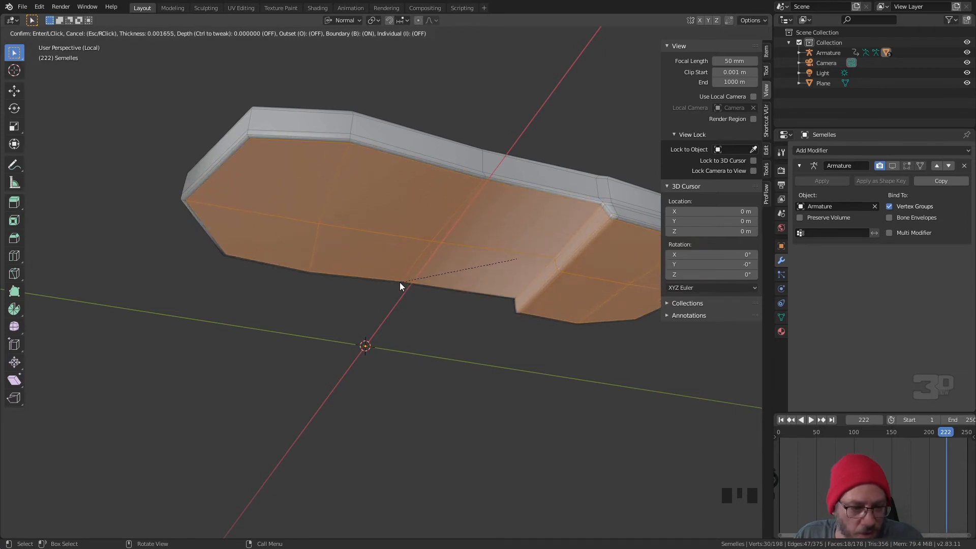
left_click(403, 285)
Clear the face selection, return to Object Mode and select the complete boot object
scroll(368, 295, "down", 2)
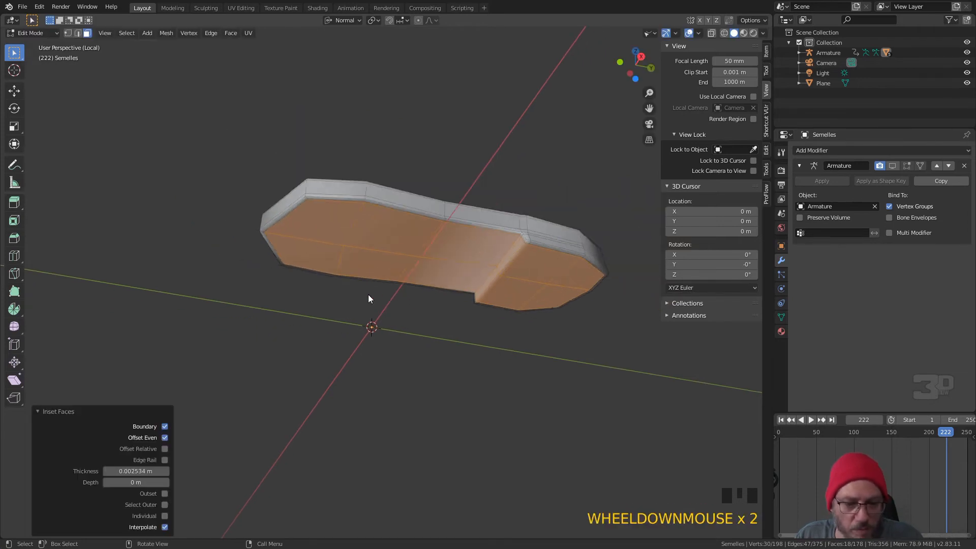
left_click(361, 300)
middle_click_drag(361, 300, 386, 362)
scroll(375, 379, "up", 2)
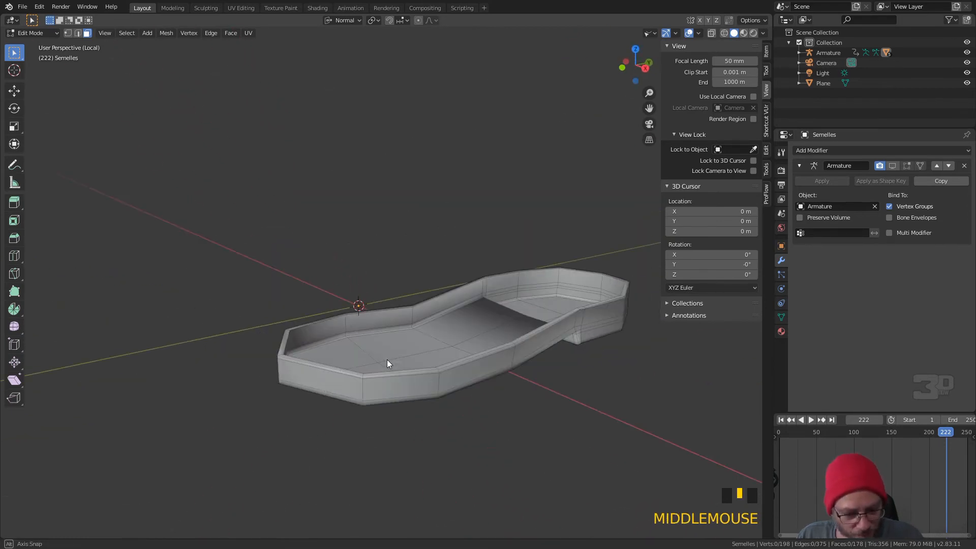
key("Tab")
left_click(385, 354)
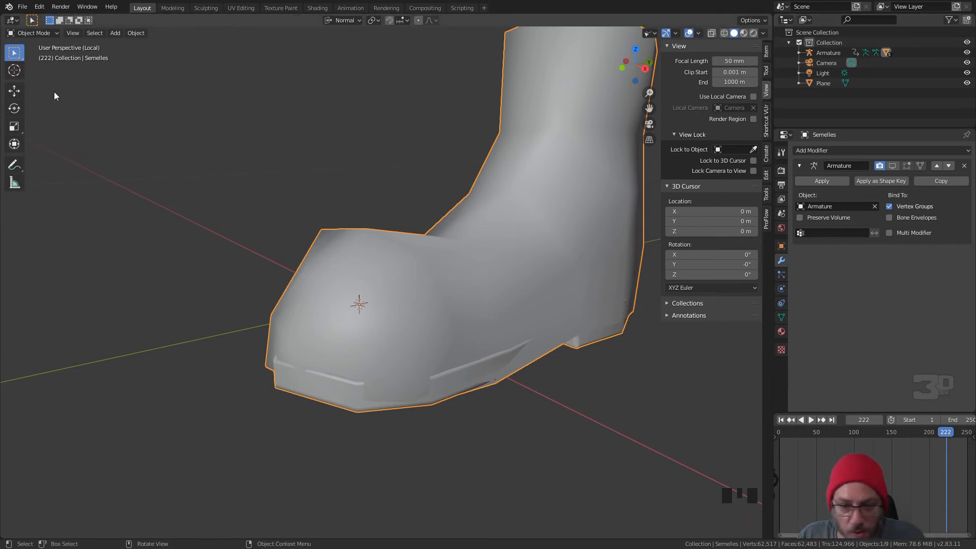
In the SpeedFlow add-on preferences, reassign the pie menu hotkey to Spacebar, remove that hotkey entry and close the preferences
left_click(39, 6)
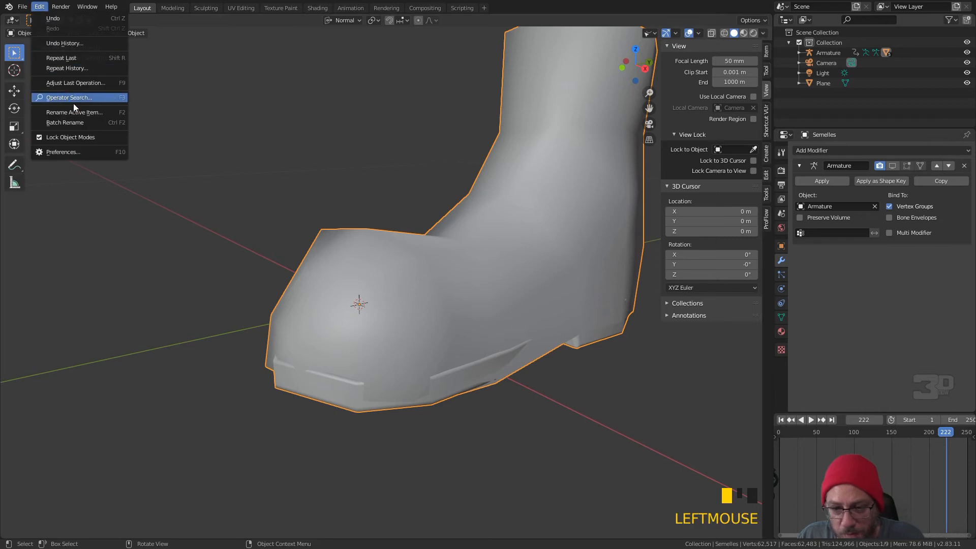
left_click(61, 152)
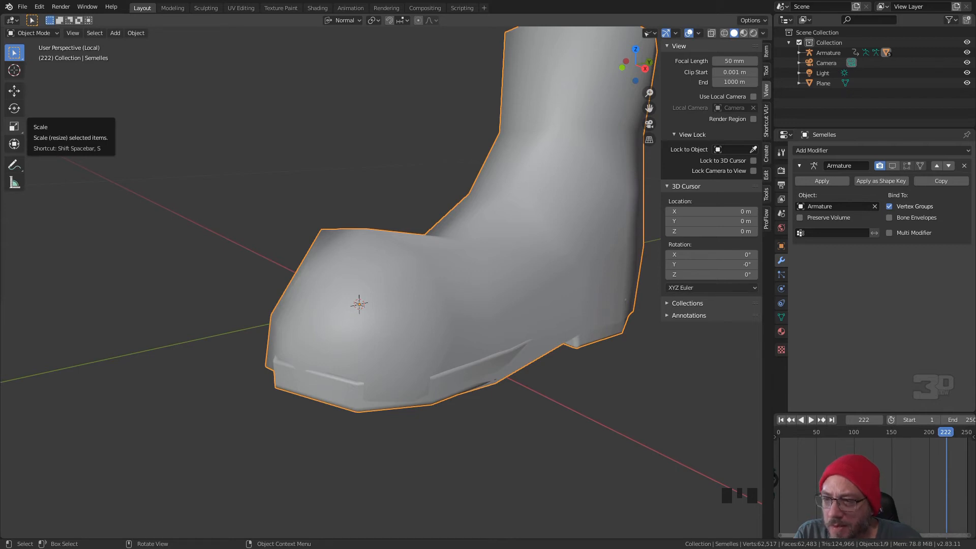
left_click_drag(0, 66, 225, 95)
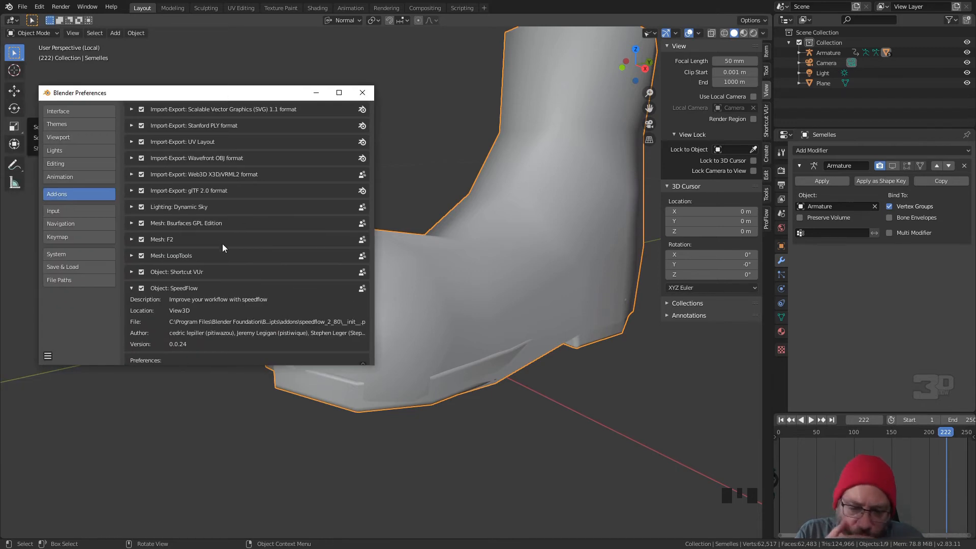
scroll(223, 246, "down", 7)
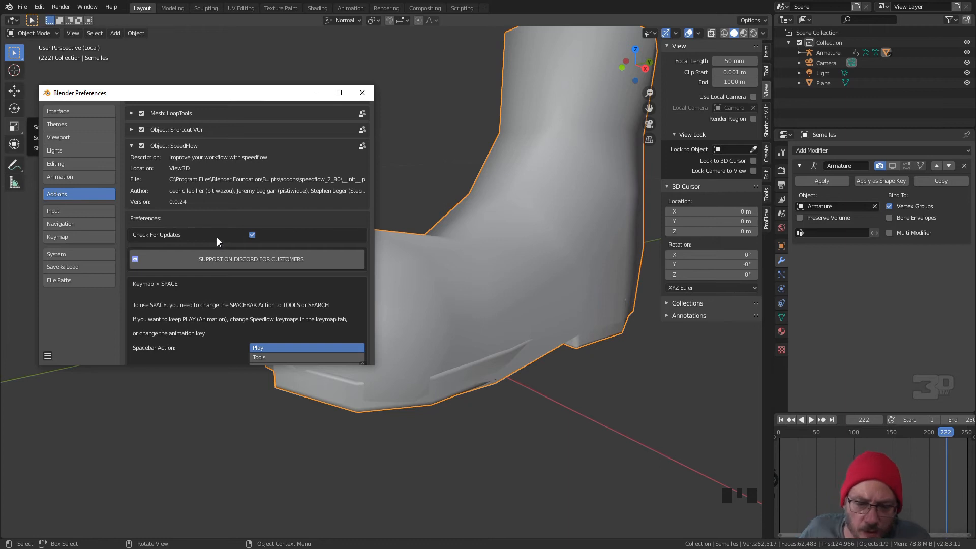
scroll(216, 237, "down", 6)
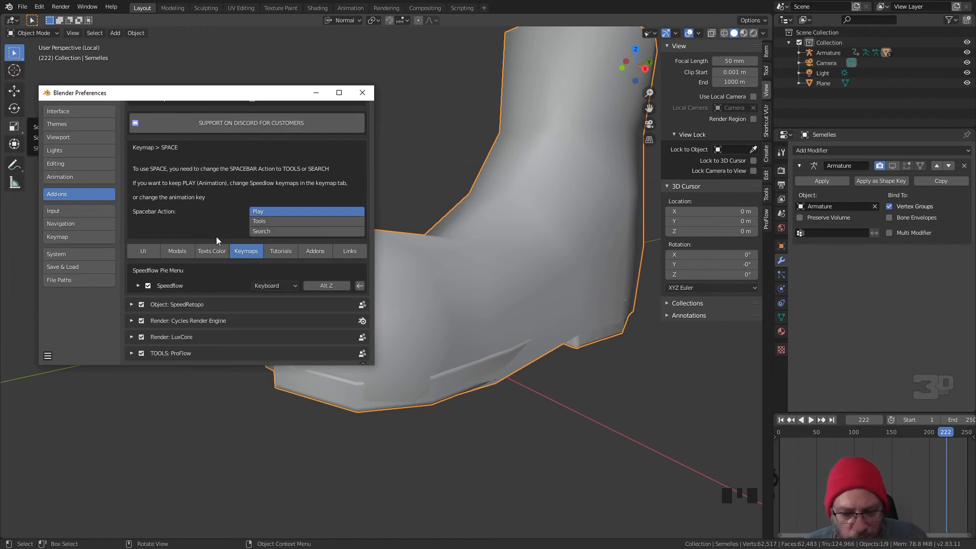
left_click(330, 286)
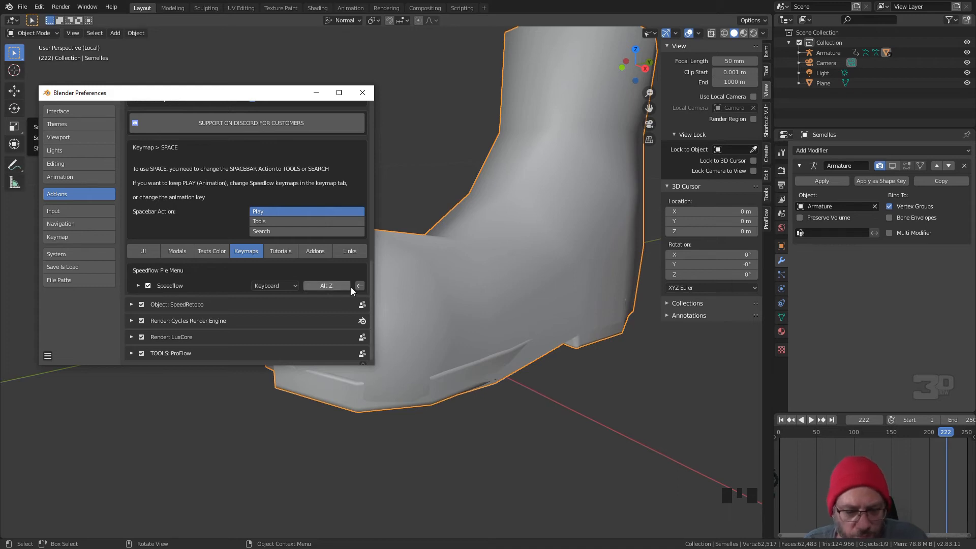
key("space")
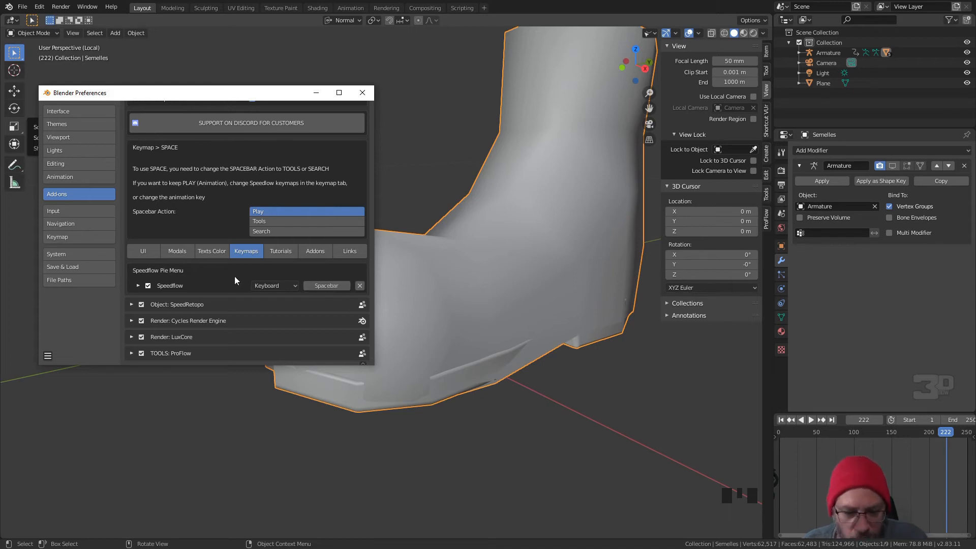
left_click(359, 286)
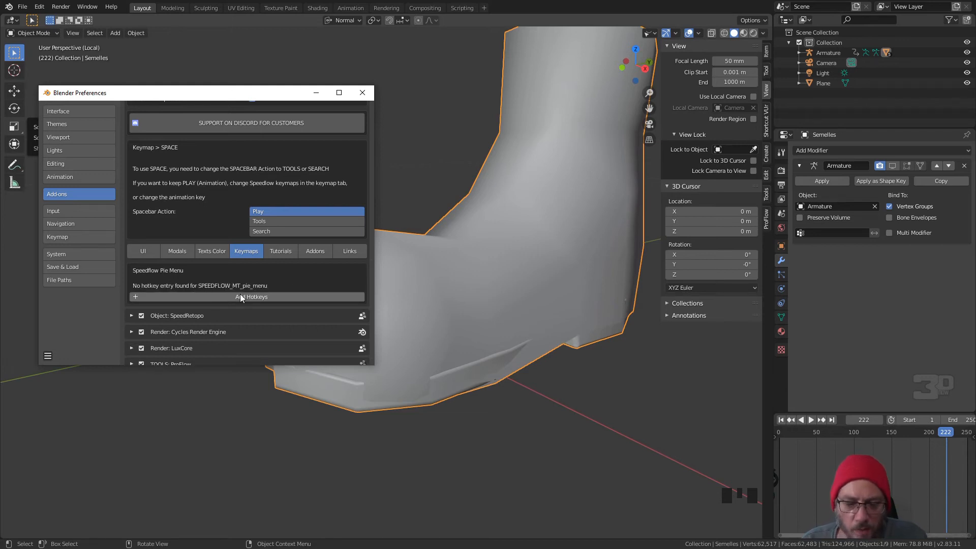
left_click(360, 93)
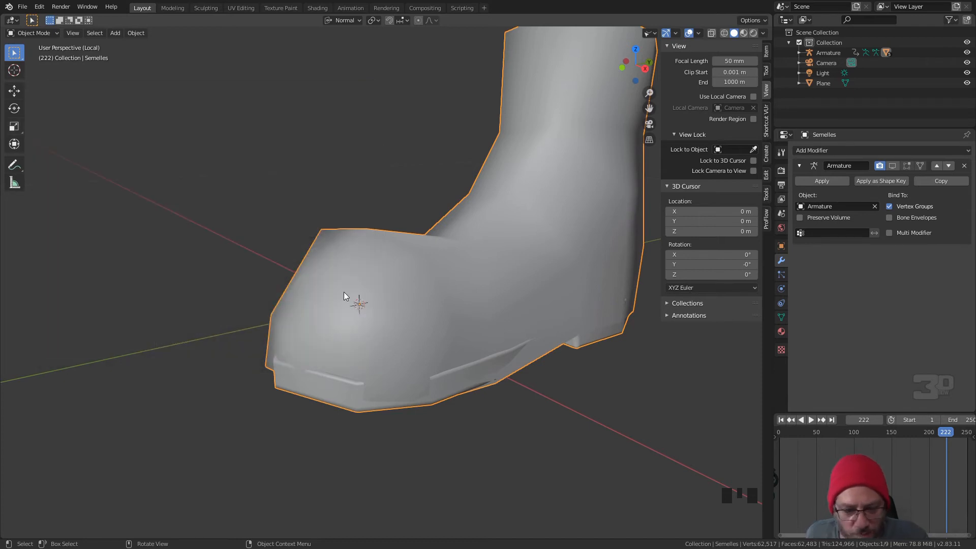
Turn on X-ray display and reveal all hidden geometry of the boot in Edit Mode
key("alt+z")
middle_click_drag(349, 286, 334, 283)
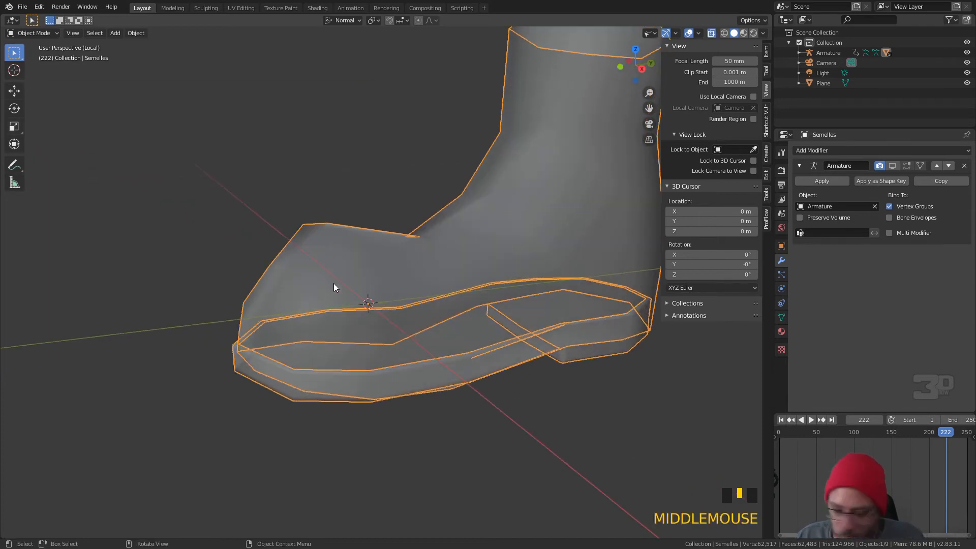
key("Tab")
key("Tab")
key("Tab")
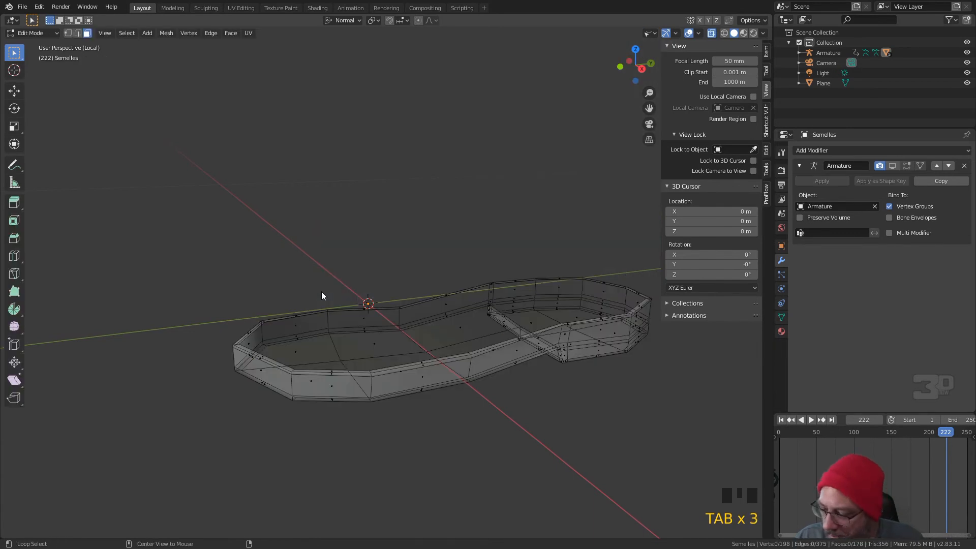
key("alt+h")
mouse_move(321, 291)
middle_mouse_down()
mouse_move(337, 287)
mouse_move(326, 291)
middle_mouse_up()
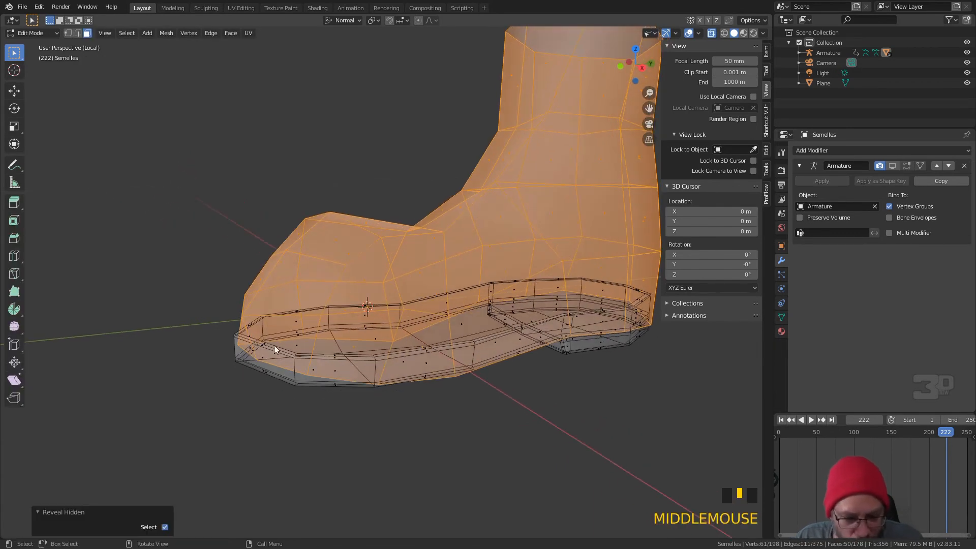
In vertex mode, merge the boot's lowest vertex at the front of the toe onto the adjacent sole rim vertex with At Last
key("1")
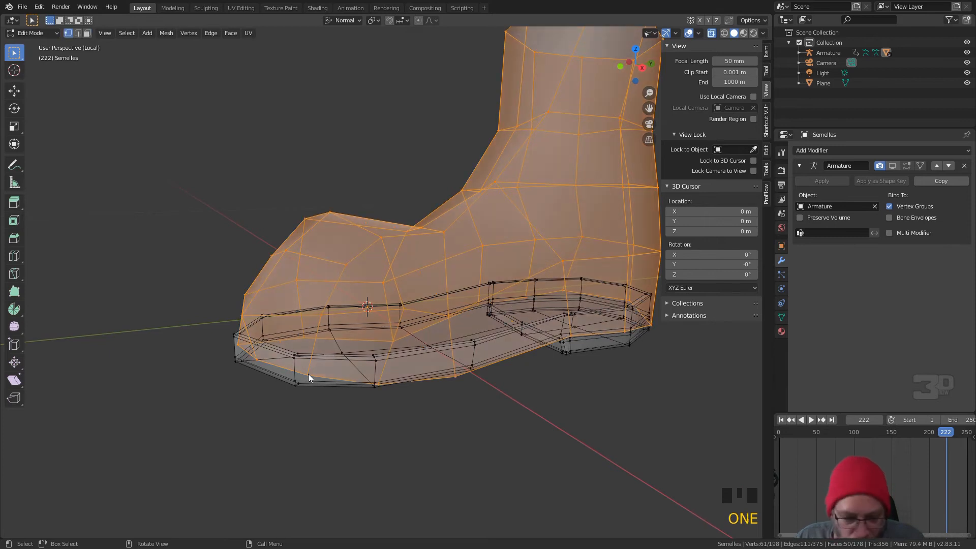
left_click(295, 375)
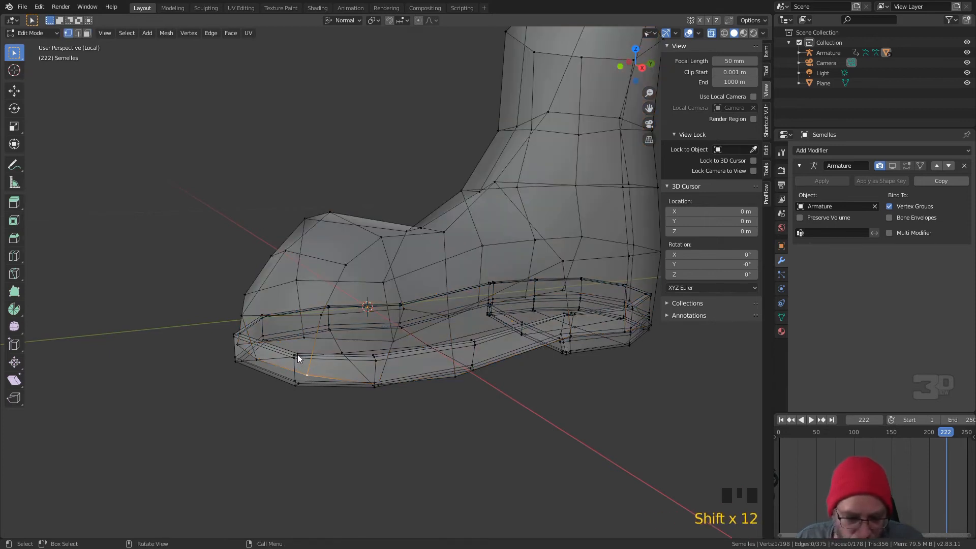
left_click(298, 354, "shift")
right_click(297, 354)
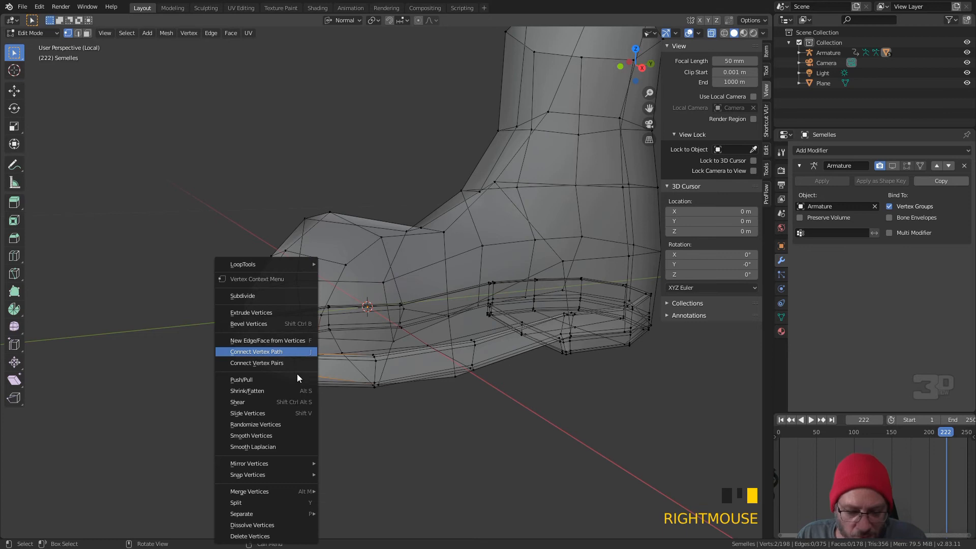
mouse_move(280, 490)
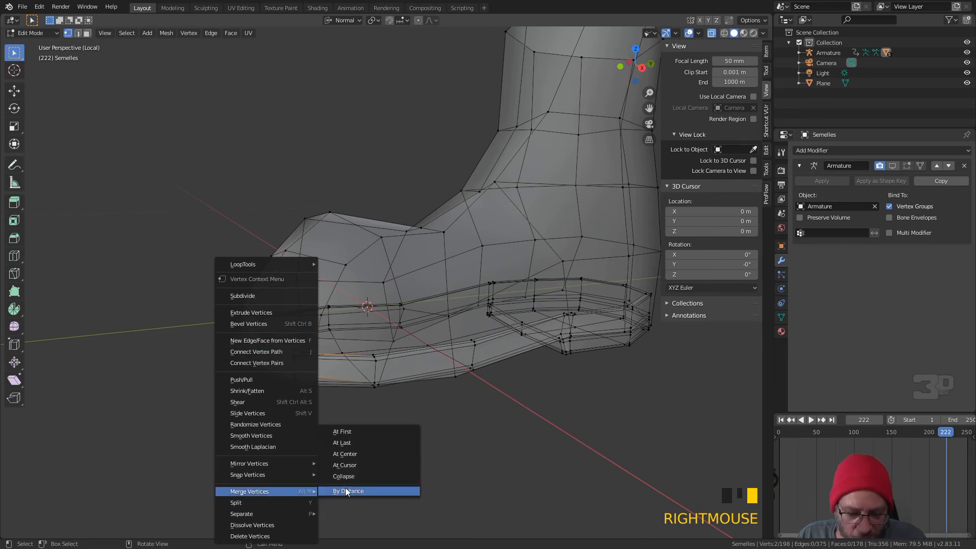
left_click(357, 442)
Repeat the At Last merge to join the boot's lower vertex near the sole-heel junction to the adjacent inner rim vertex
middle_click_drag(371, 405, 342, 391)
scroll(353, 392, "up", 3)
middle_click_drag(318, 429, 338, 401)
scroll(376, 383, "up", 2)
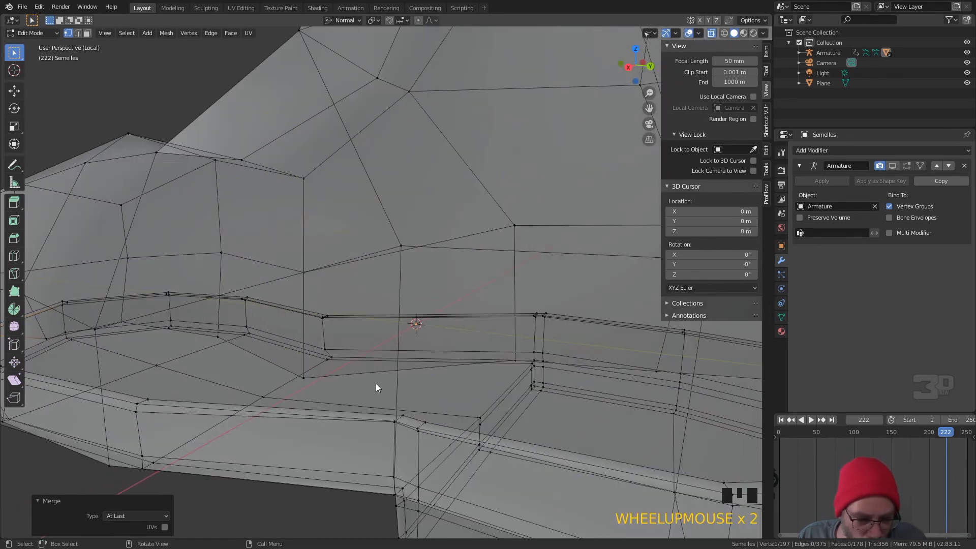
left_click(401, 247)
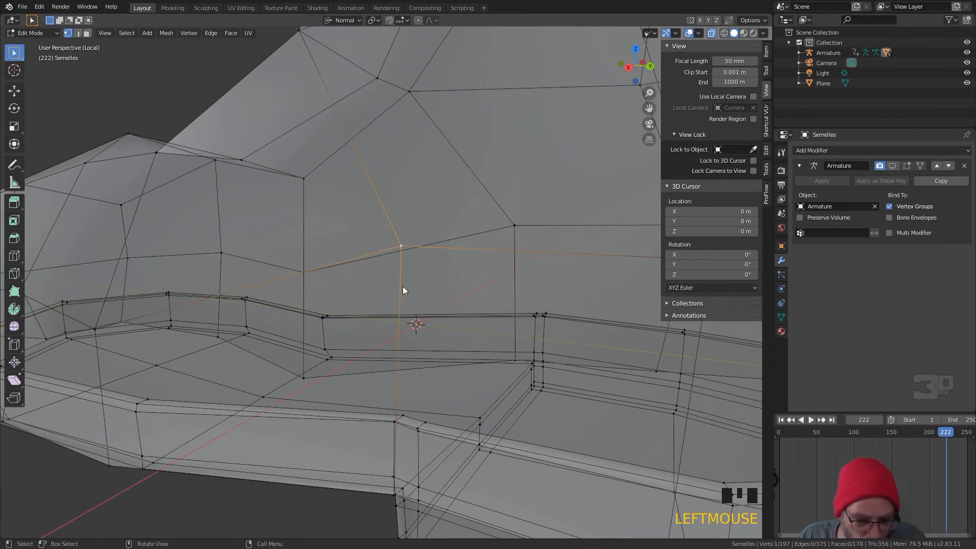
middle_click_drag(394, 471, 301, 435)
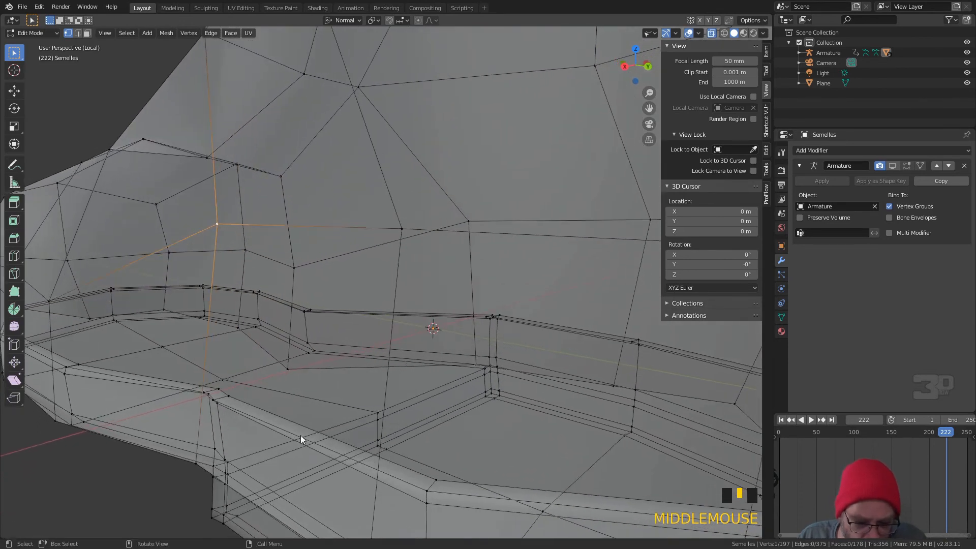
left_click(195, 464)
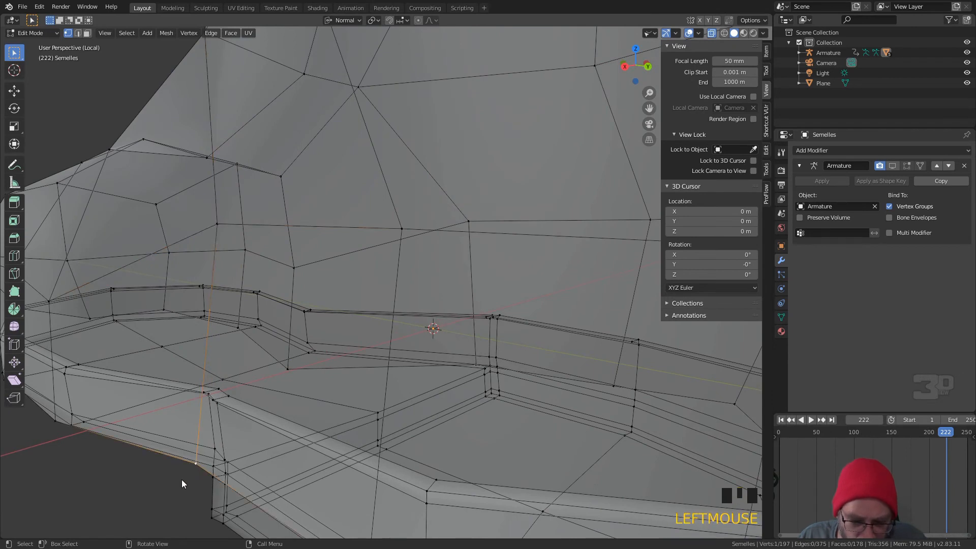
left_click(219, 389, "shift")
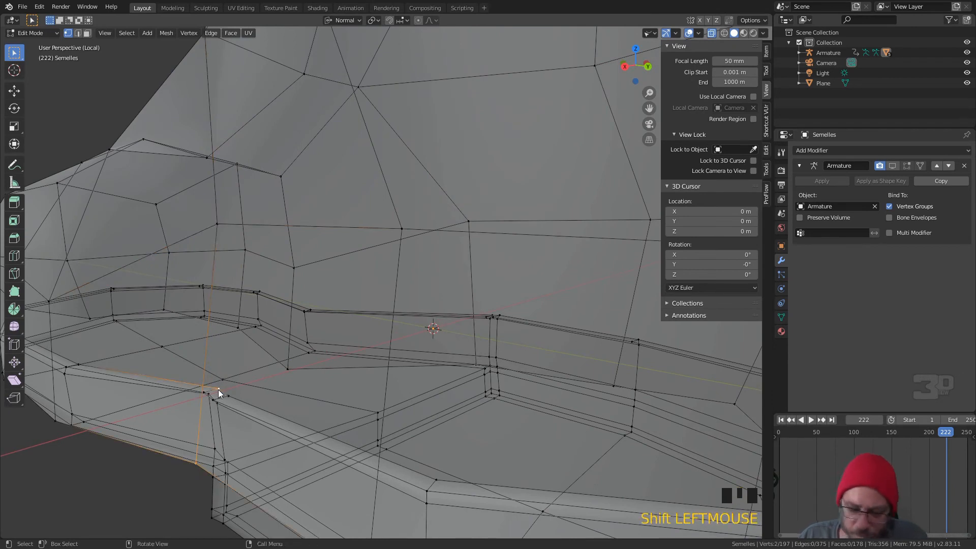
key("shift+r")
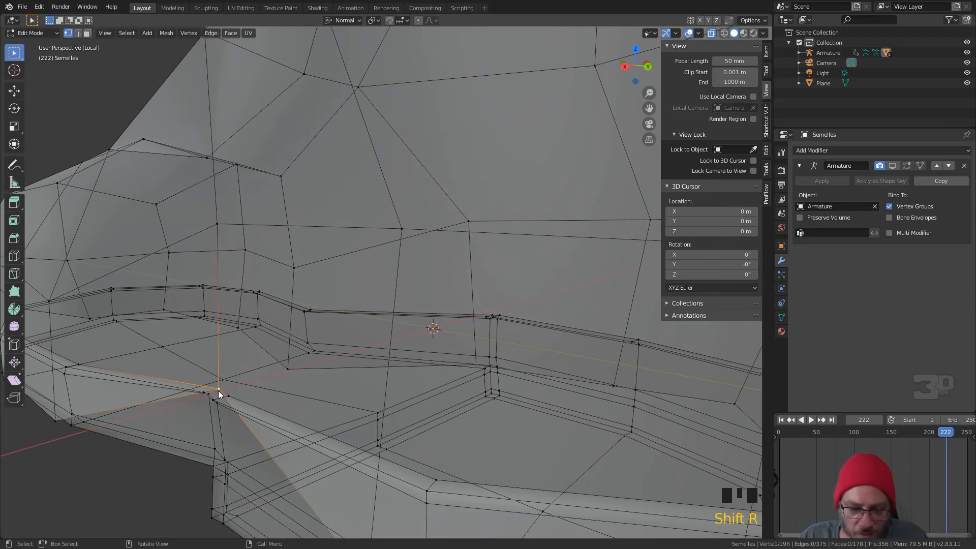
Merge the boot's lower vertex beside the ball of the foot onto the nearest inner rim vertex of the sole
middle_click_drag(66, 422, 104, 419)
scroll(120, 422, "down", 2)
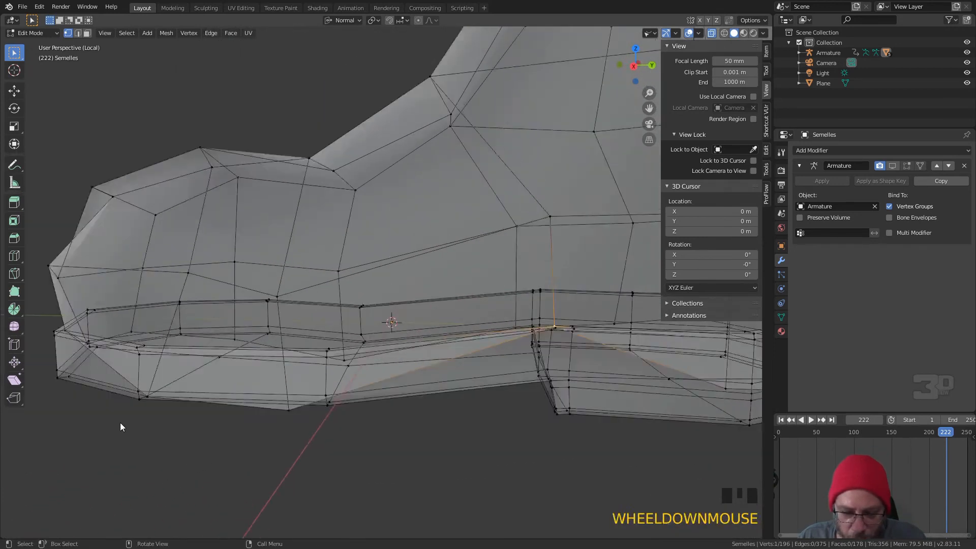
scroll(204, 400, "up", 1)
middle_click_drag(208, 400, 239, 417)
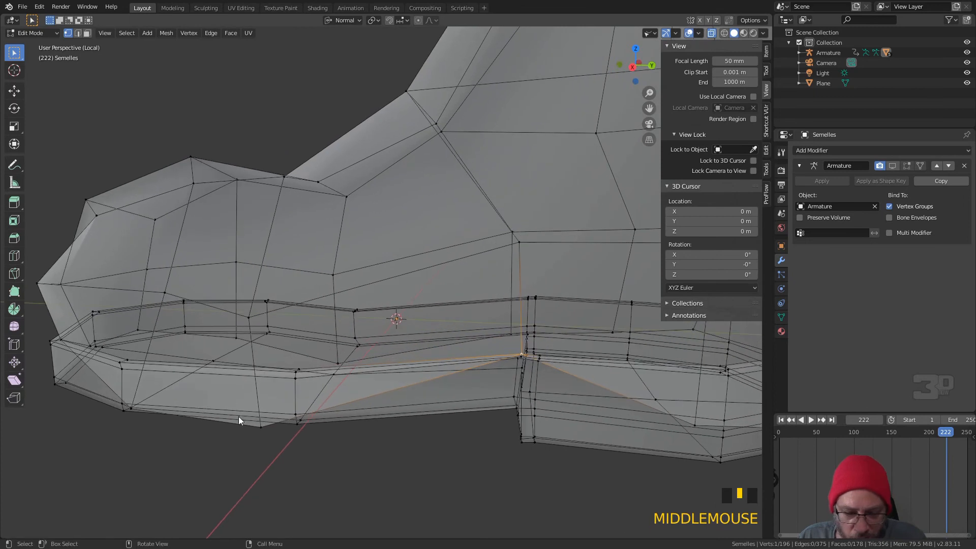
left_click(262, 428)
key("shift")
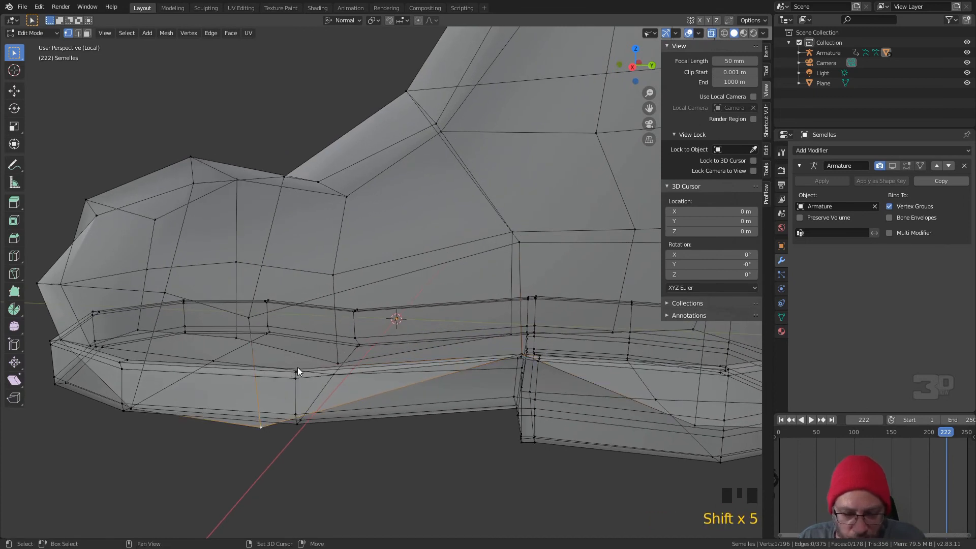
left_click(300, 366, "shift")
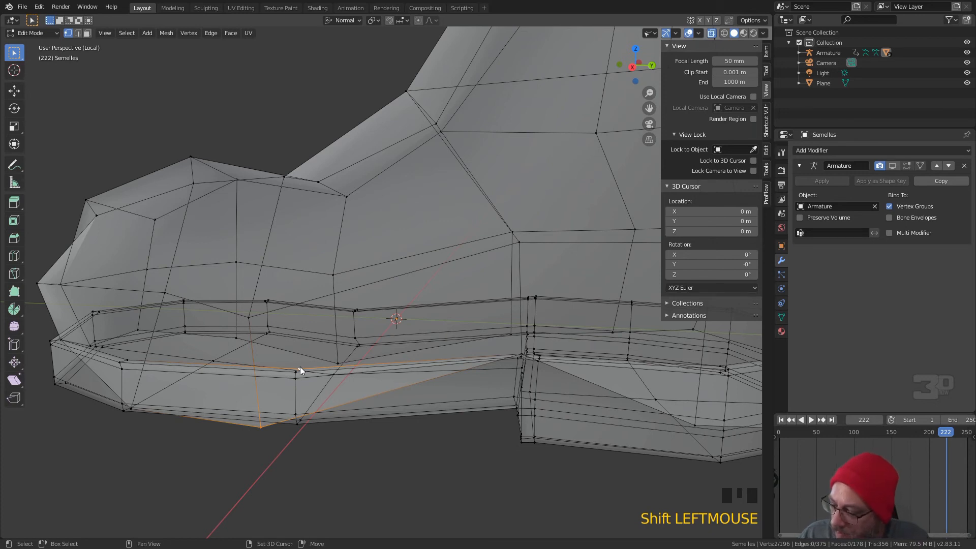
key("shift+r")
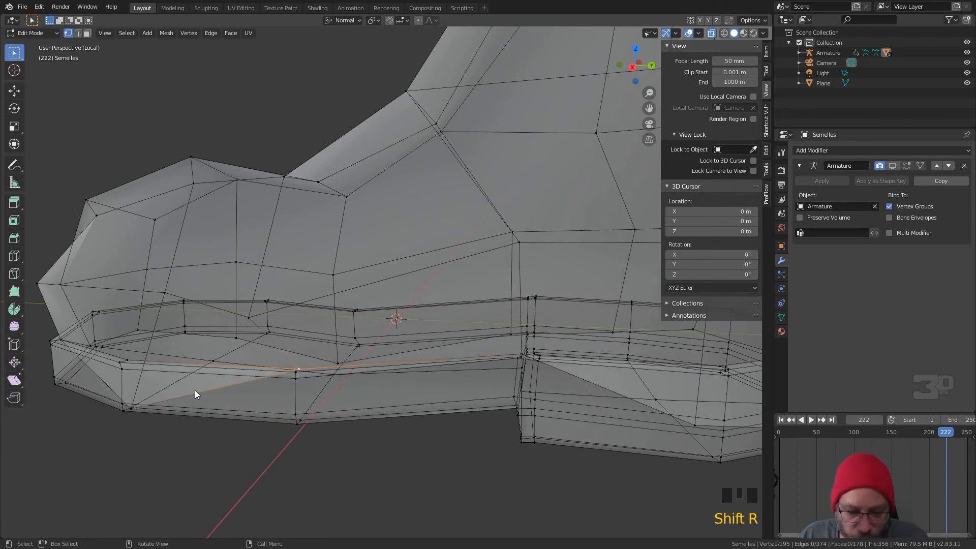
Merge the boot's lower vertex at the side corner of the toe onto the sole's inner rim vertex above it
left_click(131, 409)
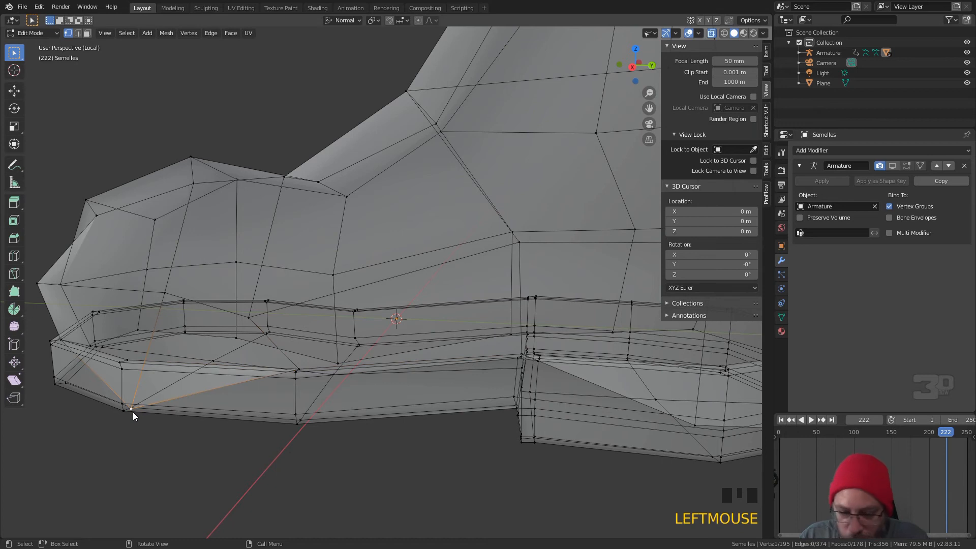
left_click(126, 361, "shift")
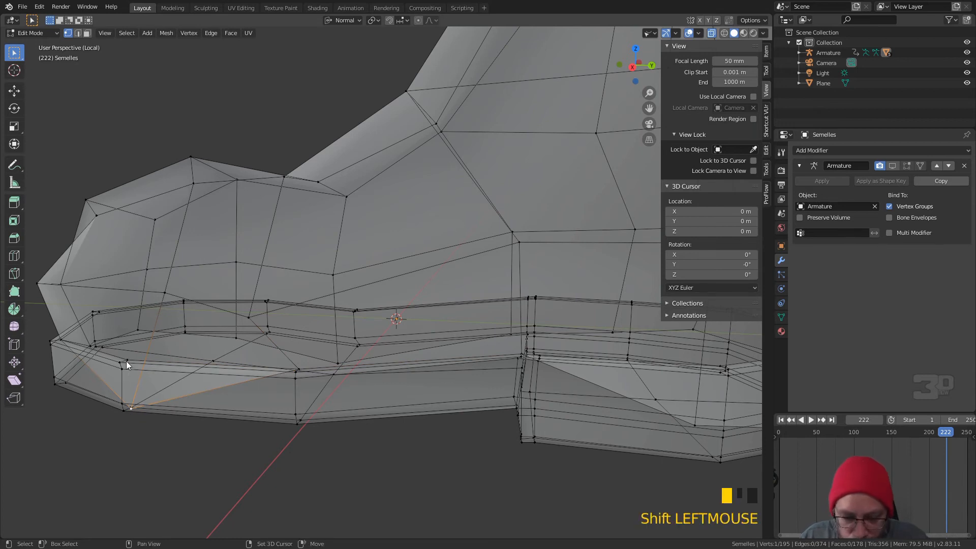
key("shift+r")
Merge the boot's lower vertex on the side of the heel onto the matching upper rim vertex
scroll(132, 367, "down", 2)
middle_click_drag(153, 376, 340, 373)
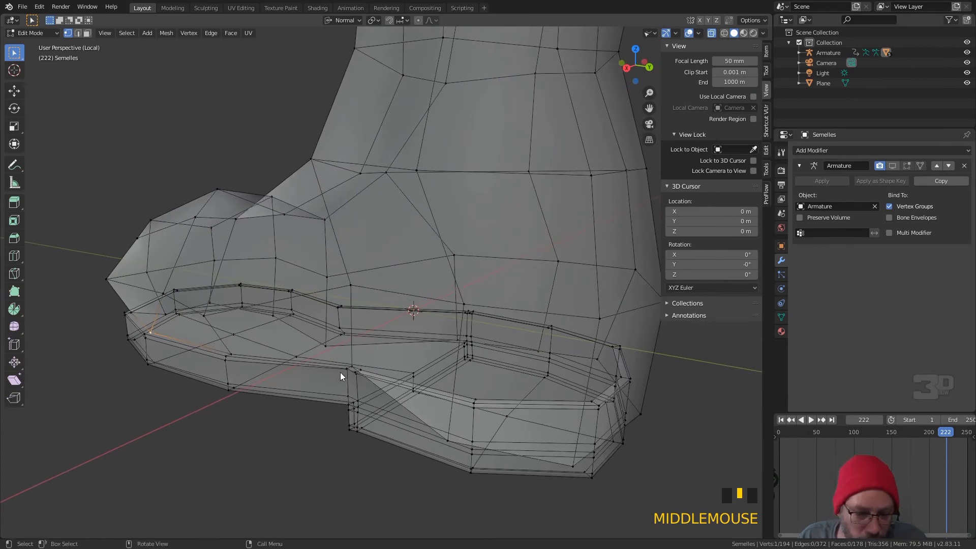
left_click(447, 437)
left_click(474, 399, "shift")
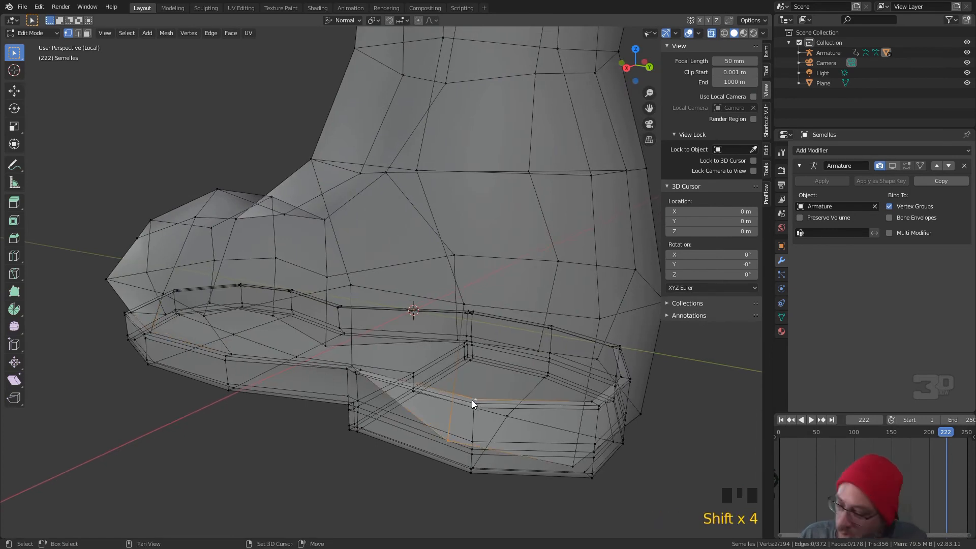
key("shift+r")
Merge the boot's lower vertex at the rear corner of the heel onto the matching upper rim vertex
mouse_move(471, 401)
middle_mouse_down()
mouse_move(477, 407)
mouse_move(459, 407)
middle_mouse_up()
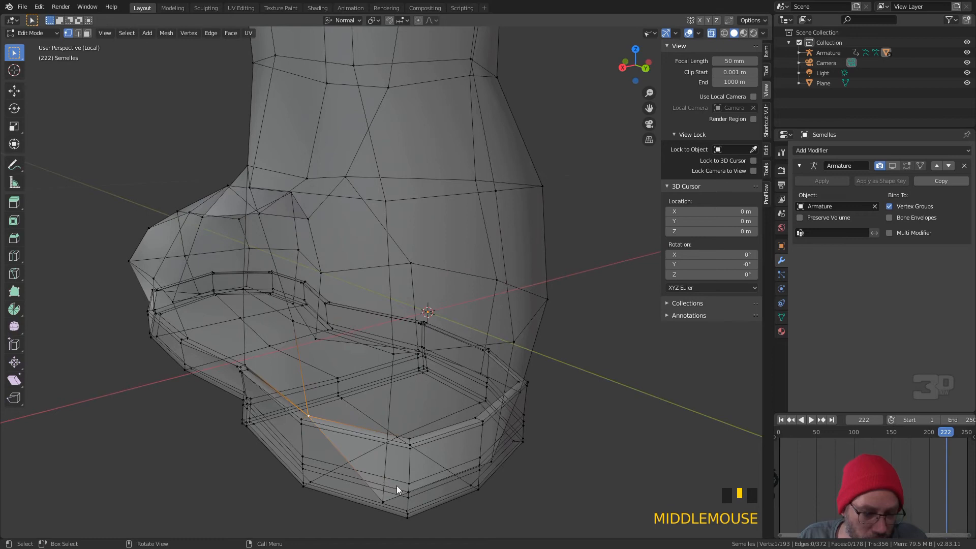
left_click(382, 502)
left_click(409, 440, "shift")
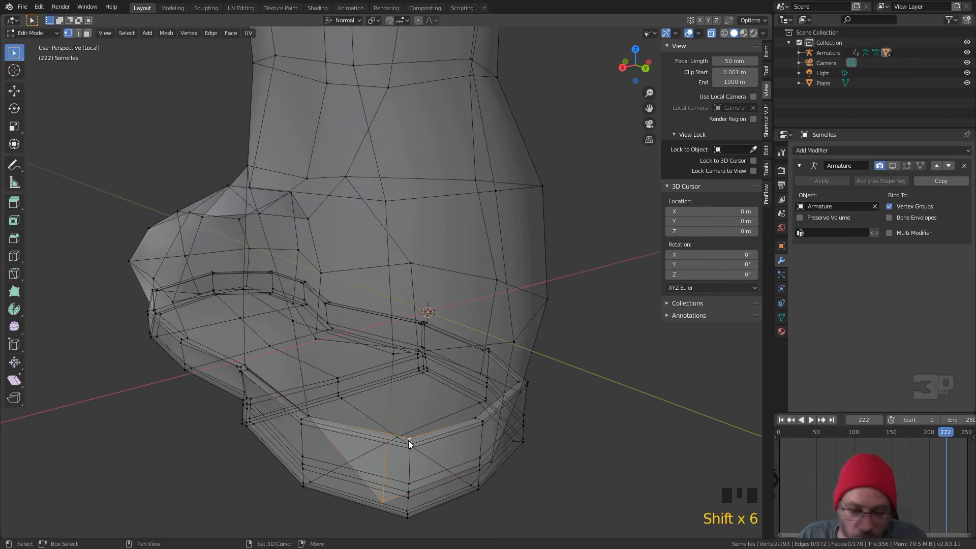
key("shift+r")
Try to merge the sole's rim vertex at the middle of the heel's back with the boot's lower vertex below it
left_click(490, 459)
middle_click_drag(494, 426, 459, 428)
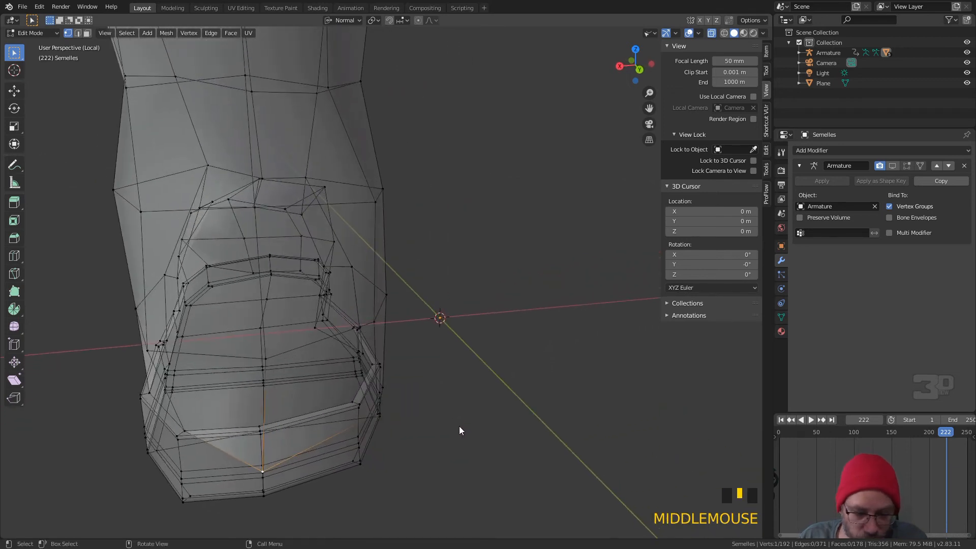
left_click(259, 428, "shift")
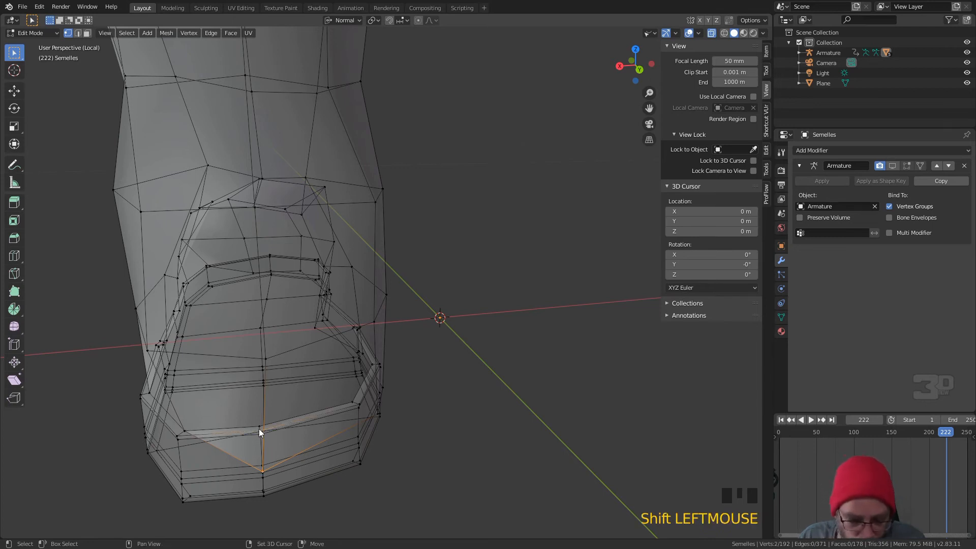
left_click(259, 428, "shift")
left_click(260, 432, "shift")
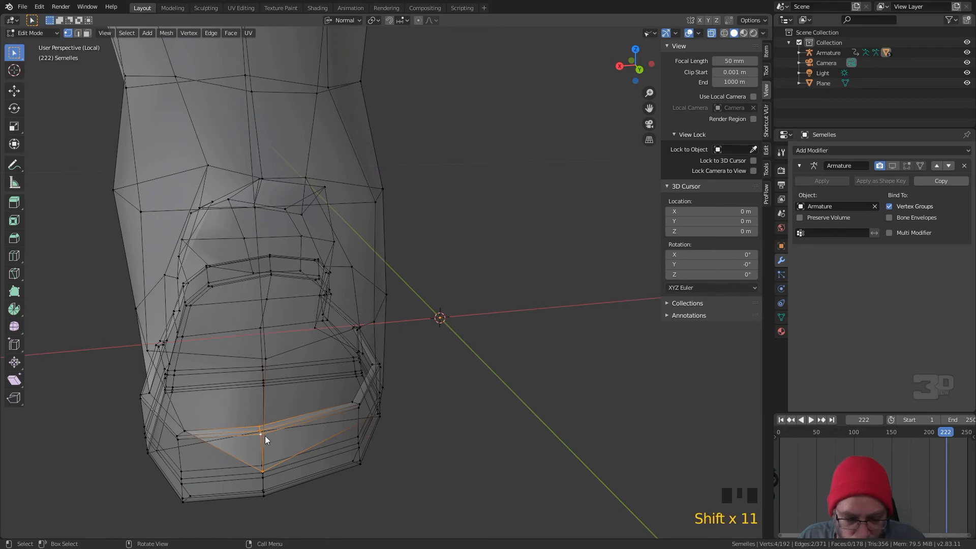
middle_click_drag(264, 435, 291, 436)
left_click(328, 437)
left_click(330, 430)
left_click(334, 480, "shift")
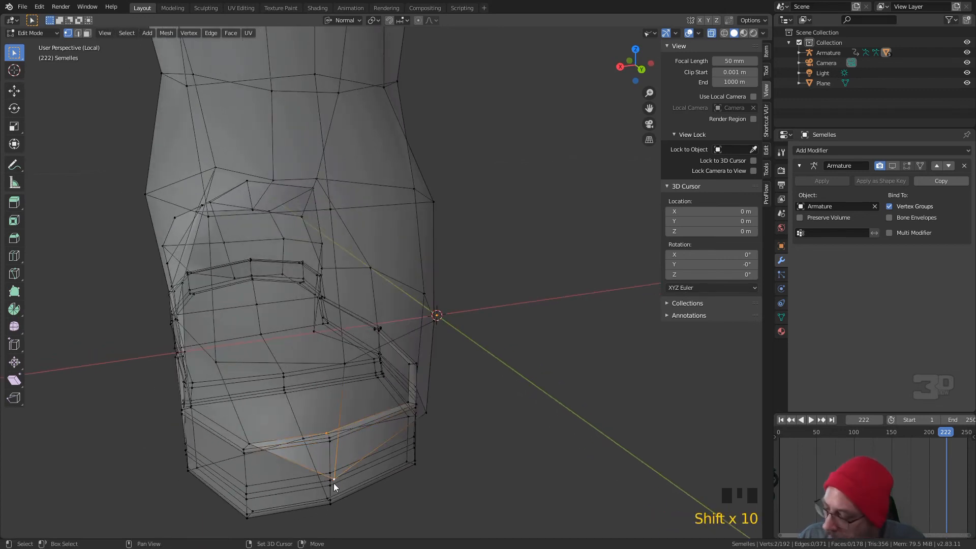
key("shift+r")
Undo the last vertex merge at the back of the heel
key("ctrl+e")
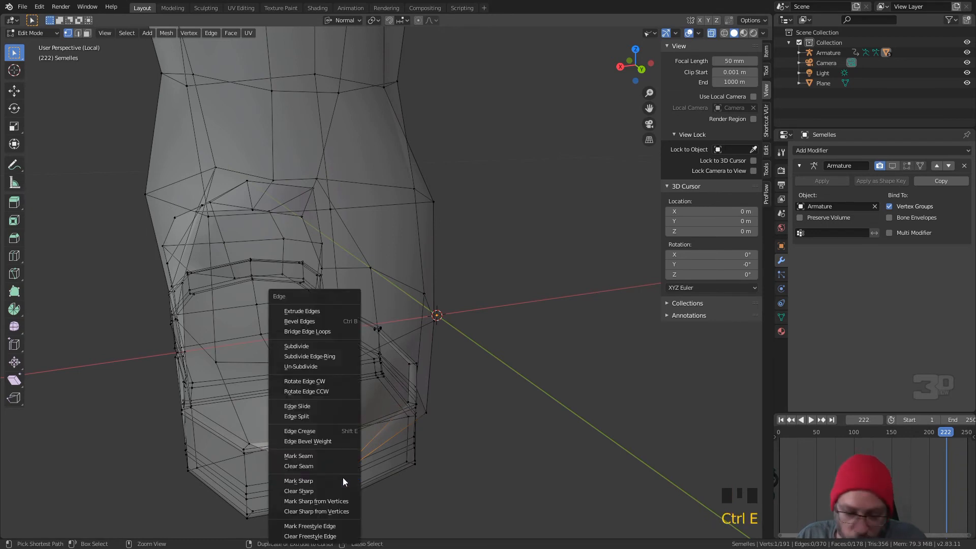
left_click(413, 443)
key("ctrl+e")
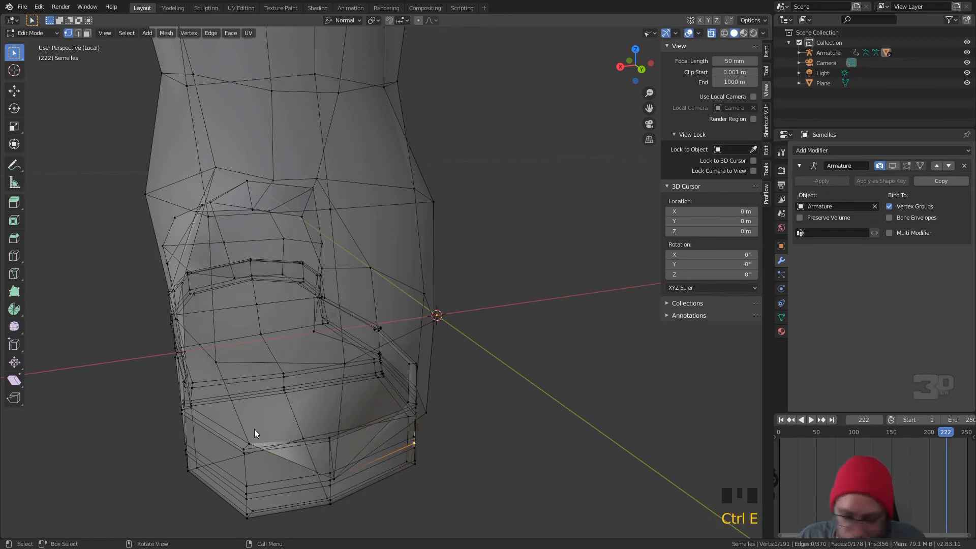
key("ctrl+z")
key("ctrl+z")
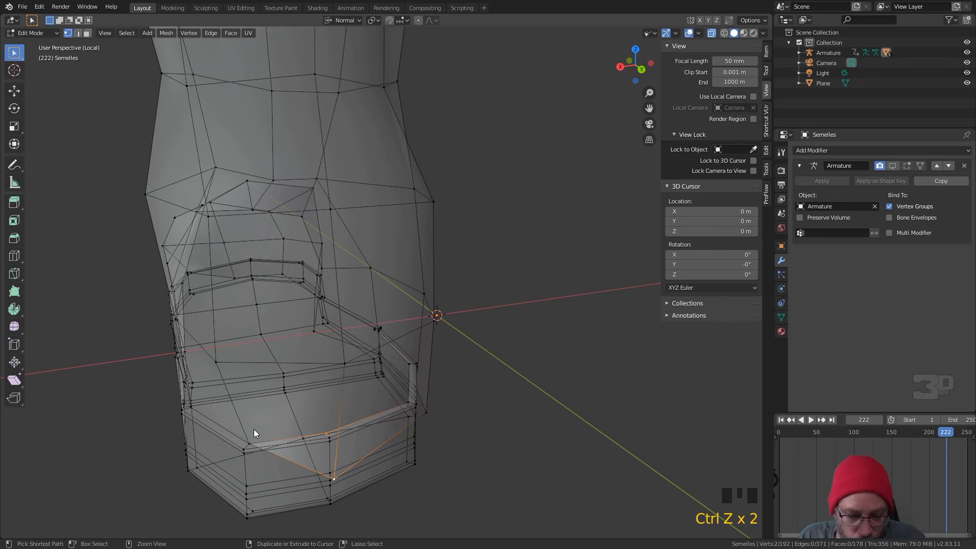
Merge the boot's lower vertex at the middle of the heel's back onto the sole's inner rim vertex using At Last
left_click(333, 479)
left_click(336, 479)
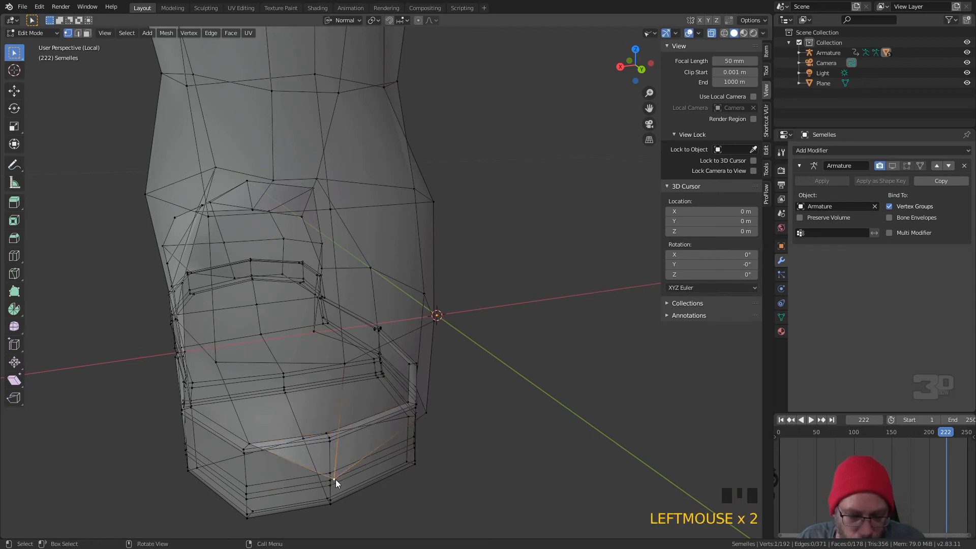
left_click(328, 433, "shift")
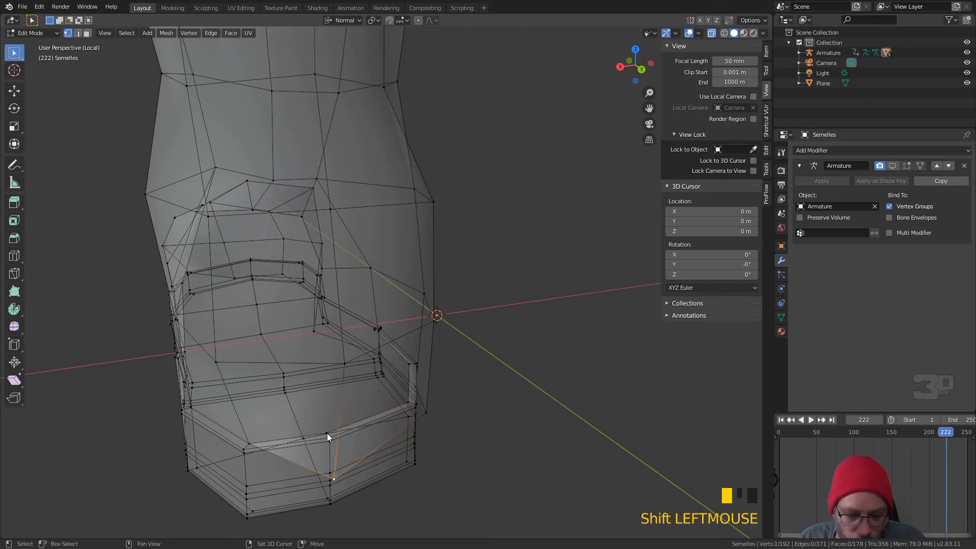
left_click(325, 432, "shift")
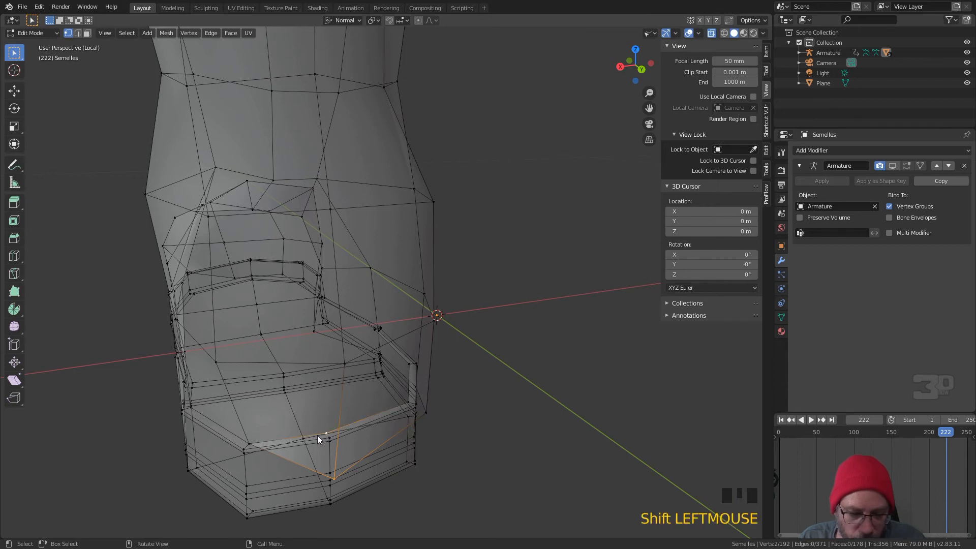
key("shift+r")
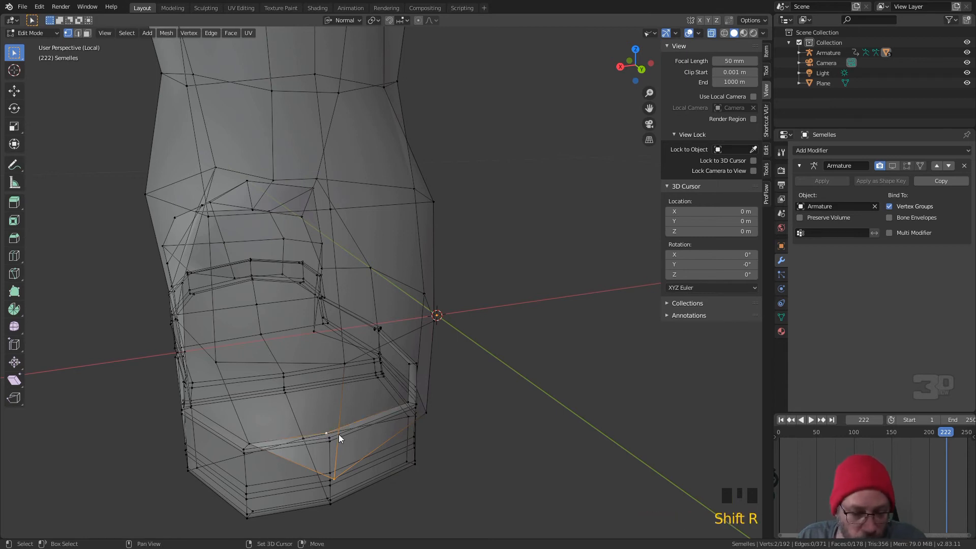
right_click(331, 422)
mouse_move(331, 422)
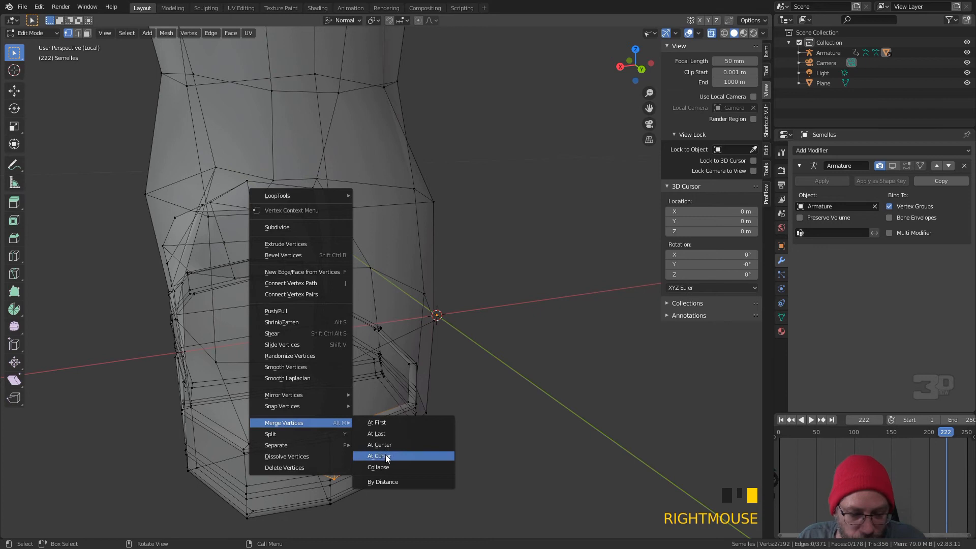
left_click(382, 431)
Merge the boot's lower vertex at the heel's other rear corner onto the nearest inner rim vertex of the sole
middle_click_drag(401, 433, 364, 436)
middle_click_drag(233, 407, 327, 442)
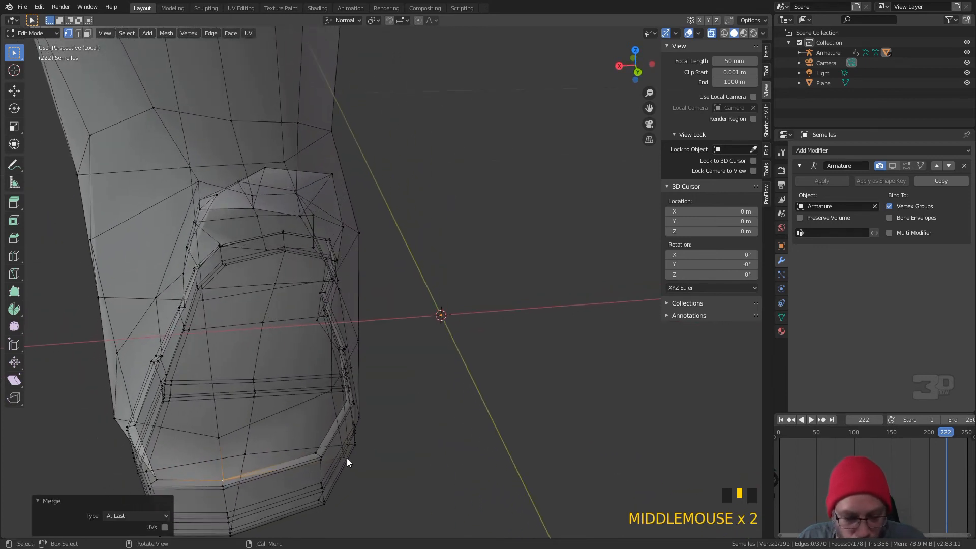
left_click(344, 456)
left_click(315, 453, "shift")
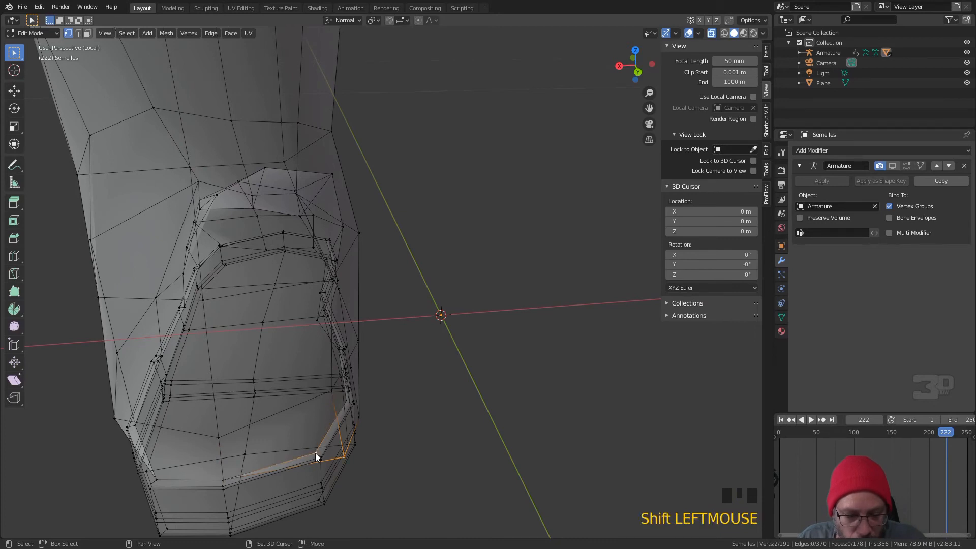
key("shift+r")
Merge the boot's next lower vertex along that side of the heel onto the adjacent inner rim vertex of the sole
middle_click_drag(355, 441, 299, 432)
left_click(281, 410)
left_click(259, 392, "shift")
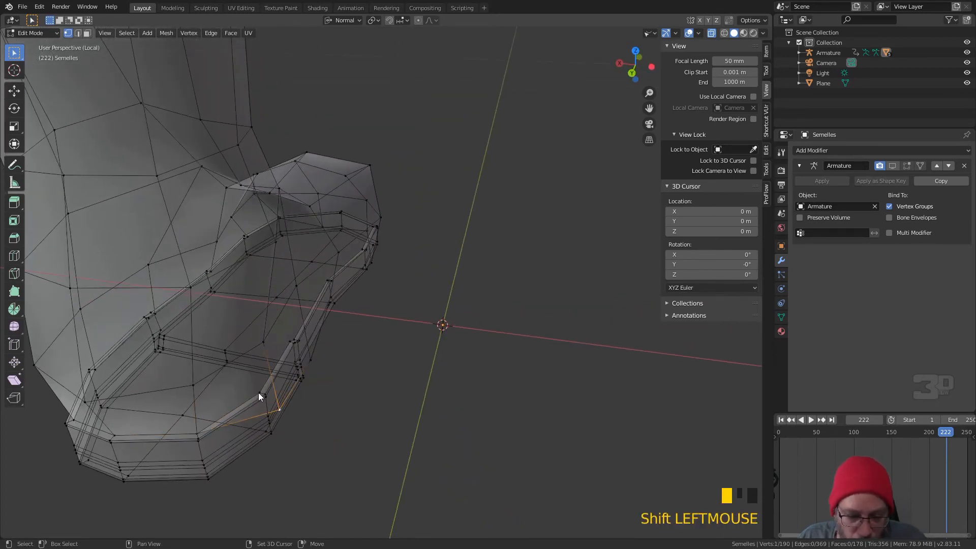
key("shift+r")
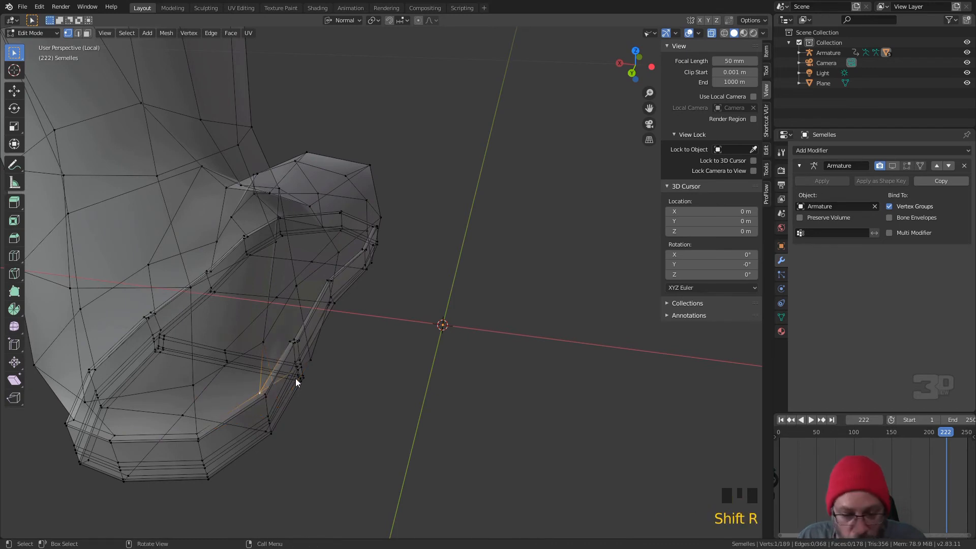
Examine the boot's lower vertices and the sole rim where the heel meets the arch
left_click(310, 360)
middle_click_drag(304, 361, 393, 322)
scroll(386, 392, "up", 2)
scroll(387, 389, "up", 1)
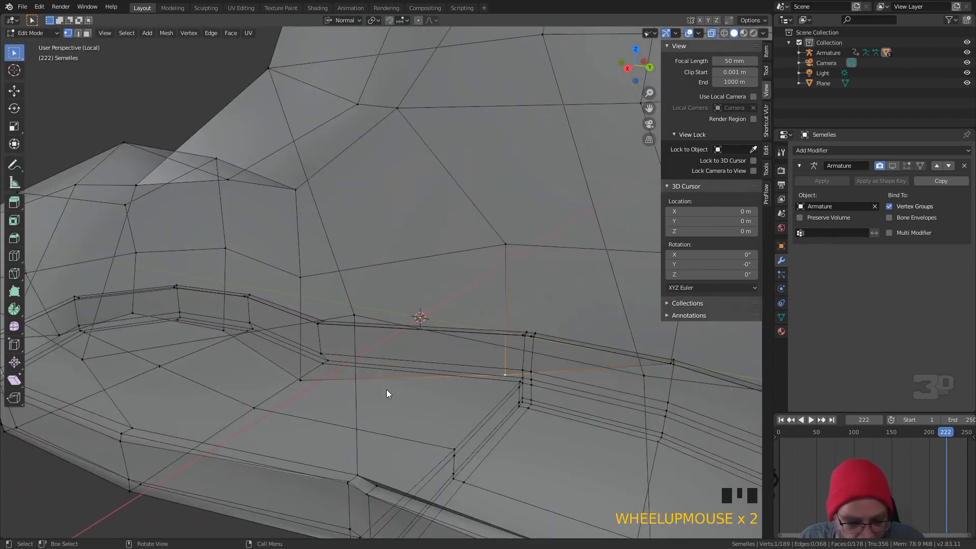
middle_click_drag(373, 471, 371, 459)
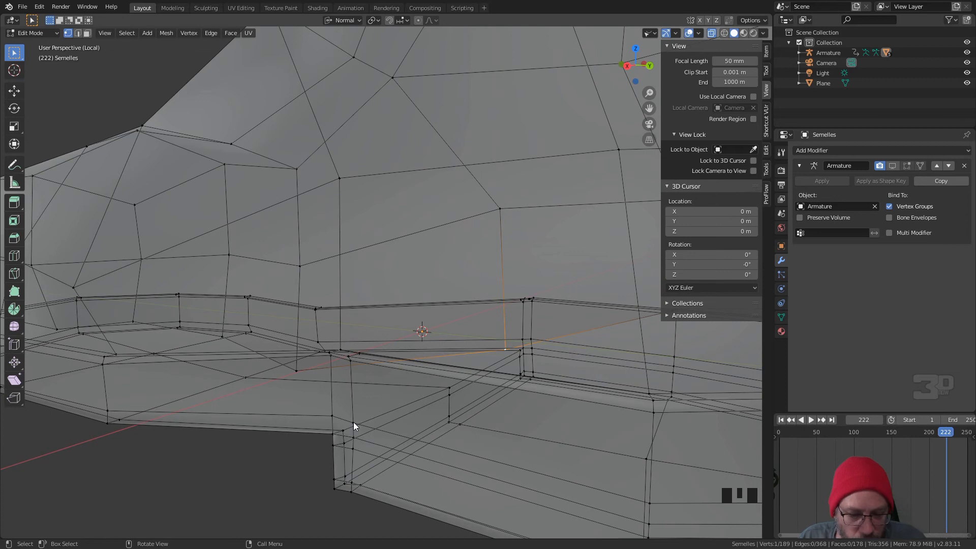
middle_click_drag(357, 412, 365, 411)
middle_click(365, 411)
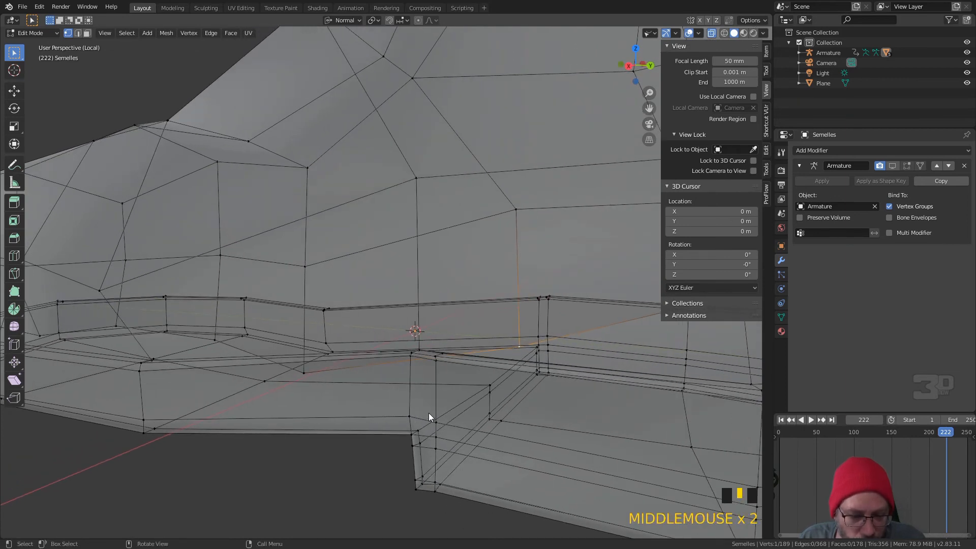
scroll(419, 412, "down", 2)
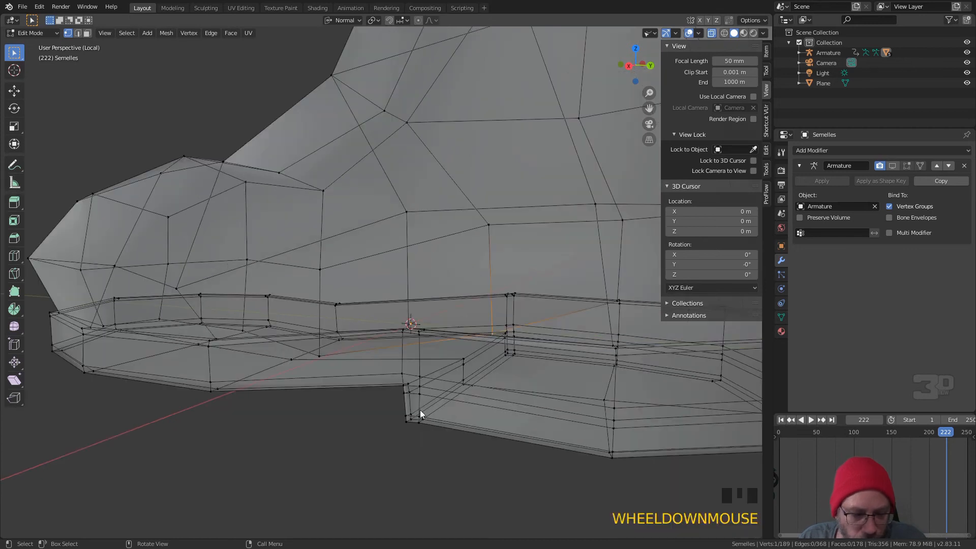
middle_click_drag(420, 409, 420, 410)
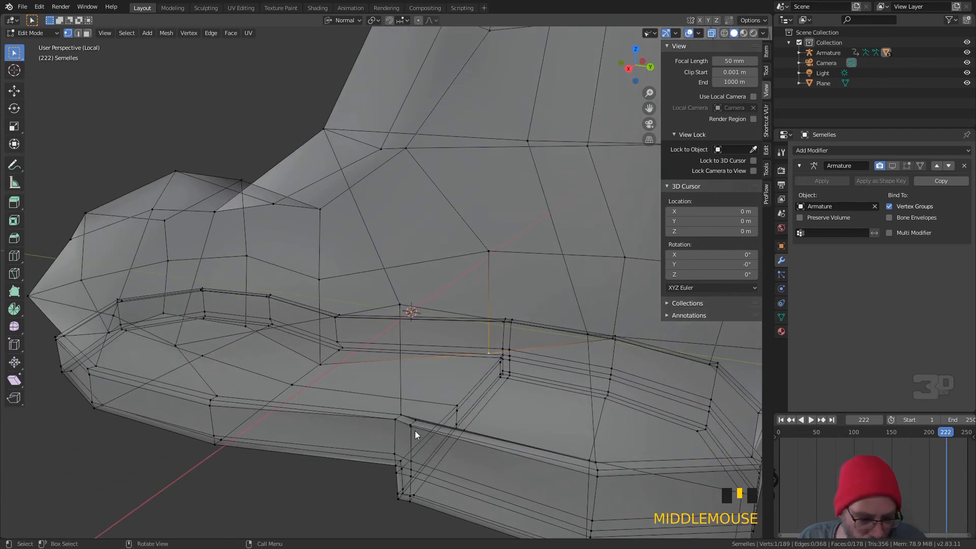
Slide the two outer rim vertices above the heel's front corner down along their edges by factors of about 0.10 and 0.18
left_click(411, 428)
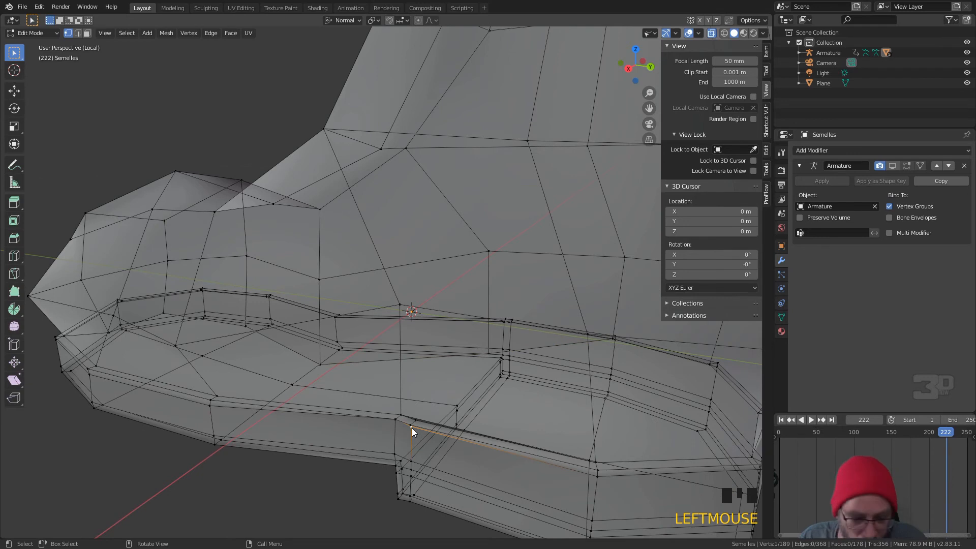
key("g")
key("g")
left_click(410, 432)
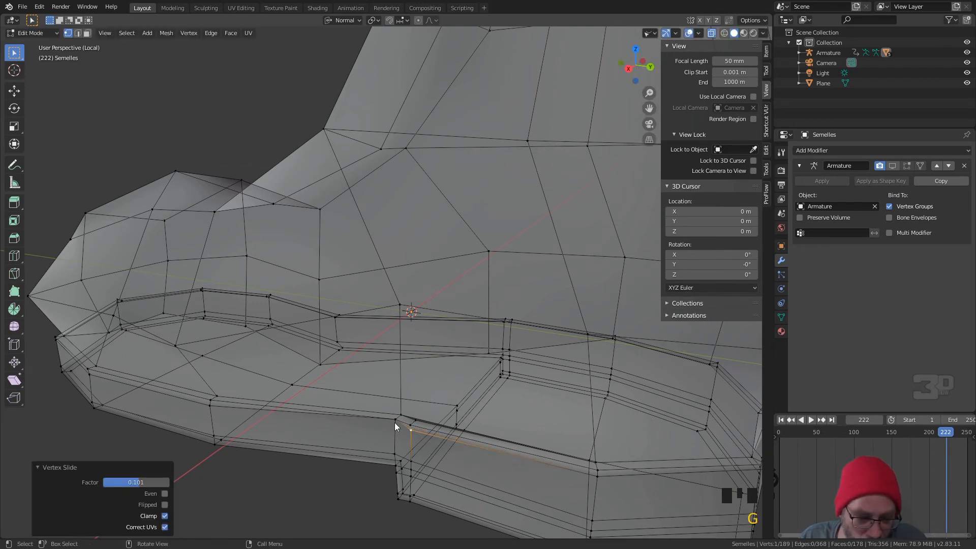
left_click(394, 422)
key("g")
key("g")
left_click(404, 433)
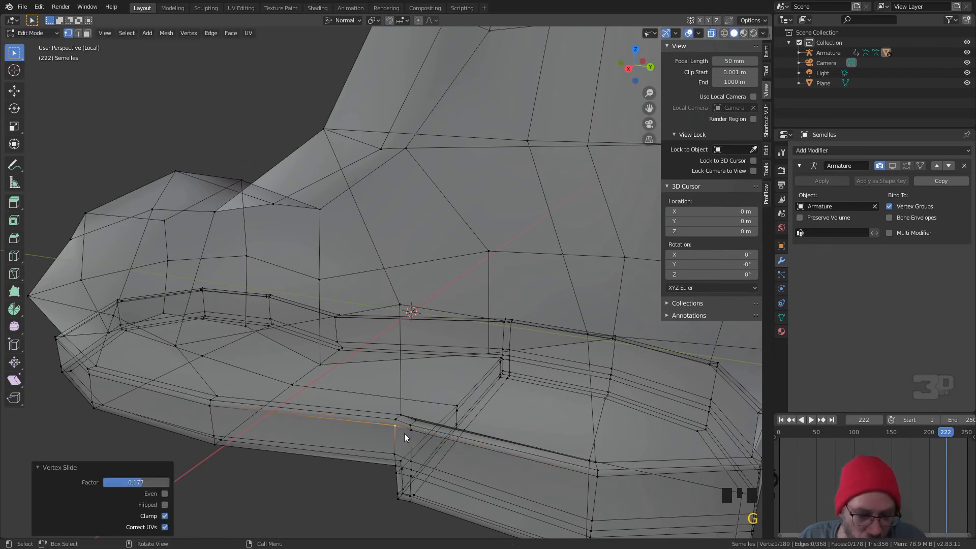
Slide the two matching rim vertices above the heel's front corner on the opposite side down, the arch-side one by a factor of about 0.16
middle_click_drag(499, 367, 379, 383)
scroll(359, 323, "up", 6)
middle_click_drag(359, 322, 354, 355)
left_click(252, 456)
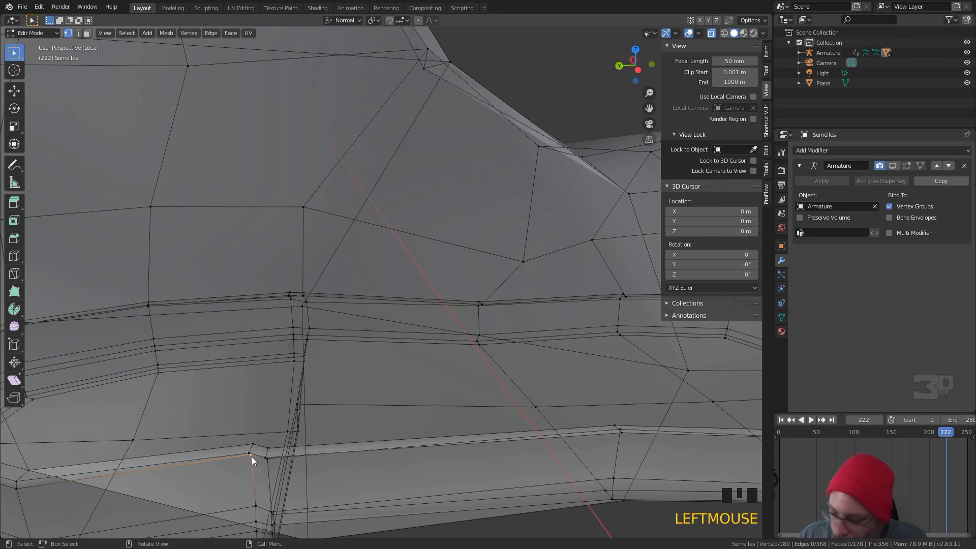
key("g")
key("g")
left_click(253, 463)
left_click(267, 460)
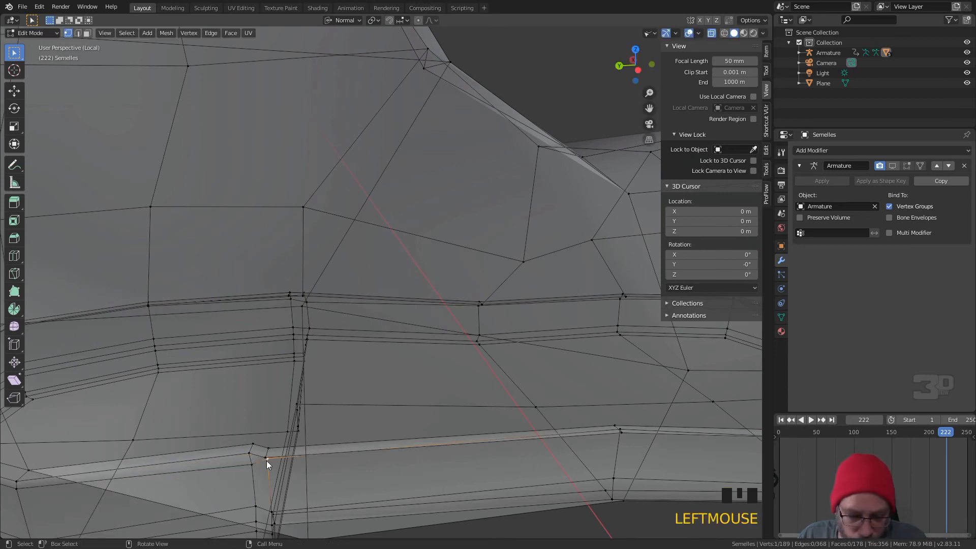
key("g")
key("g")
left_click(267, 470)
Move the pair of low side vertices on both sides of the boot above the heel's front about 0.017 m toward the toe
middle_click_drag(292, 461, 268, 440)
scroll(267, 440, "down", 2)
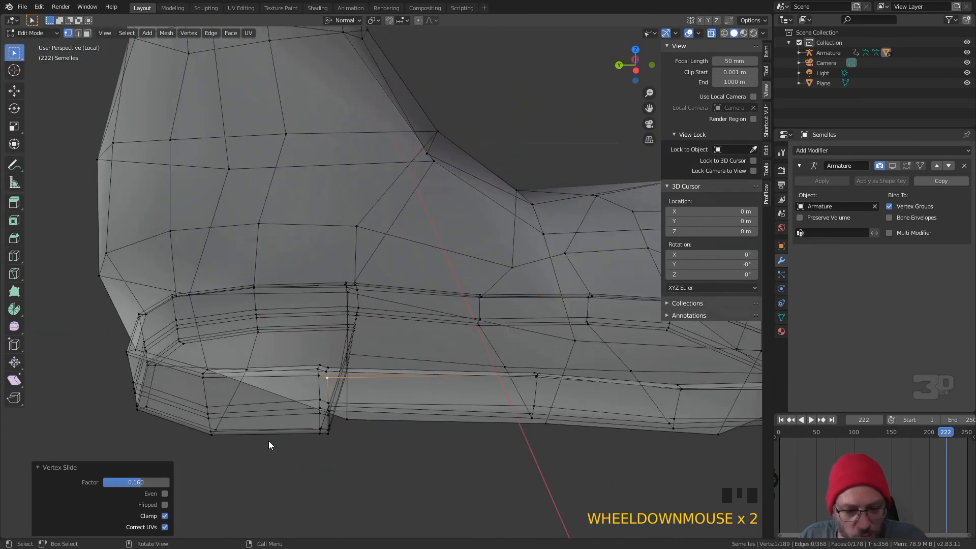
middle_click_drag(320, 327, 315, 300)
scroll(293, 377, "up", 1)
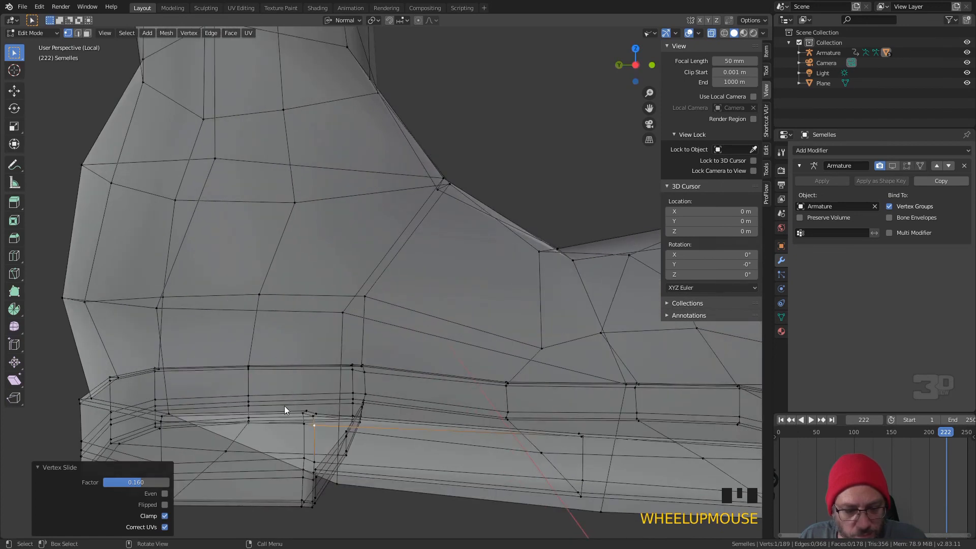
middle_click_drag(319, 391, 312, 397)
left_click(348, 302)
mouse_move(351, 303)
middle_mouse_down()
mouse_move(361, 316)
mouse_move(377, 312)
mouse_move(360, 296)
middle_mouse_up()
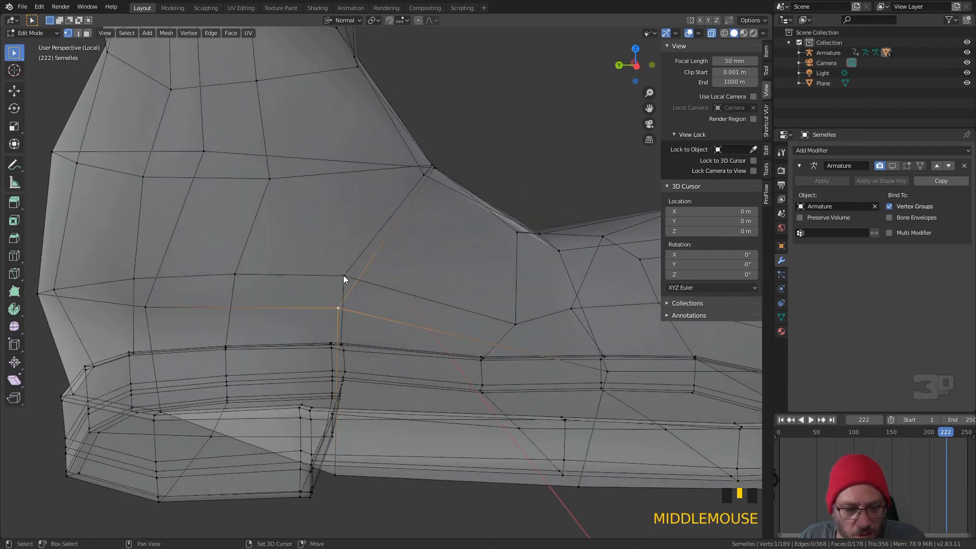
left_click(344, 276, "shift")
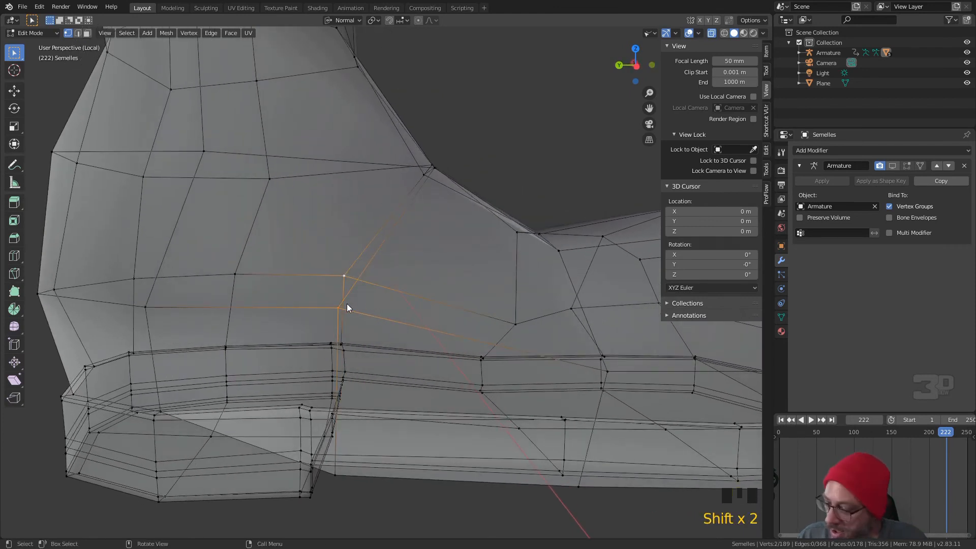
key("g")
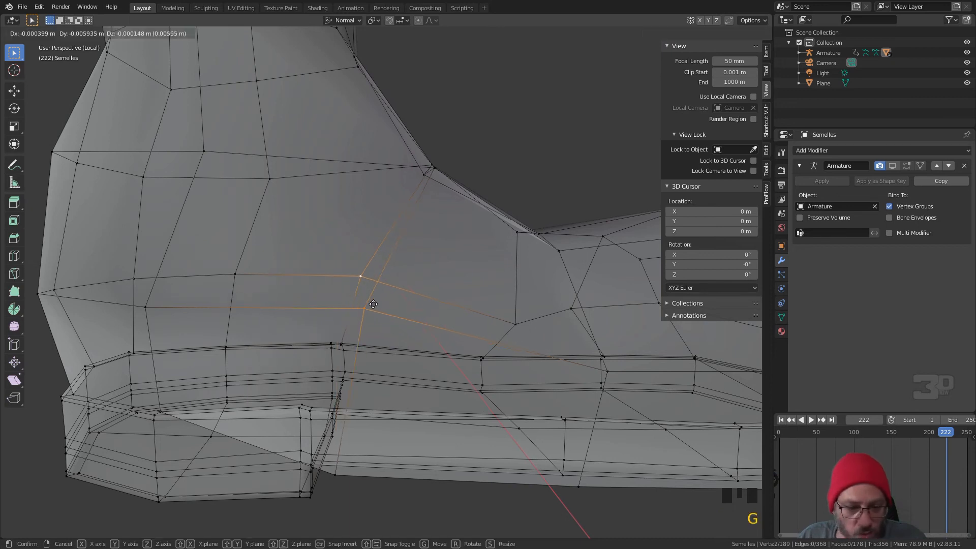
left_click(405, 309)
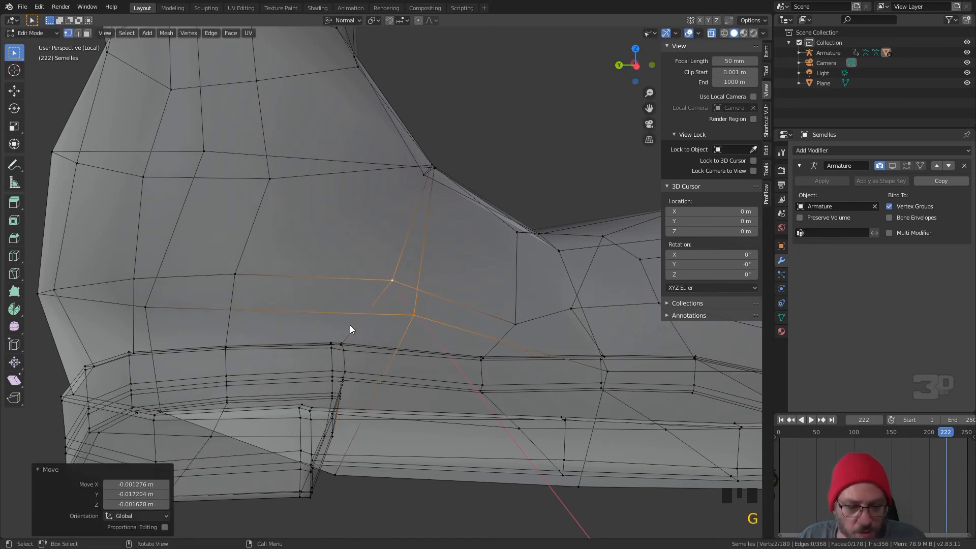
Select the edge loop around the boot's top opening to check its vertex count
scroll(322, 346, "down", 3)
middle_click_drag(322, 346, 318, 368)
scroll(322, 345, "down", 1)
scroll(323, 345, "down", 1)
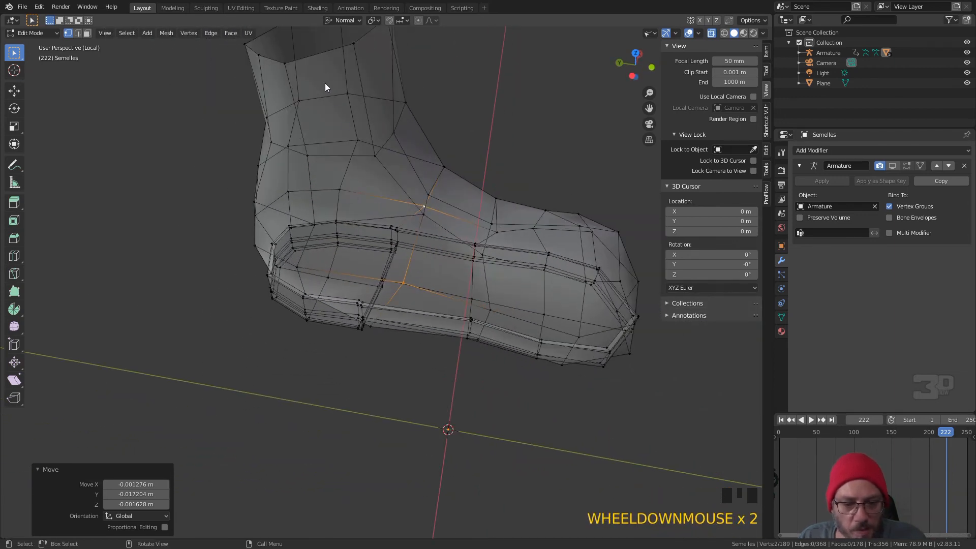
left_click(322, 57)
left_click(322, 54)
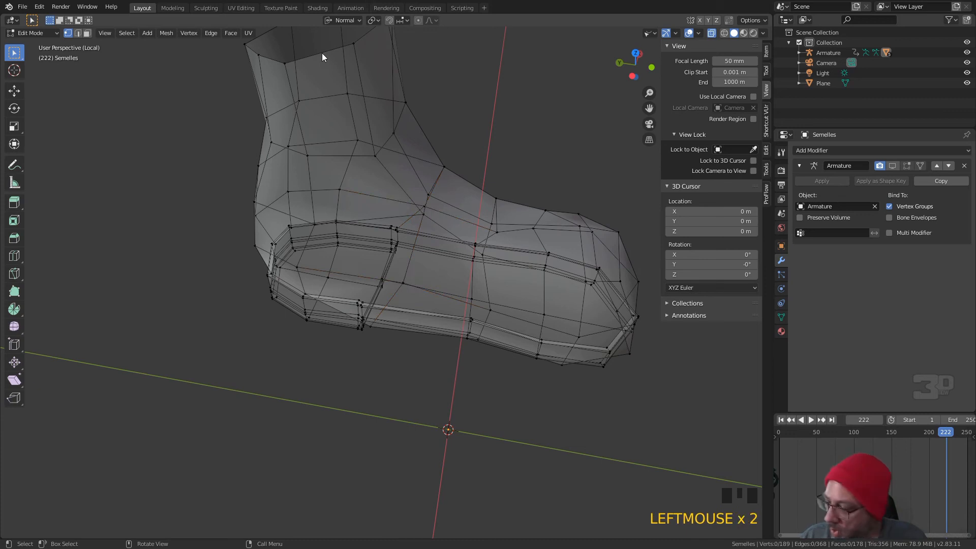
key("2")
left_click(322, 55, "alt")
key("alt")
key("alt")
key("alt")
scroll(323, 61, "down", 1)
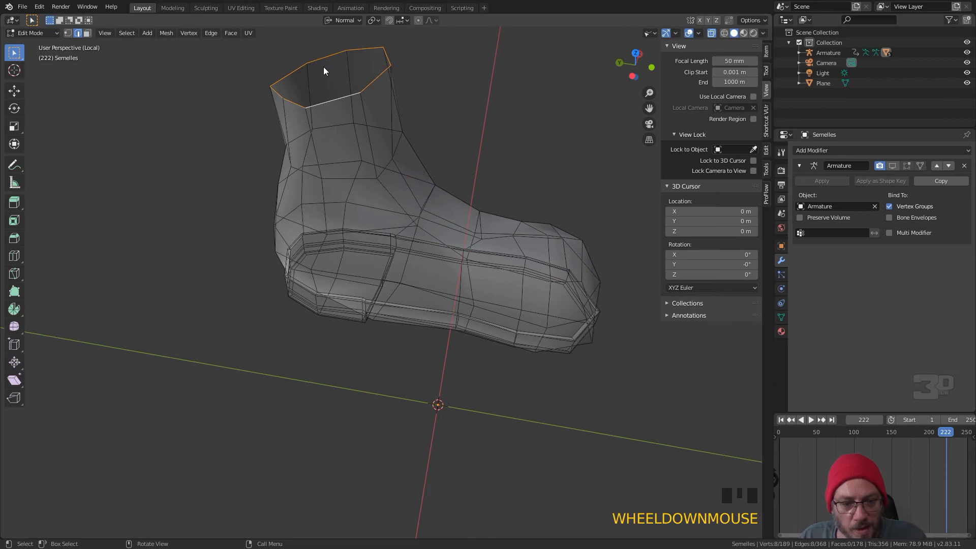
middle_click_drag(325, 71, 344, 126)
Add one centred vertical loop cut with a slide factor of 0 to each side of the boot shaft
left_click(459, 83)
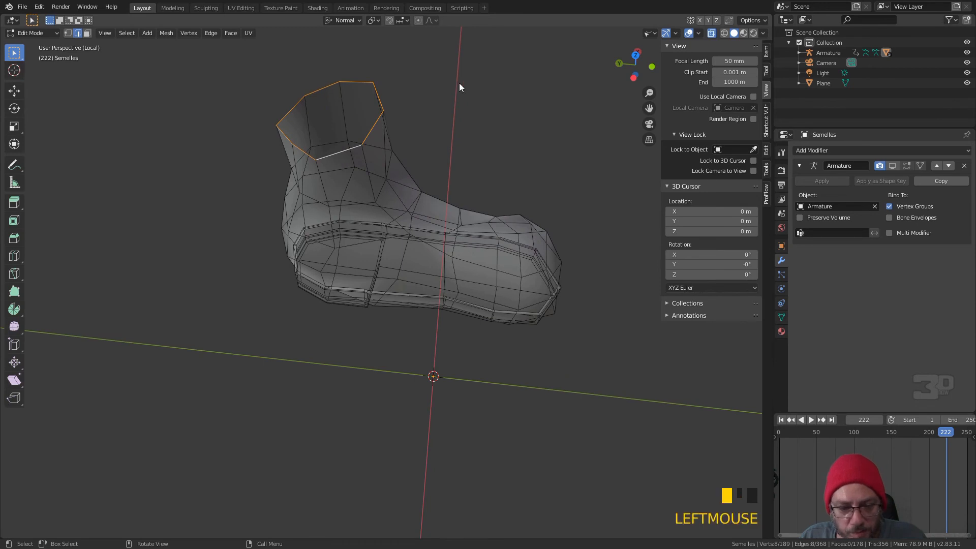
key("ctrl+r")
left_click(338, 154)
right_click(337, 154)
middle_click_drag(477, 136, 453, 191)
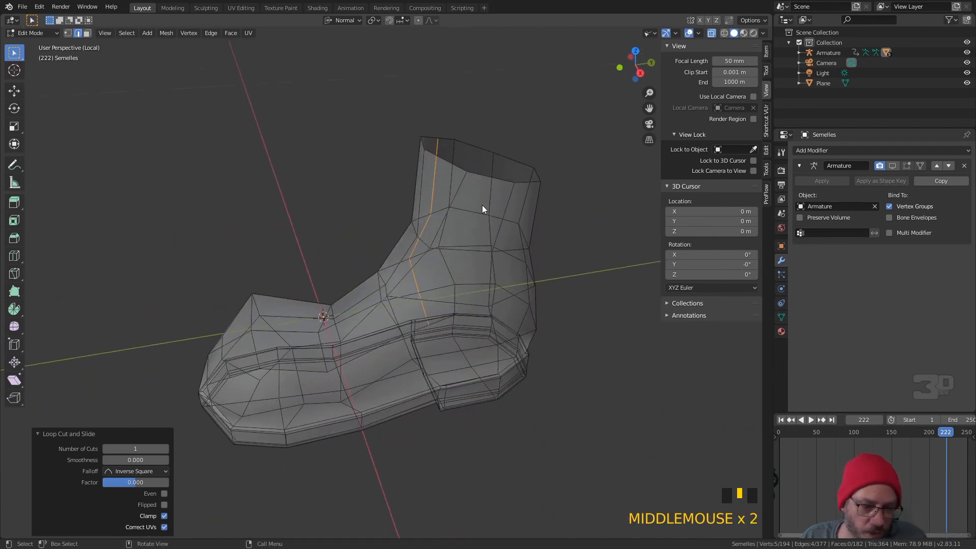
key("ctrl+r")
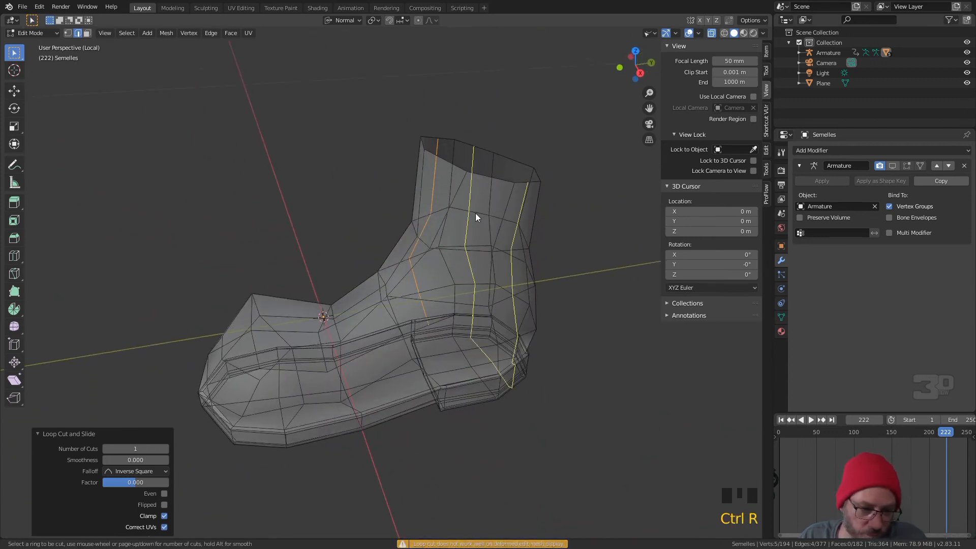
left_click(488, 174)
right_click(487, 173)
left_click(489, 178)
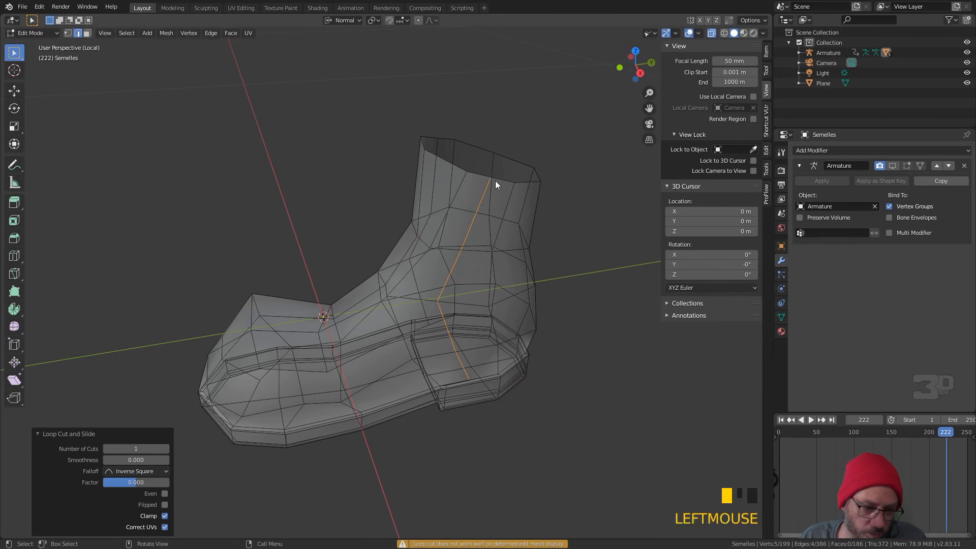
Merge the loose boot vertex beside the heel's front corner into the nearby inner sole rim vertex using Merge At Last
middle_click_drag(493, 303, 271, 288)
scroll(299, 337, "up", 2)
middle_click_drag(299, 337, 321, 344)
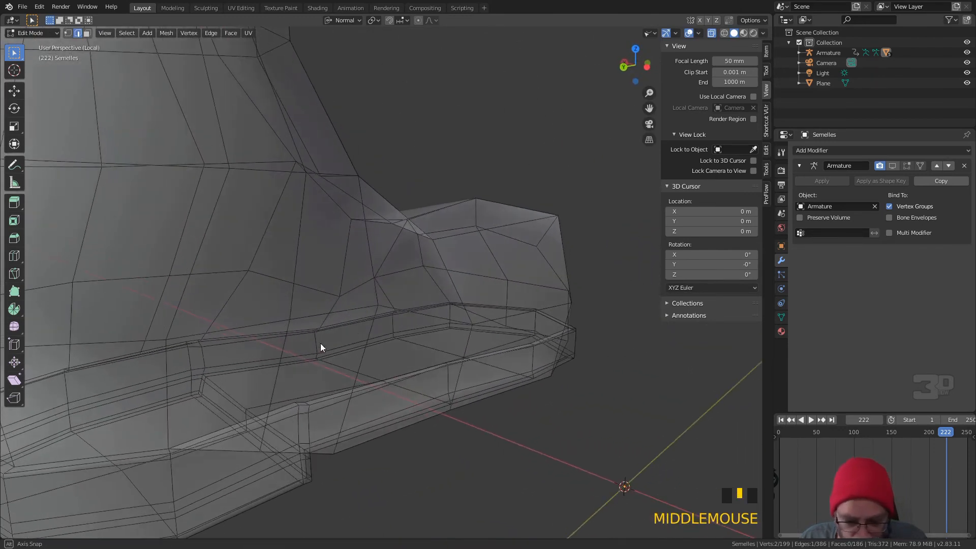
key("1")
left_click(261, 451)
left_click(292, 402, "shift")
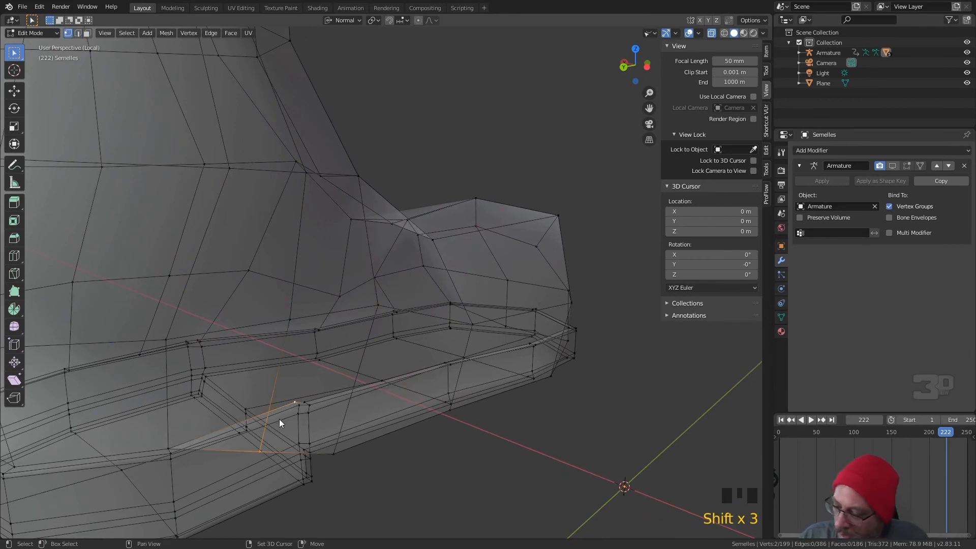
right_click(316, 367)
mouse_move(316, 367)
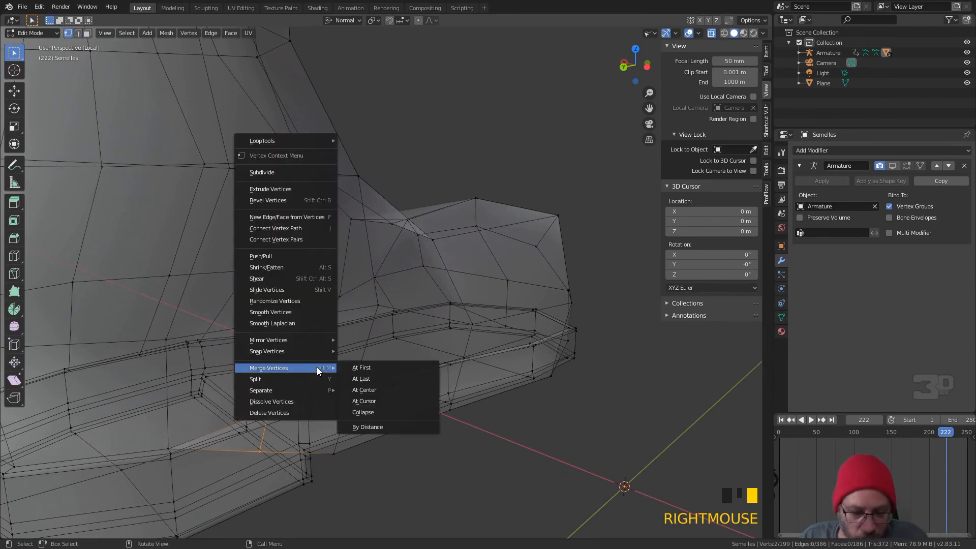
left_click(377, 379)
Repeat the merge for the next two loose boot vertices along the arch, joining each to its inner sole rim vertex
left_click(334, 453)
left_click(306, 401, "shift")
key("shift+r")
left_click(449, 408)
left_click(444, 362, "shift")
key("shift+r")
Merge the two loose boot vertices along the forefoot side into their matching inner sole rim vertices, up to the toe corner
middle_click_drag(530, 381, 467, 401)
middle_click_drag(582, 407, 324, 362, "shift")
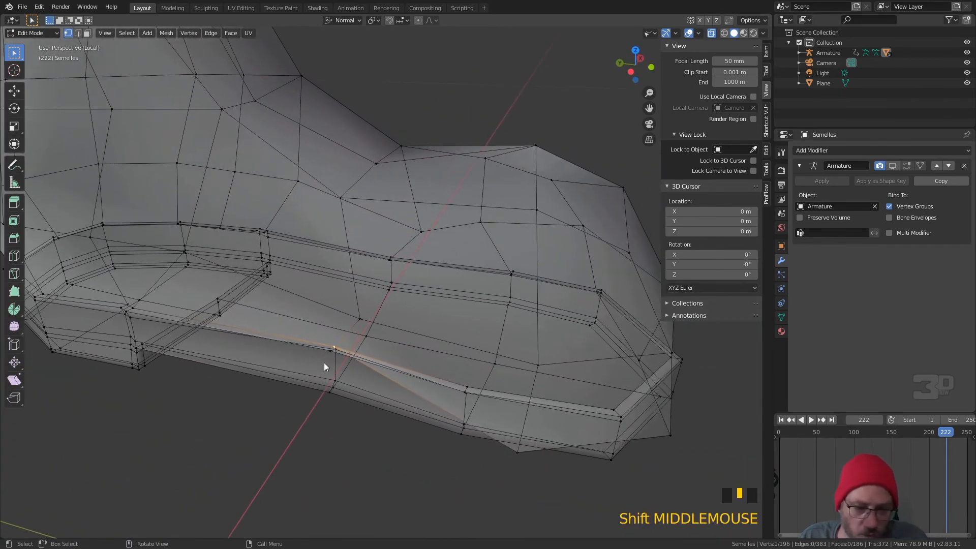
left_click(513, 451)
left_click(468, 386, "shift")
left_click(463, 387, "shift")
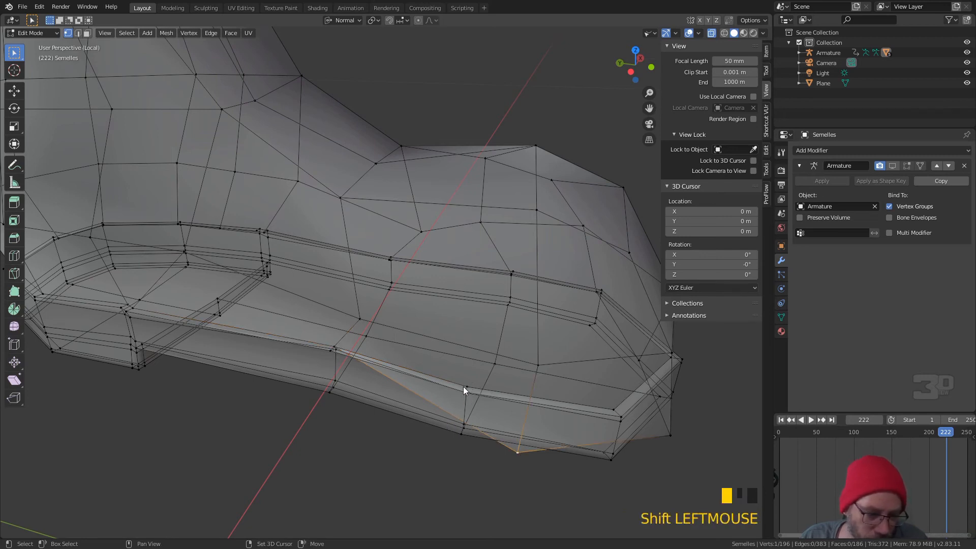
left_click(468, 386, "shift")
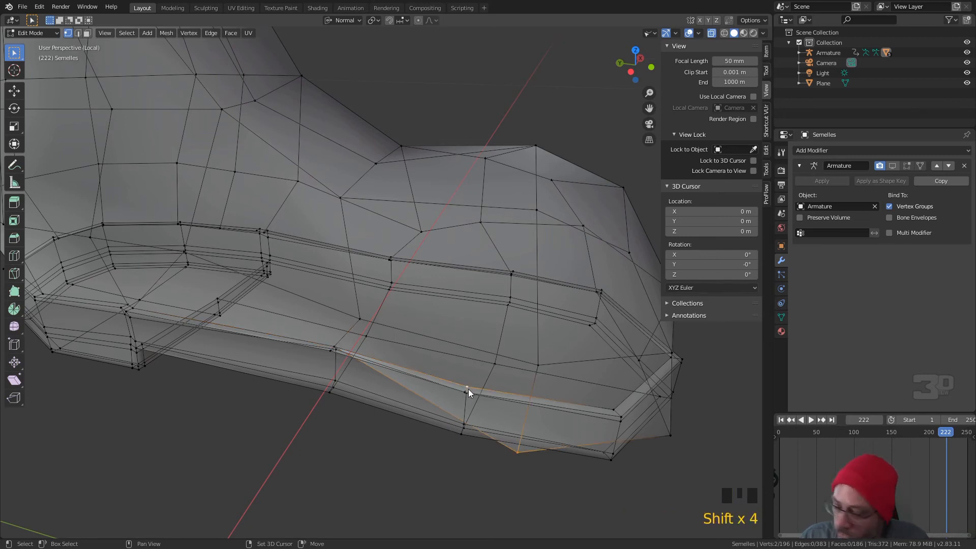
key("shift+r")
middle_click_drag(628, 426, 667, 441)
left_click(678, 455)
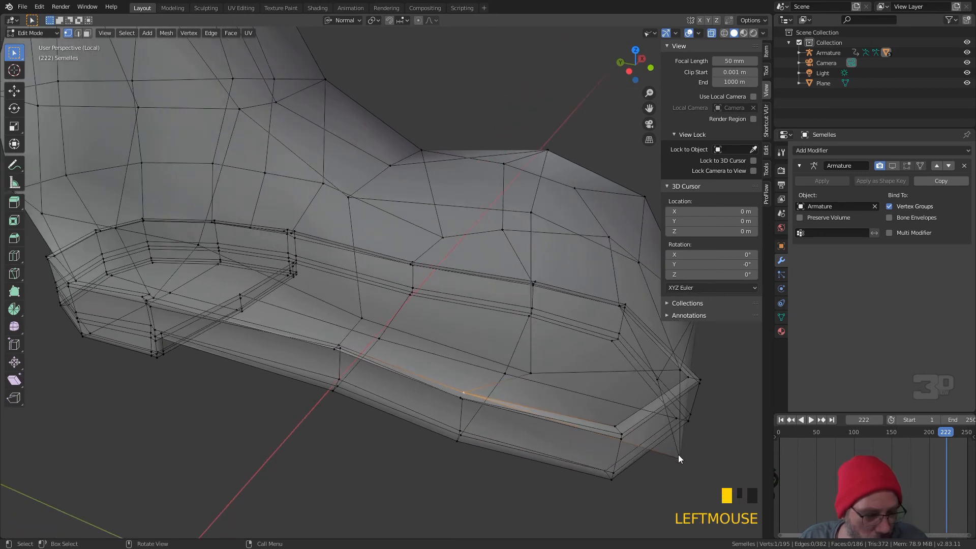
left_click(615, 426, "shift")
key("shift+r")
Merge the loose vertex at the toe tip into the sole rim's front inner vertex
scroll(614, 426, "down", 1)
middle_click_drag(615, 426, 513, 421)
left_click(475, 512)
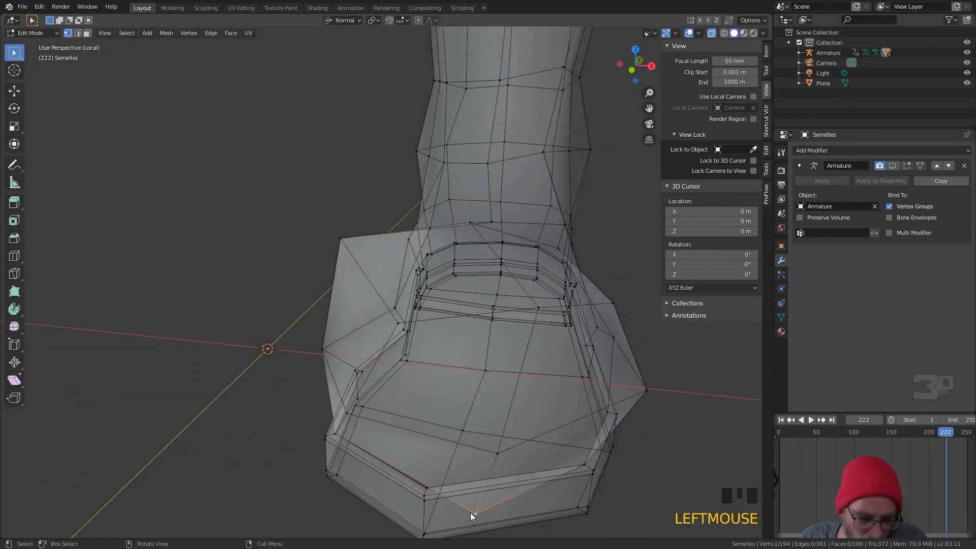
left_click(426, 488, "shift")
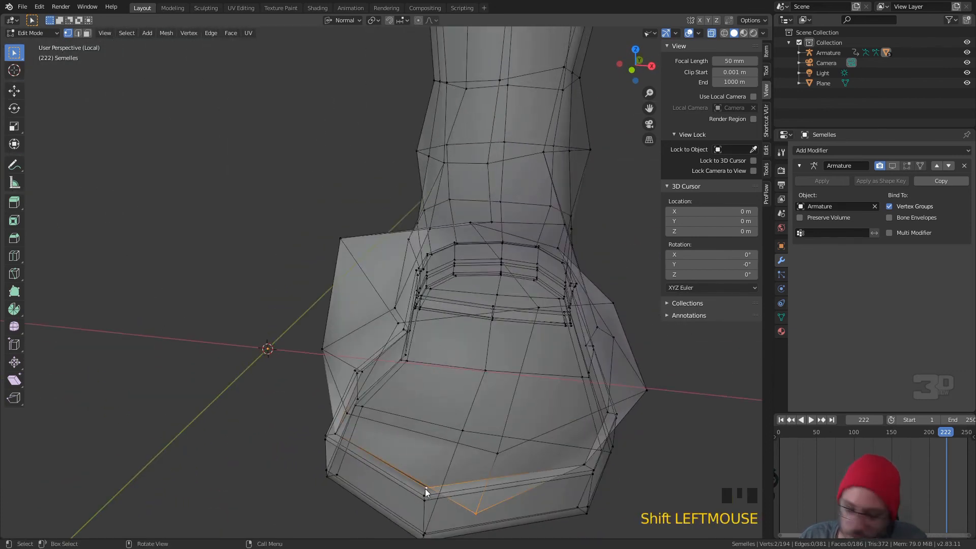
key("shift+r")
Switch to the Tweak selection tool and shift the off-centre underside vertex behind the toe tip toward the sole's middle
middle_click_drag(457, 490, 464, 432)
scroll(423, 442, "down", 2)
left_click(485, 345)
left_click_drag(14, 52, 65, 61)
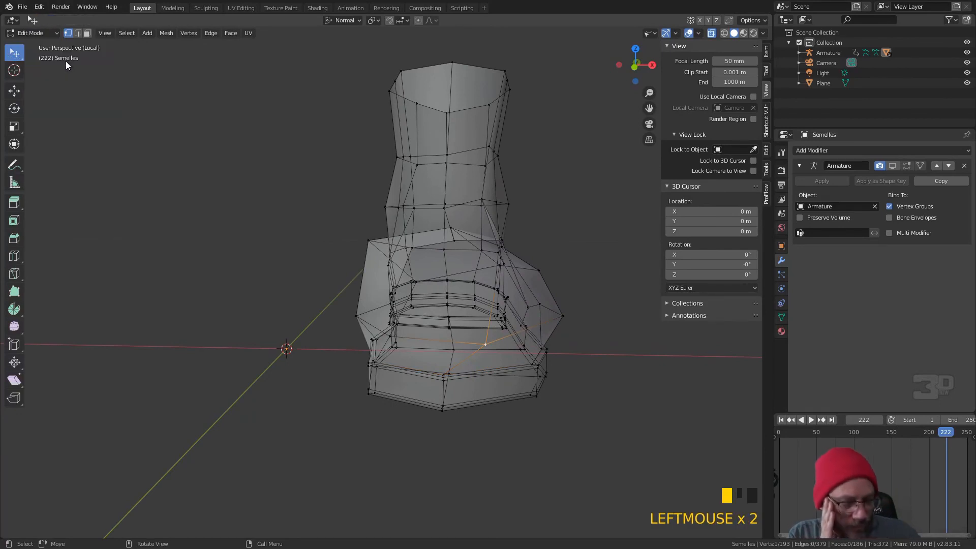
left_click_drag(485, 344, 443, 338)
Reposition individual vertices around the toe and forefoot to even out their spacing and smooth the outline
left_click(505, 291)
left_click_drag(497, 268, 534, 279)
left_click_drag(370, 239, 383, 256)
middle_click_drag(393, 288, 421, 295)
left_click_drag(350, 360, 320, 360)
left_click_drag(367, 314, 342, 308)
left_click_drag(409, 269, 408, 280)
left_click_drag(354, 239, 359, 250)
middle_click_drag(420, 236, 383, 246)
left_click_drag(384, 246, 388, 236)
Shift four vertices on one side of the boot to even out the spacing of the vertical edges
middle_click_drag(387, 236, 543, 245)
left_click_drag(547, 237, 588, 241)
left_click_drag(580, 134, 620, 143)
left_click_drag(477, 237, 518, 235)
left_click_drag(535, 142, 576, 138)
Adjust the four corresponding vertices on the boot's other side to even out the vertical edge spacing
middle_click_drag(578, 144, 363, 228)
left_click_drag(232, 211, 146, 213)
left_click_drag(147, 134, 138, 139)
left_click_drag(230, 140, 238, 143)
left_click_drag(280, 207, 261, 211)
Tweak the vertices around the heel and the lower side of the boot above the arch into a smoother contour
middle_click_drag(317, 178, 219, 241)
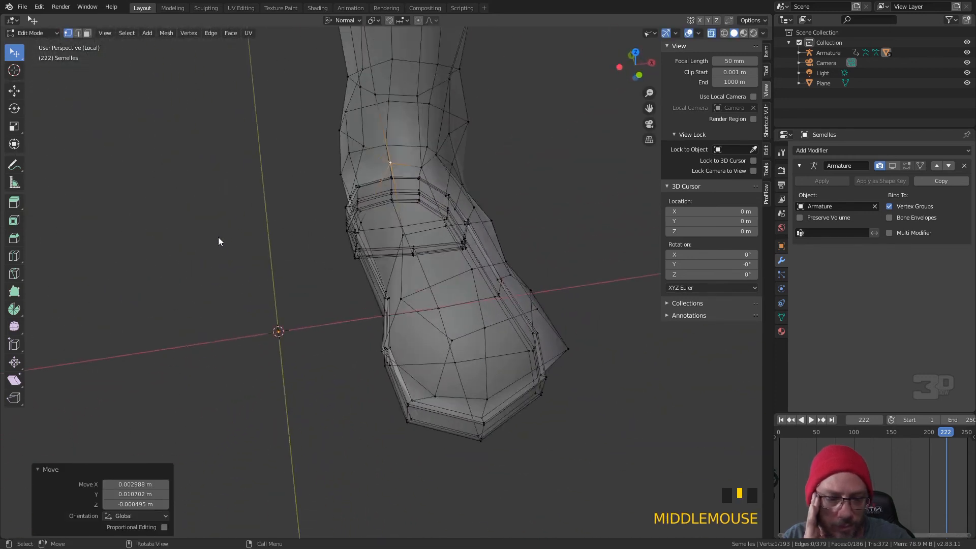
left_click_drag(449, 153, 453, 122)
middle_click_drag(453, 122, 368, 102)
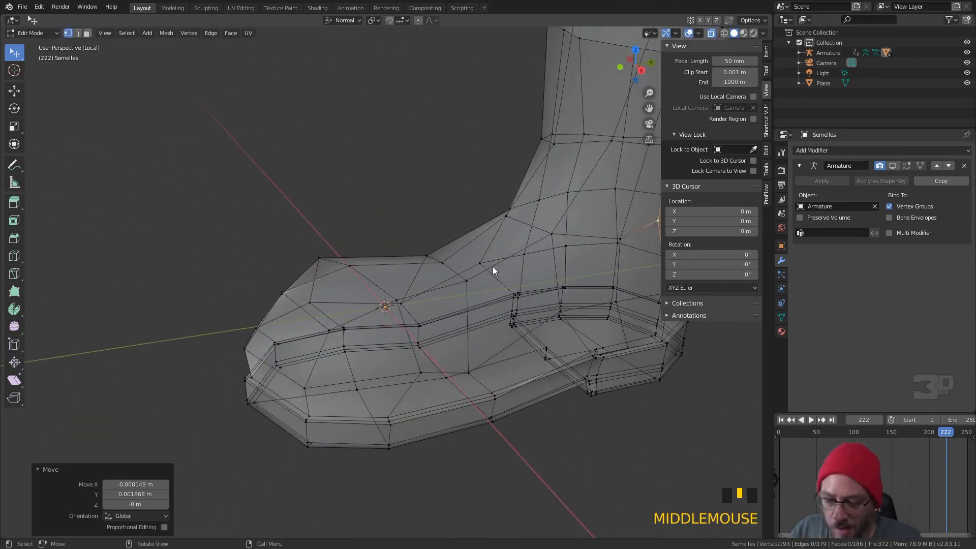
middle_click_drag(500, 283, 418, 243, "shift")
left_click_drag(427, 242, 431, 240)
left_click_drag(412, 166, 413, 143)
left_click_drag(354, 138, 355, 141)
middle_click_drag(355, 140, 382, 191)
left_click_drag(382, 191, 373, 254)
middle_click_drag(373, 254, 407, 270)
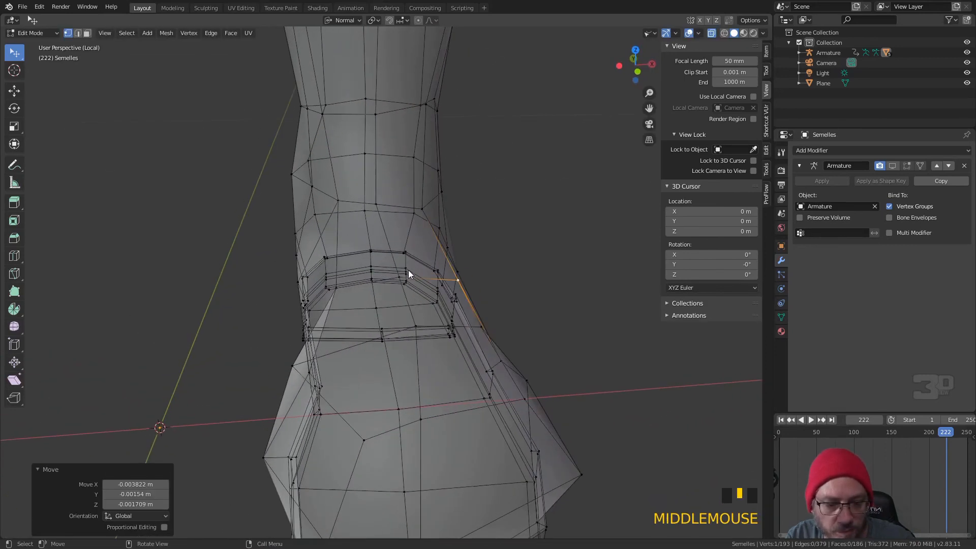
Reposition the vertices around the arch and midfoot, including the side vertex on the sole rim, to even out the edge flow
middle_click_drag(331, 331, 483, 284)
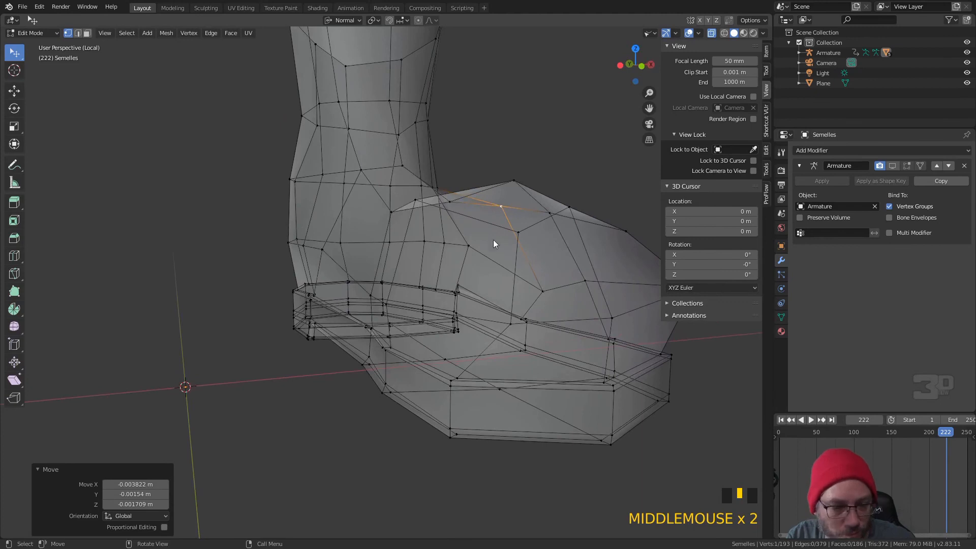
middle_click_drag(493, 244, 436, 285)
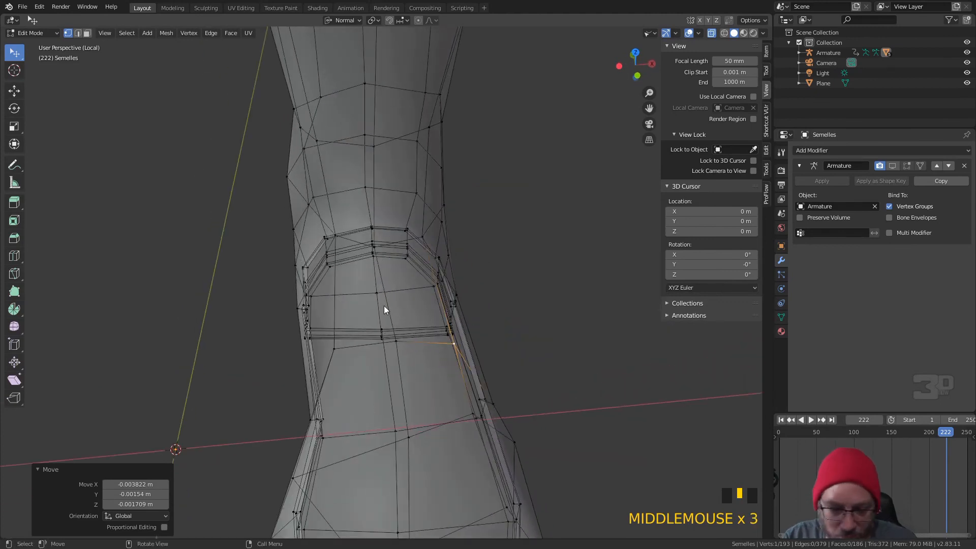
key("ctrl+minus")
key("ctrl+minus")
key("ctrl+minus")
middle_click_drag(381, 354, 405, 337)
left_click_drag(430, 314, 430, 325)
left_click_drag(399, 279, 405, 290)
middle_click_drag(435, 300, 430, 277)
middle_click_drag(379, 201, 493, 294)
left_click_drag(484, 301, 472, 292)
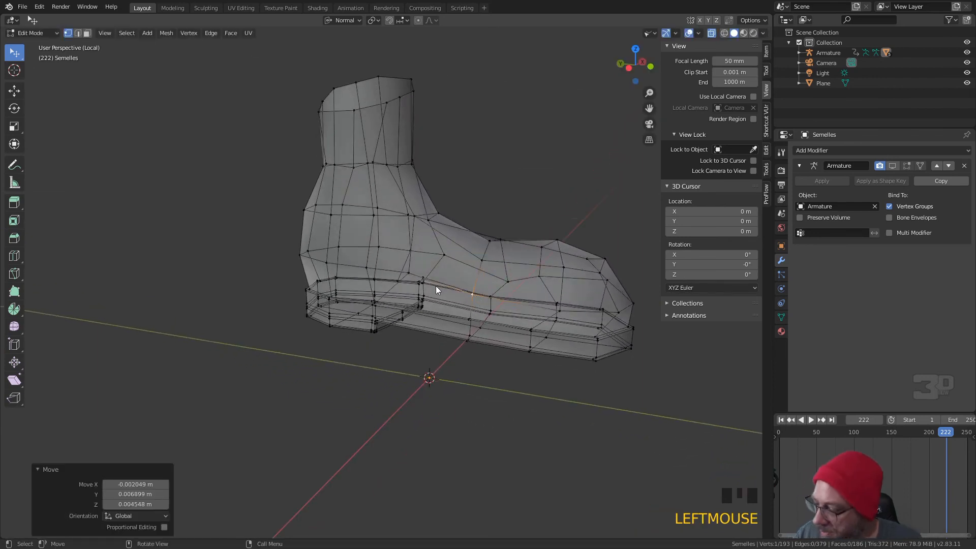
Cut an edge loop around the arch ahead of the heel at slide factor 0.034 and set the transform orientation to Global
key("ctrl+r")
left_click(453, 252)
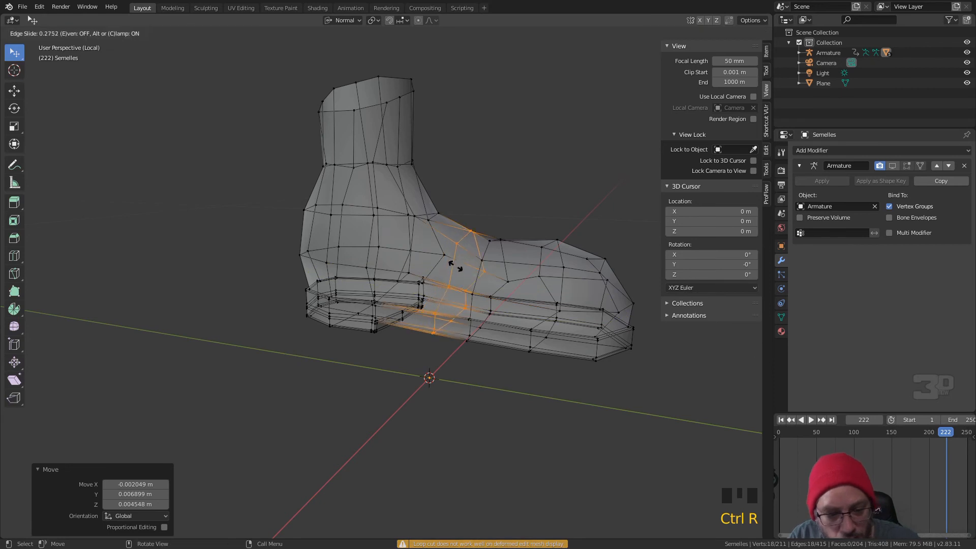
left_click(449, 255)
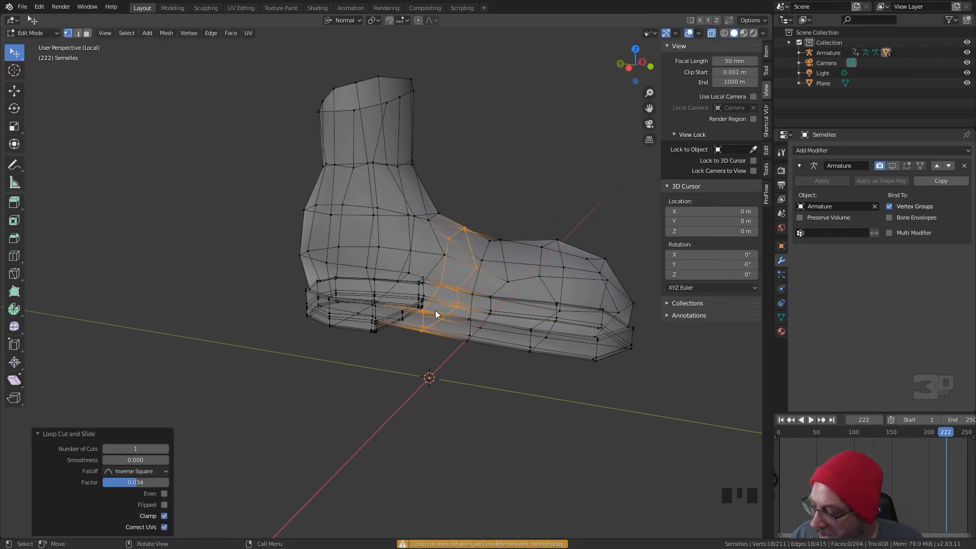
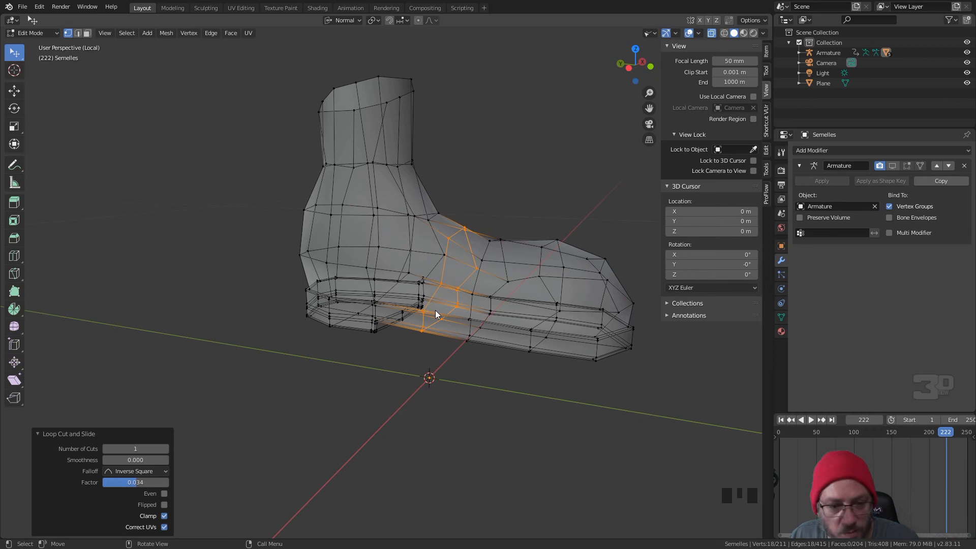
left_click(345, 20)
left_click(340, 53)
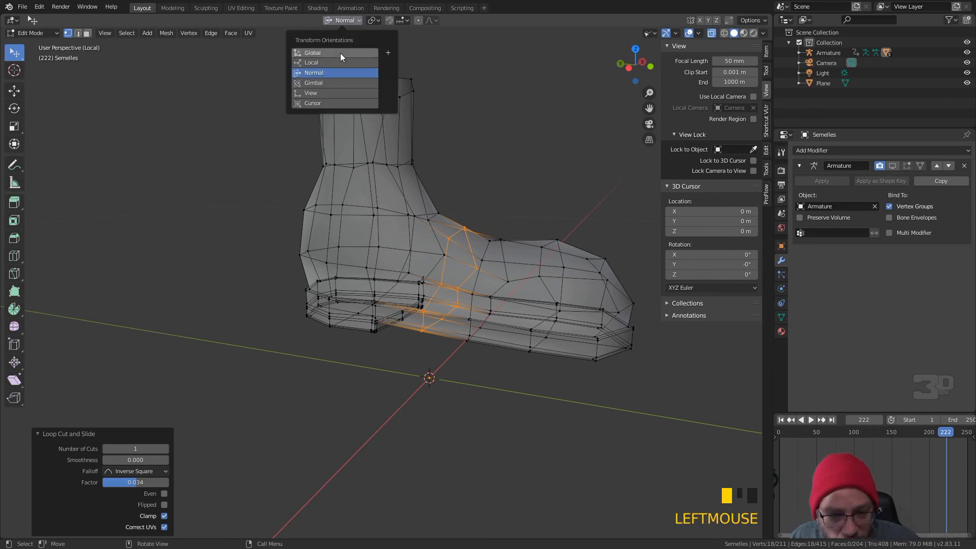
key("s")
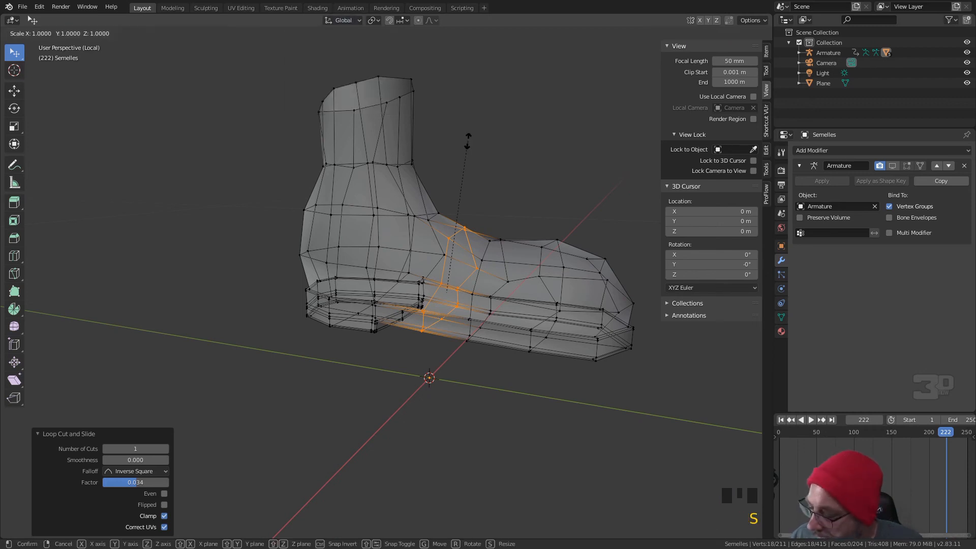
key("y")
key("0")
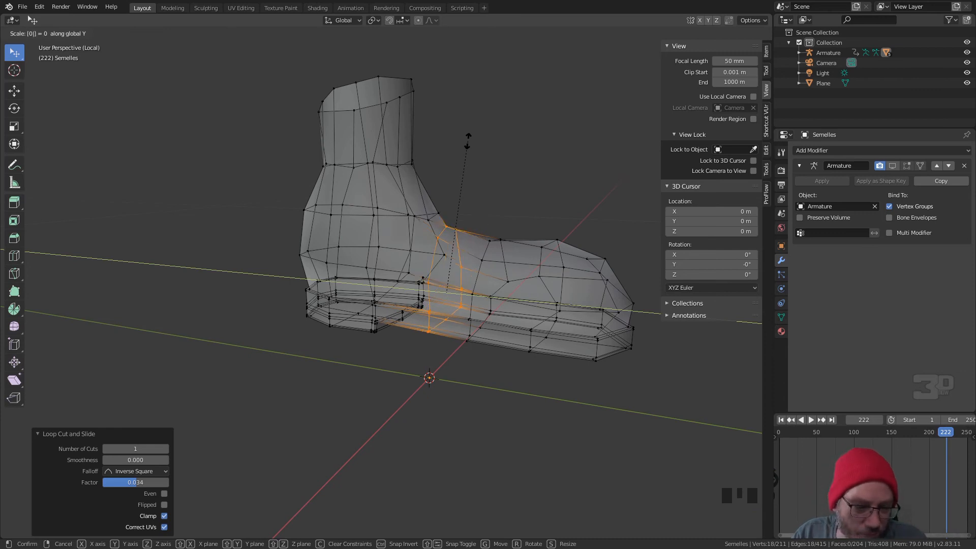
key("Return")
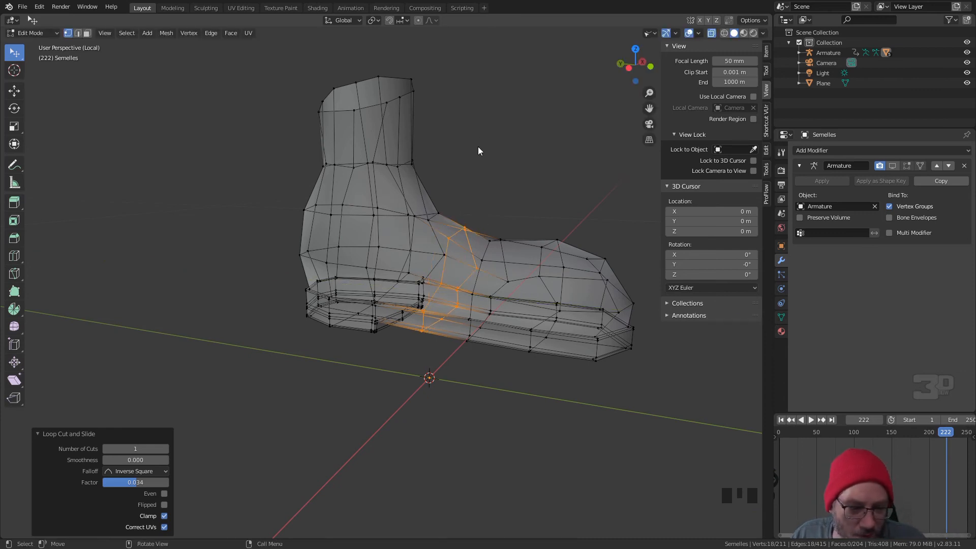
Flatten the new arch loop by scaling it to 0 along the global Y axis
key("s")
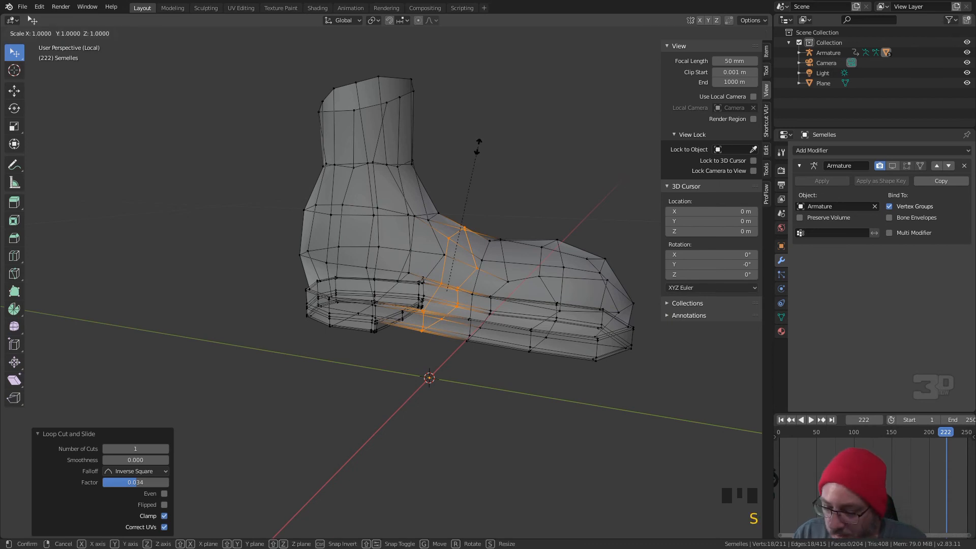
key("y")
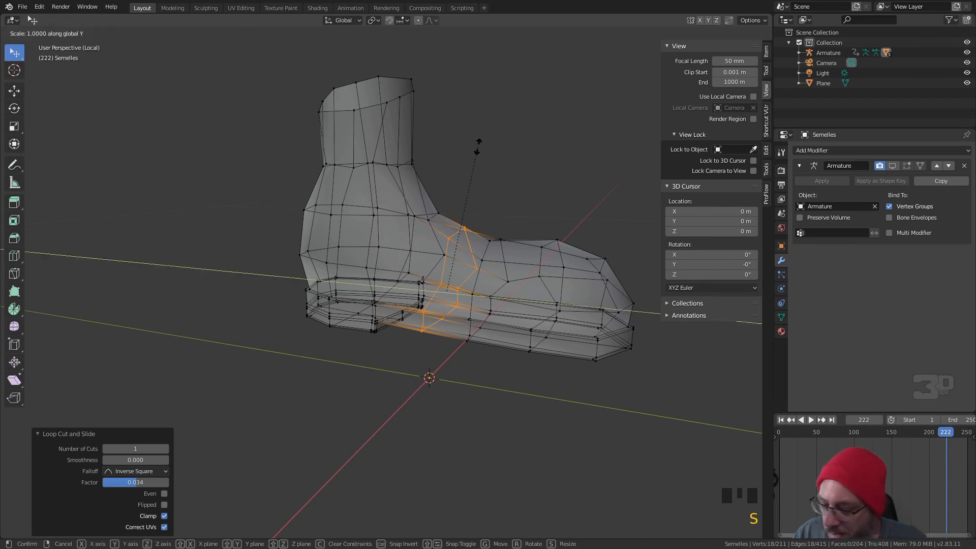
key("0")
key("Return")
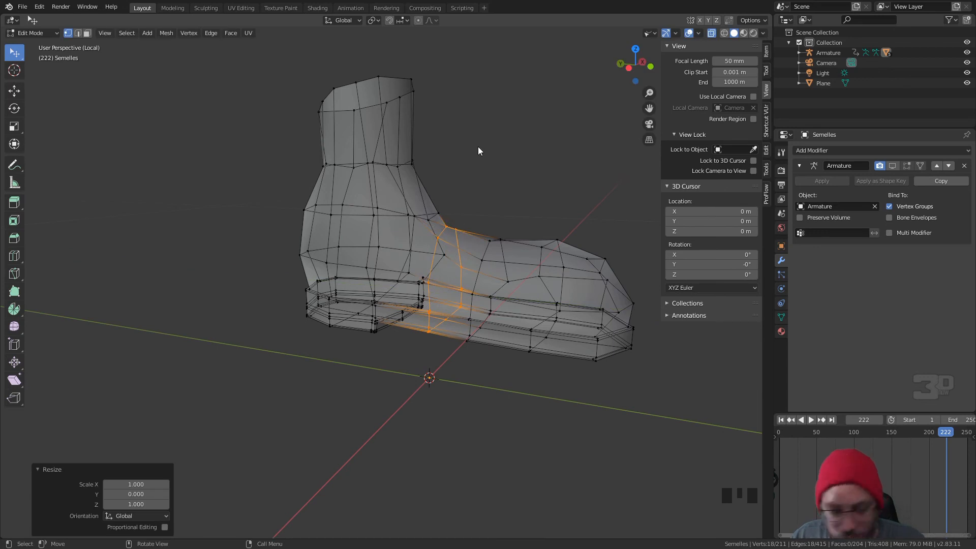
Slide the flattened arch loop along its edges toward the toe and inspect the boot from the opposite side
key("g")
key("g")
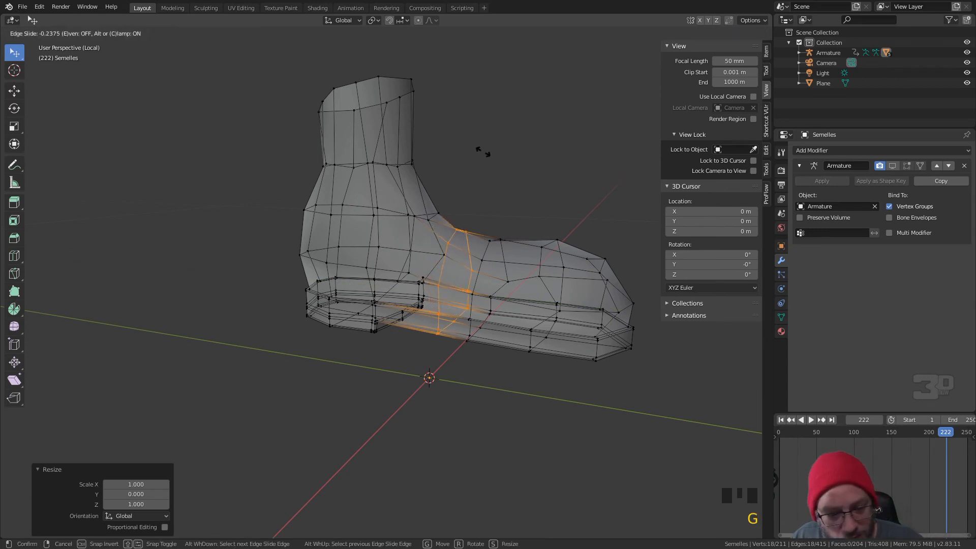
left_click(504, 155)
left_click(502, 151)
middle_click_drag(502, 151, 330, 312)
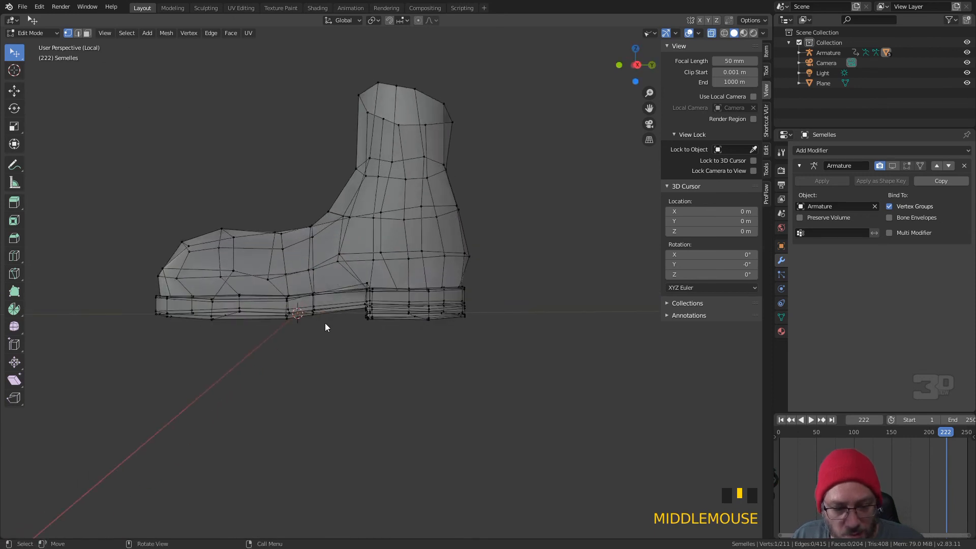
Move the side vertex on the forefoot back toward the heel to line it up with its vertical edge loop
left_click(326, 325)
right_click(326, 330)
left_click(234, 272)
middle_click_drag(246, 297, 276, 319)
left_click_drag(292, 337, 282, 275)
right_click(271, 290)
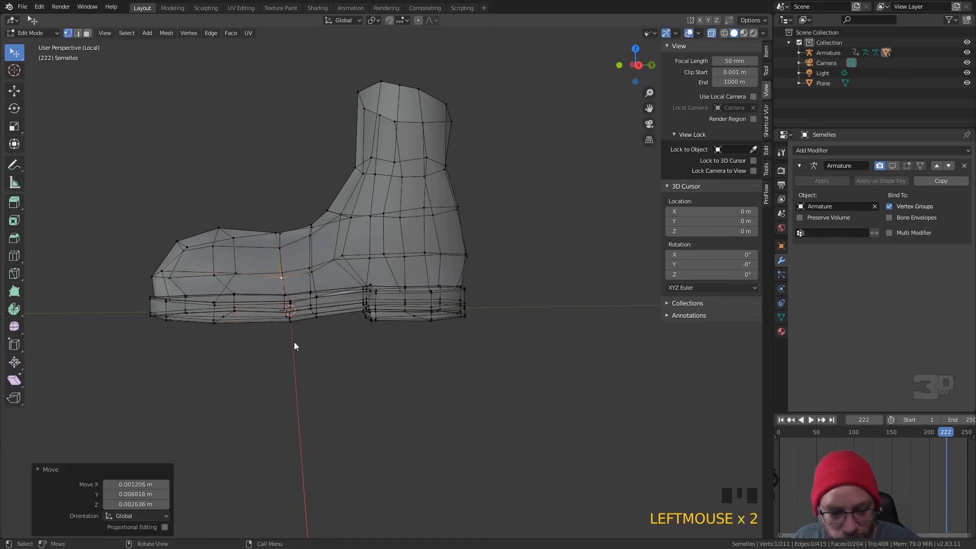
Slide the complete vertical edge loop across the forefoot and sole along its edges toward the toe by a factor of about 0.2
mouse_move(262, 217)
right_mouse_down("ctrl")
mouse_move(269, 335)
mouse_move(297, 323)
right_mouse_up("ctrl")
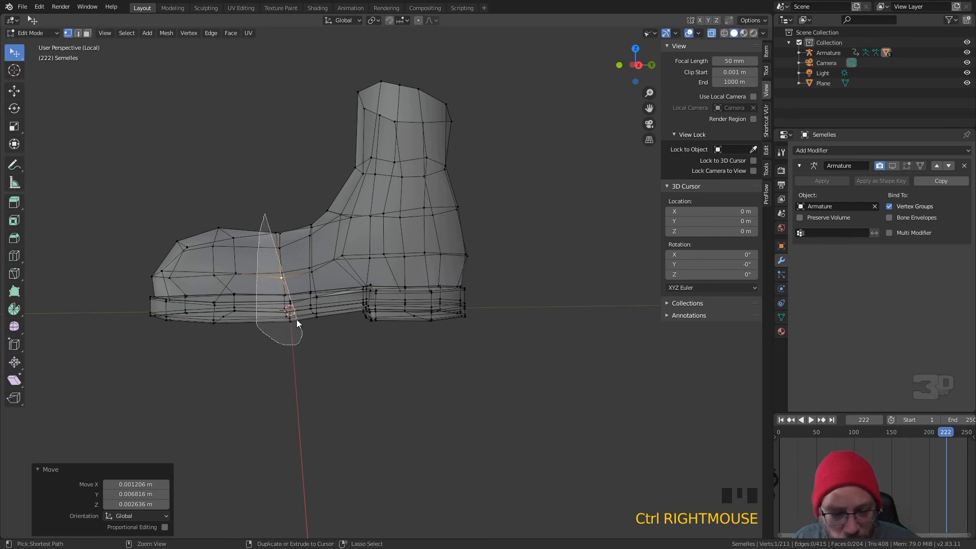
right_click_drag(288, 229, 285, 220, "ctrl")
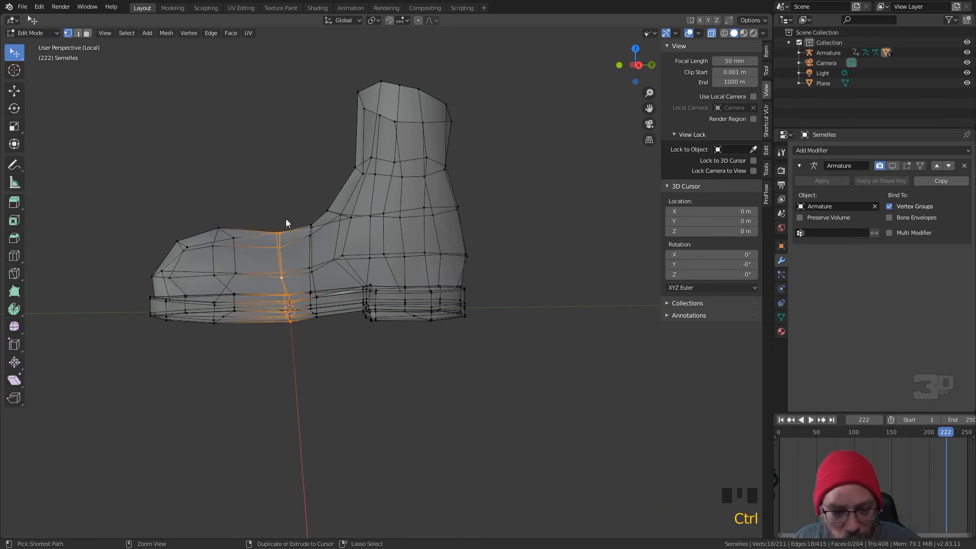
key("g")
key("g")
left_click(285, 273)
right_click(286, 273)
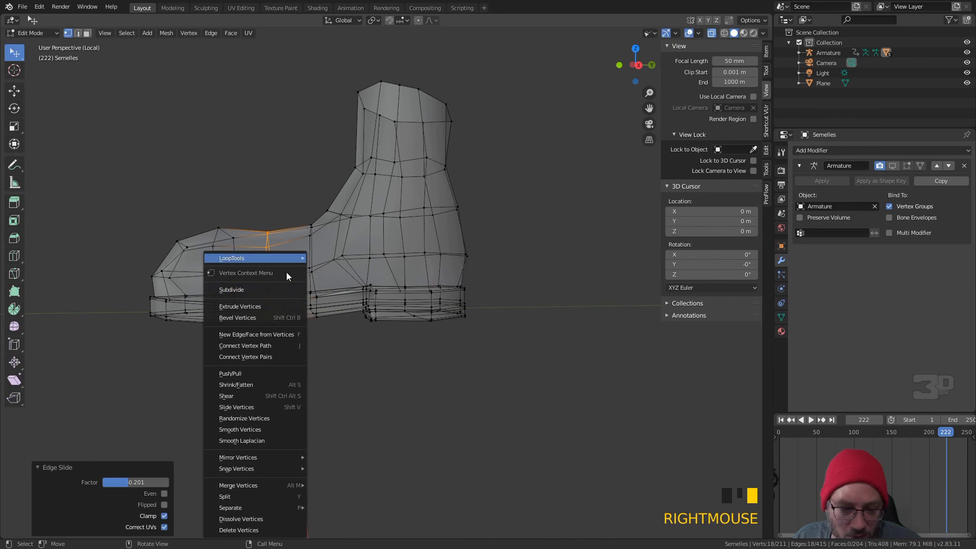
left_click(288, 182)
Turn off X-ray and nudge the three sole-rim vertices at the heel's front corner slightly downward
middle_click_drag(270, 230, 466, 267)
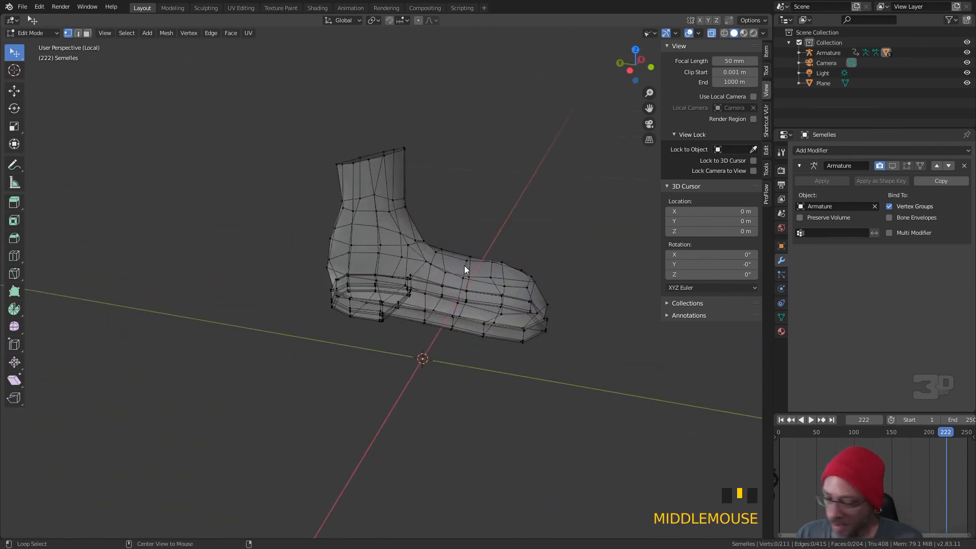
key("alt+z")
middle_click_drag(371, 282, 413, 229)
scroll(413, 228, "up", 3)
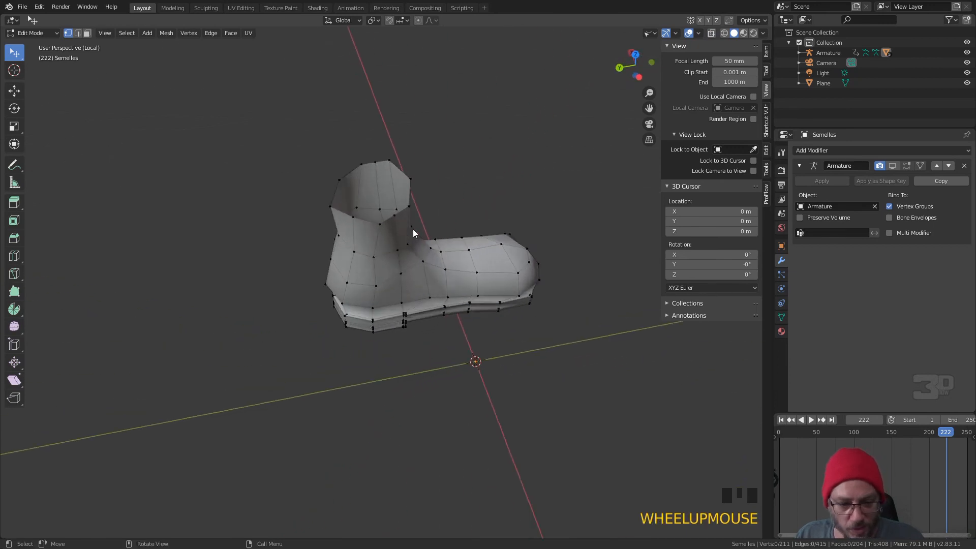
middle_click_drag(451, 285, 419, 218)
scroll(395, 259, "up", 3)
middle_click_drag(394, 259, 421, 305)
scroll(421, 305, "down", 2)
scroll(420, 323, "up", 4)
mouse_move(442, 348)
middle_mouse_down()
mouse_move(462, 374)
mouse_move(455, 358)
middle_mouse_up()
middle_click_drag(420, 291, 419, 300)
right_click(426, 319, "ctrl")
mouse_move(426, 319)
right_mouse_down("ctrl")
mouse_move(408, 336)
mouse_move(425, 348)
right_mouse_up("ctrl")
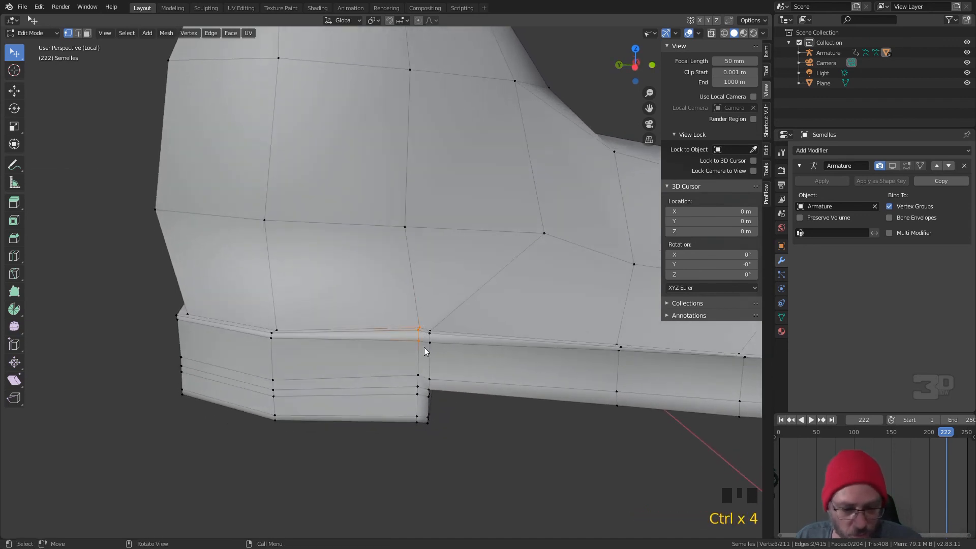
key("g")
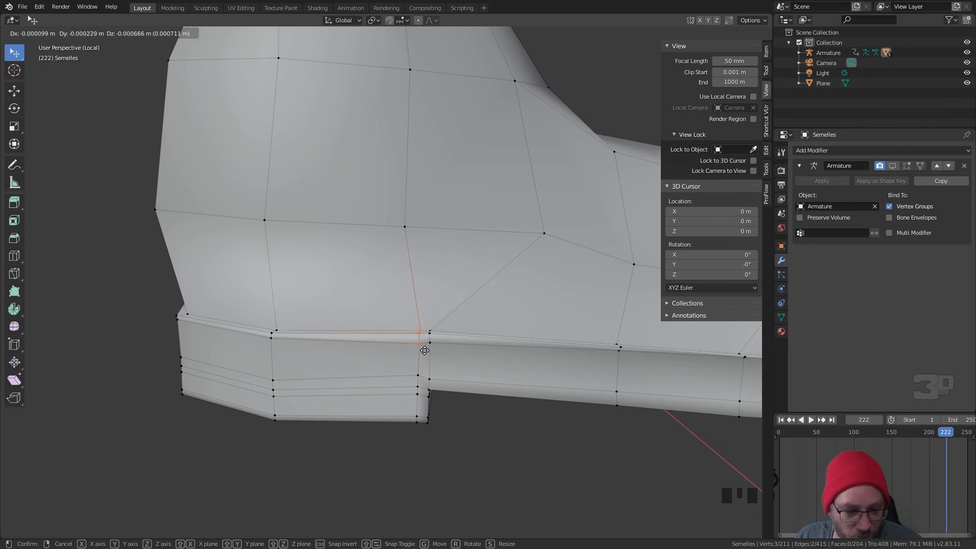
left_click(422, 350)
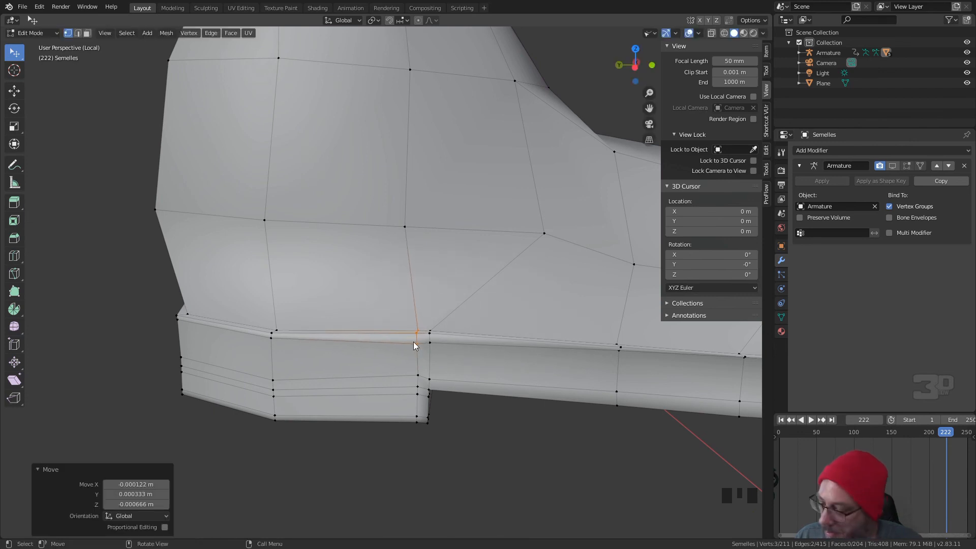
Slide the three heel-corner rim vertices slightly toward the back of the heel and shift the vertex below them the same way
key("g")
key("g")
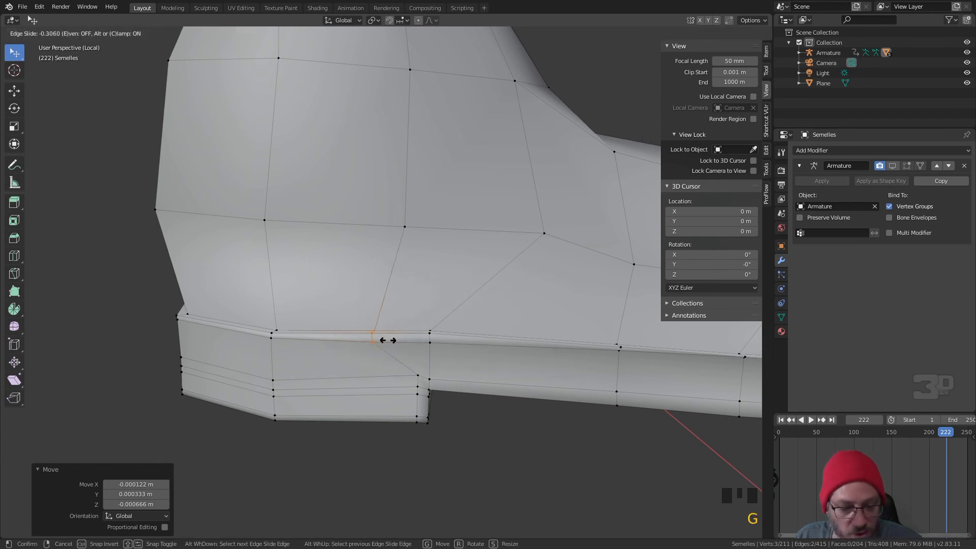
left_click(407, 344)
left_click(417, 376)
key("g")
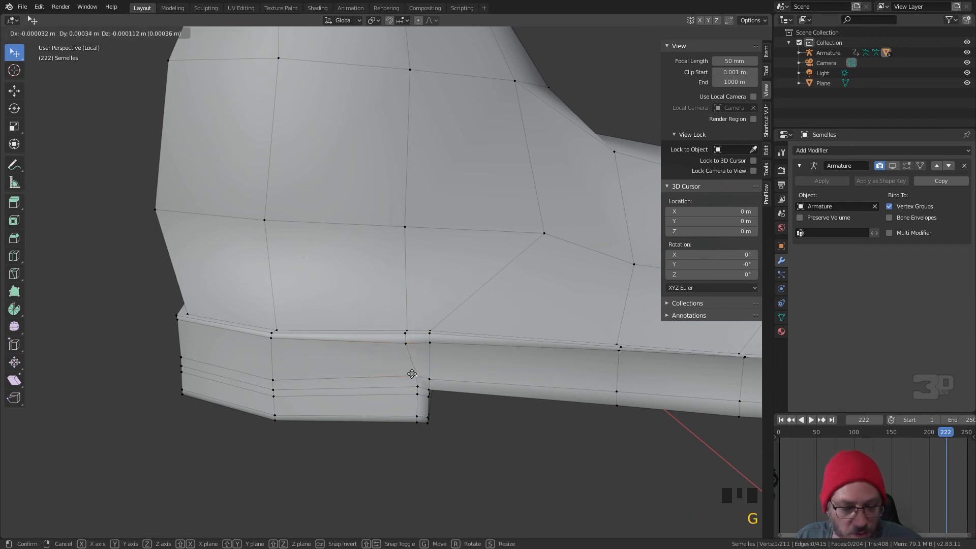
left_click(413, 379)
On the opposite side of the boot, lower the sole-rim vertices at the heel's front corner and at the arch
scroll(414, 371, "down", 3)
middle_click_drag(415, 370, 383, 294)
scroll(397, 307, "up", 3)
left_click(342, 319)
key("g")
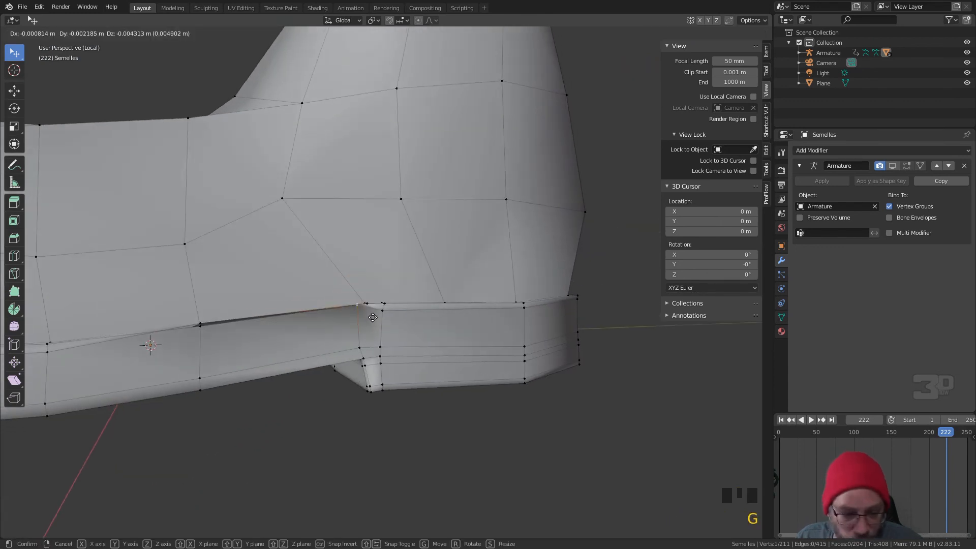
left_click(386, 315)
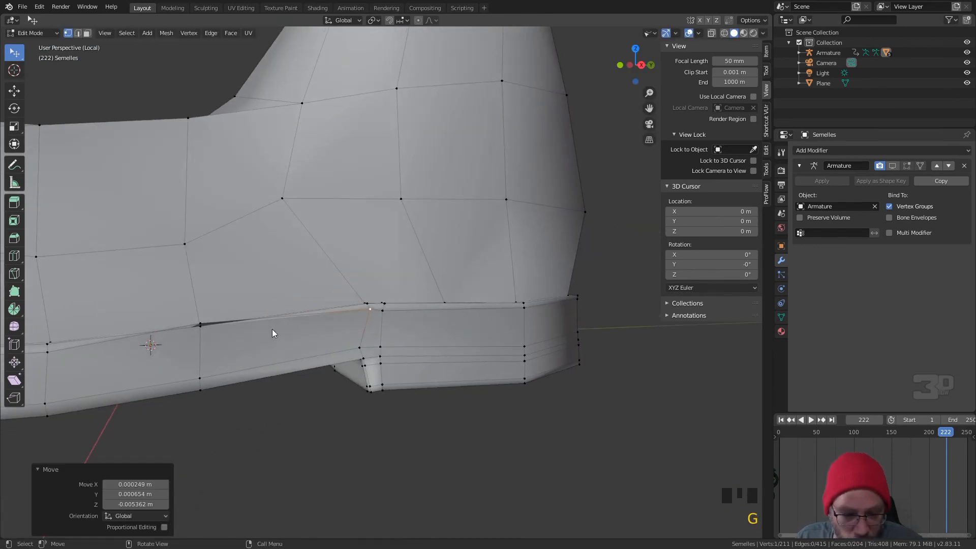
left_click(201, 322)
key("g")
left_click(206, 340)
Nudge the lower rim vertex at the heel's front corner slightly down to even out the rim thickness
middle_click_drag(206, 340, 272, 344)
middle_click_drag(438, 351, 364, 361)
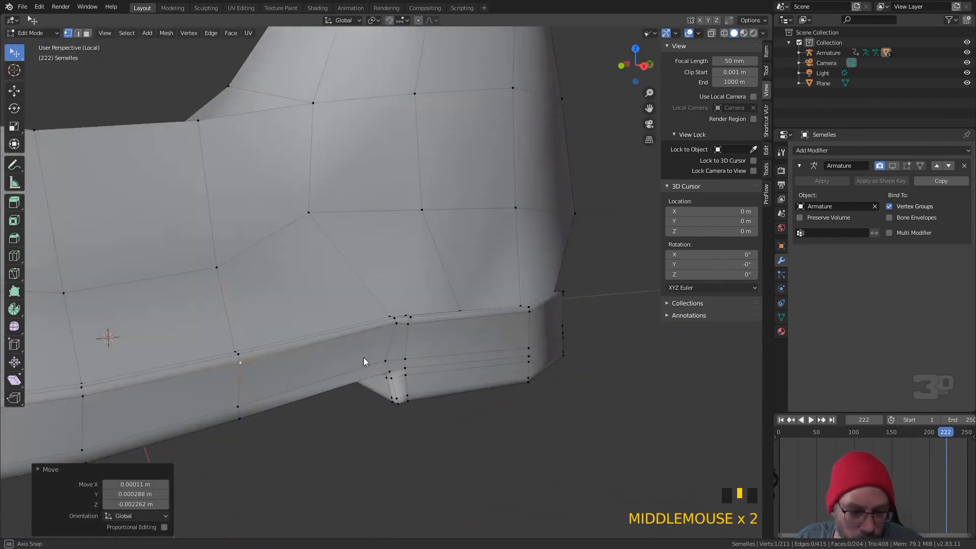
scroll(325, 334, "up", 4)
scroll(309, 348, "down", 1)
middle_click_drag(309, 348, 313, 344)
left_click(315, 348)
key("g")
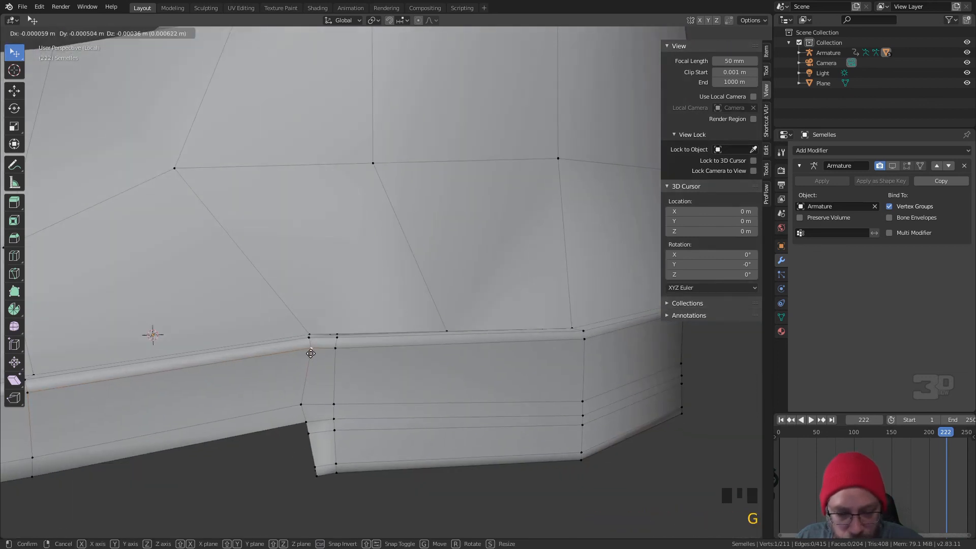
left_click(311, 356)
Try to move the four rim vertices around the heel's front corner toward the toe
left_click(326, 330)
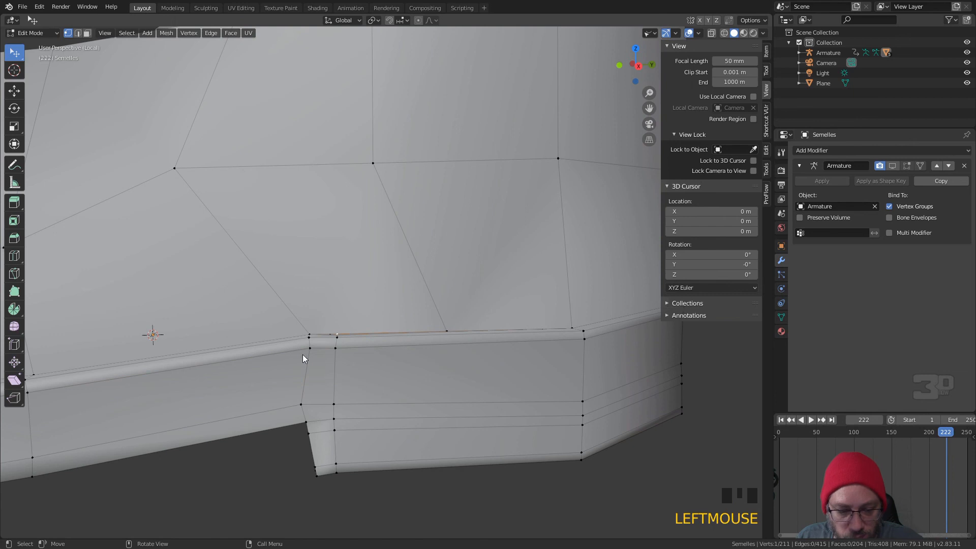
right_click_drag(319, 321, 290, 330, "ctrl")
right_click_drag(325, 360, 325, 358, "ctrl")
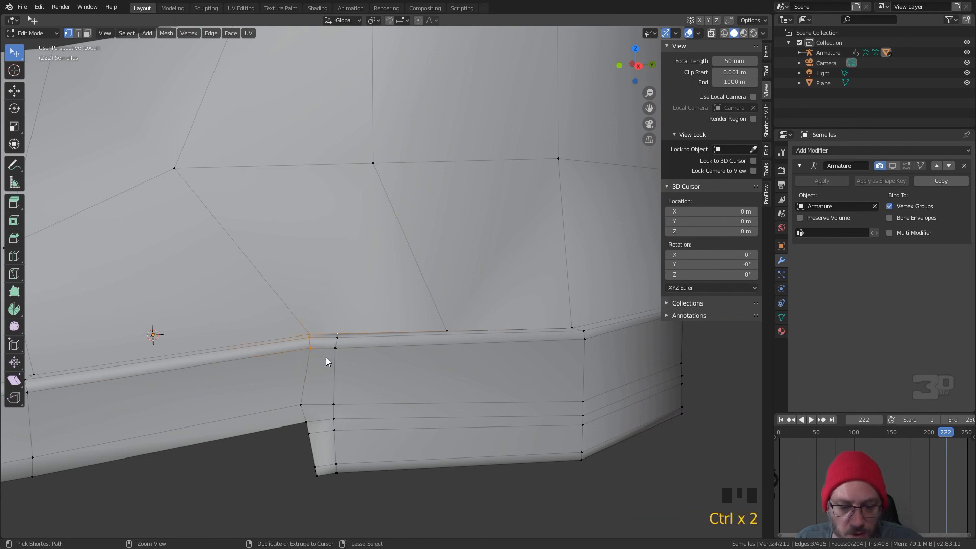
key("g")
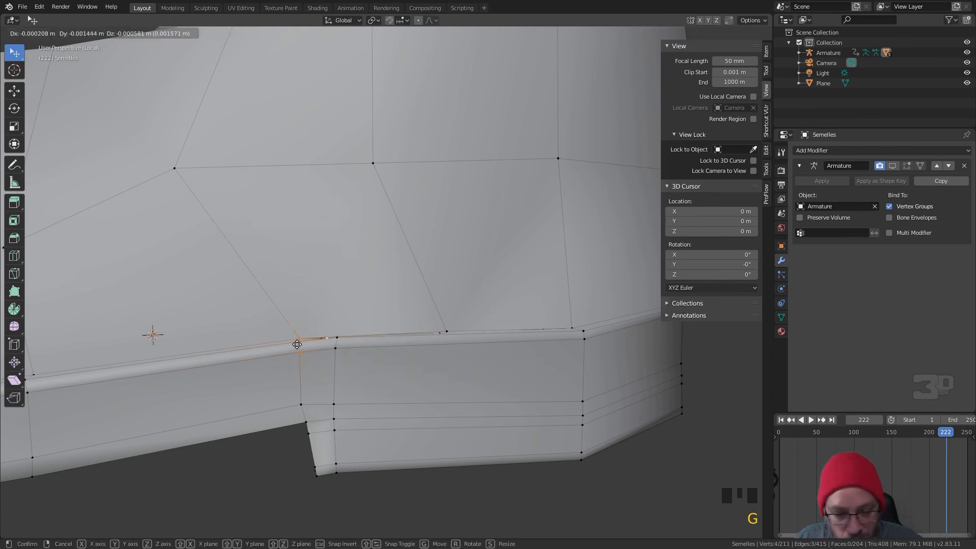
left_click(286, 341)
left_click(315, 335)
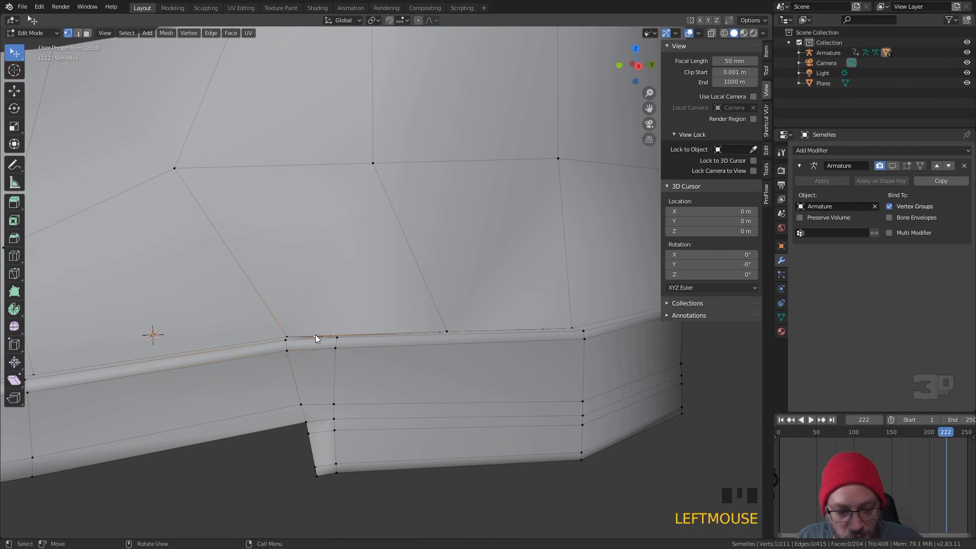
key("ctrl+z")
key("ctrl+z")
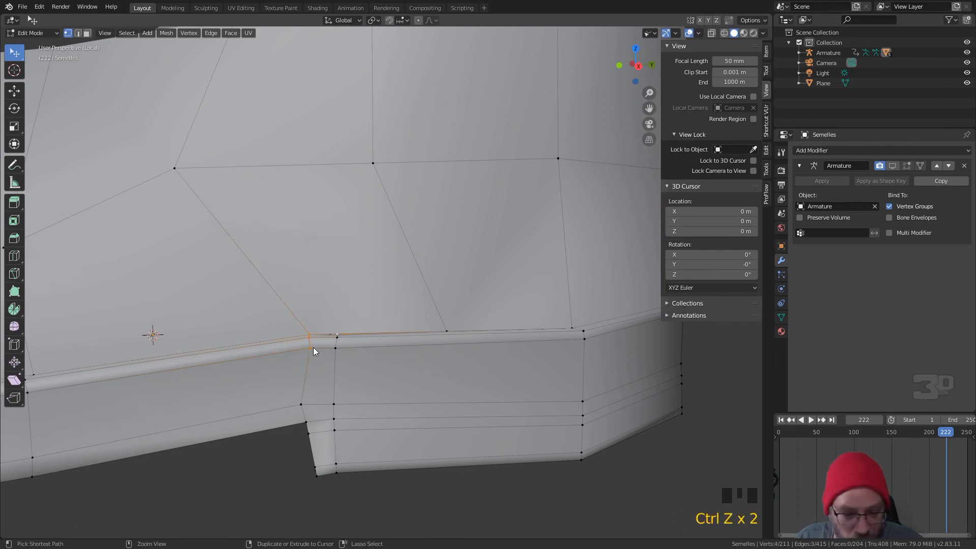
Drop the extra vertex from the selection and slide the three heel-corner rim vertices along their edges toward the toe
right_click(335, 333, "ctrl+shift")
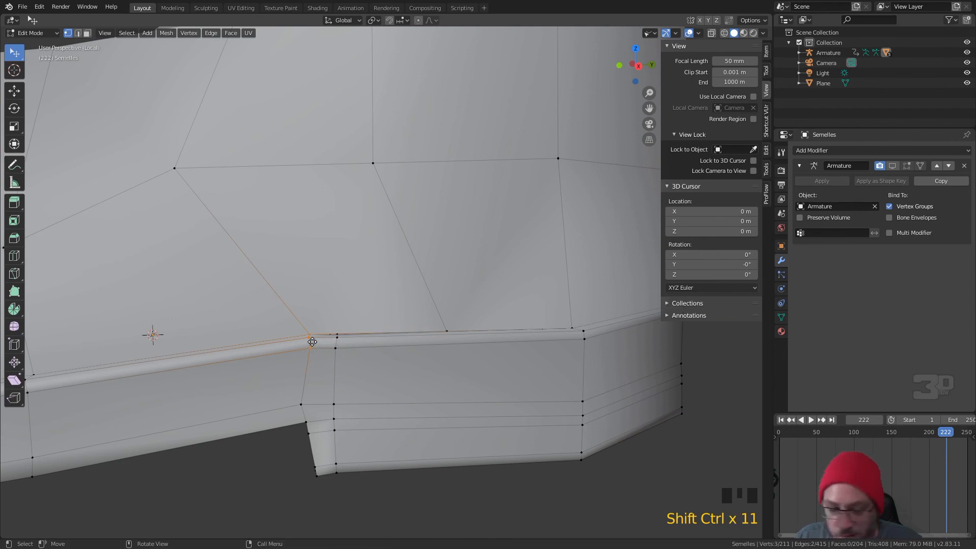
key("g")
key("g")
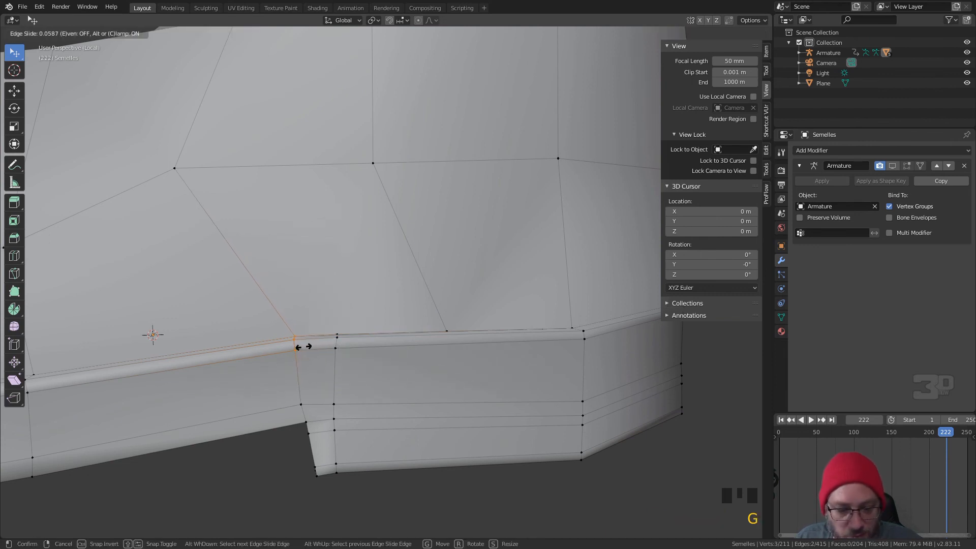
Merge the loose boot vertex above the heel into the rim vertex at the heel's front using Merge At Last
left_click(443, 337)
middle_click_drag(418, 336, 328, 368)
left_click(328, 368, "shift")
right_click(329, 366)
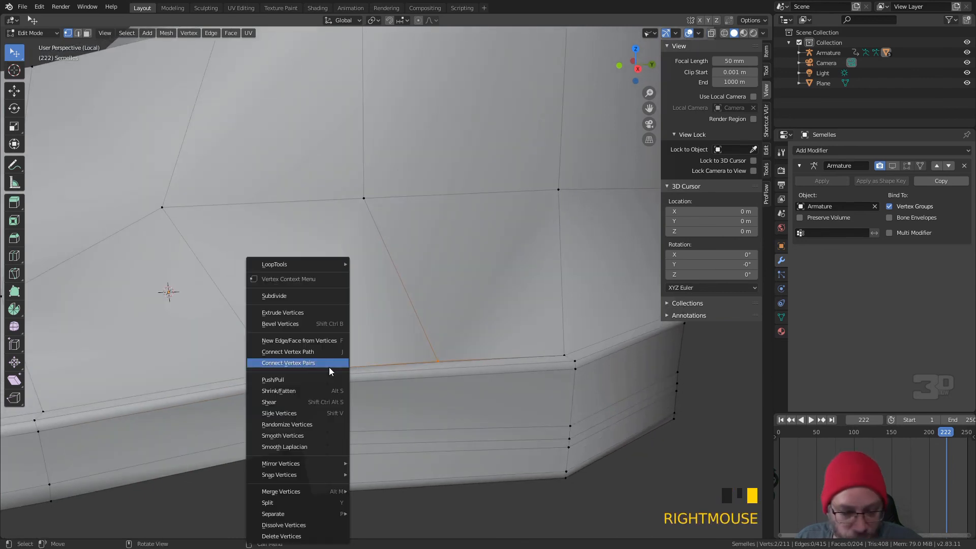
mouse_move(310, 492)
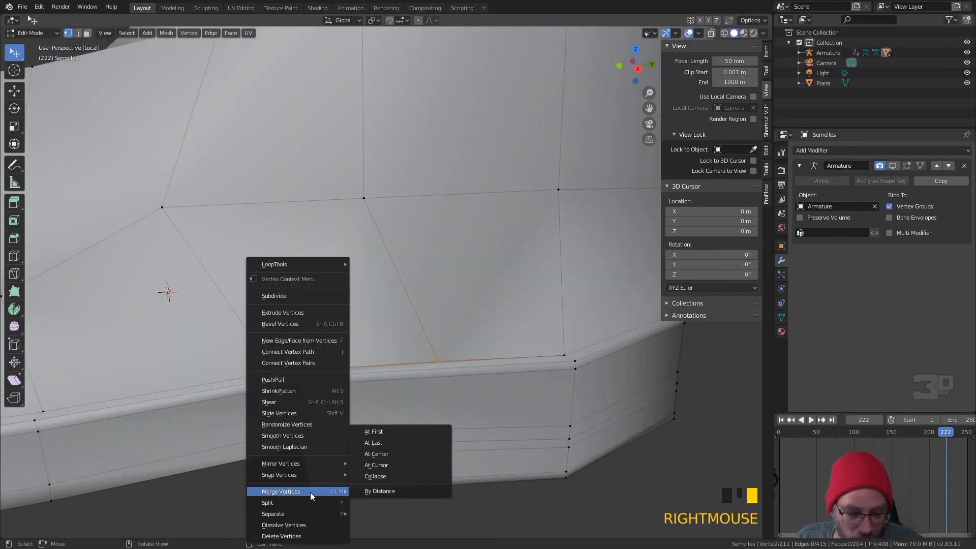
left_click(392, 446)
Select the edge loop around the boot's open top and close it with a Grid Fill
scroll(371, 436, "down", 4)
middle_click_drag(372, 438, 422, 381)
scroll(387, 449, "down", 3)
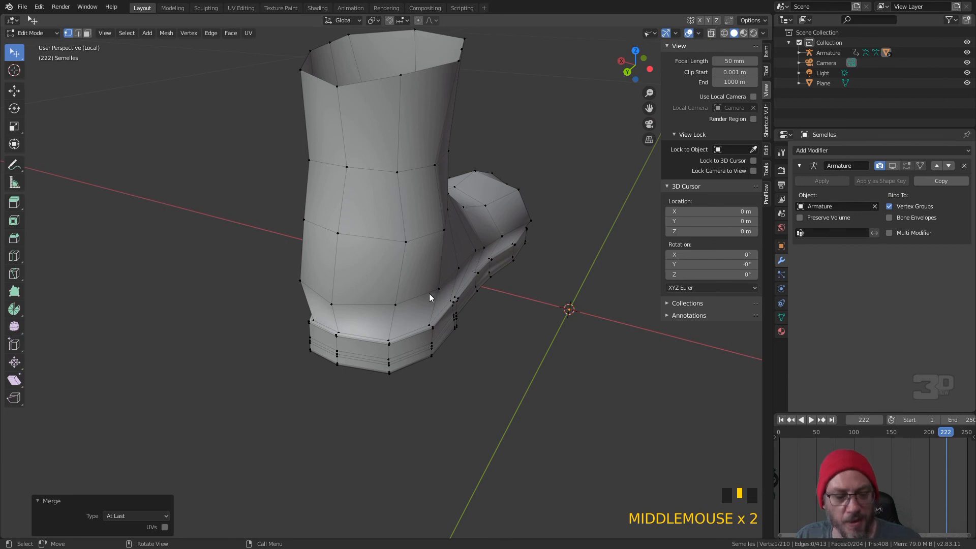
key("Tab")
key("Tab")
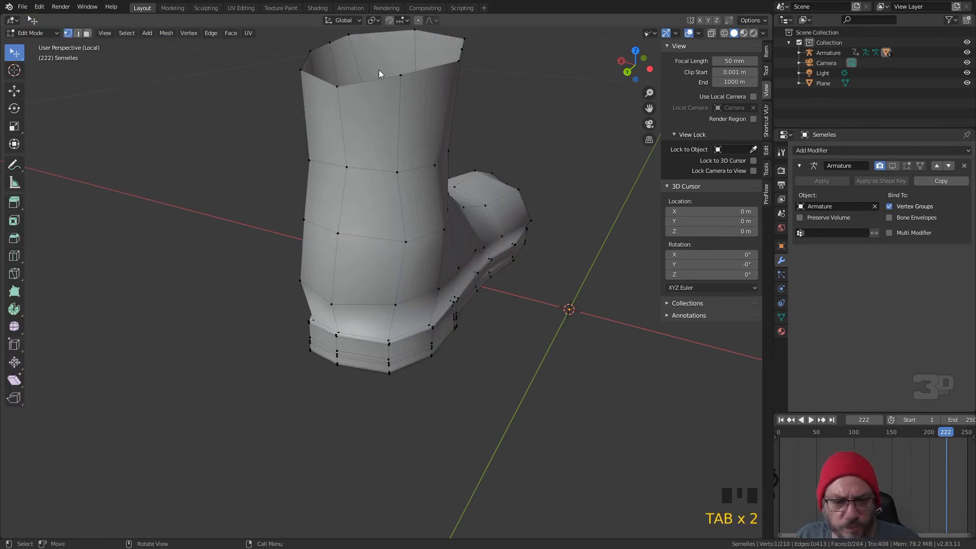
left_click(401, 75, "alt")
middle_click_drag(398, 74, 377, 130)
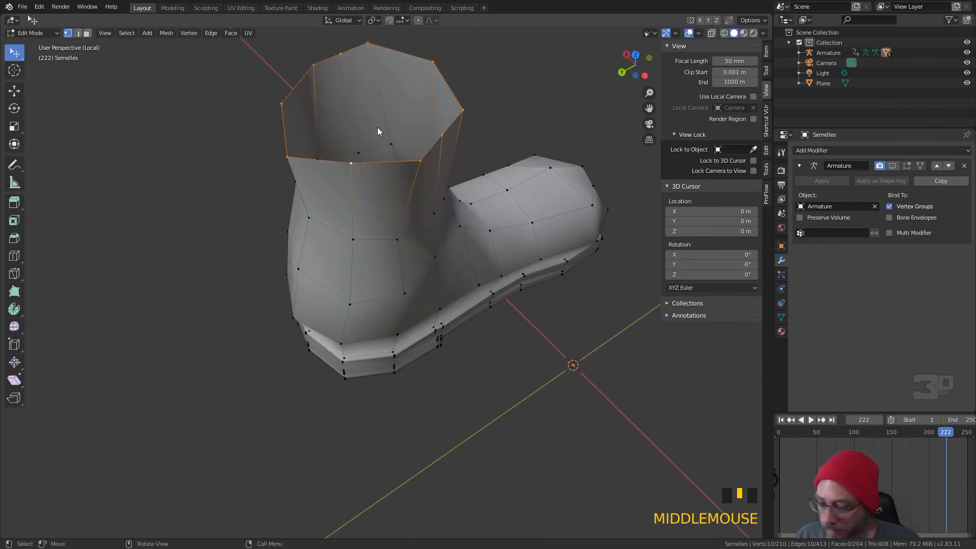
left_click(225, 33)
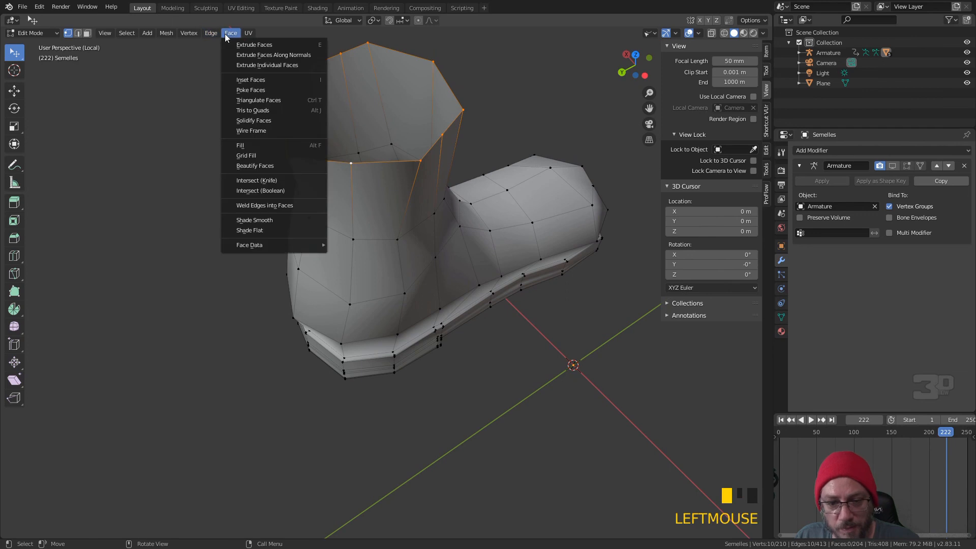
left_click(261, 153)
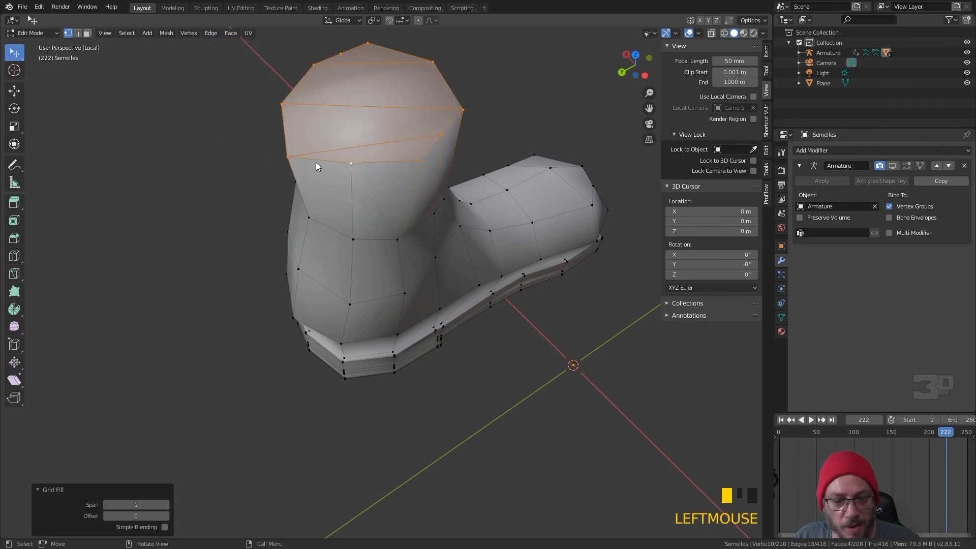
Set the grid fill's Span to 2 and its Offset to 3
left_click(164, 515)
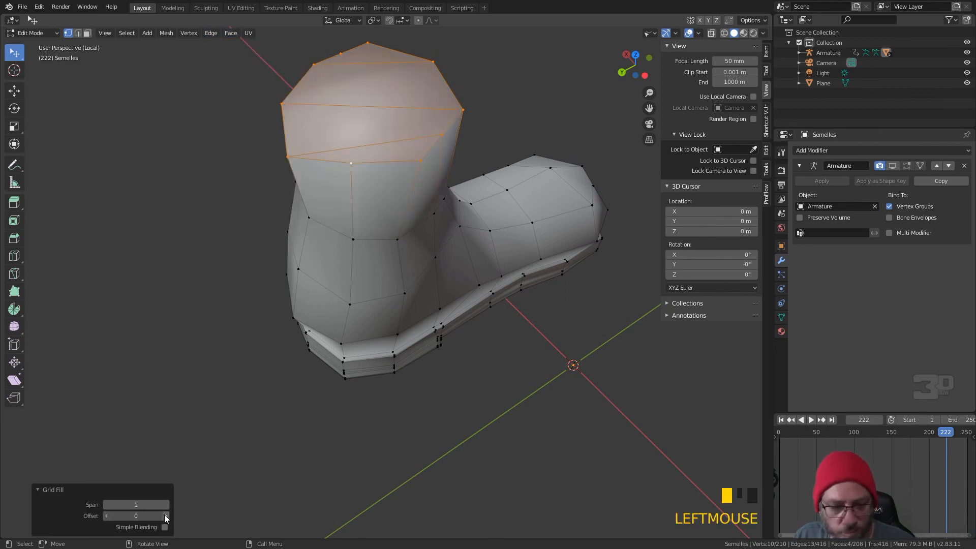
middle_click_drag(190, 474, 248, 429)
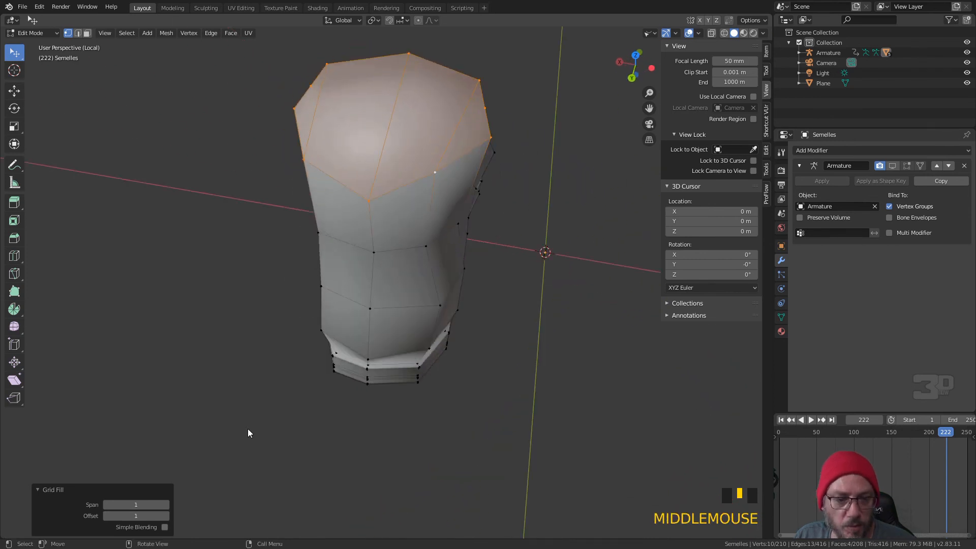
left_click(165, 506)
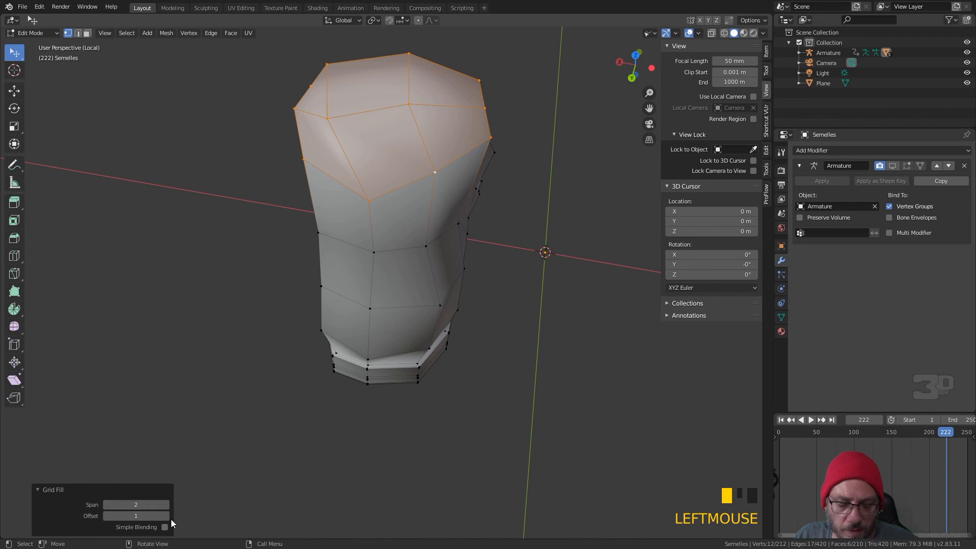
left_click(166, 514)
left_click(166, 515)
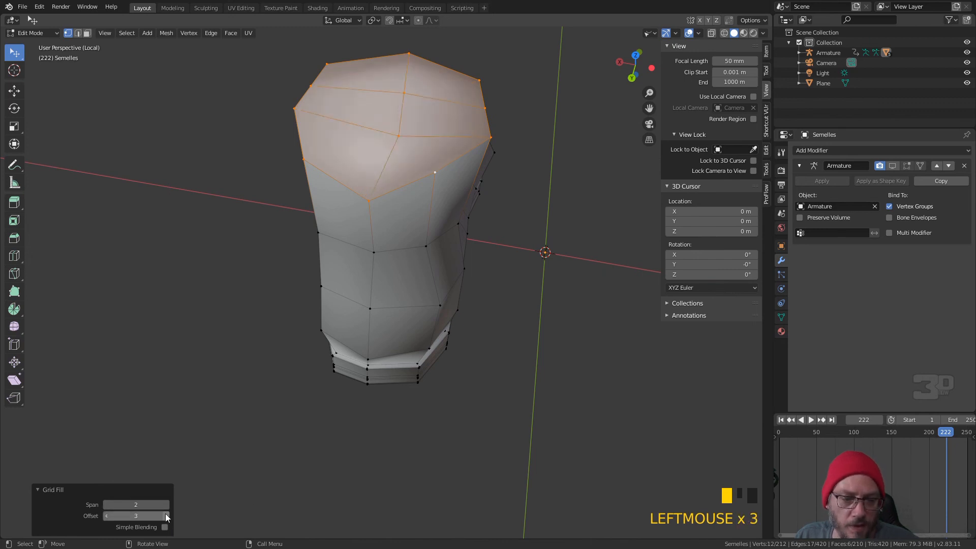
Move the two inner vertices of the top cap to spread its faces more evenly
left_click(315, 415)
middle_click_drag(315, 415, 371, 338)
left_click(387, 342)
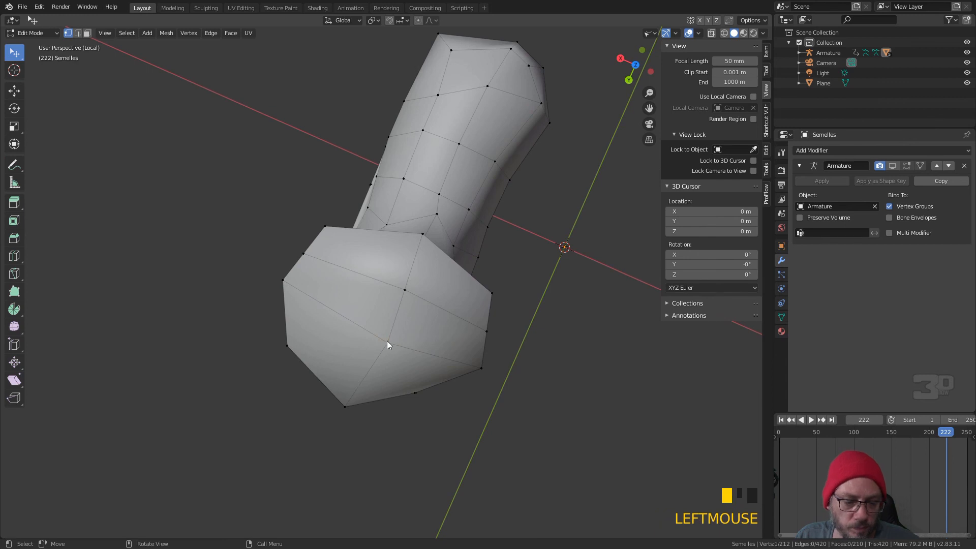
key("g")
left_click(371, 340)
left_click(407, 290)
key("g")
left_click(389, 333)
Move the top rim vertex at the back of the boot to even out the rim's spacing
middle_click_drag(389, 333, 351, 292)
left_click(361, 235)
key("g")
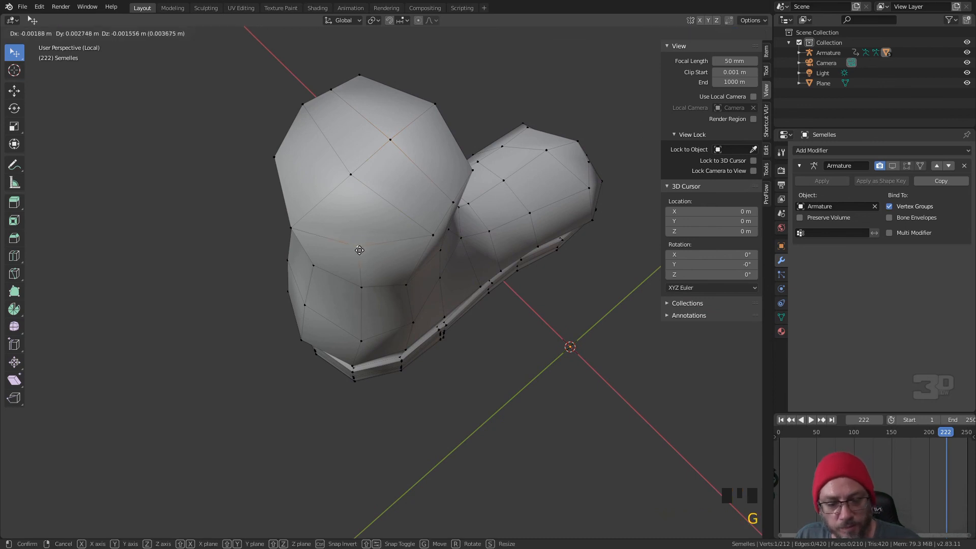
left_click(368, 254)
middle_click_drag(368, 255, 427, 182)
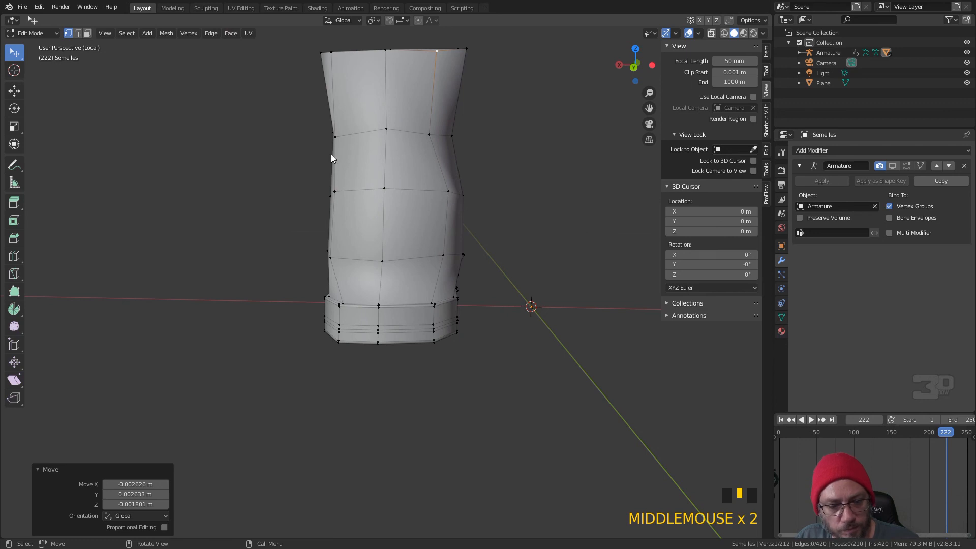
Adjust the centre vertex of the first row below the rim and the left vertex of the next row on the boot's back
left_click(387, 129)
key("g")
left_click(392, 129)
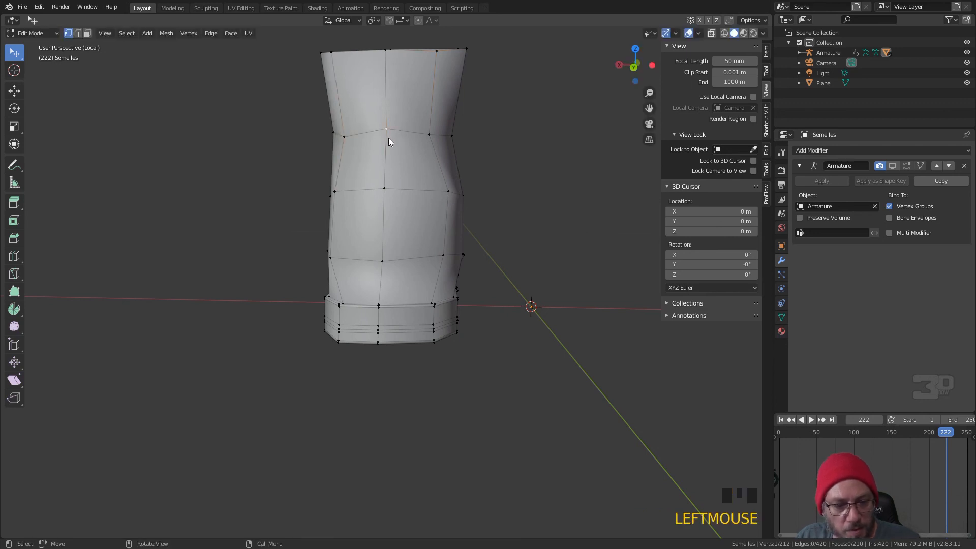
left_click(338, 191)
key("g")
left_click(349, 190)
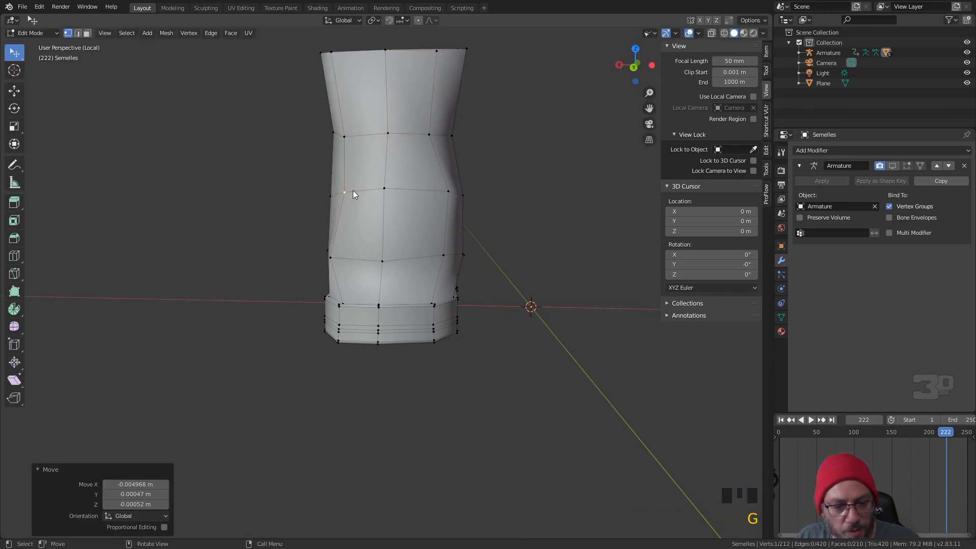
Pull the side vertices of the second row below the rim inward to narrow the boot's back above the ankle
left_click(445, 194)
key("g")
left_click(434, 198)
left_click(462, 195)
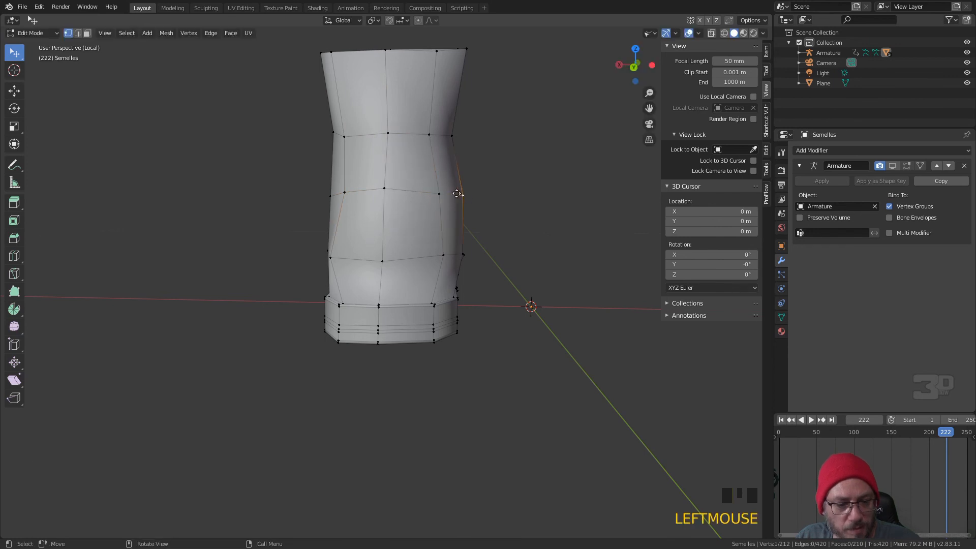
key("g")
left_click(447, 192)
left_click(344, 194)
key("g")
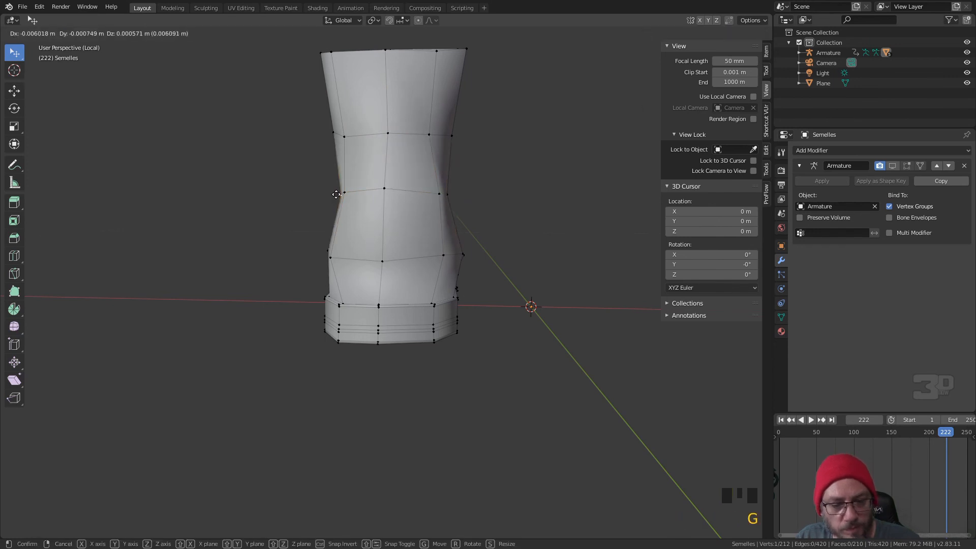
left_click(341, 196)
Shift the left rim vertex and the vertex directly below it toward the middle of the boot's back
left_click(341, 127)
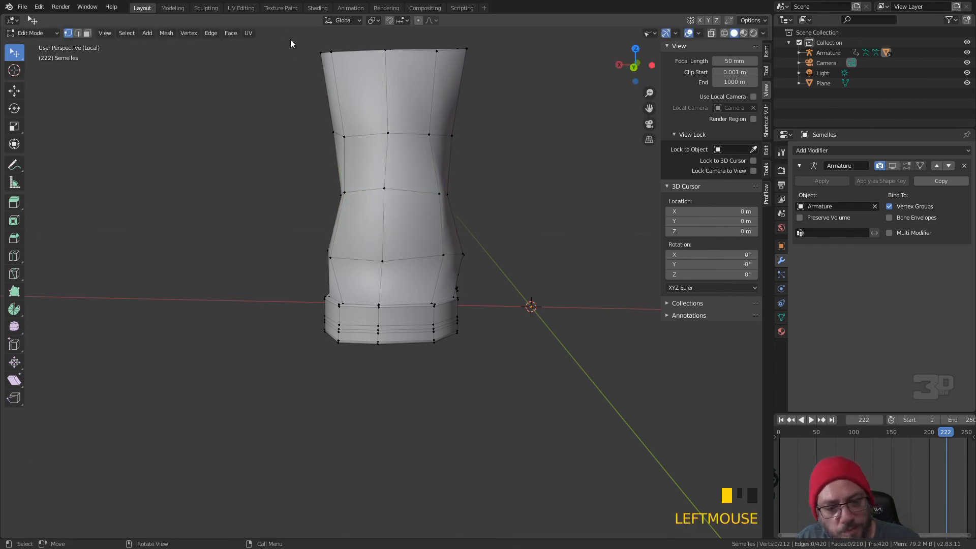
left_click_drag(333, 53, 344, 54)
left_click(345, 135)
left_click_drag(346, 137, 359, 138)
middle_click_drag(475, 105, 123, 137)
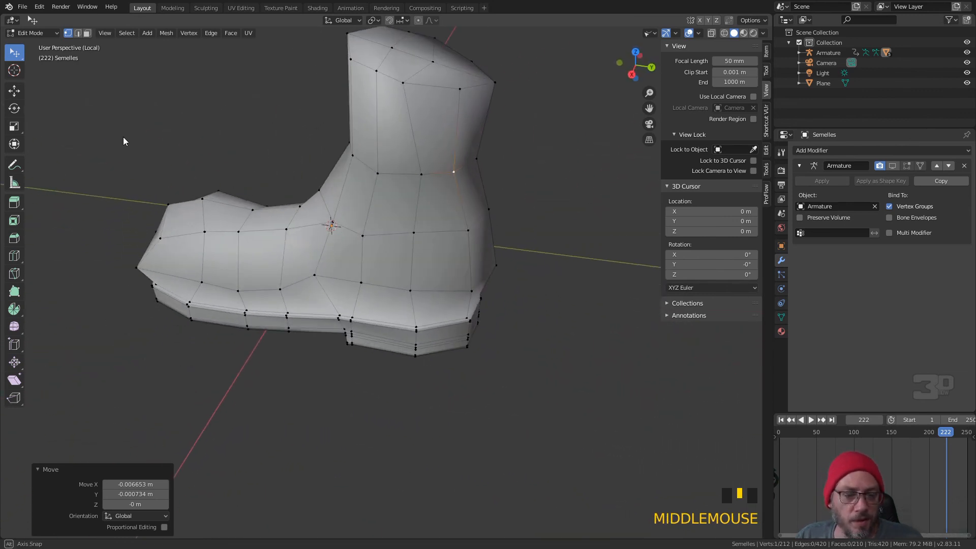
Slide the middle rim vertex on each side of the boot's top toward the heel to space the vertical edges evenly
left_click(399, 85)
key("g")
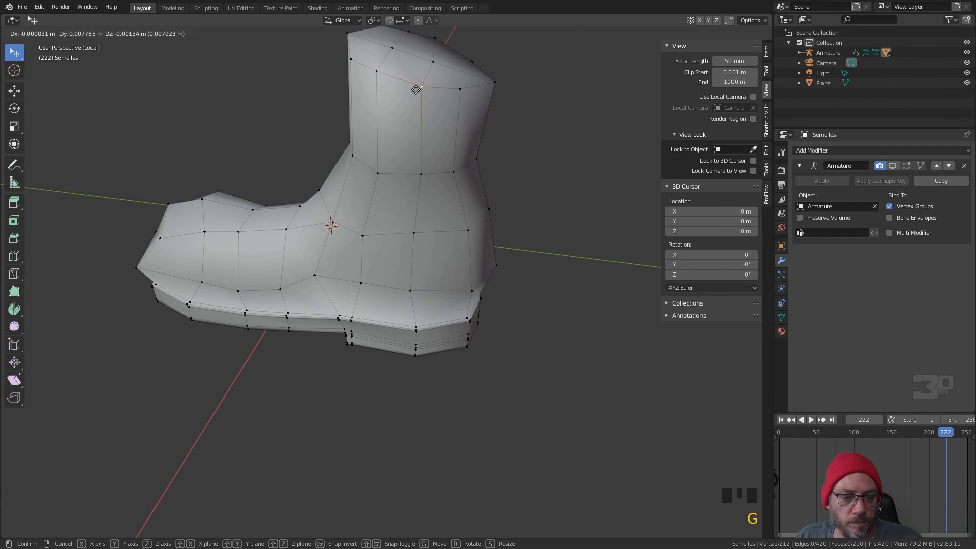
left_click(412, 92)
middle_click_drag(492, 108, 319, 86)
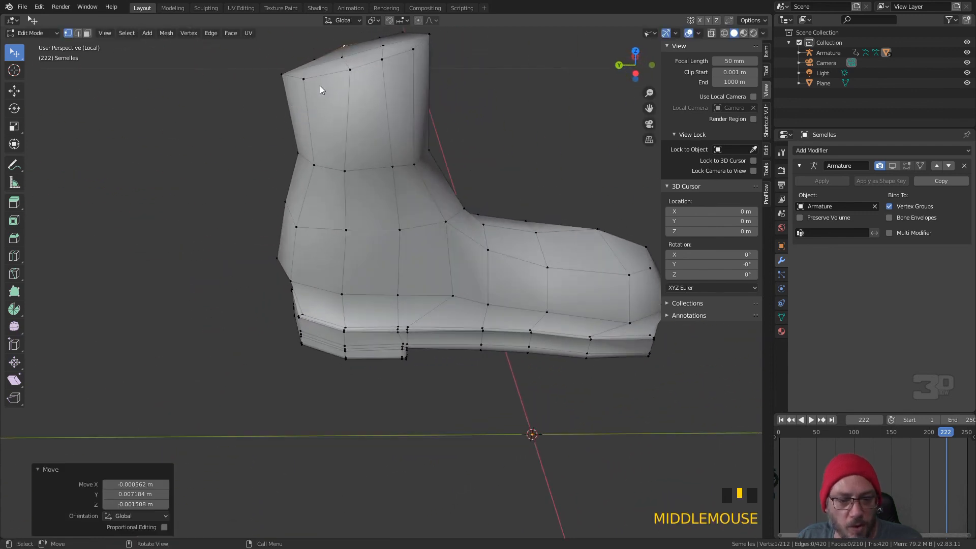
left_click(352, 75)
key("g")
left_click(343, 74)
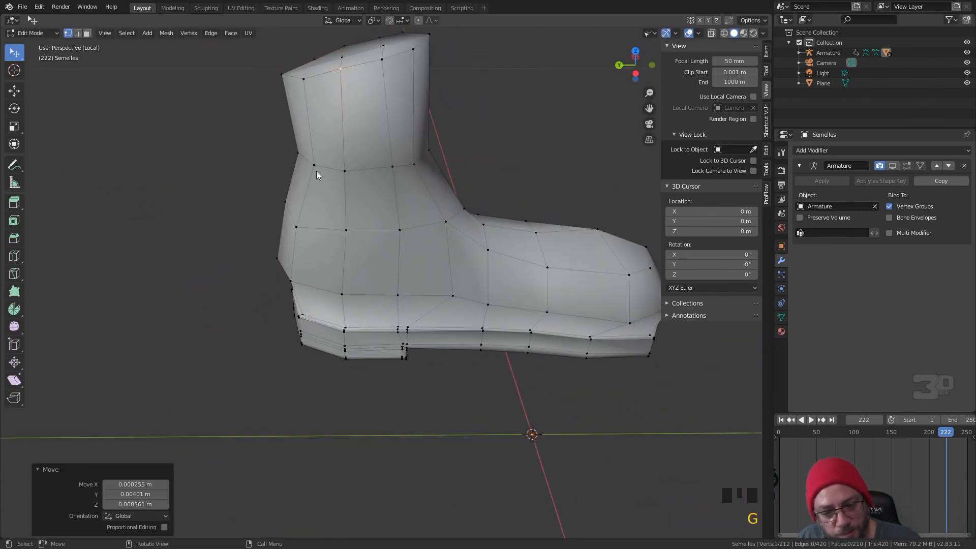
mouse_move(336, 143)
middle_mouse_down()
mouse_move(315, 161)
mouse_move(322, 151)
middle_mouse_up()
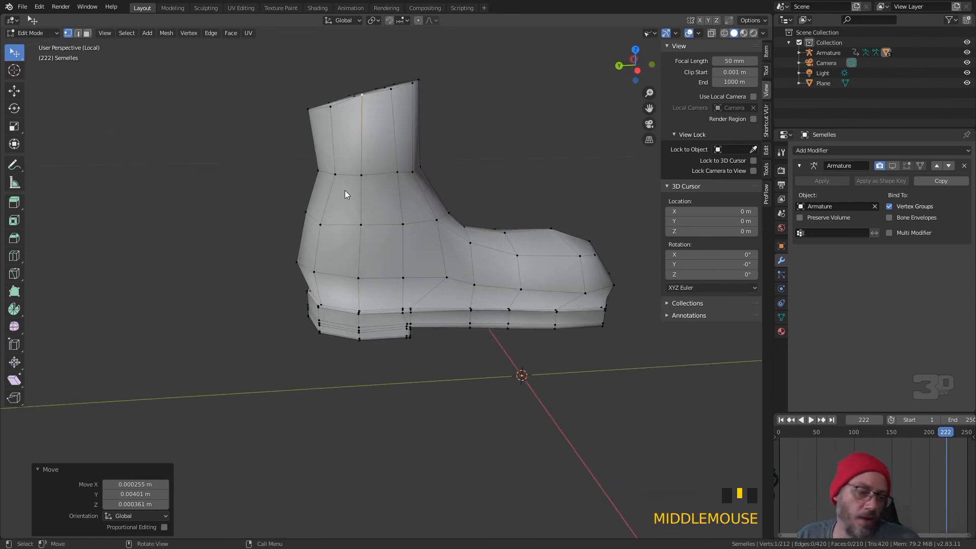
Nudge the lower boot vertex just above the sole at the arch inward
middle_click_drag(386, 192, 305, 204)
scroll(399, 207, "down", 2)
scroll(391, 358, "up", 3)
left_click(369, 328)
key("g")
left_click(382, 326)
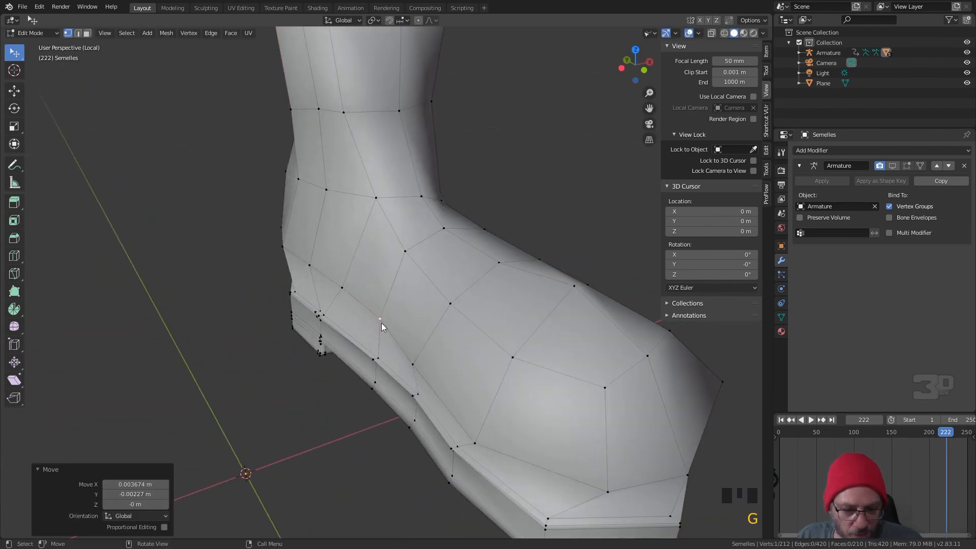
Select the column of sole vertices at the arch and move it about 0.004 m along X to narrow the sole
mouse_move(352, 416)
right_mouse_down("ctrl")
mouse_move(343, 381)
mouse_move(388, 355)
mouse_move(410, 376)
mouse_move(422, 450)
mouse_move(392, 453)
right_mouse_up("ctrl")
left_click(373, 391)
mouse_move(388, 364)
right_mouse_down("ctrl")
mouse_move(380, 344)
mouse_move(370, 427)
right_mouse_up("ctrl")
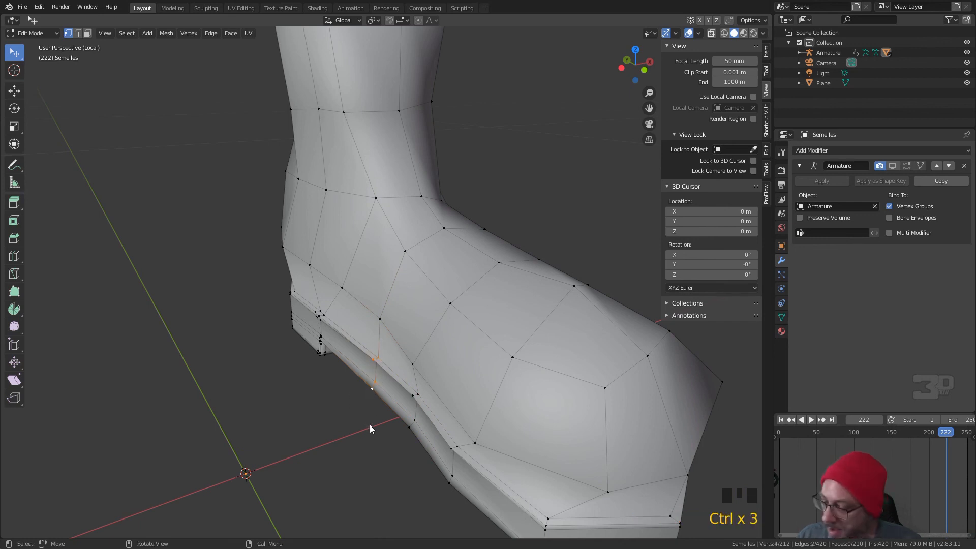
key("g")
left_click(376, 419)
middle_click_drag(376, 418, 397, 345)
left_click(434, 241, "shift")
left_click(437, 276, "shift")
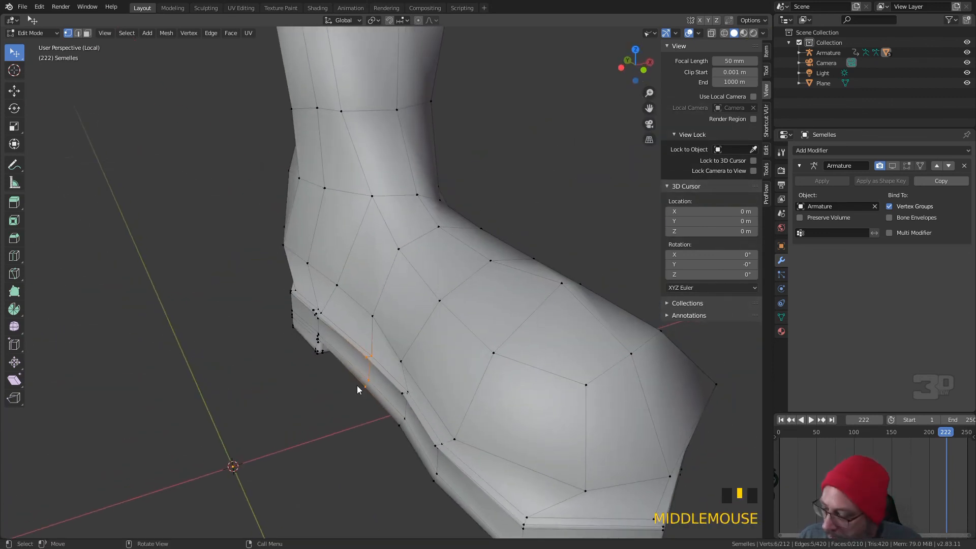
key("g")
key("x")
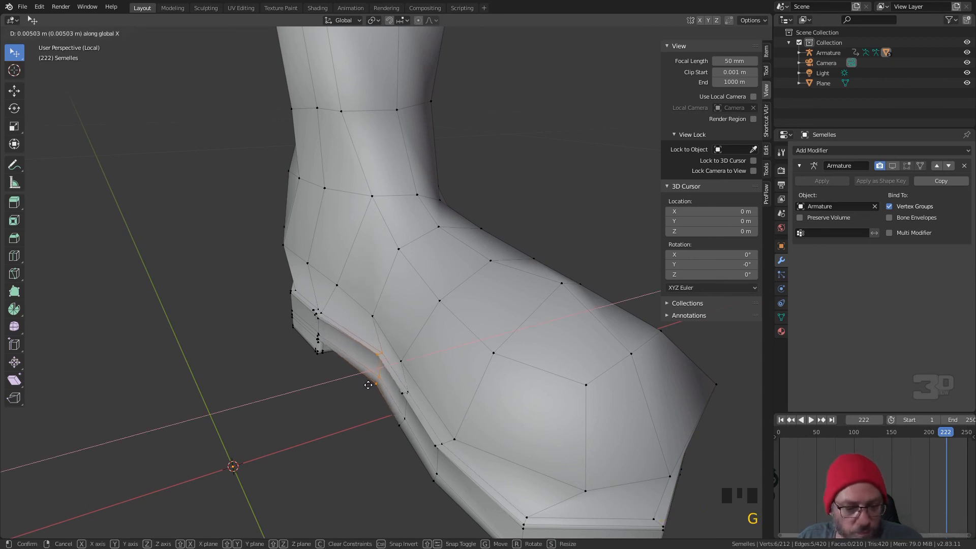
left_click(368, 384)
Select all vertices along the heel's inner side, including hidden ones, and move them about 0.0096 m along X
middle_click_drag(368, 385, 391, 231)
scroll(404, 321, "down", 4)
scroll(423, 170, "up", 3)
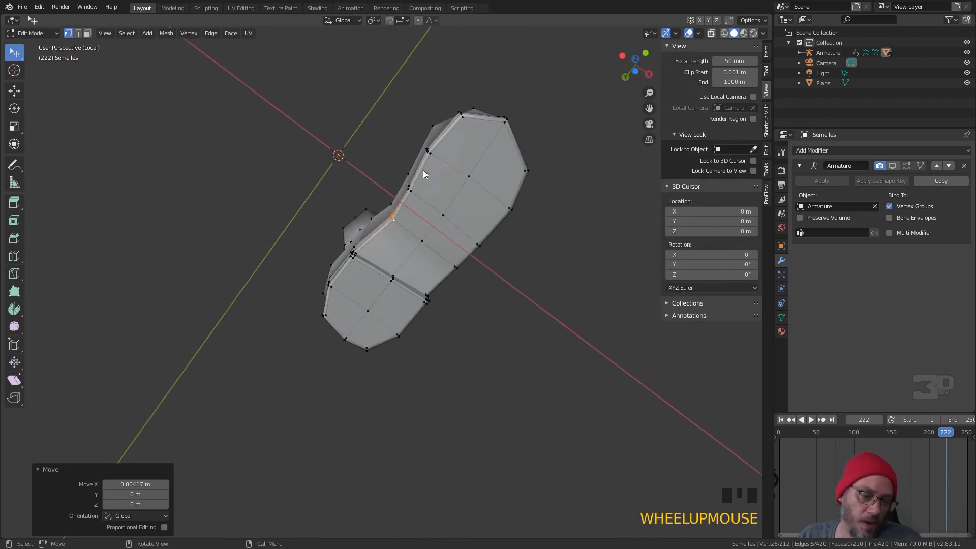
scroll(423, 170, "up", 2)
middle_click_drag(423, 154, 404, 238)
key("alt+z")
mouse_move(281, 247)
right_mouse_down("ctrl")
mouse_move(346, 231)
mouse_move(342, 311)
mouse_move(274, 305)
mouse_move(264, 282)
right_mouse_up("ctrl")
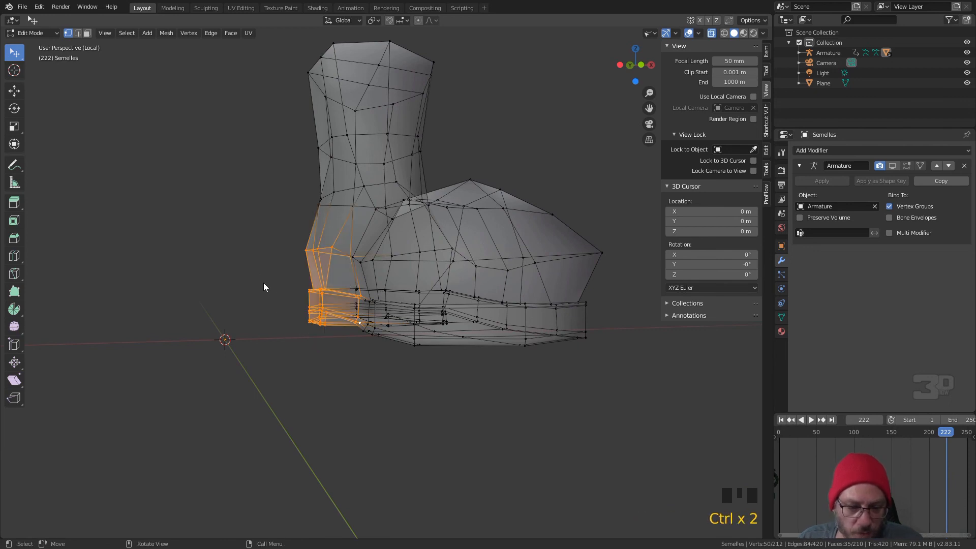
key("alt+z")
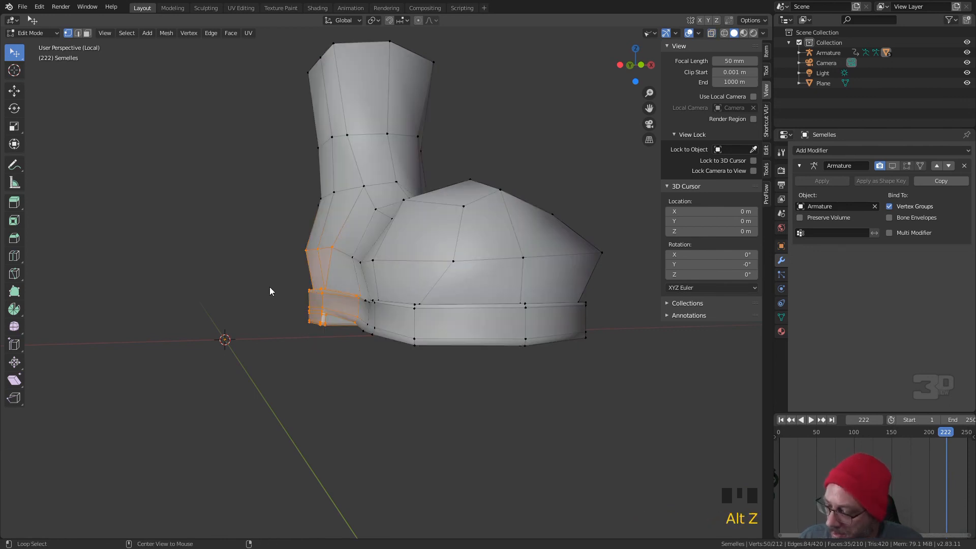
key("g")
key("y")
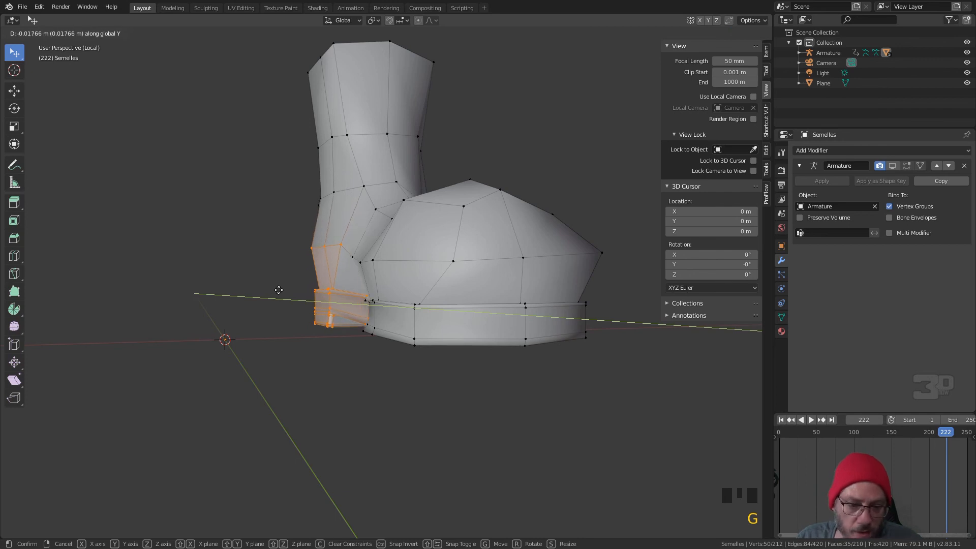
key("x")
left_click(284, 290)
Move the selected inner heel vertices back about 0.0036 m in negative X
middle_click_drag(284, 291, 419, 355)
key("g")
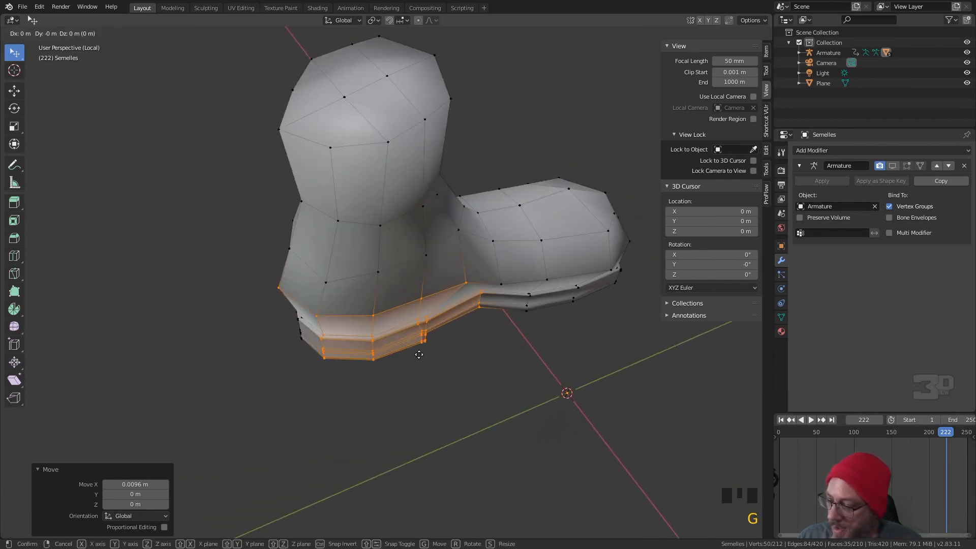
key("x")
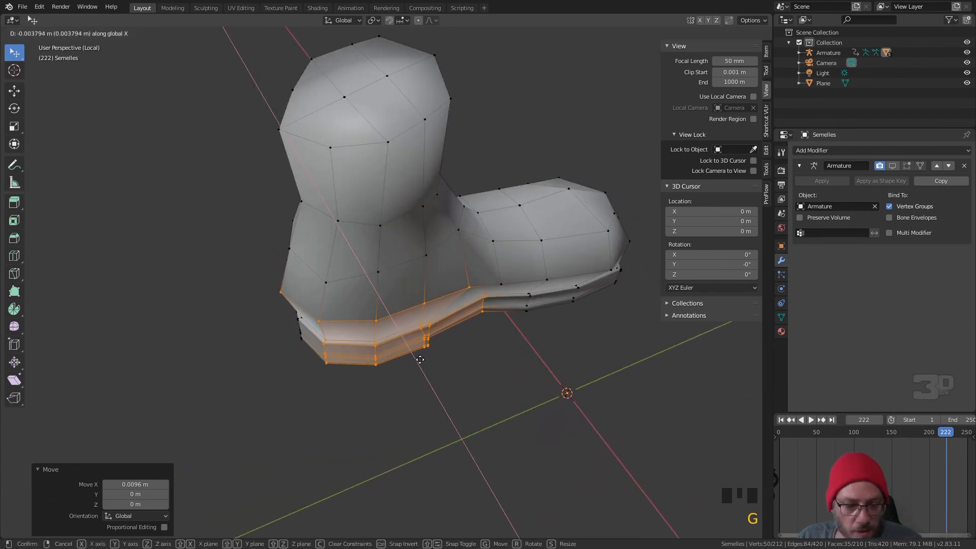
left_click(420, 359)
middle_click_drag(420, 360, 488, 321)
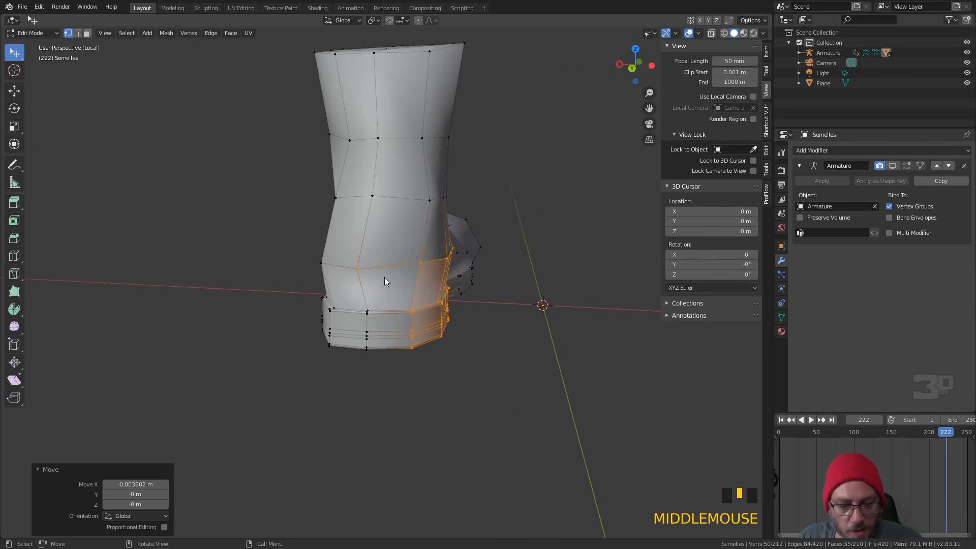
Move the central vertex at the back of the heel, just above the sole, to align it with its vertical edge
left_click(349, 274)
key("g")
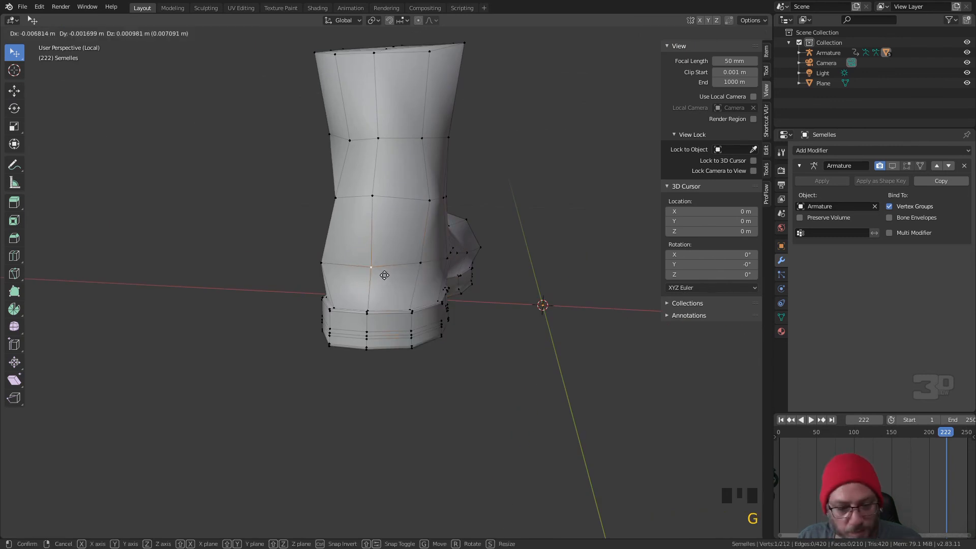
left_click(383, 273)
middle_click_drag(425, 279, 305, 237)
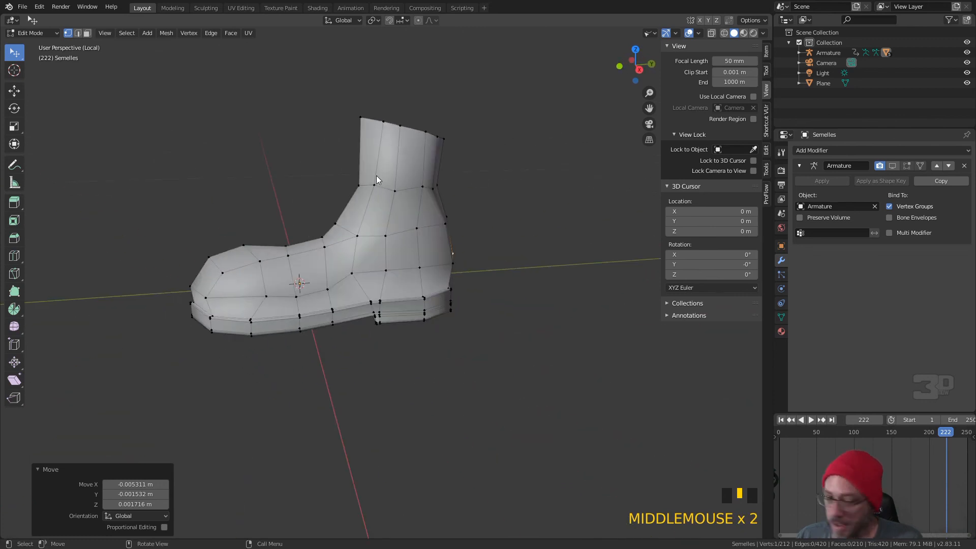
scroll(394, 150, "down", 1)
left_click_drag(395, 156, 387, 204)
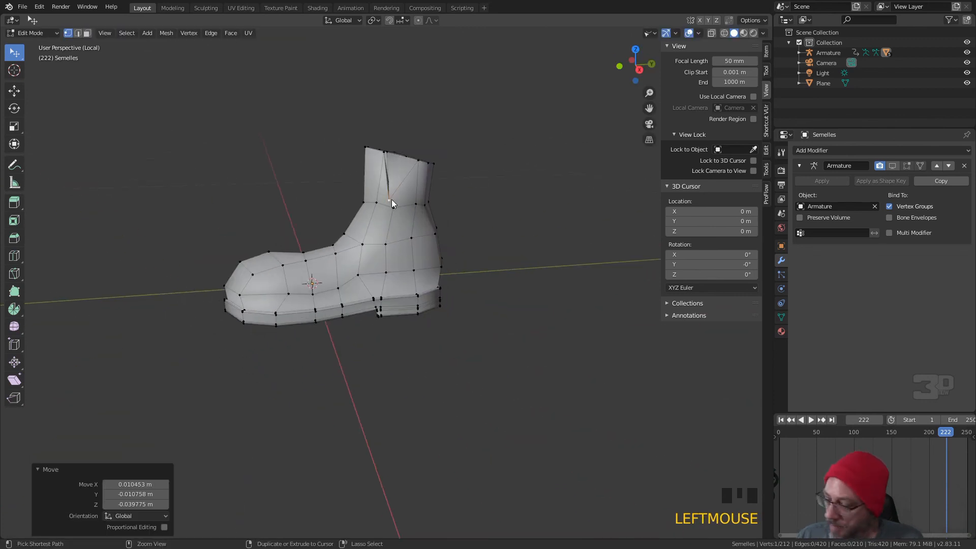
key("ctrl+z")
Return to Object Mode, add a Multires modifier to the boot and subdivide it twice to preview the smoothing
key("Tab")
middle_click_drag(471, 211, 562, 219)
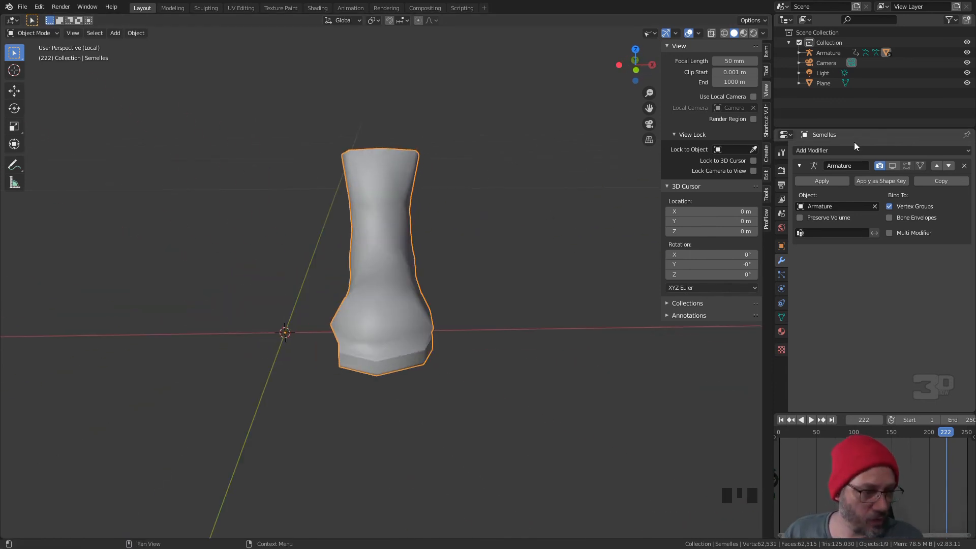
left_click(844, 151)
left_click(788, 263)
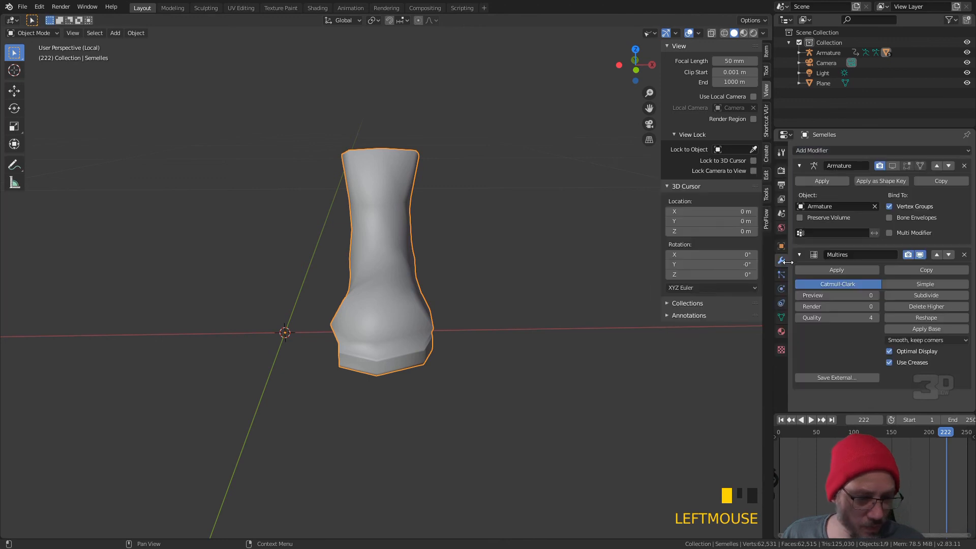
left_click(922, 296)
left_click(922, 294)
middle_click_drag(554, 280, 429, 286)
scroll(364, 256, "down", 2)
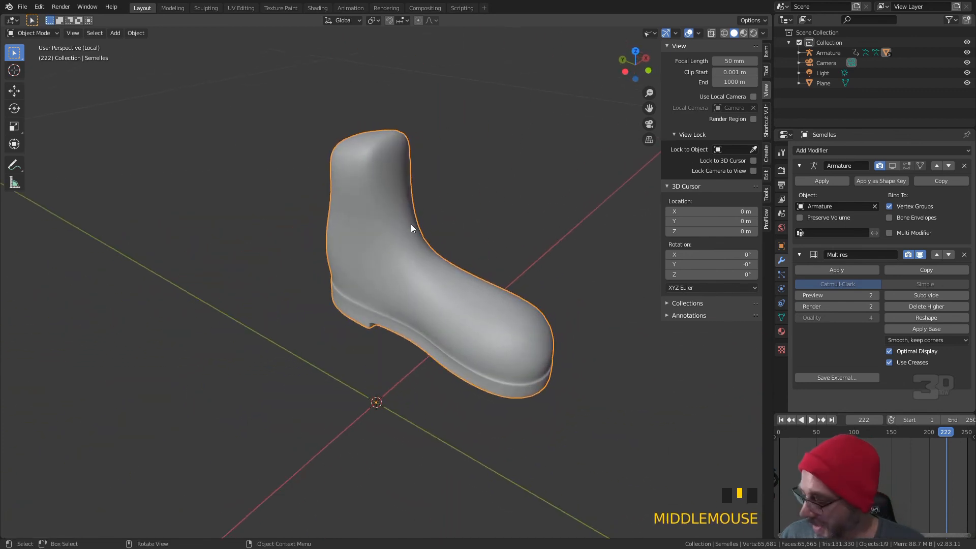
Leave local view and remove the Multires and Armature modifiers from the boot
key("KP_Divide")
middle_click_drag(478, 231, 567, 258, "alt")
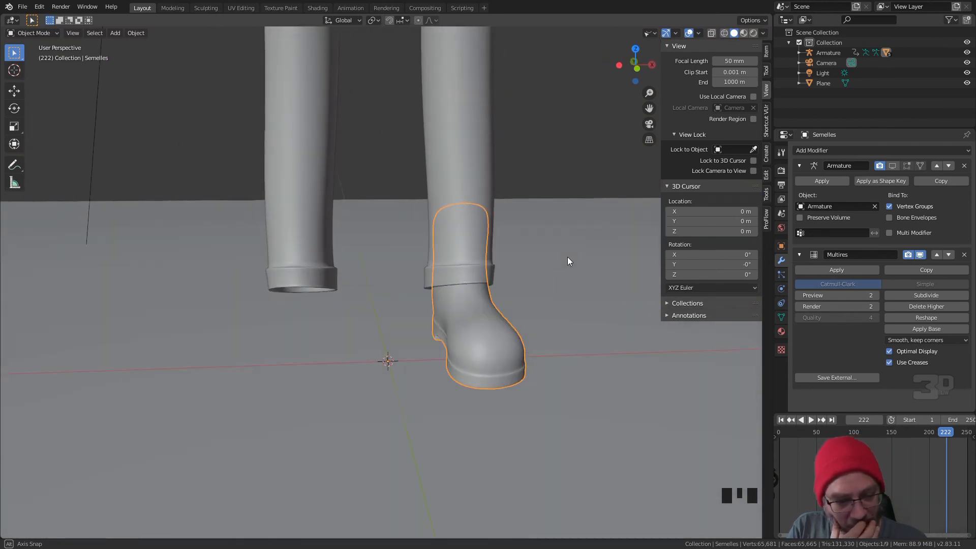
left_click(485, 327)
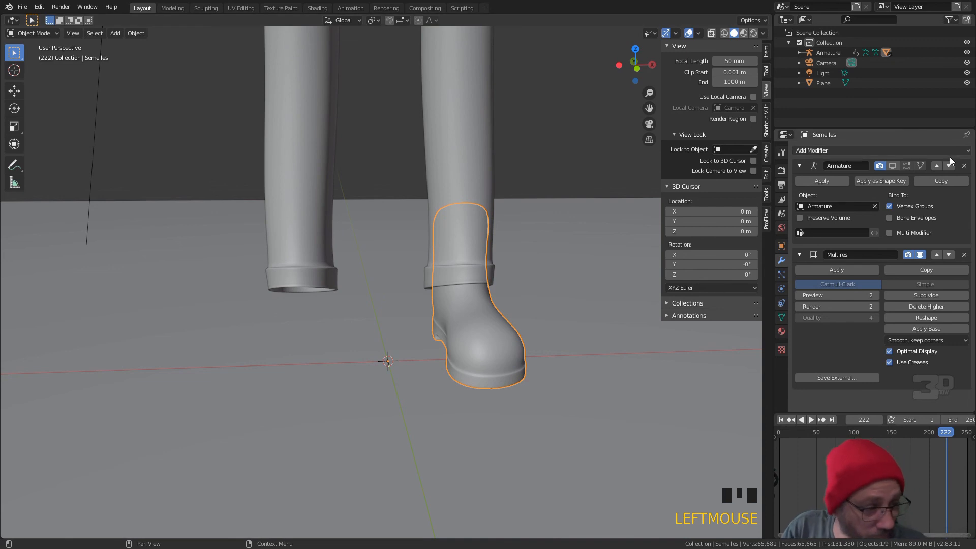
left_click(964, 255)
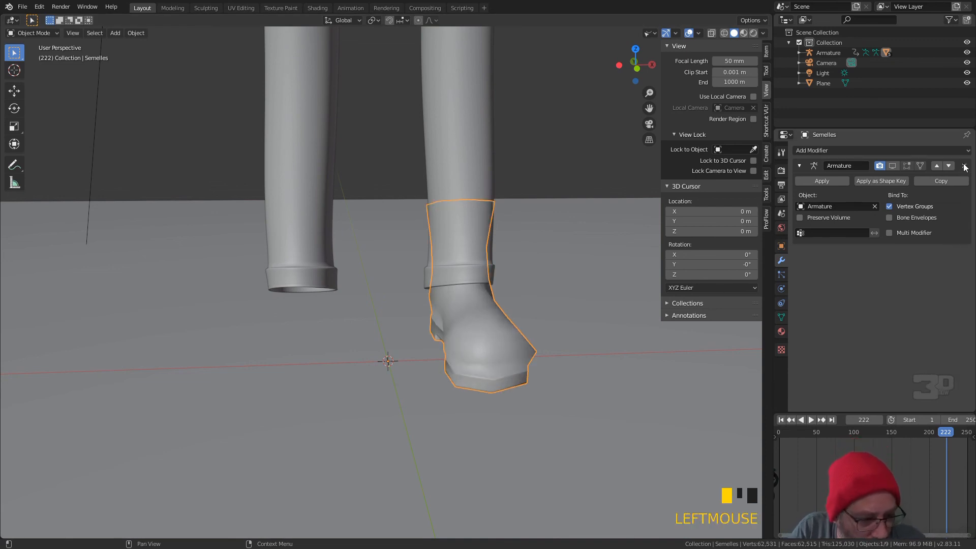
left_click(964, 166)
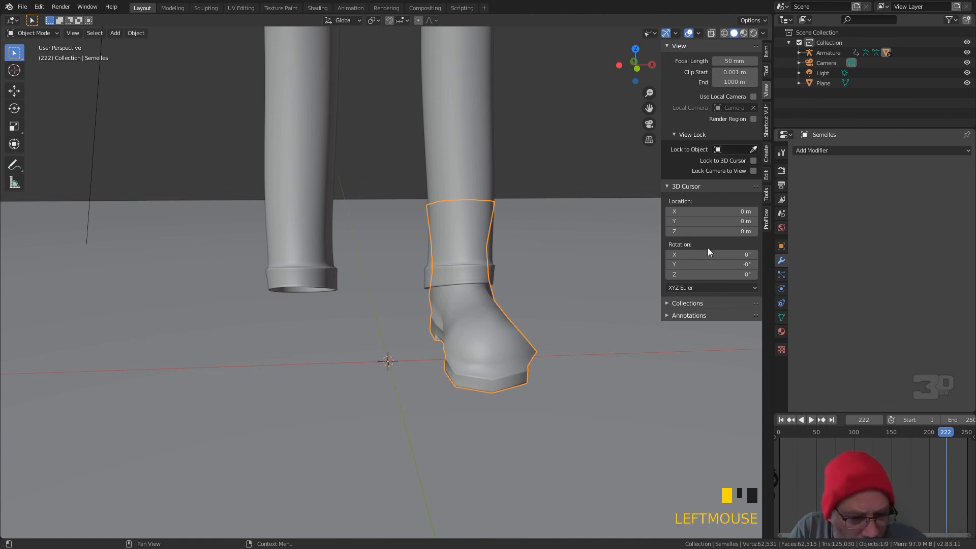
Add a Weighted Normal modifier to the boot
left_click(474, 324)
left_click(828, 150)
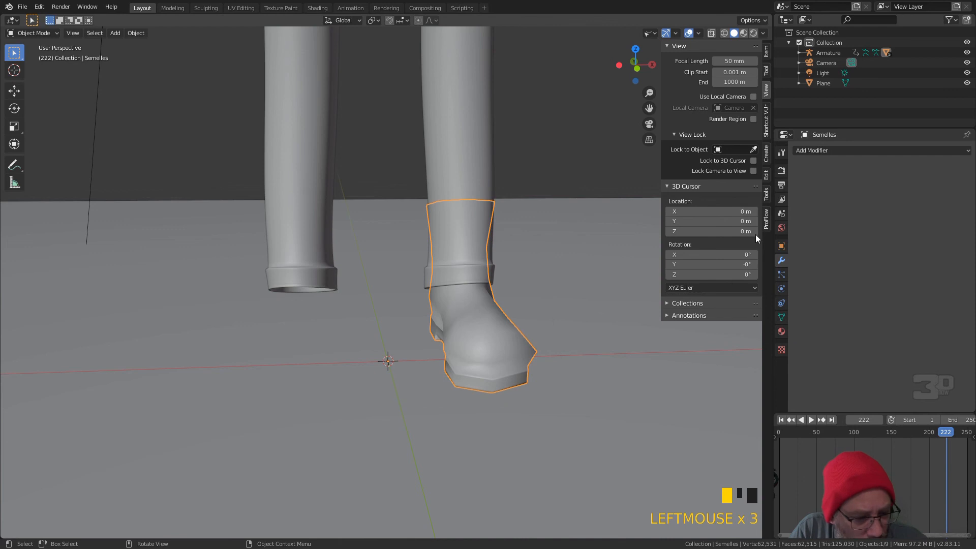
left_click(831, 151)
left_click(690, 214)
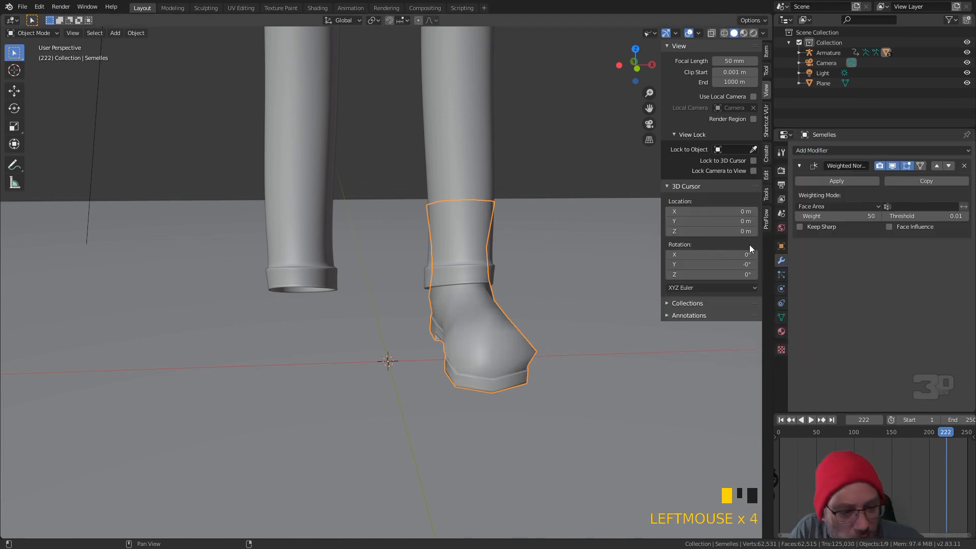
Apply the boot's Weighted Normal modifier and add a Mirror modifier across the X axis
left_click(847, 181)
left_click(834, 152)
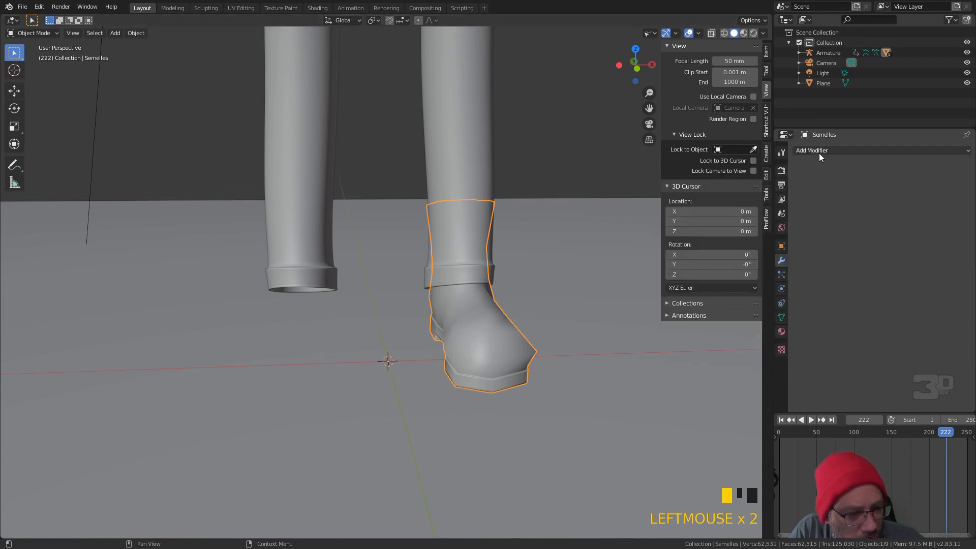
left_click(818, 151)
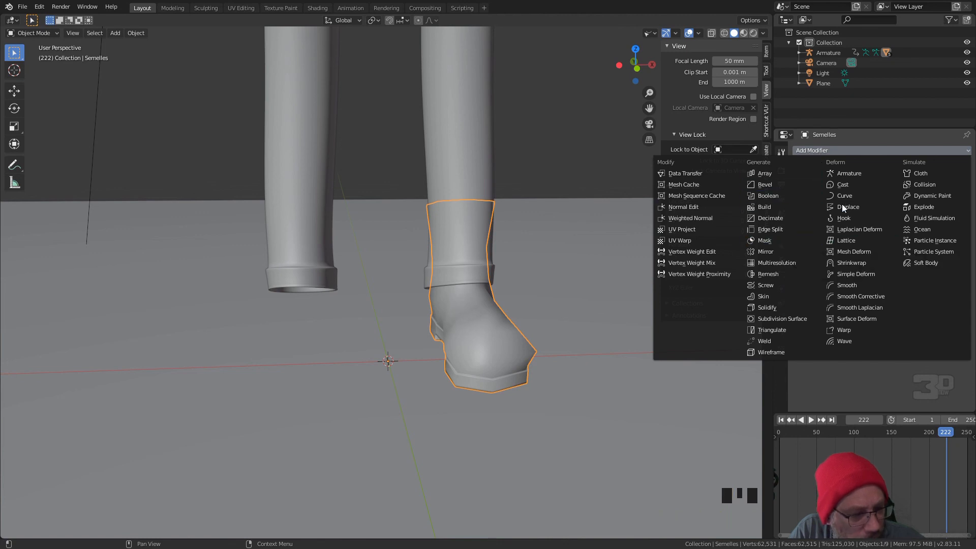
left_click(775, 254)
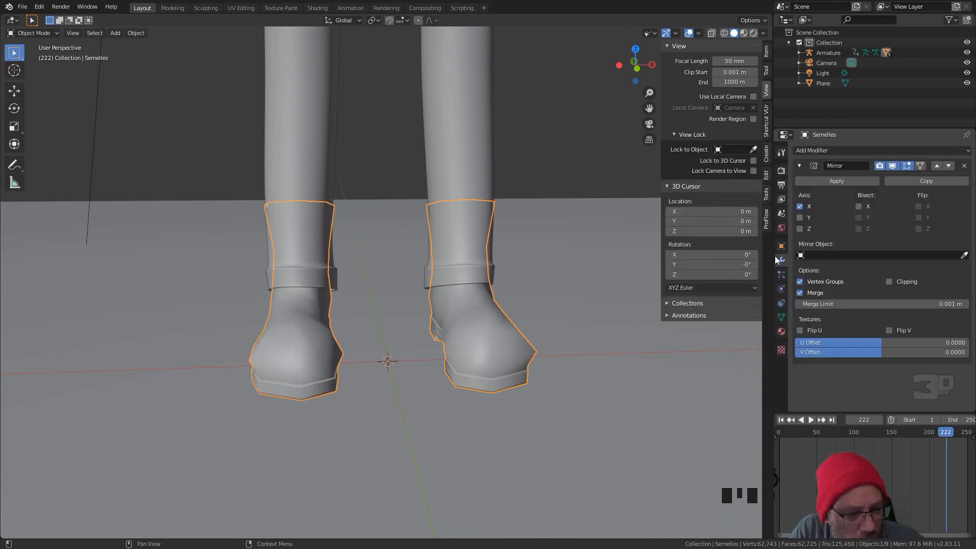
middle_click_drag(302, 264, 315, 290)
In Edit Mode with X-ray on, select the vertices at the top of the boot shaft and scale them to about 0.68
left_click(460, 302)
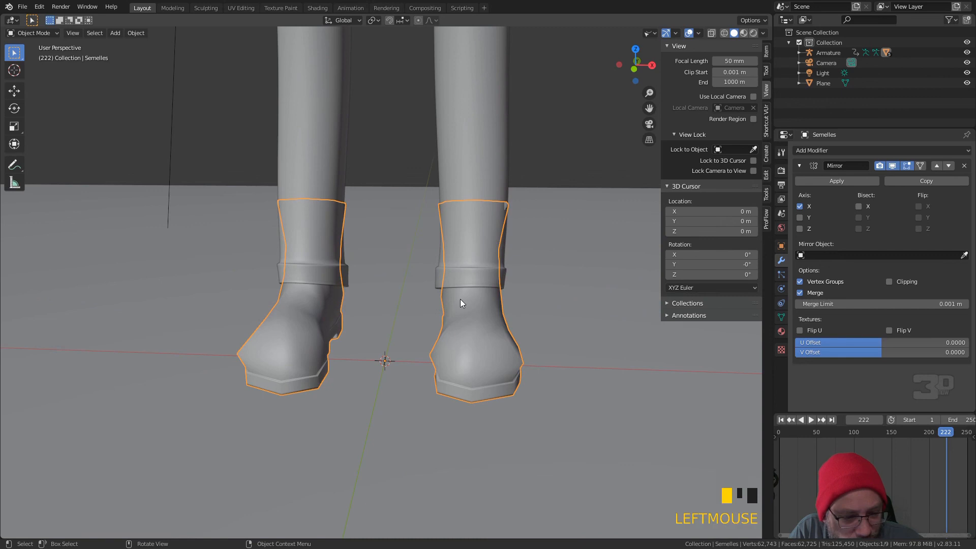
key("Tab")
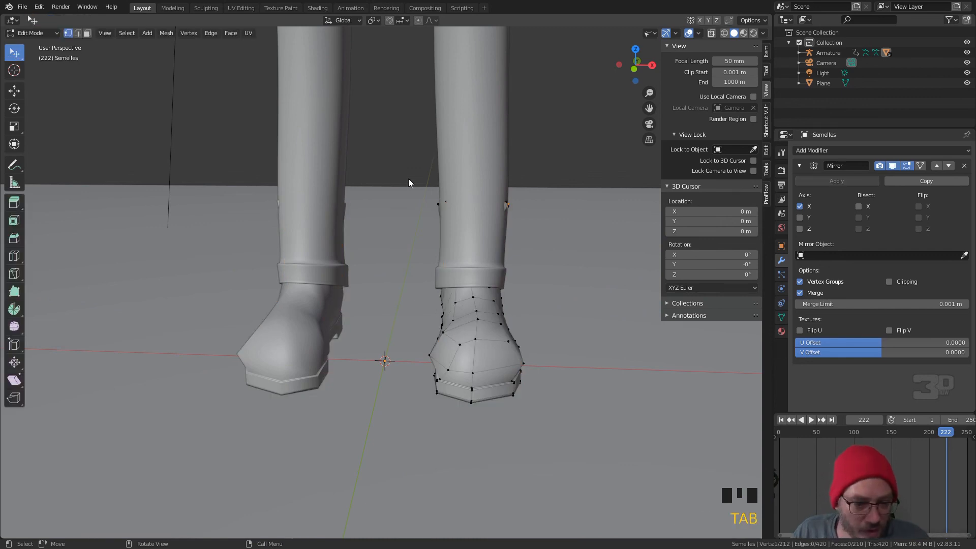
key("alt+z")
right_click(532, 207)
left_click(532, 213)
mouse_move(533, 213)
right_mouse_down("ctrl")
mouse_move(407, 182)
mouse_move(559, 235)
mouse_move(483, 230)
mouse_move(408, 248)
right_mouse_up("ctrl")
key("s")
left_click(536, 226)
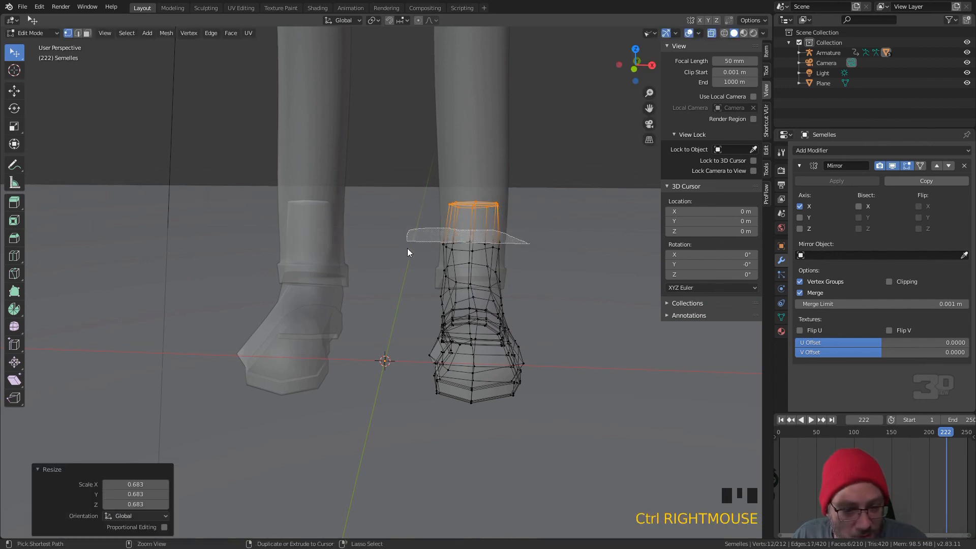
Scale the boot shaft's upper section down slightly, including the next ring, then scale the ring below the top alone to about 0.86
right_click_drag(545, 257, 551, 264, "ctrl")
key("s")
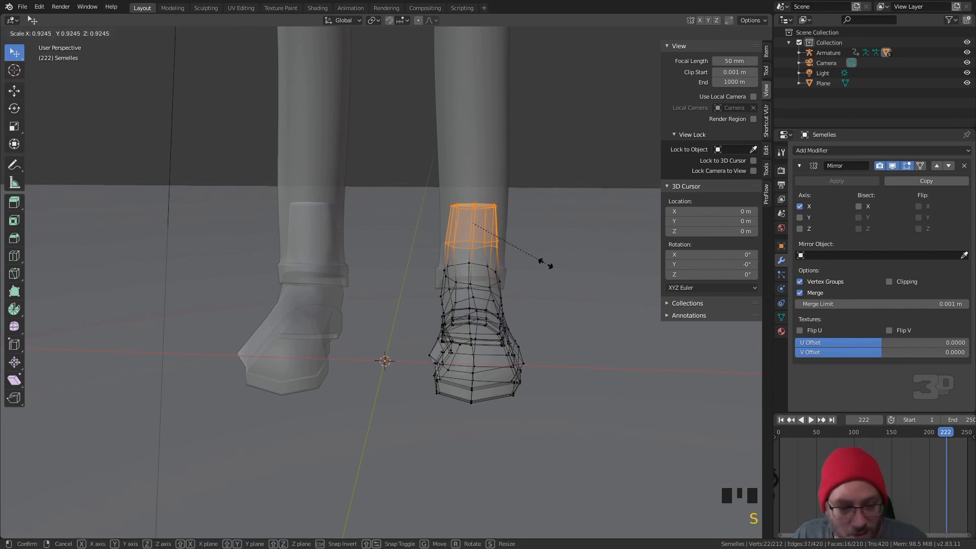
left_click(539, 258)
left_click(547, 229)
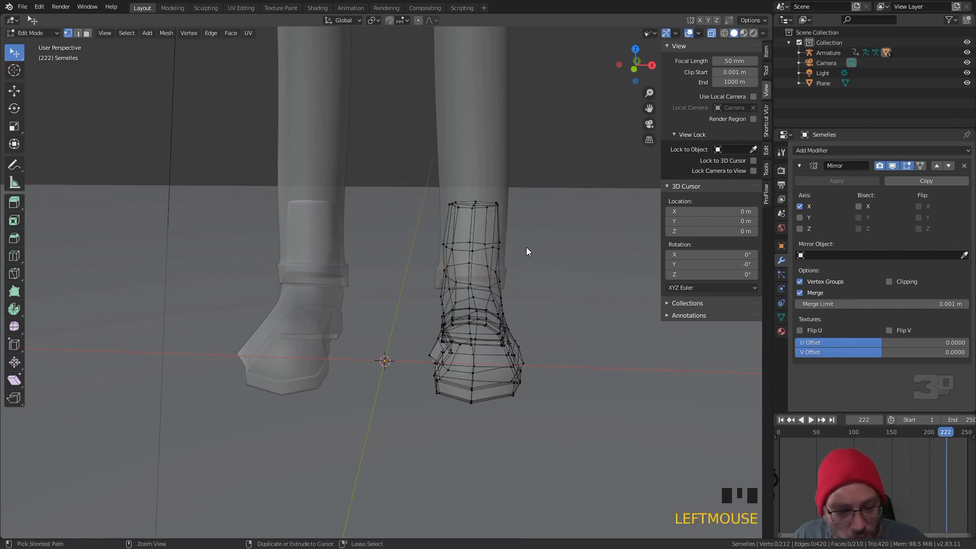
left_click(489, 248, "alt")
key("s")
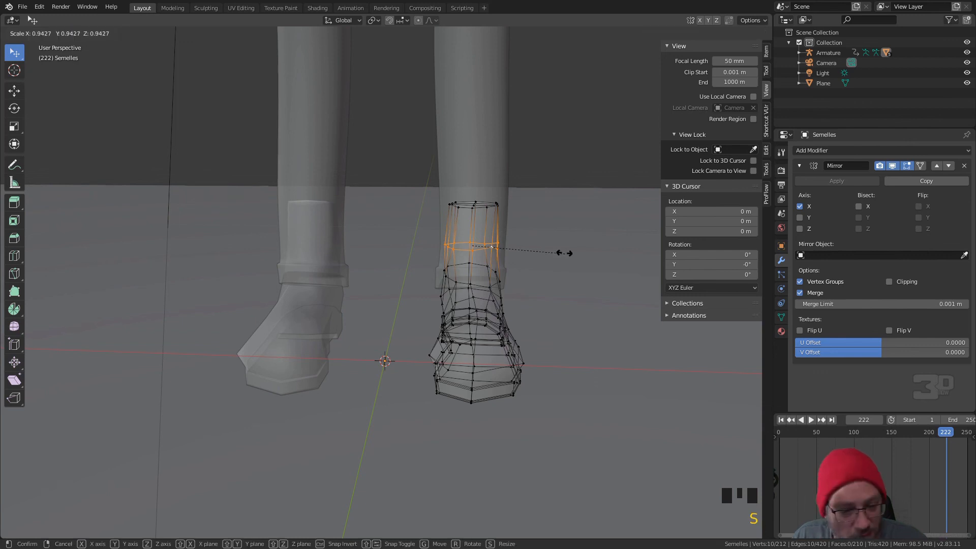
left_click(556, 250)
Move the vertices at the back of the ankle inward beneath the trouser cuff, turn X-ray off and return to Object Mode
middle_click_drag(577, 248, 503, 266)
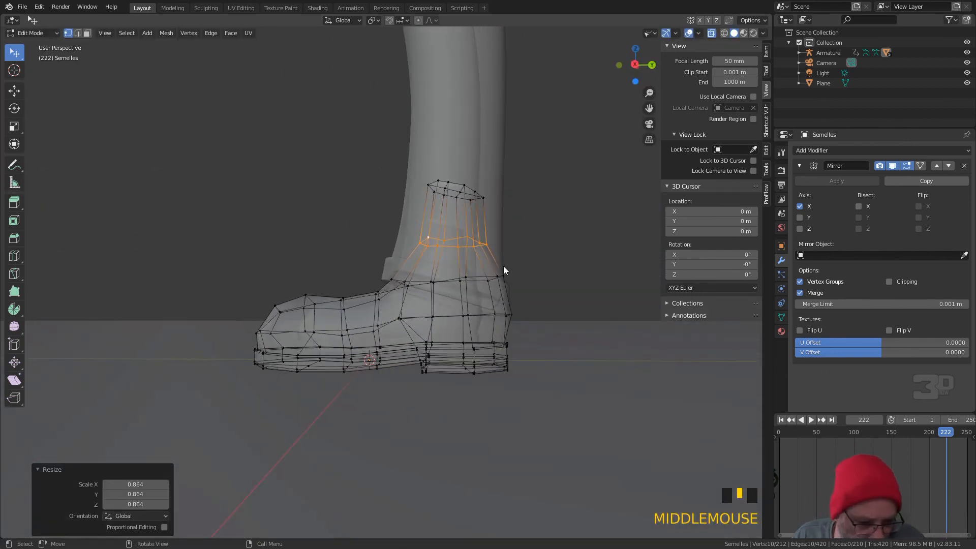
mouse_move(524, 266)
right_mouse_down("ctrl")
mouse_move(506, 265)
mouse_move(510, 290)
right_mouse_up("ctrl")
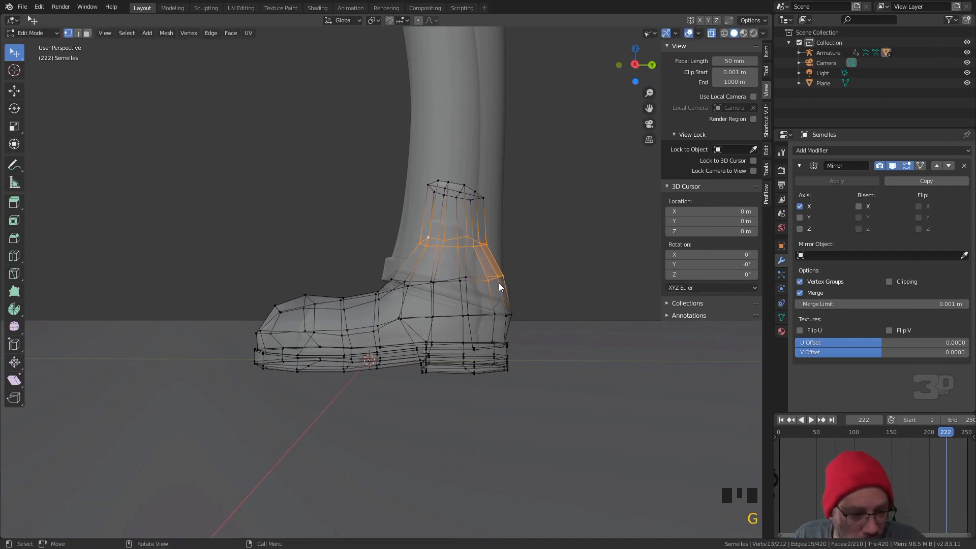
left_click(527, 273)
right_click(507, 269, "alt")
right_click_drag(511, 264, 512, 264, "ctrl")
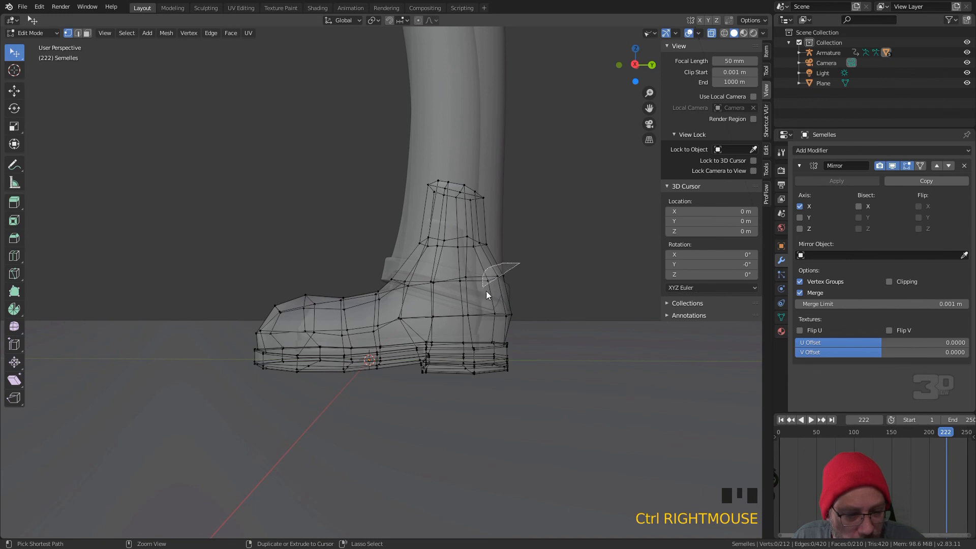
right_click_drag(486, 294, 518, 292, "ctrl")
key("g")
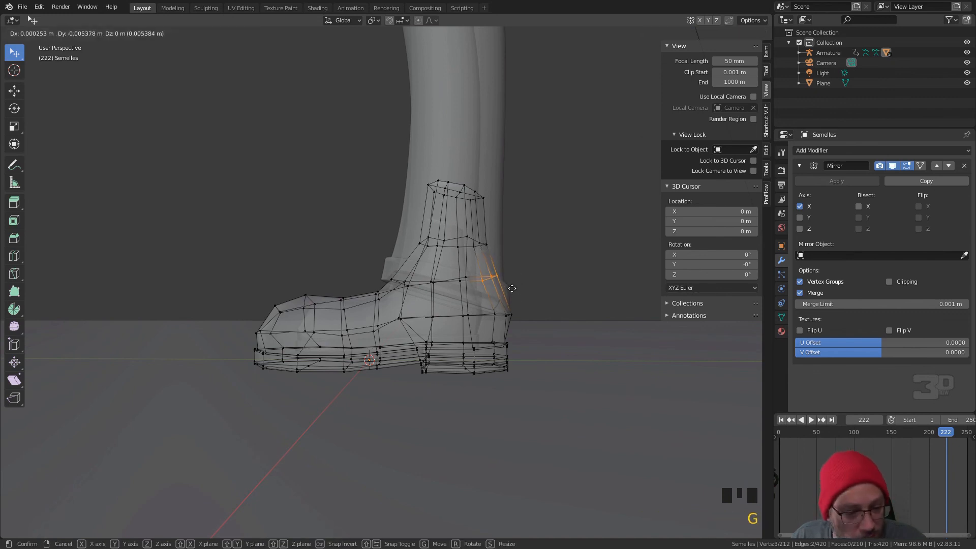
left_click(512, 288)
mouse_move(532, 279)
middle_mouse_down()
mouse_move(432, 315)
mouse_move(467, 286)
mouse_move(522, 281)
middle_mouse_up()
key("alt+z")
key("Tab")
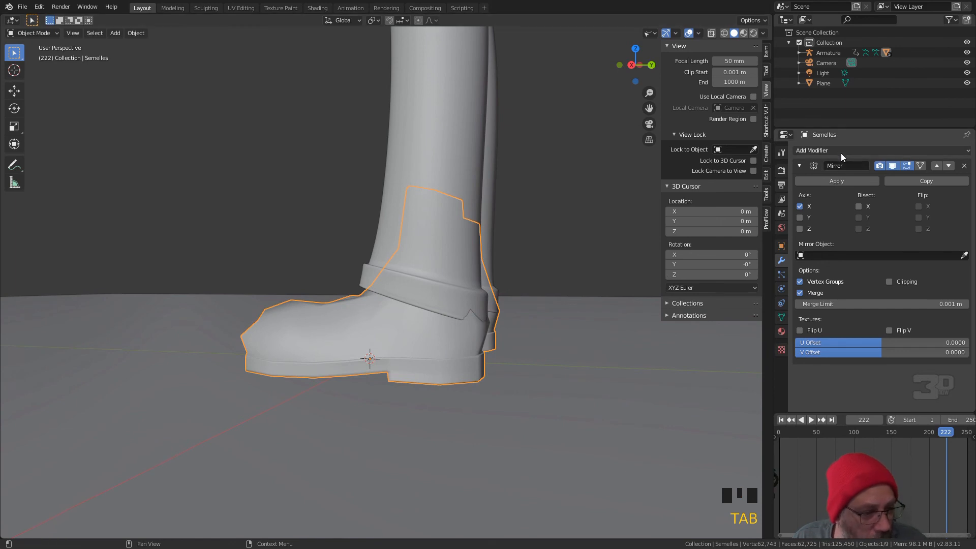
Add a Multires modifier to the boots, subdivide it twice and check the smoothed pair from the front
left_click(819, 151)
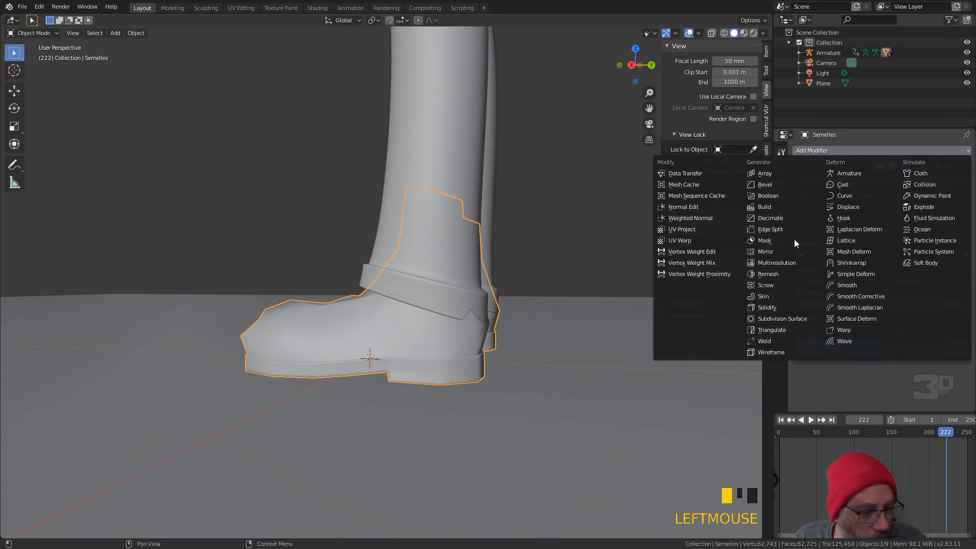
left_click(782, 262)
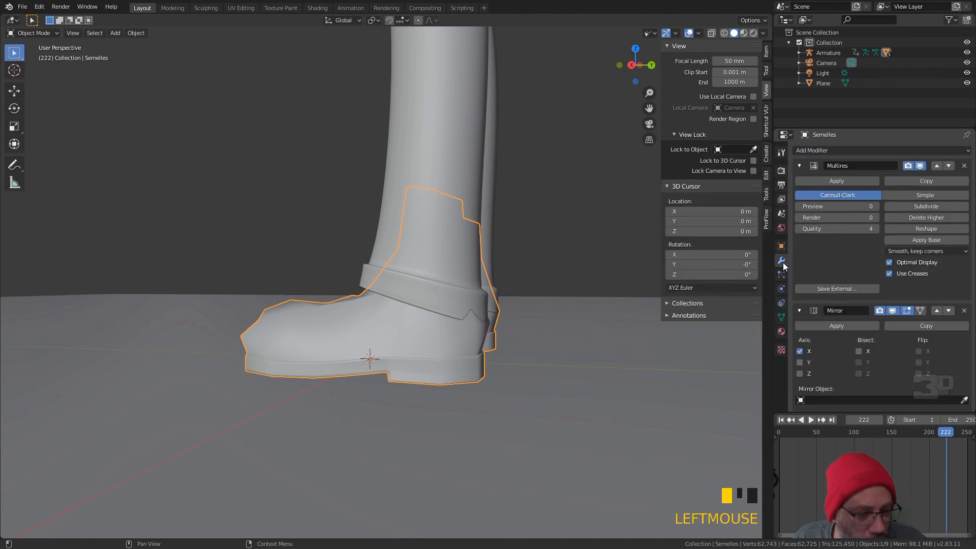
left_click(916, 207)
left_click(916, 207)
middle_click_drag(539, 265, 669, 303)
scroll(442, 316, "down", 2)
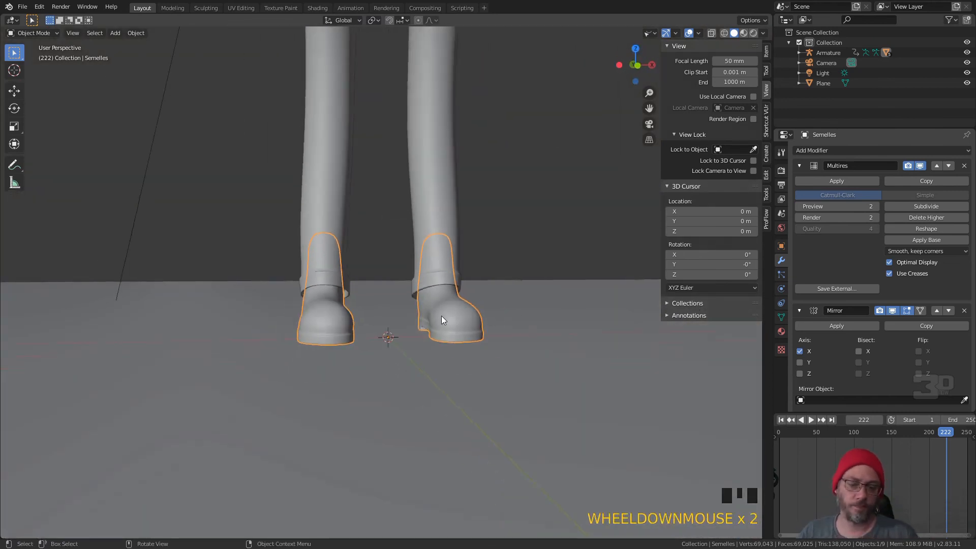